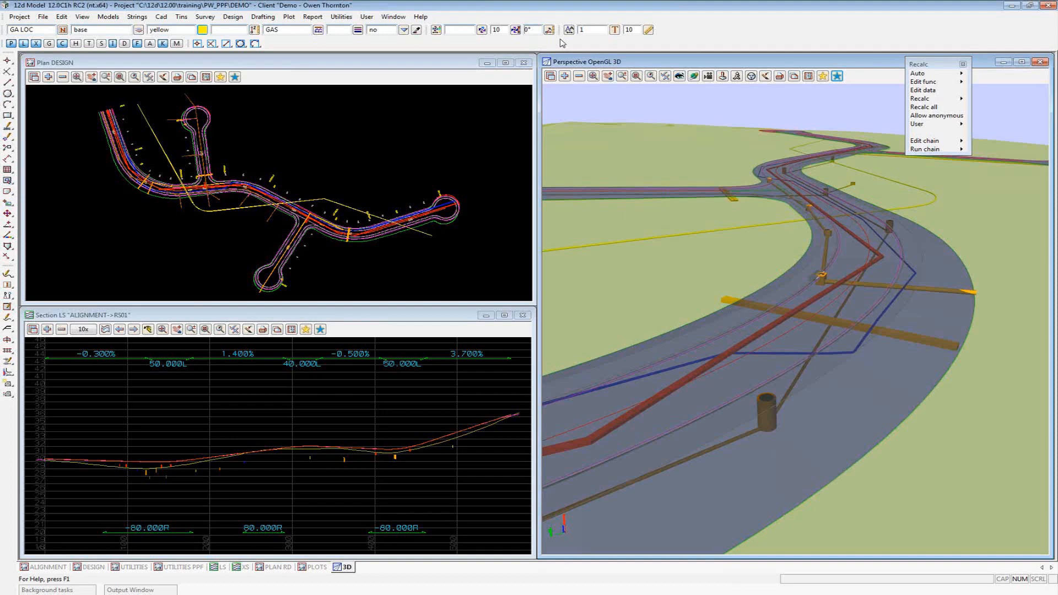
Open the toolbar customisation list, enlarge it, turn on the Search bar toolbar and dock it after the text controls
{"action": "left_click", "coordinate": [83, 18]}
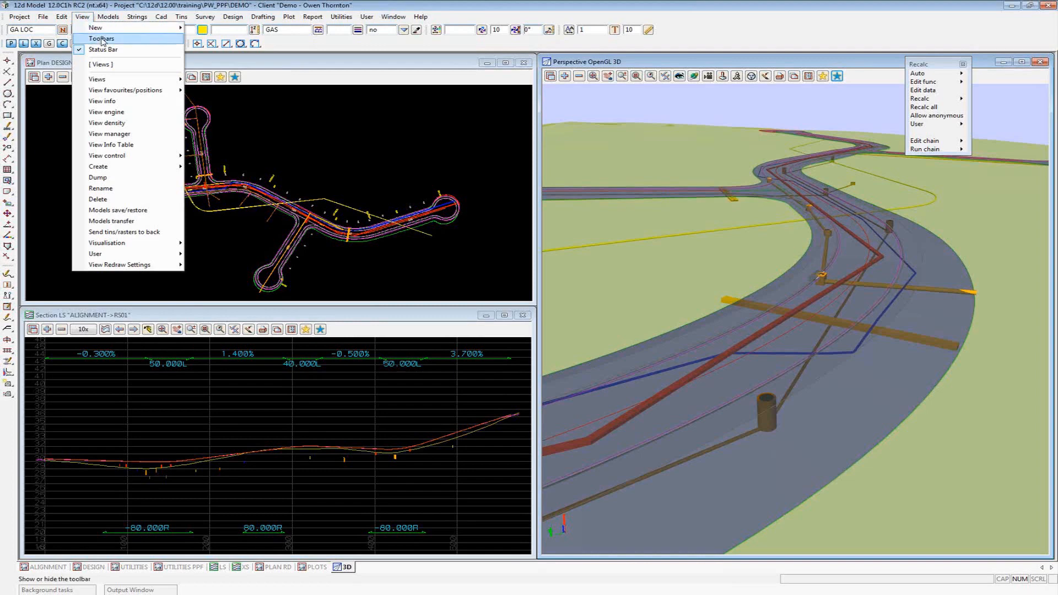
{"action": "left_click", "coordinate": [101, 39]}
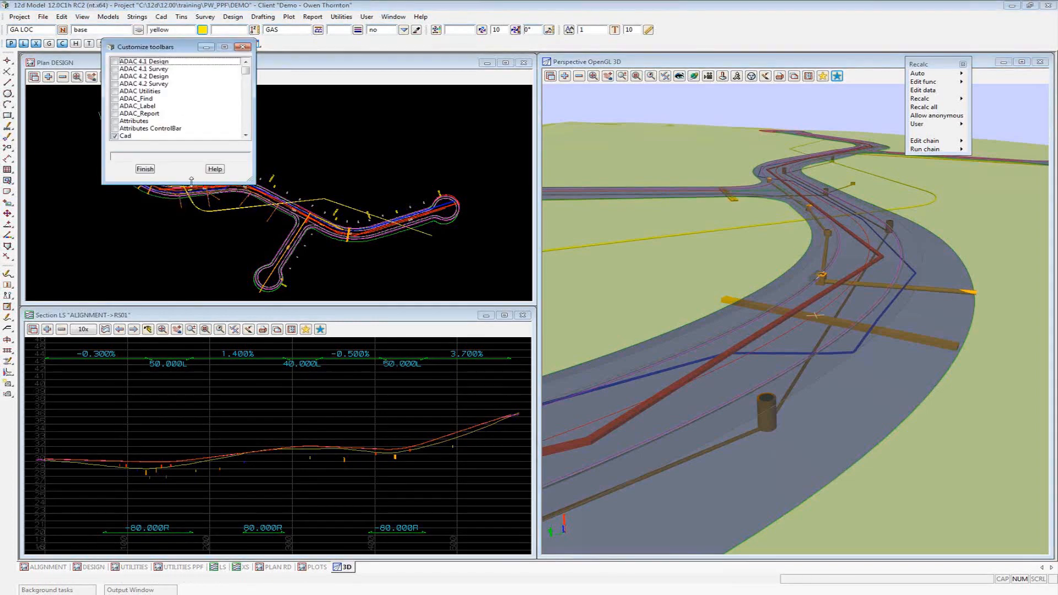
{"action": "left_click_drag", "start_coordinate": [192, 181], "coordinate": [221, 542]}
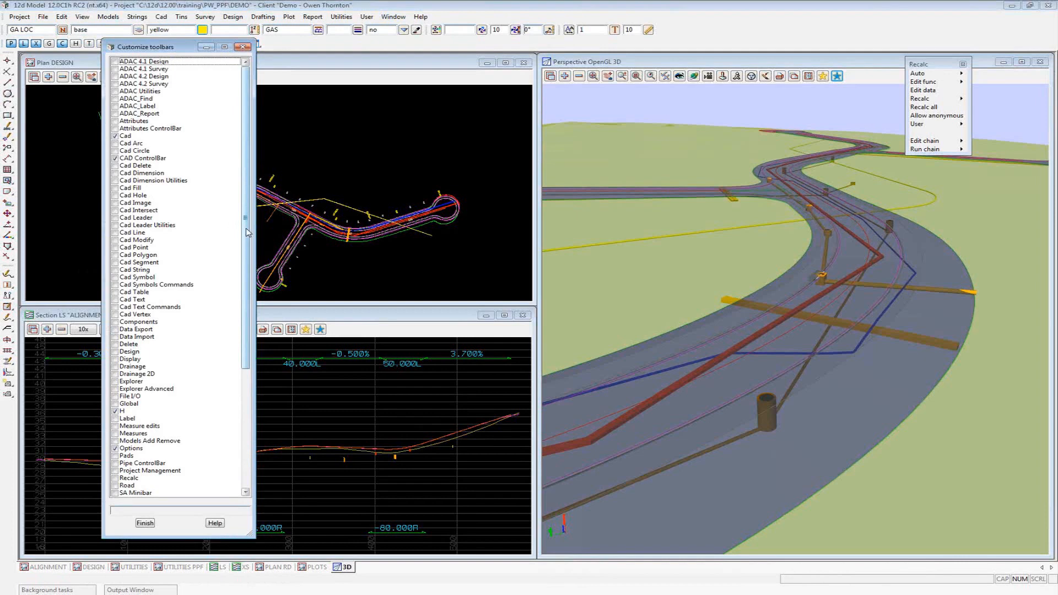
{"action": "left_click_drag", "start_coordinate": [246, 228], "coordinate": [247, 336]}
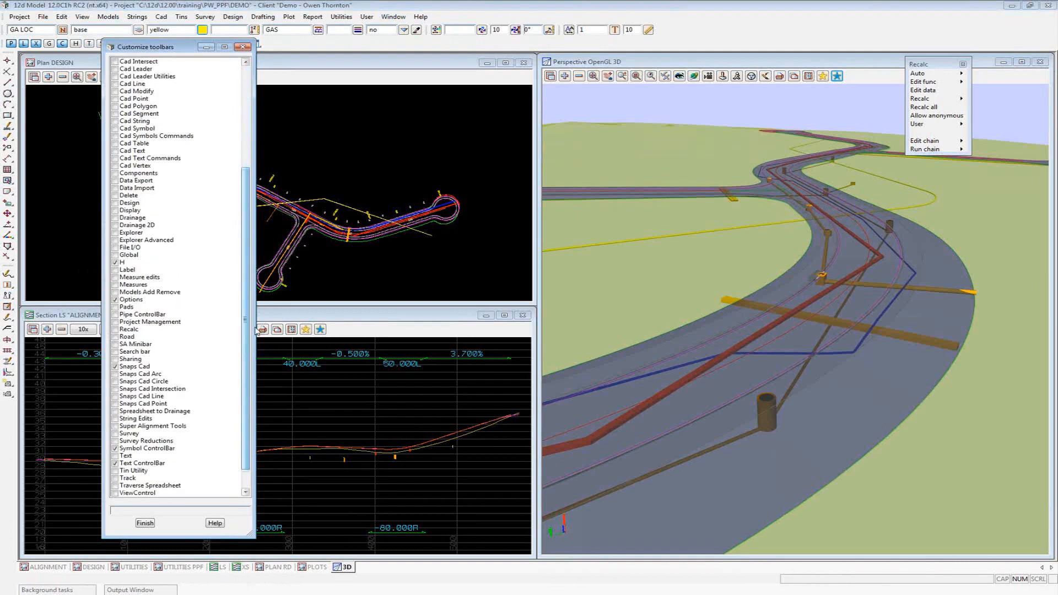
{"action": "left_click", "coordinate": [116, 352]}
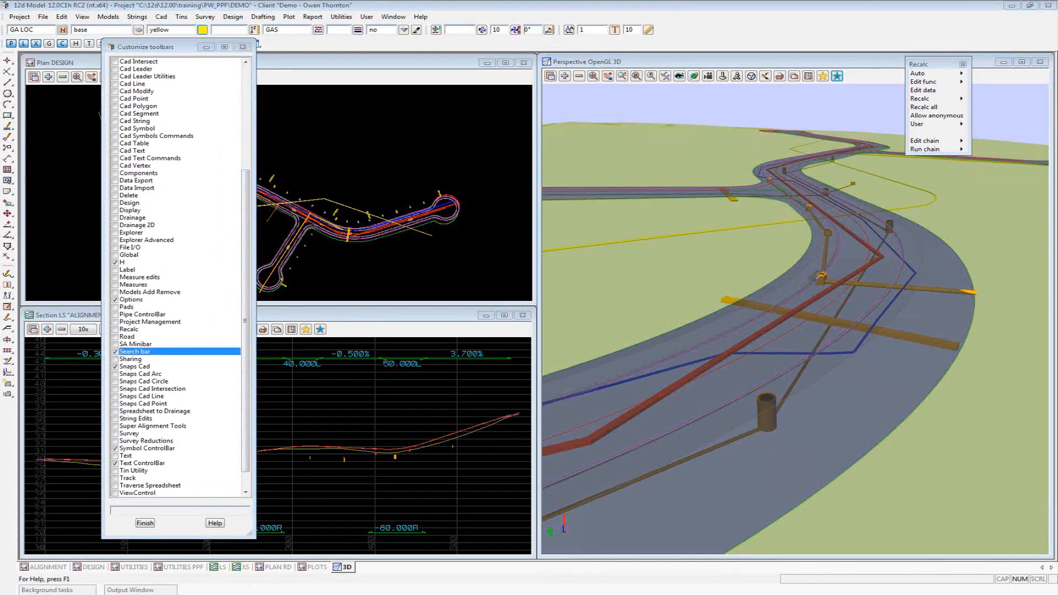
{"action": "left_click_drag", "start_coordinate": [607, 136], "coordinate": [705, 33]}
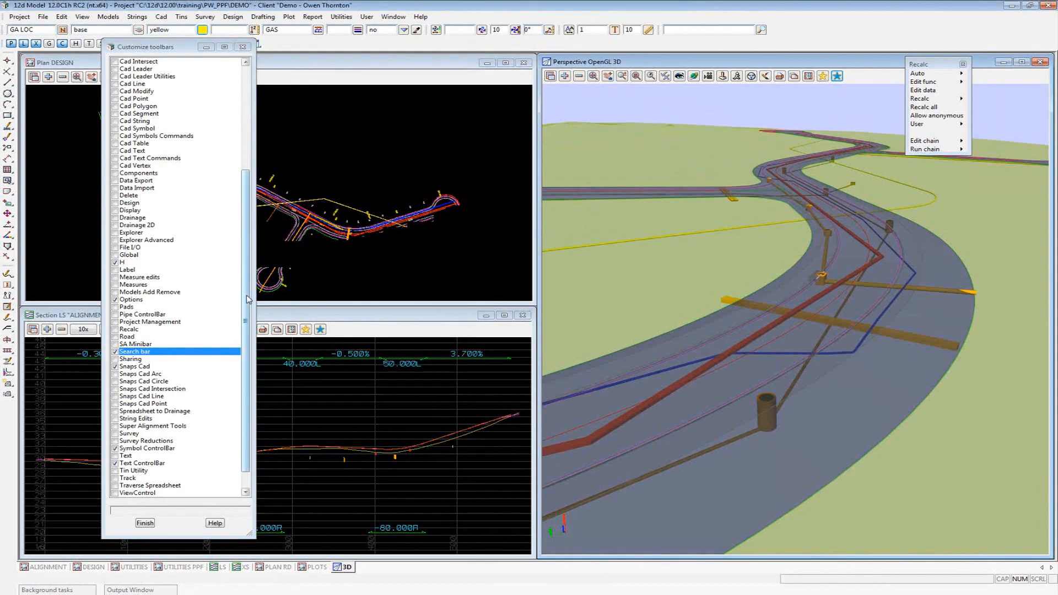
Turn on the Explorer and Explorer Advanced toolbars and dock them side by side in the row with the snap tools
{"action": "left_click_drag", "start_coordinate": [245, 299], "coordinate": [247, 209]}
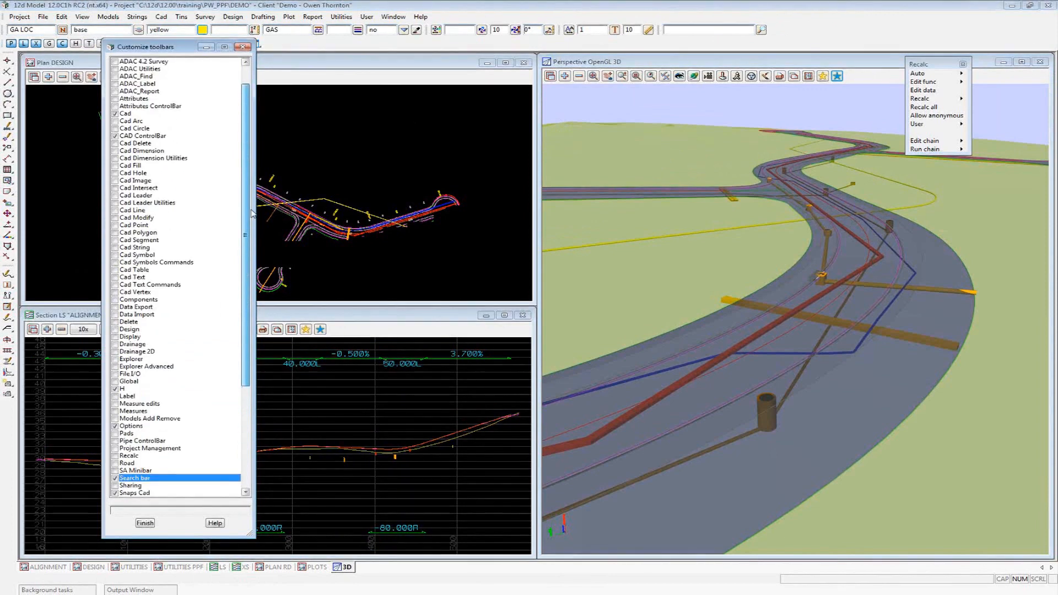
{"action": "left_click", "coordinate": [116, 360]}
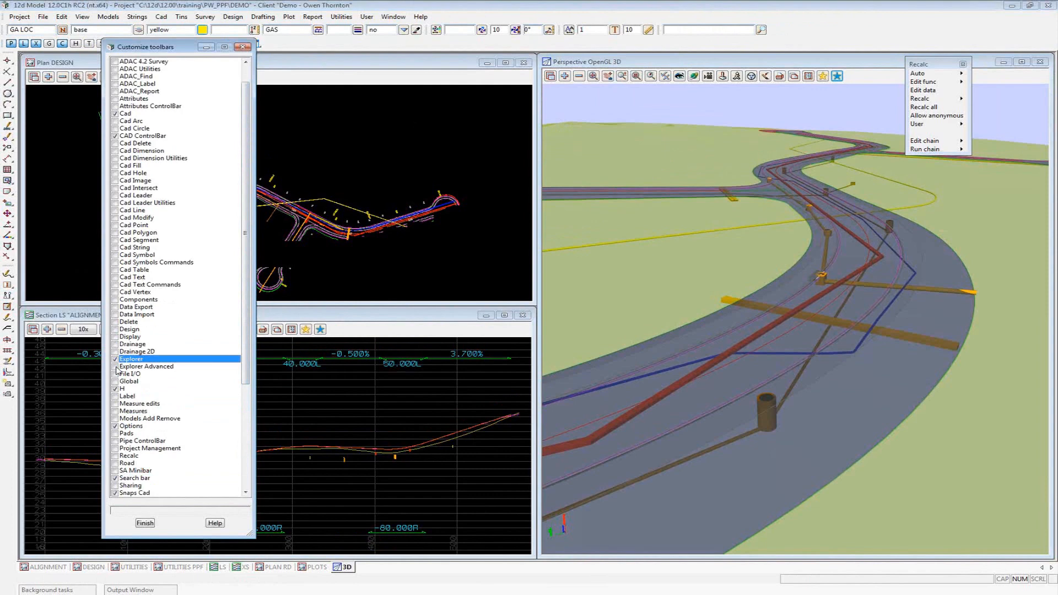
{"action": "left_click", "coordinate": [116, 367]}
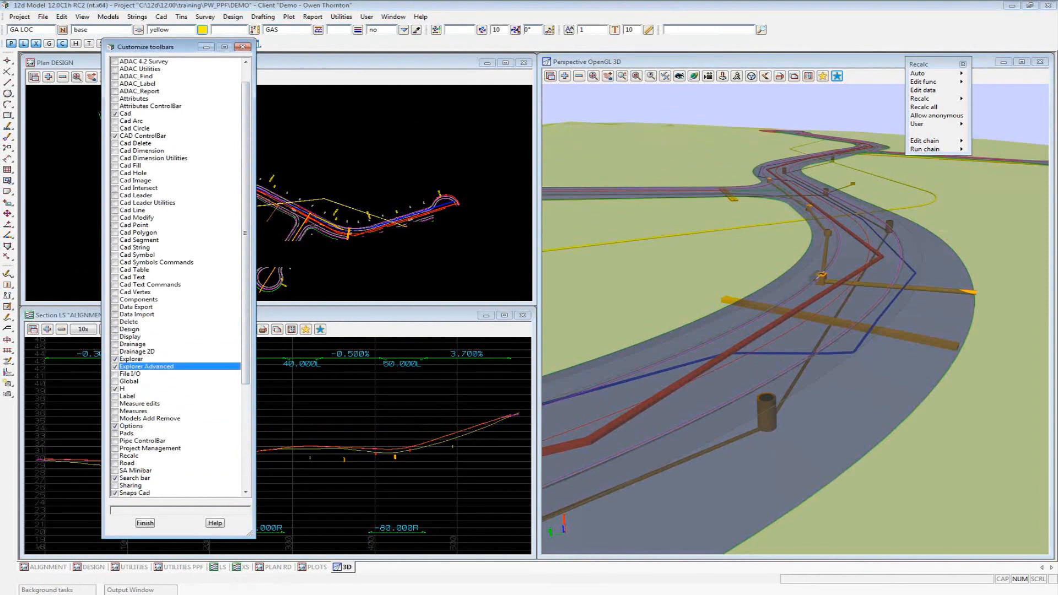
{"action": "left_click_drag", "start_coordinate": [258, 44], "coordinate": [325, 43]}
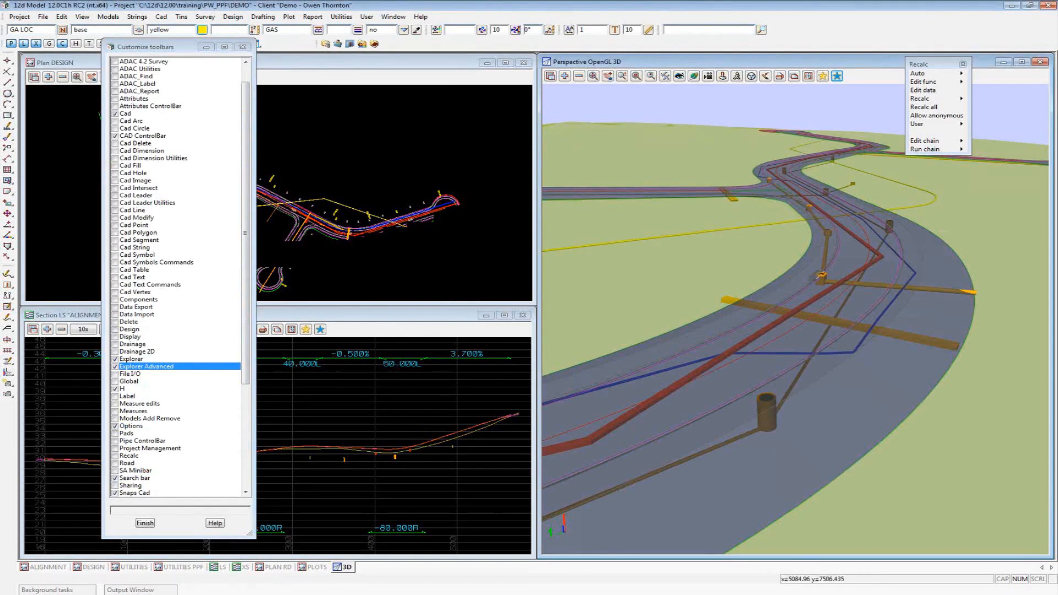
{"action": "left_click_drag", "start_coordinate": [80, 157], "coordinate": [414, 44]}
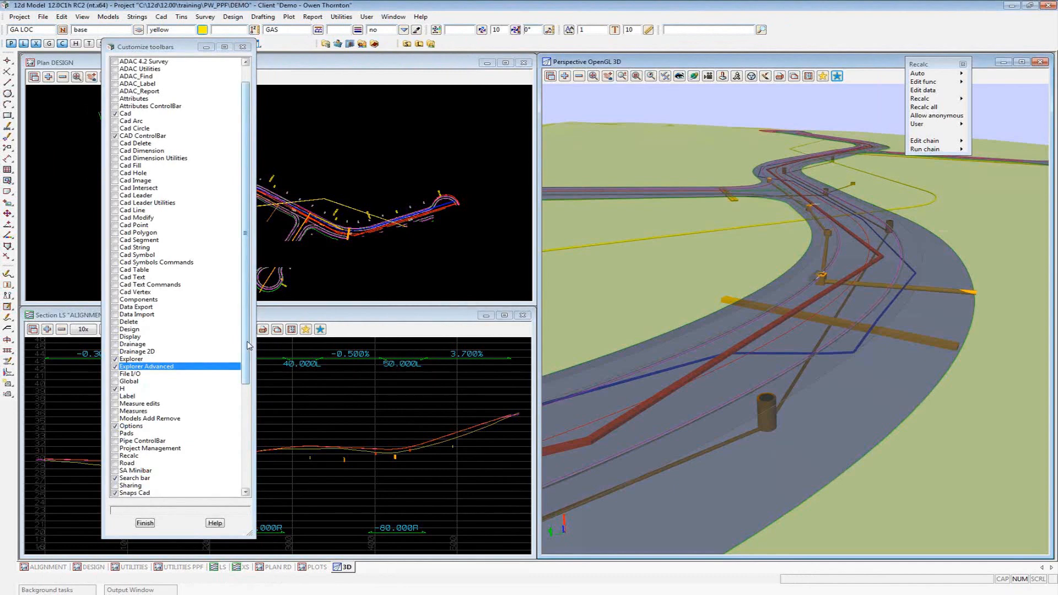
Turn on the ViewControl toolbar, dock it after the Explorer toolbars, and close the toolbar customisation list
{"action": "left_click_drag", "start_coordinate": [247, 345], "coordinate": [250, 459]}
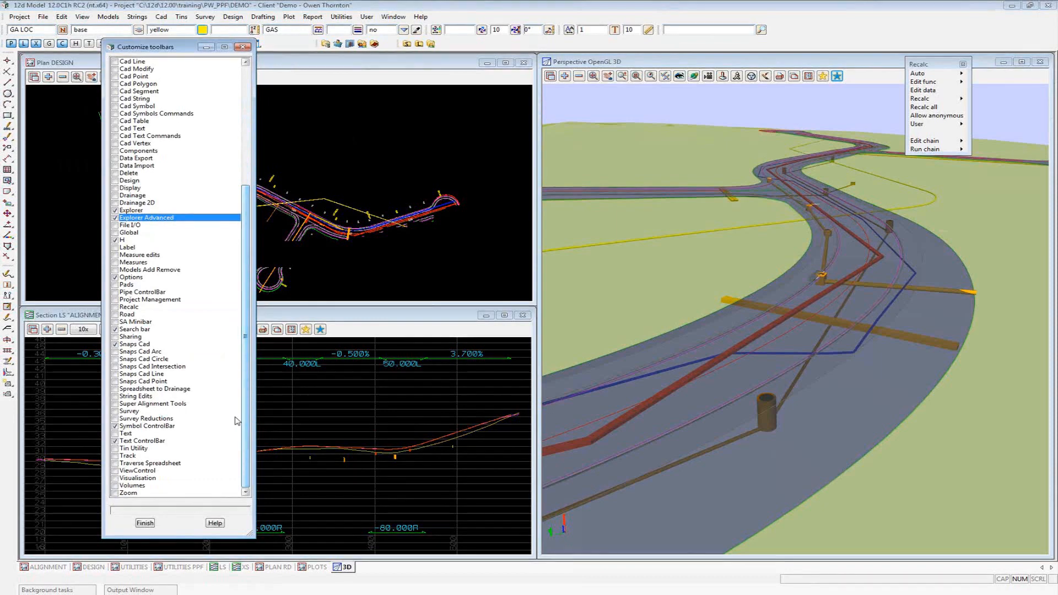
{"action": "left_click", "coordinate": [116, 472]}
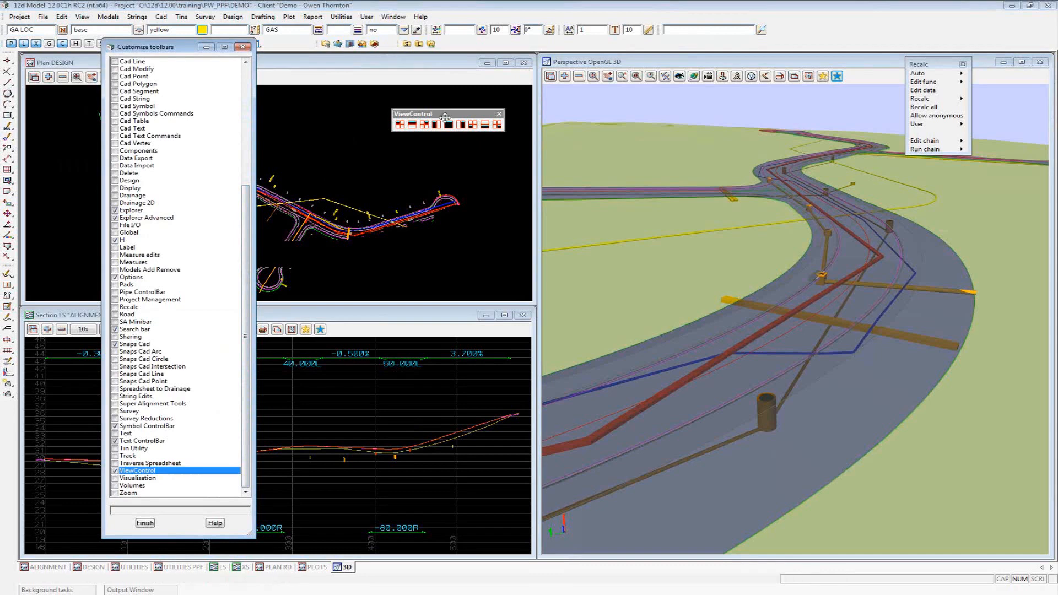
{"action": "left_click_drag", "start_coordinate": [445, 117], "coordinate": [557, 44]}
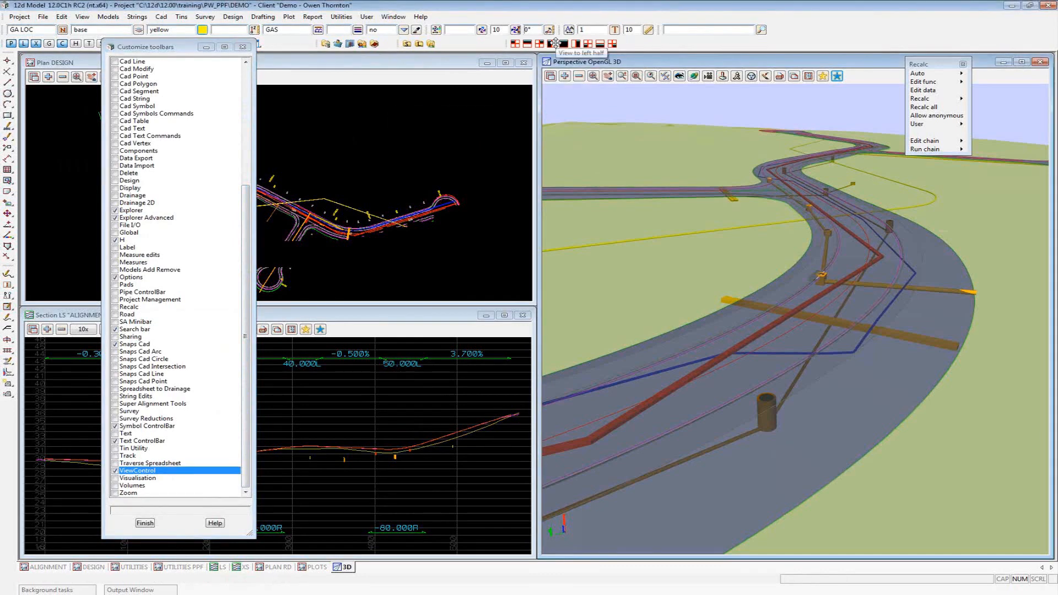
{"action": "left_click", "coordinate": [243, 47]}
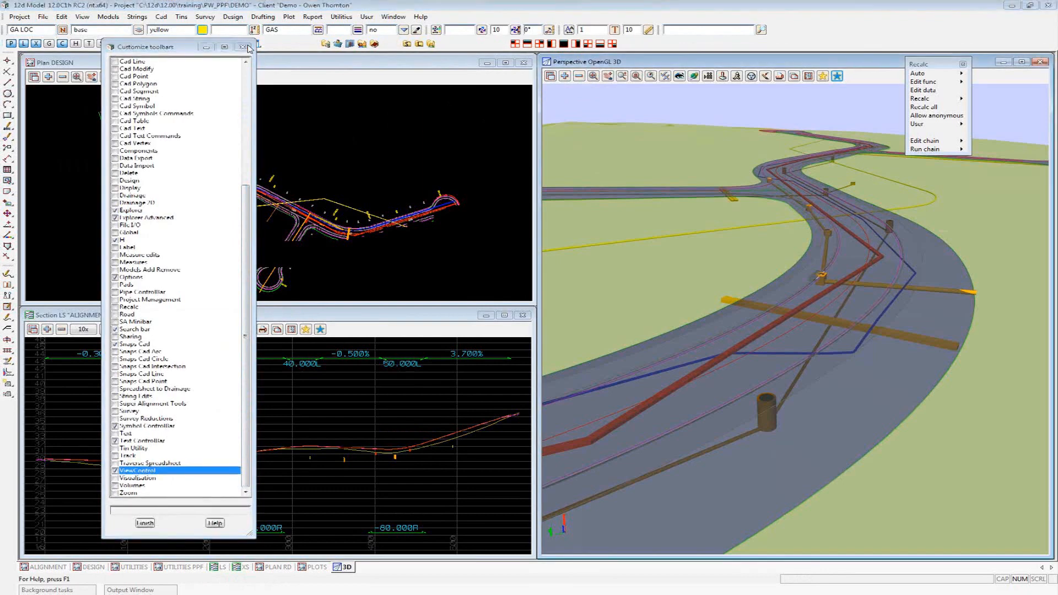
Search the program options for "volume" and open the Tin to tin option from Design->Volumes->Exact
{"action": "left_click", "coordinate": [674, 30]}
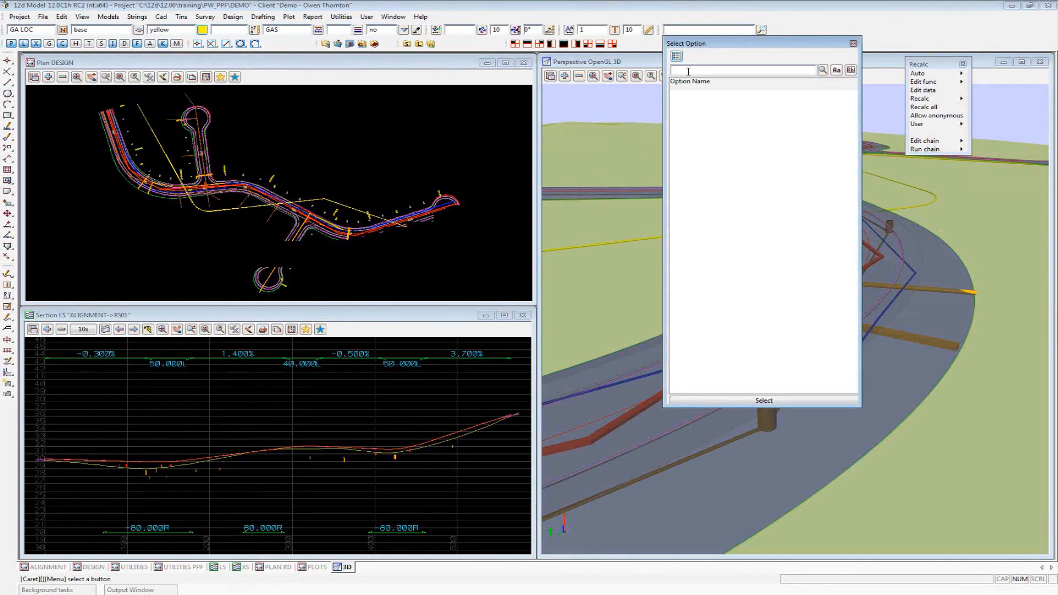
{"action": "left_click", "coordinate": [432, 84]}
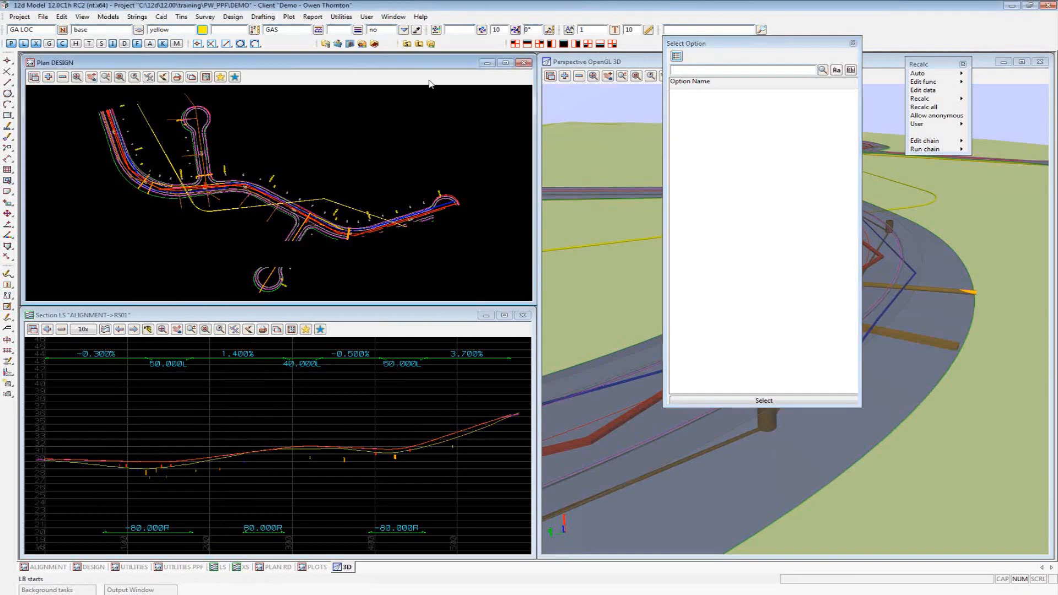
{"action": "left_click", "coordinate": [698, 70]}
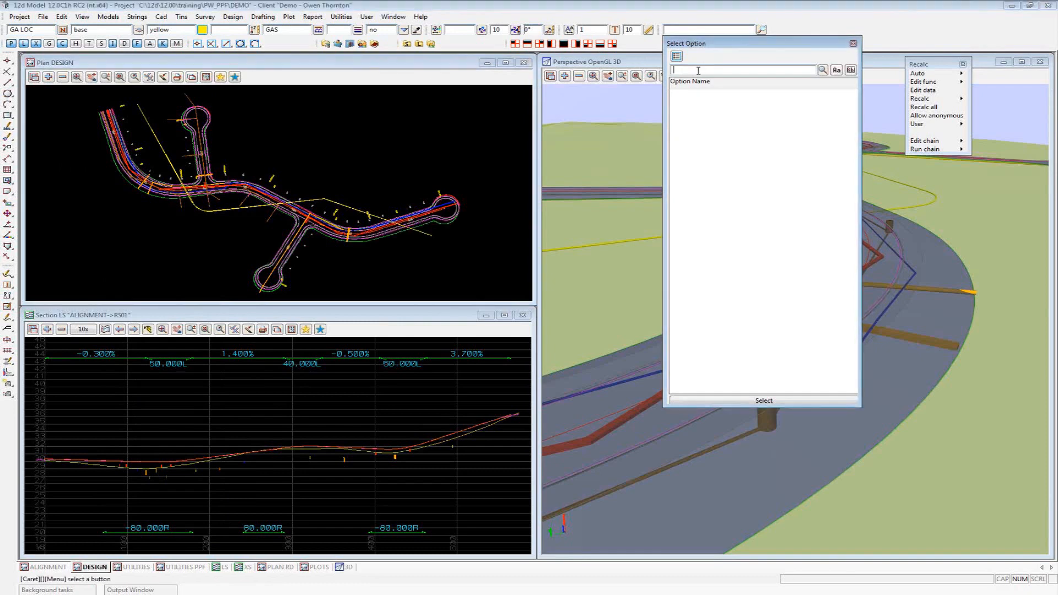
{"action": "type", "text": "volume"}
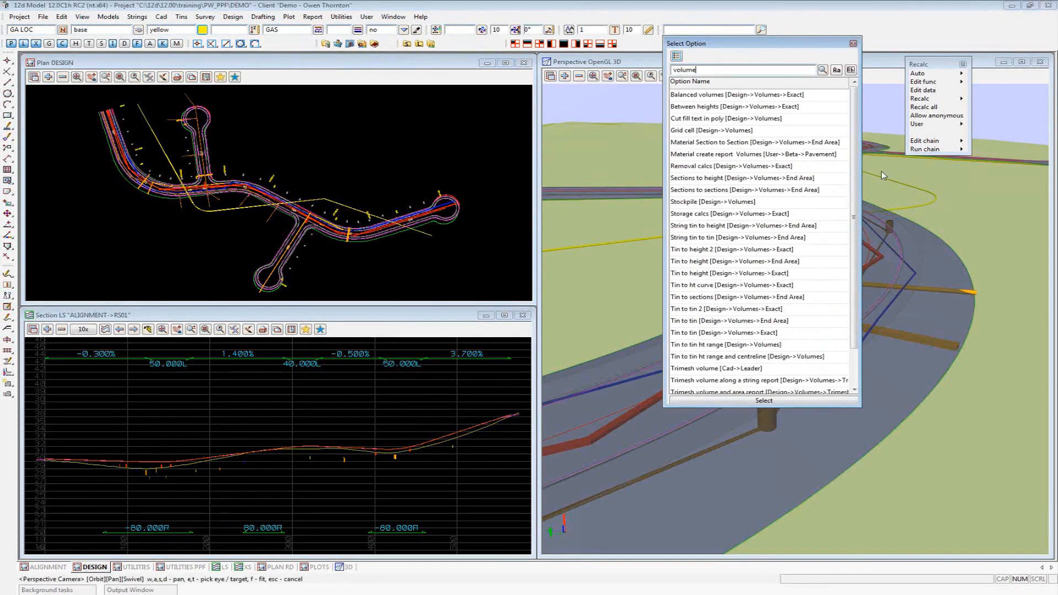
{"action": "left_click_drag", "start_coordinate": [856, 167], "coordinate": [861, 139]}
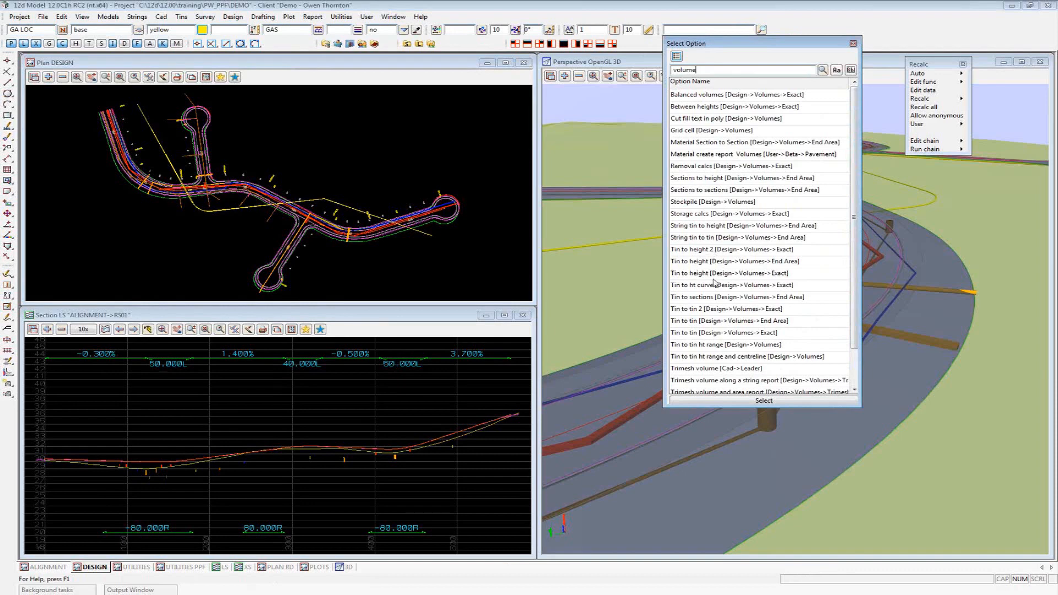
{"action": "left_click", "coordinate": [690, 334]}
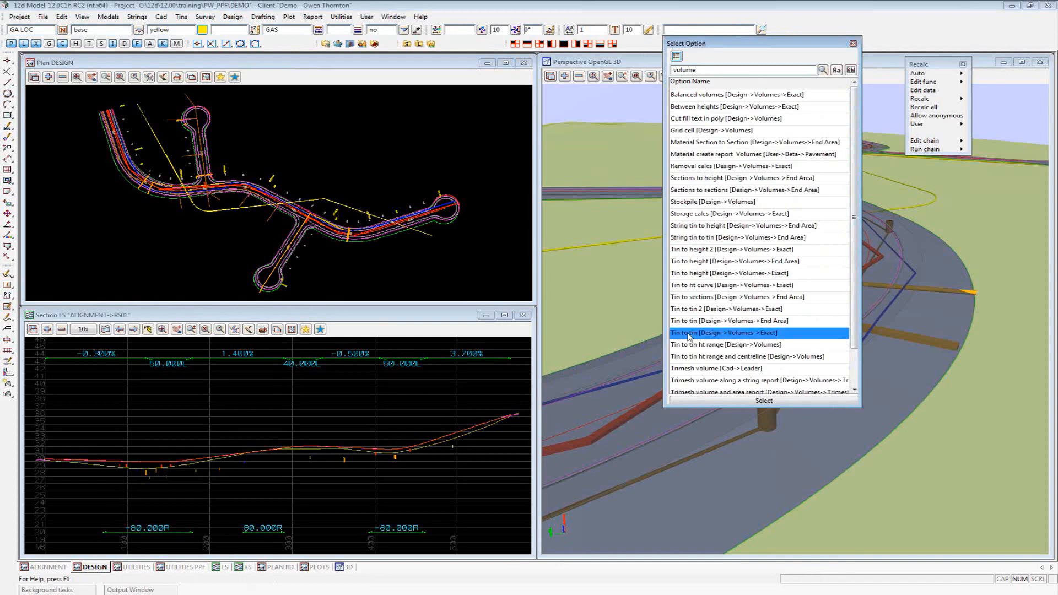
{"action": "double_click", "coordinate": [689, 334]}
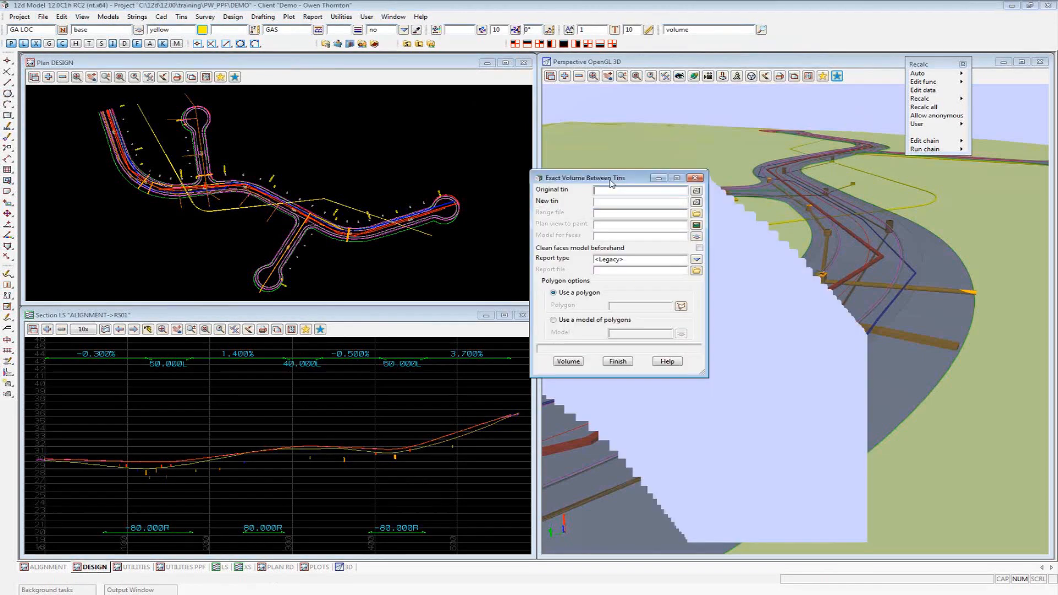
{"action": "left_click", "coordinate": [750, 88]}
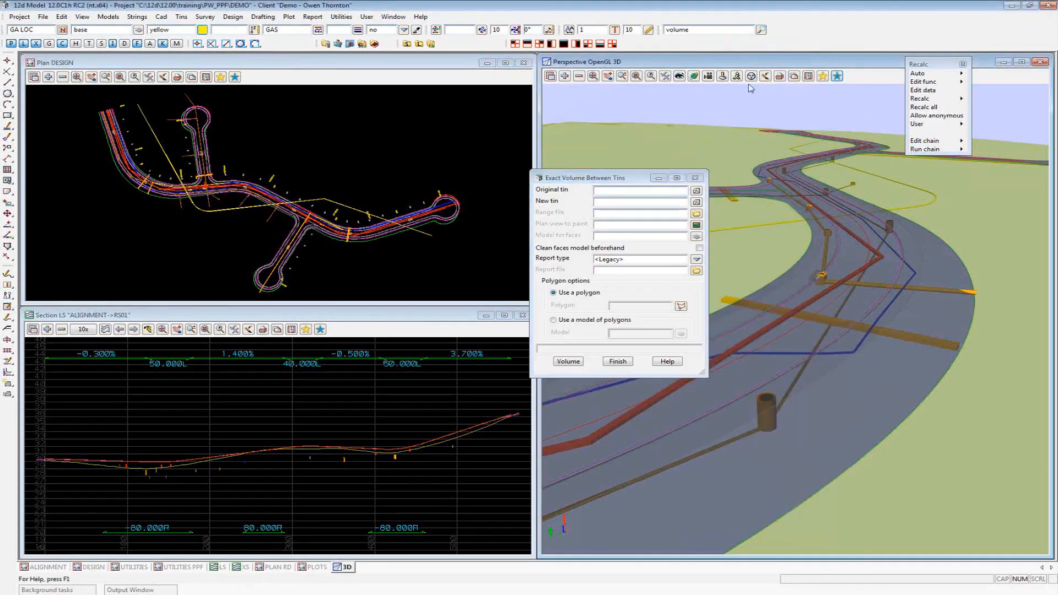
Open a second Exact Volume Between Tins dialog through the Design commands, place it beside the first for comparison, and close both
{"action": "left_click", "coordinate": [241, 17]}
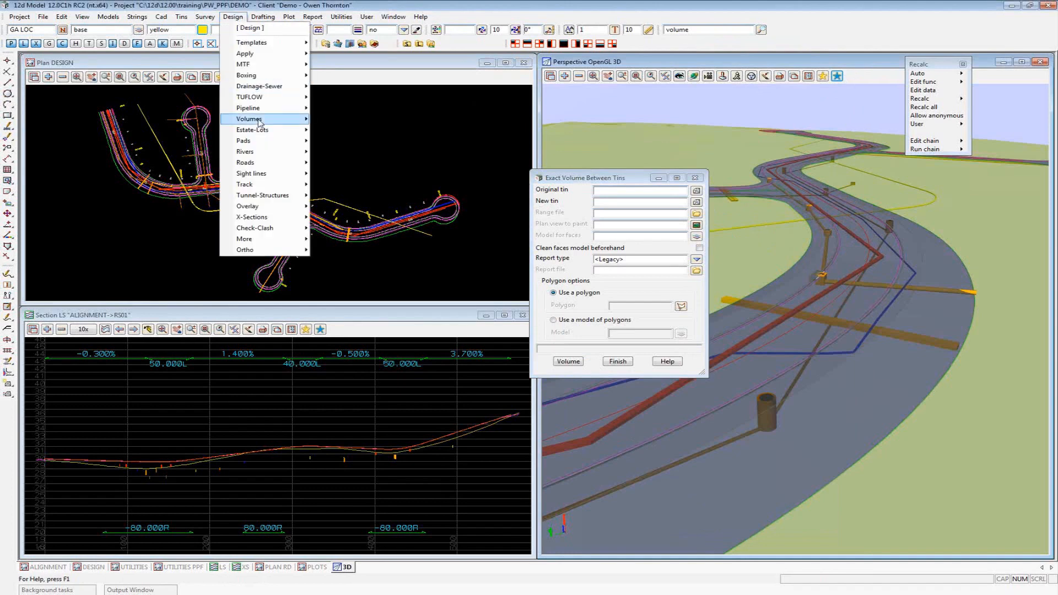
{"action": "mouse_move", "coordinate": [259, 122]}
{"action": "mouse_move", "coordinate": [334, 145]}
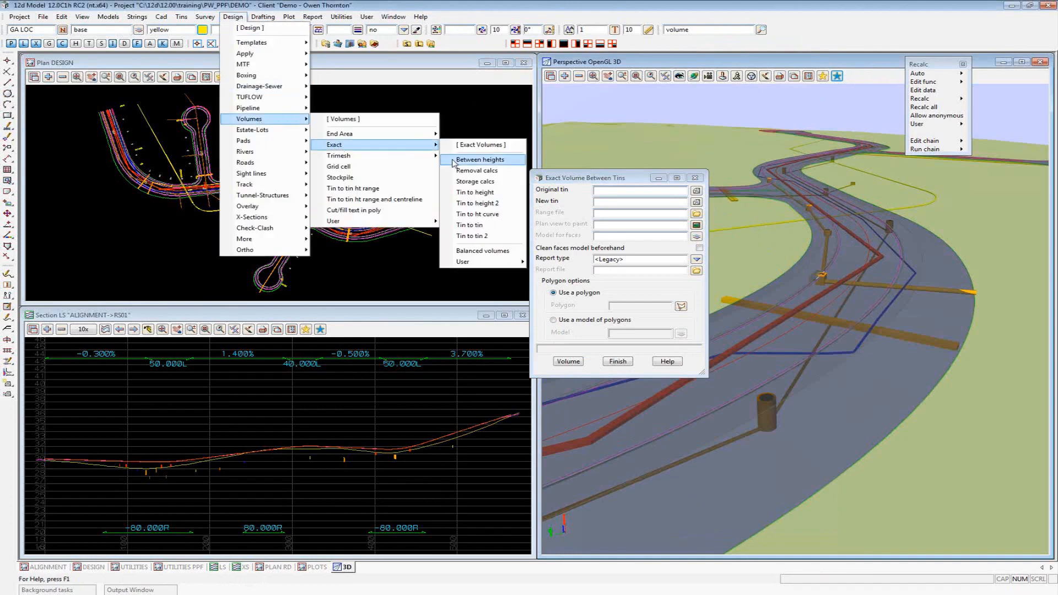
{"action": "left_click", "coordinate": [487, 227]}
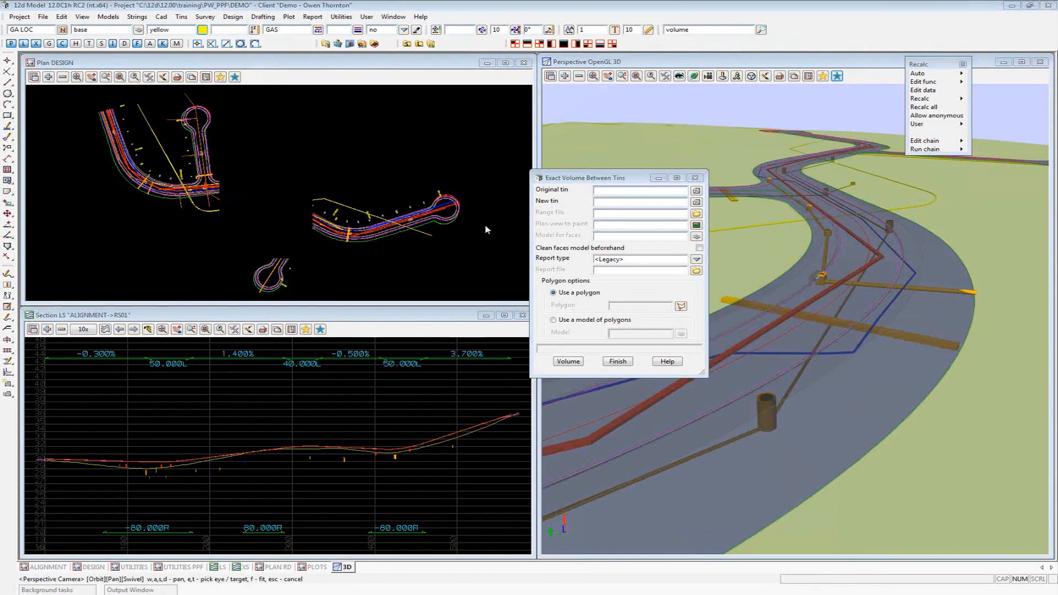
{"action": "left_click_drag", "start_coordinate": [538, 217], "coordinate": [440, 181]}
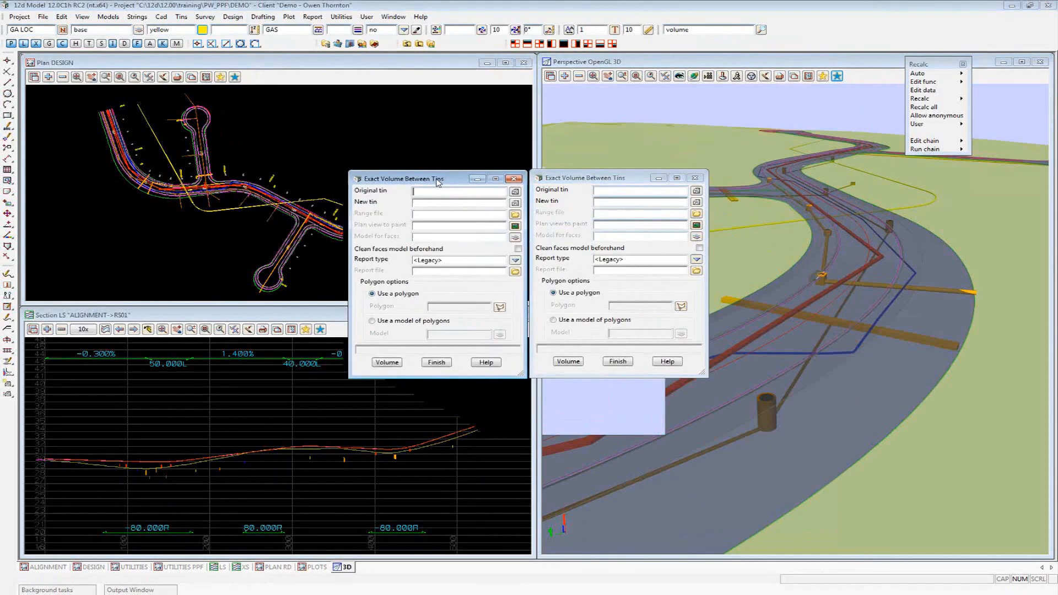
{"action": "left_click", "coordinate": [618, 363]}
{"action": "left_click", "coordinate": [438, 363]}
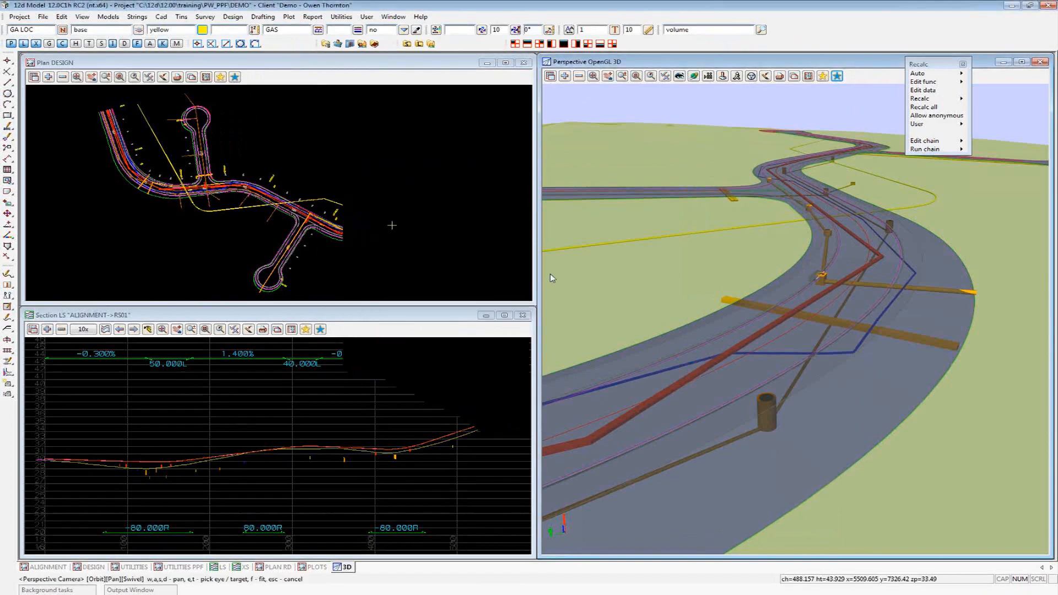
Search the program options for "conformance" and close the option search without choosing anything
{"action": "left_click", "coordinate": [697, 30]}
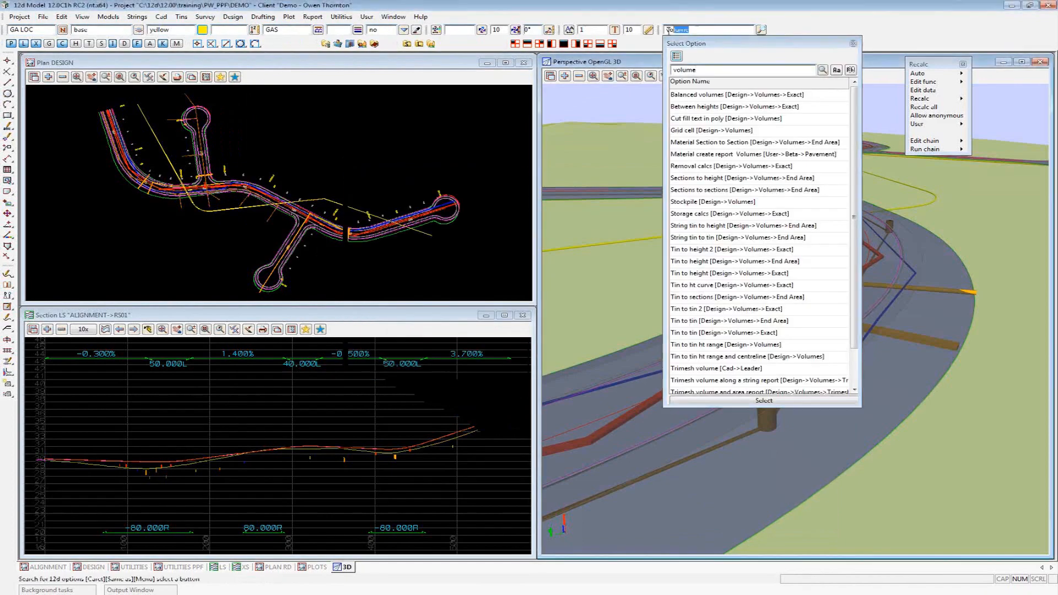
{"action": "type", "text": "conformance"}
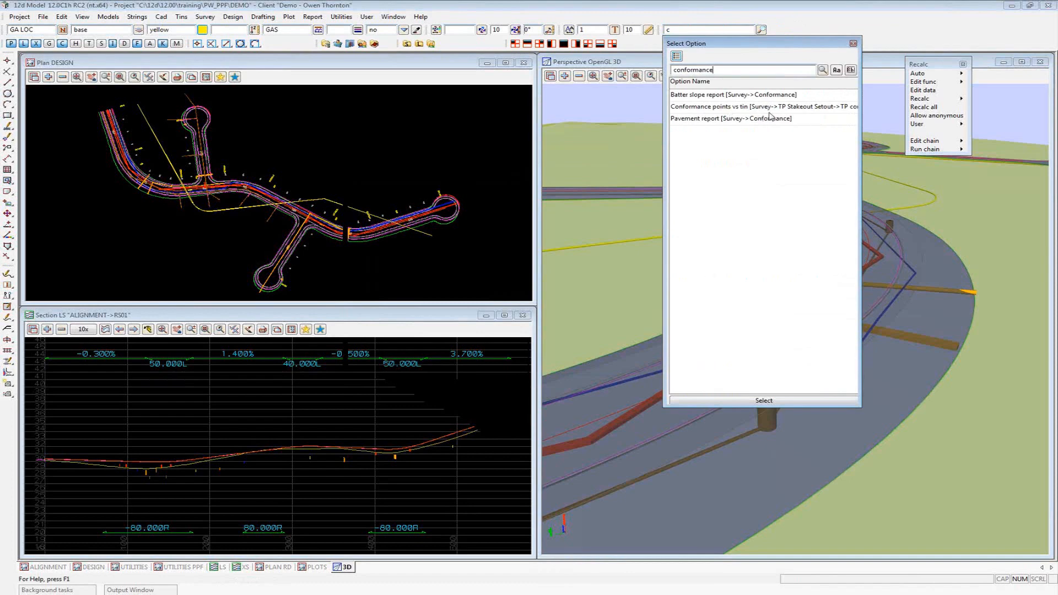
{"action": "left_click", "coordinate": [854, 44]}
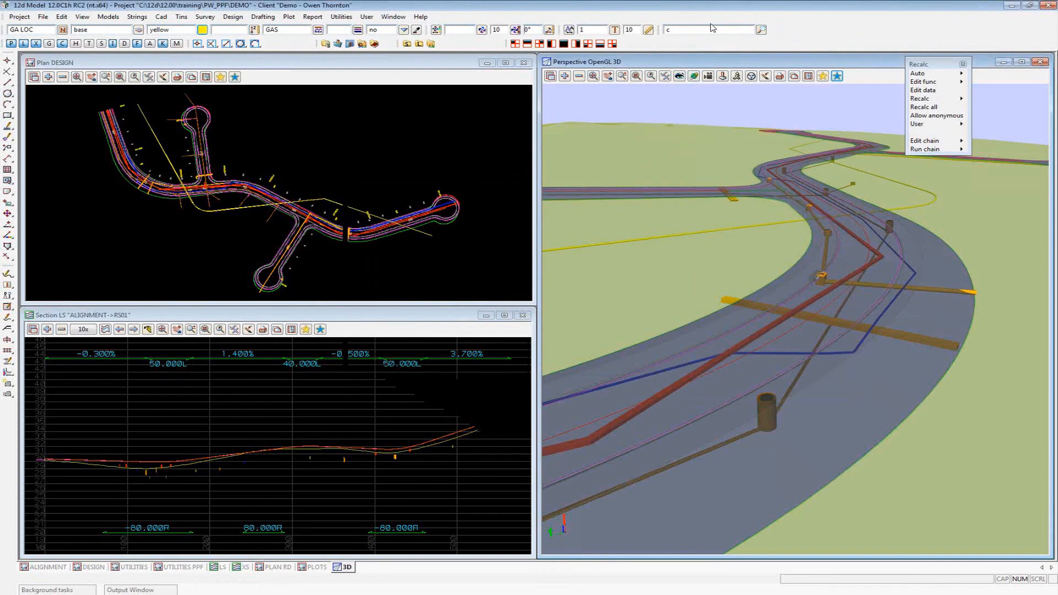
Open the Project Tree for the DEMO project, move it clear and enlarge its window
{"action": "left_click", "coordinate": [24, 18]}
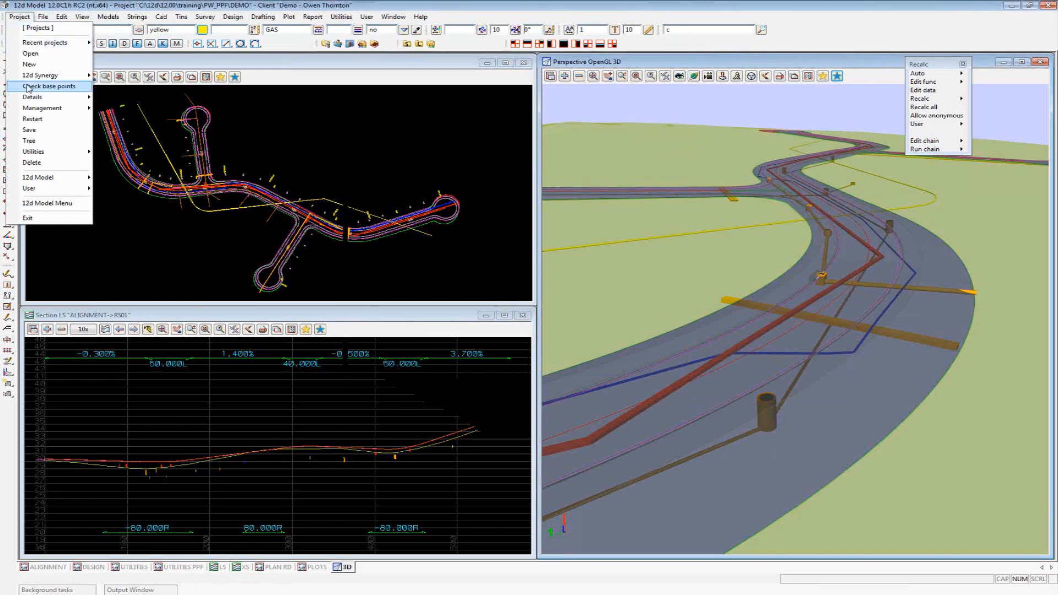
{"action": "left_click", "coordinate": [53, 143]}
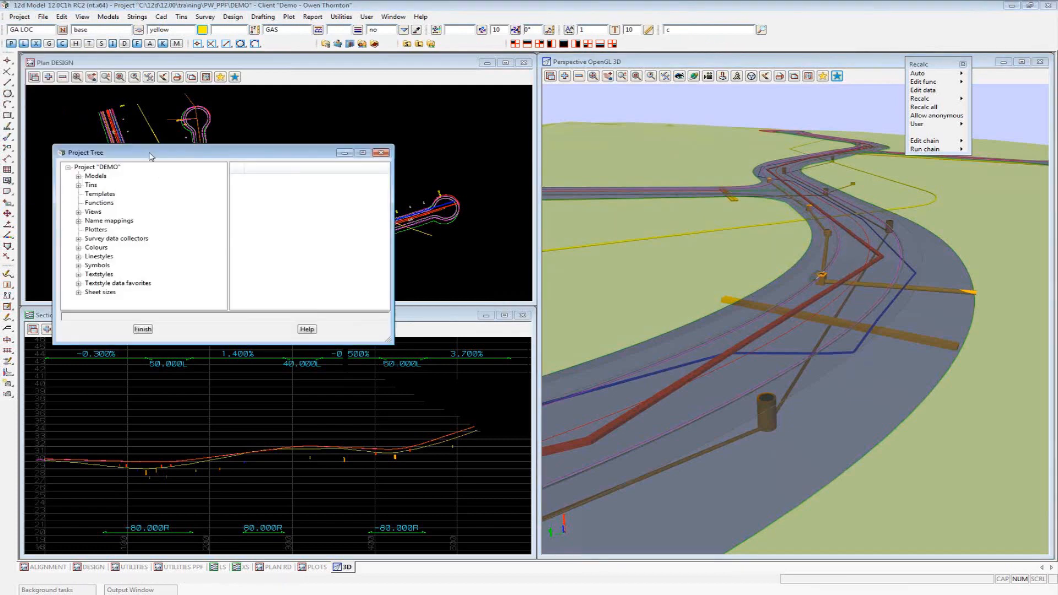
{"action": "left_click_drag", "start_coordinate": [152, 157], "coordinate": [153, 68]}
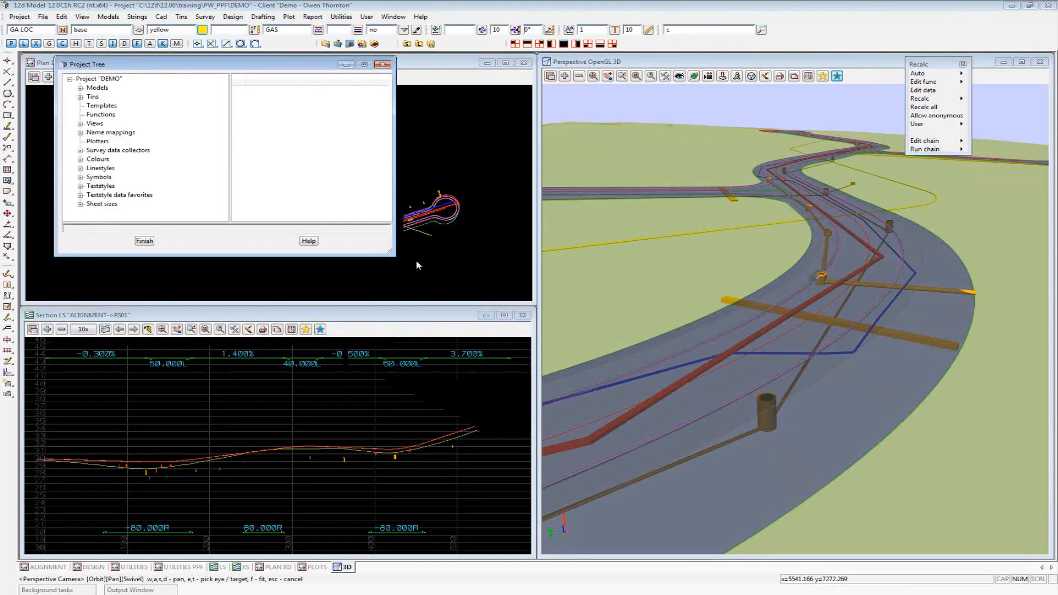
{"action": "left_click_drag", "start_coordinate": [397, 255], "coordinate": [663, 512]}
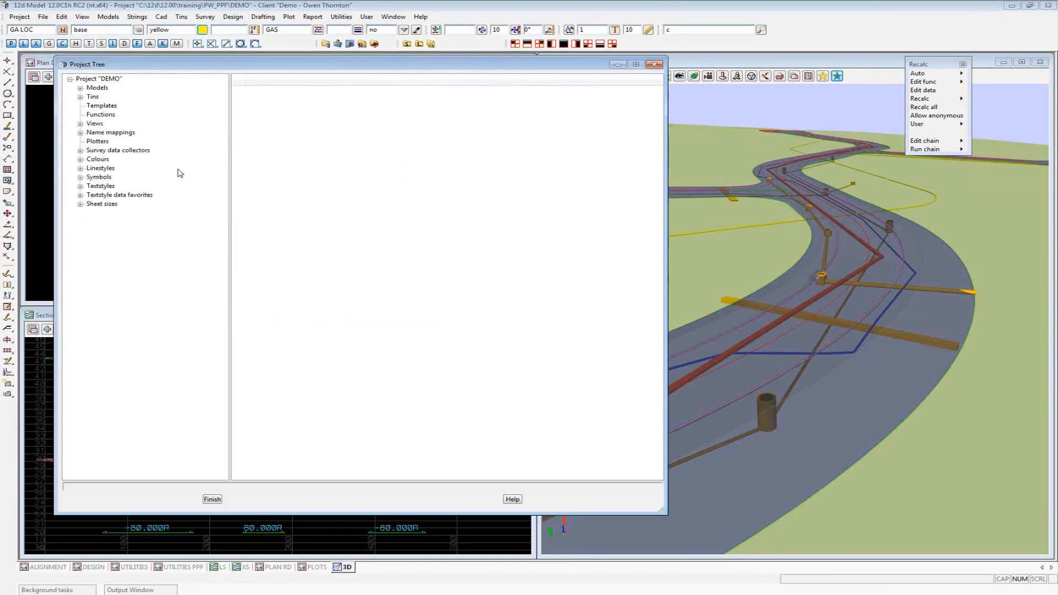
List the project's models in the Project Tree, inspect the strings in the ALIGNMENT model, and collapse the Models branch
{"action": "left_click", "coordinate": [80, 87]}
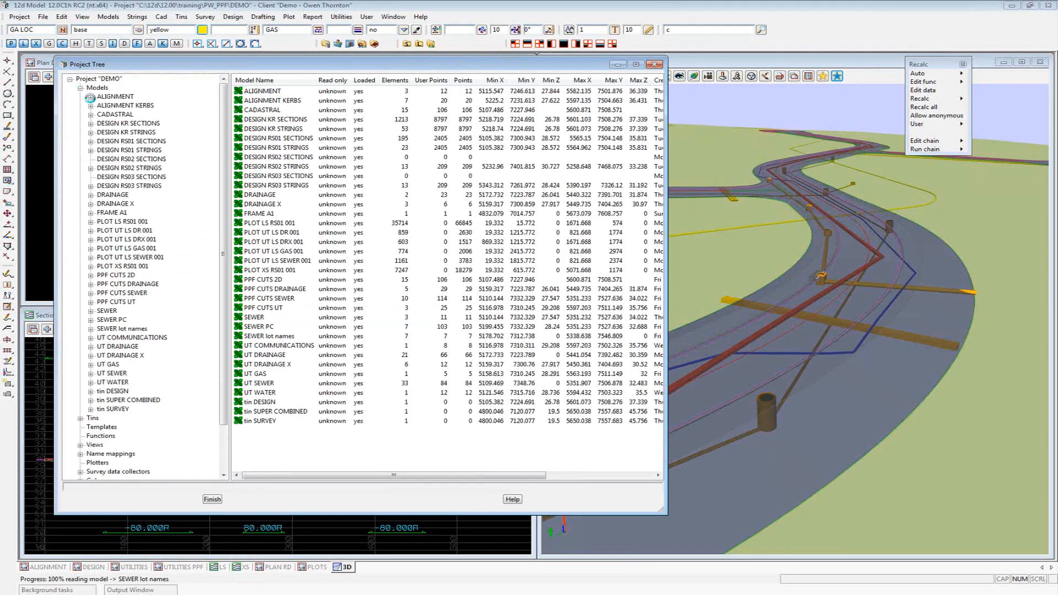
{"action": "left_click", "coordinate": [91, 97]}
{"action": "left_click", "coordinate": [90, 97]}
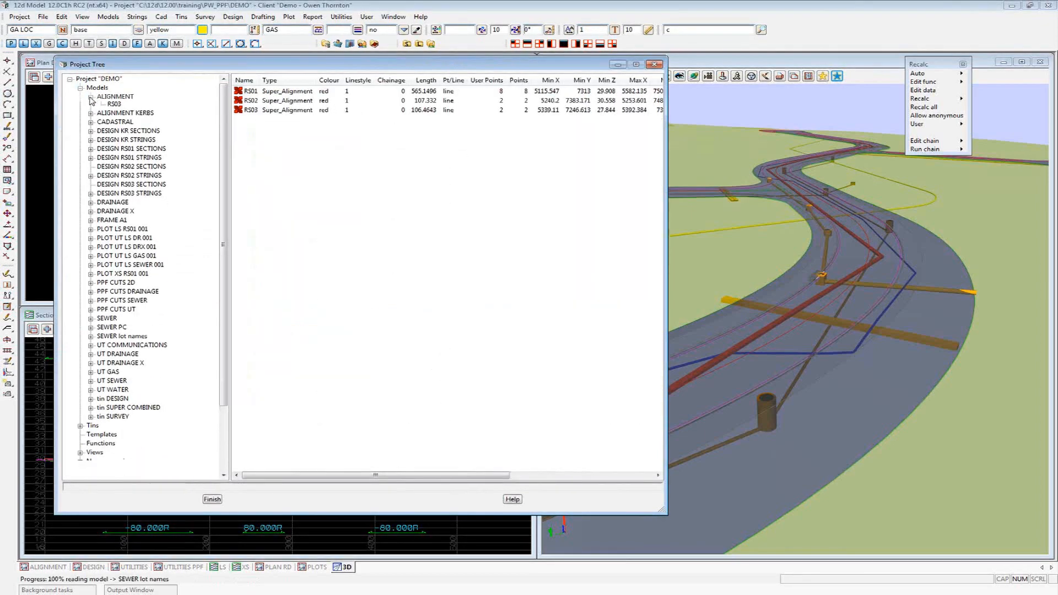
{"action": "left_click", "coordinate": [80, 88]}
Inspect the project's tins and the contents of the DESIGN tin, collapse the Tins branch and close the Project Tree
{"action": "left_click", "coordinate": [80, 97]}
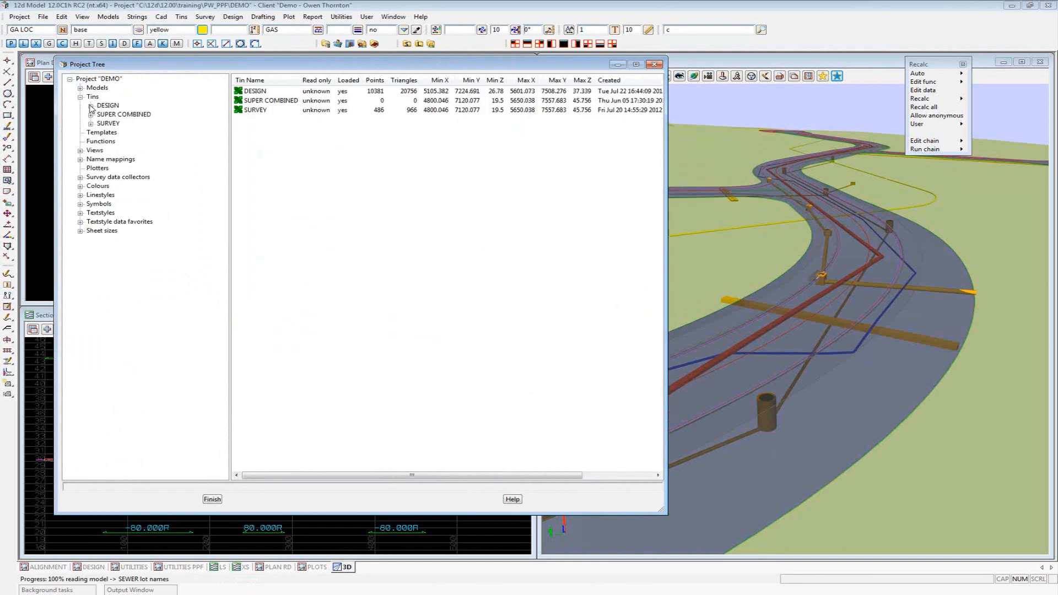
{"action": "left_click", "coordinate": [90, 105]}
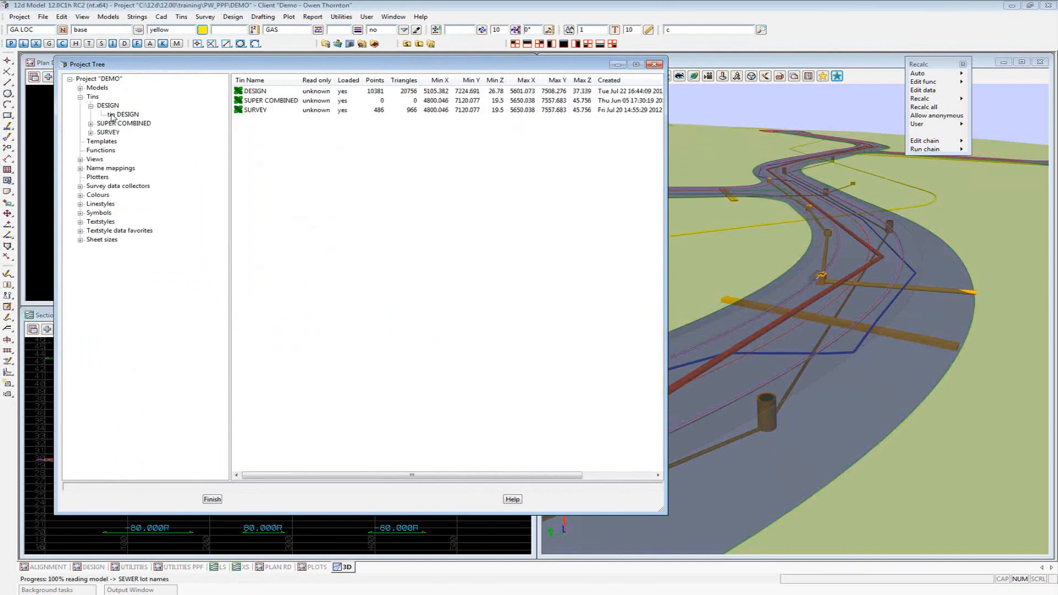
{"action": "left_click", "coordinate": [81, 98]}
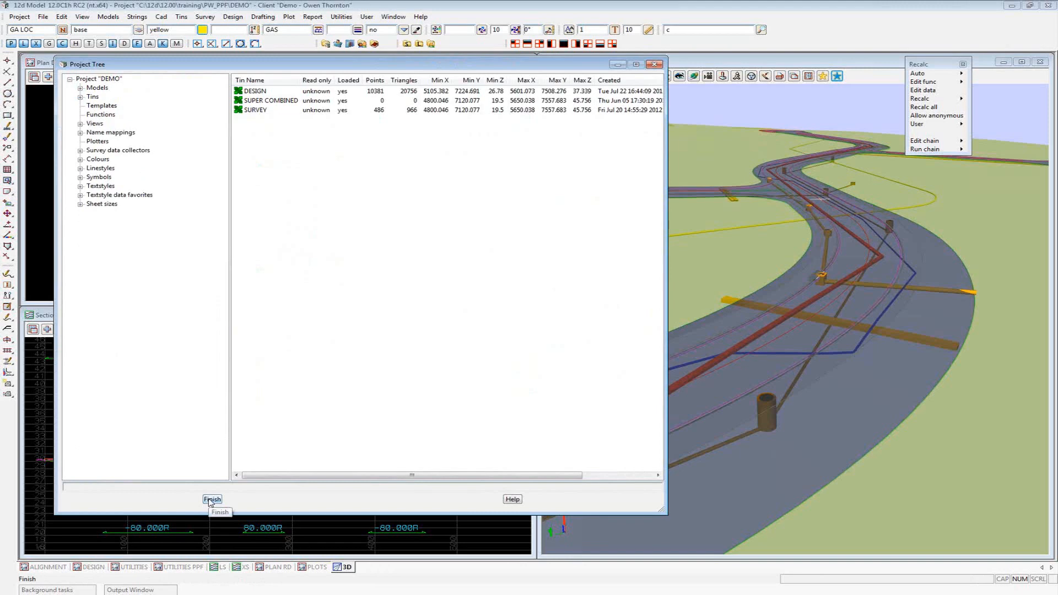
{"action": "left_click", "coordinate": [211, 500]}
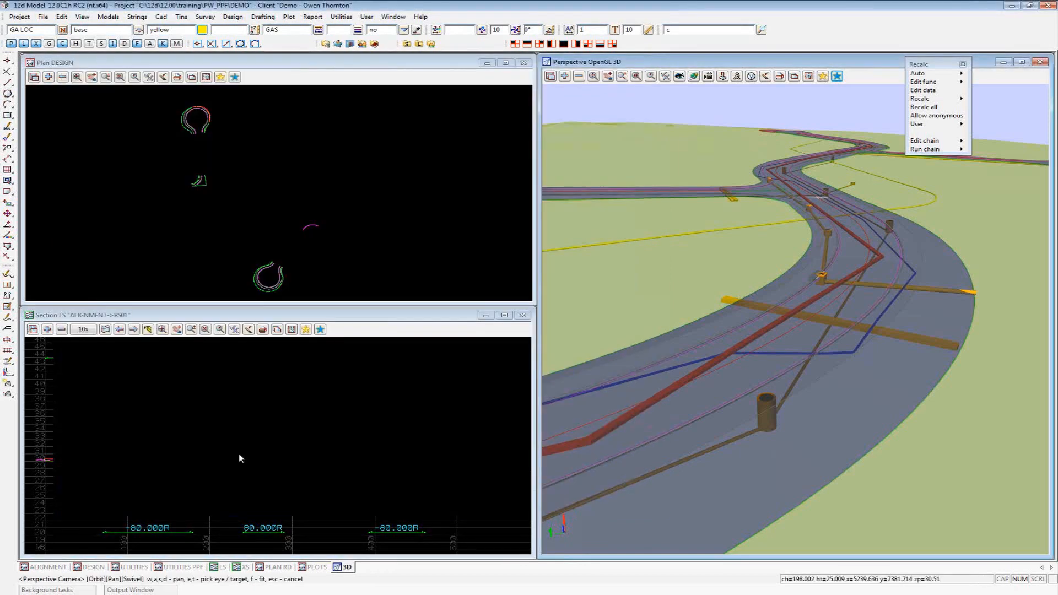
Check the installed 12d Model version and its validity date in the Project commands' program information
{"action": "left_click", "coordinate": [19, 17]}
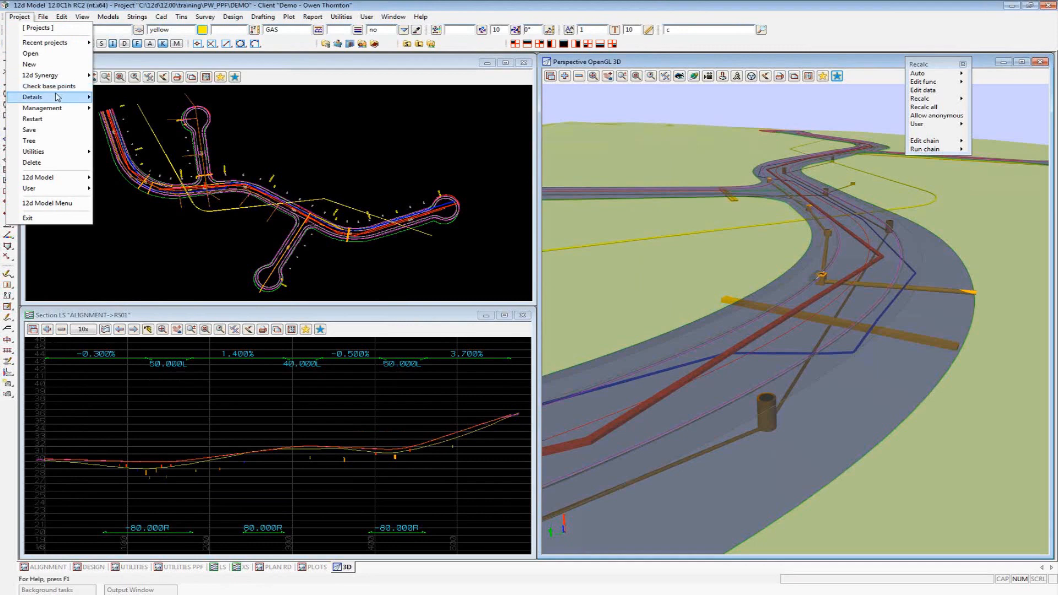
{"action": "mouse_move", "coordinate": [57, 107]}
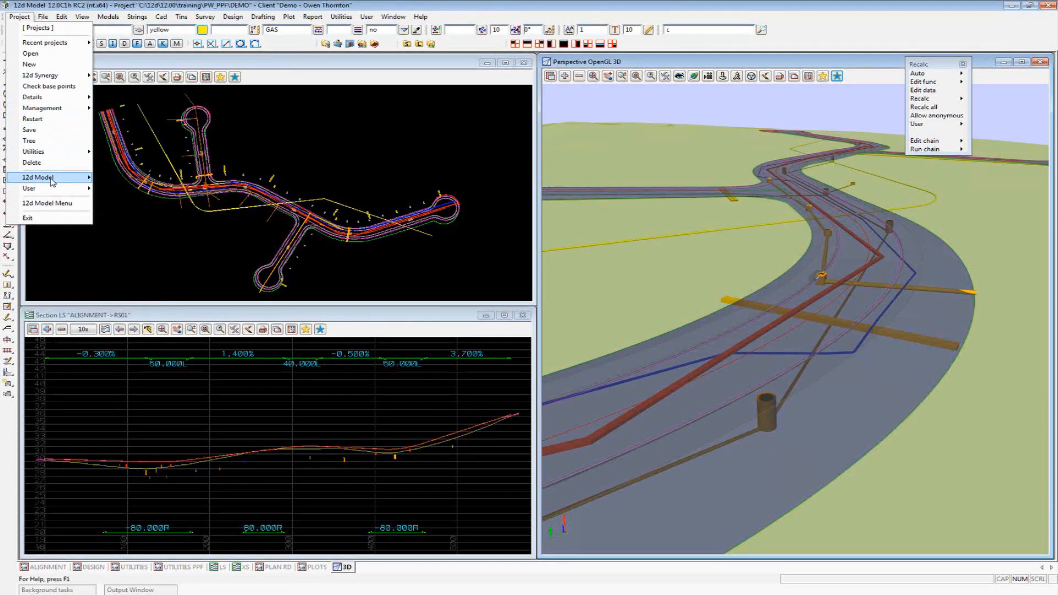
{"action": "mouse_move", "coordinate": [53, 182]}
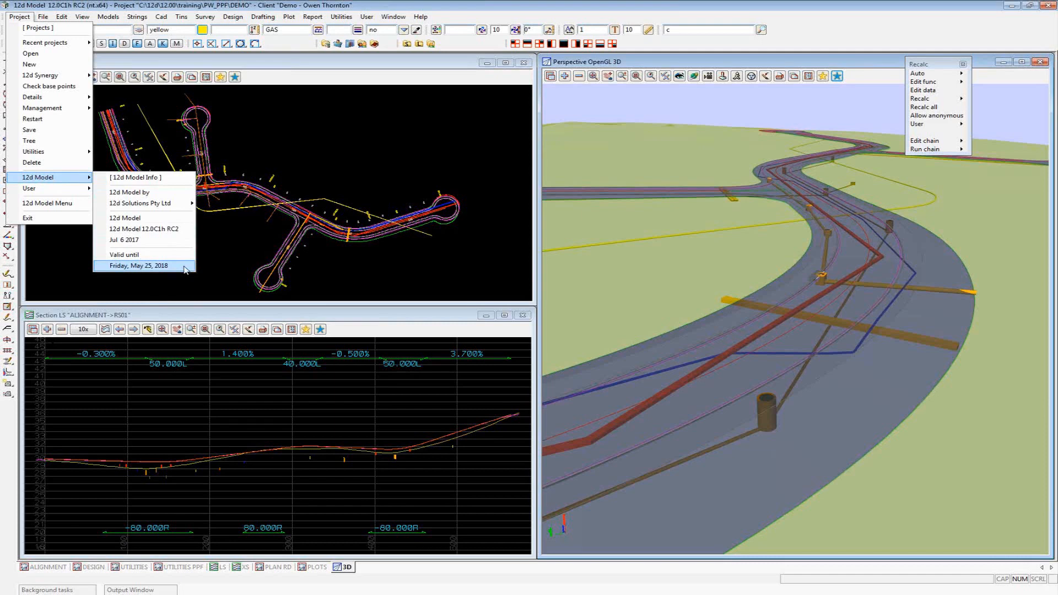
{"action": "left_click", "coordinate": [88, 18]}
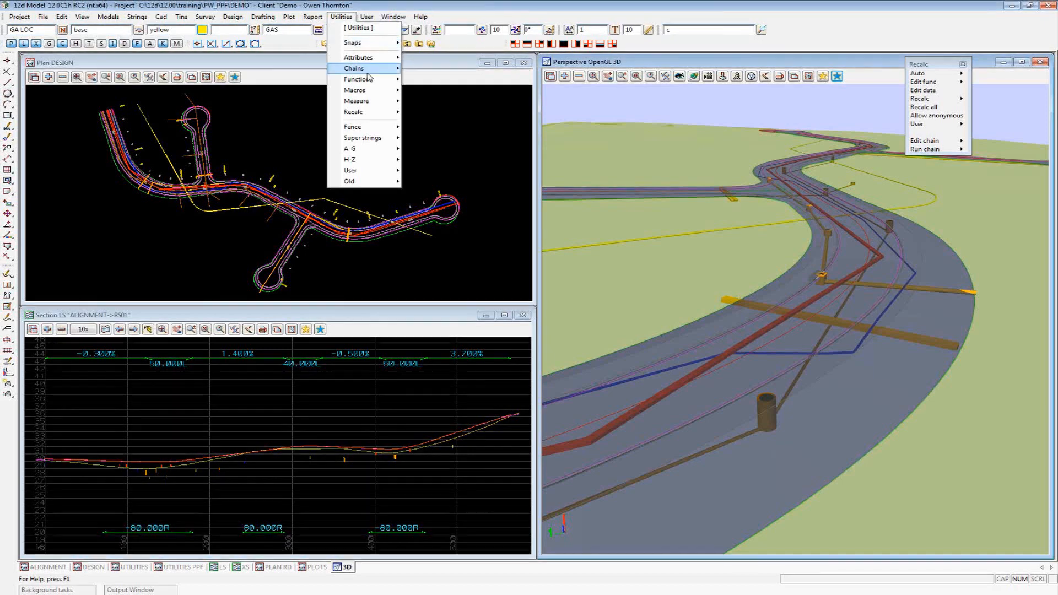
{"action": "mouse_move", "coordinate": [387, 151]}
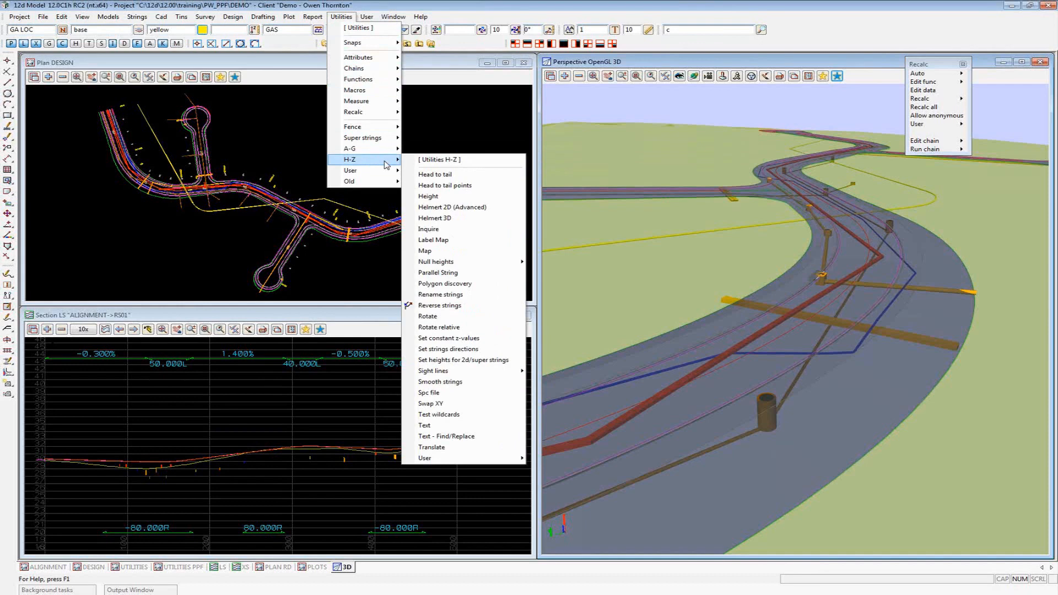
{"action": "mouse_move", "coordinate": [389, 157]}
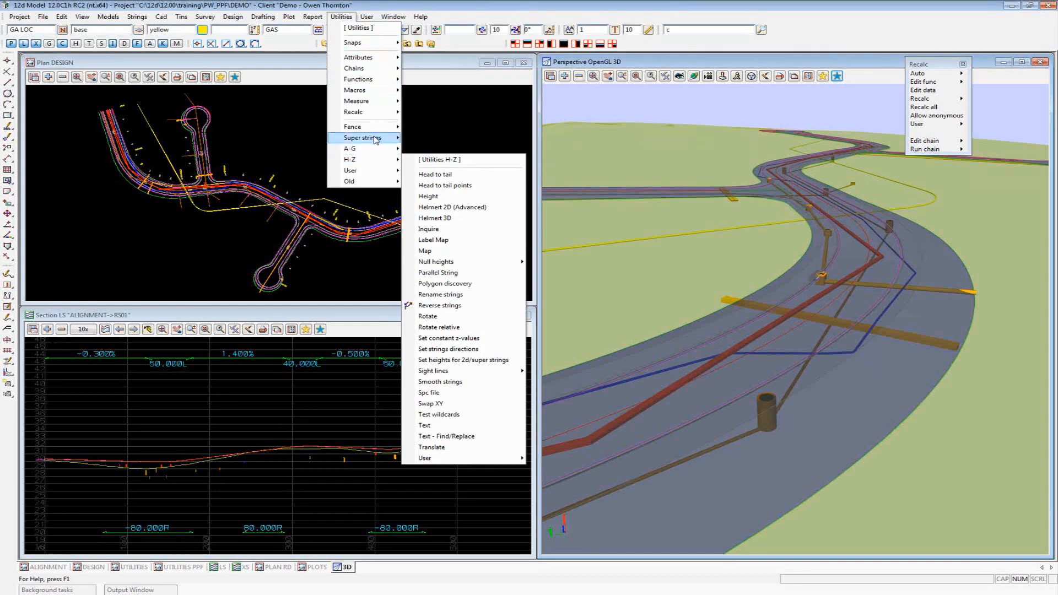
{"action": "mouse_move", "coordinate": [376, 140]}
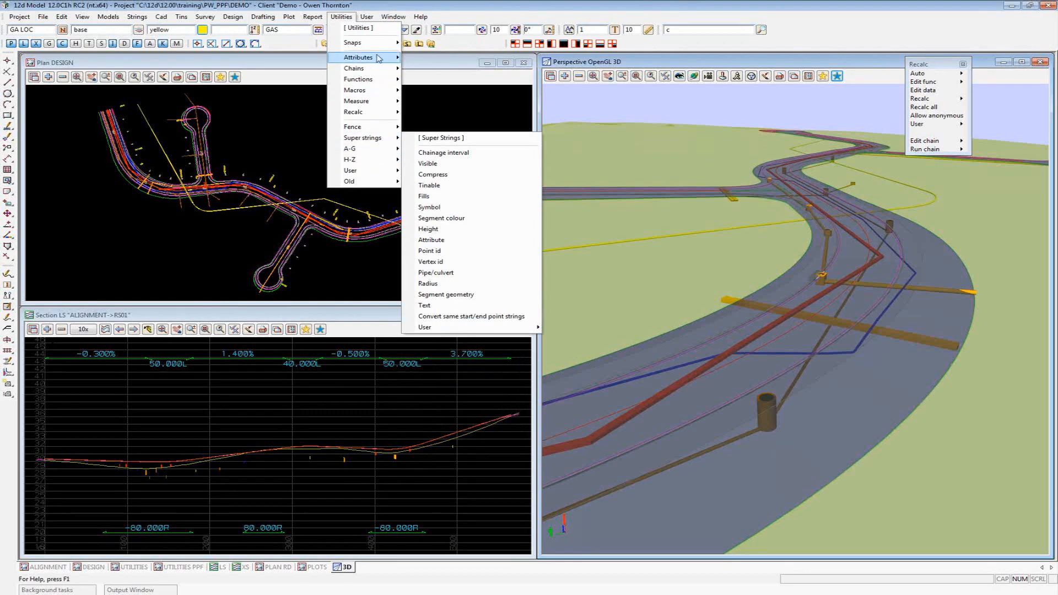
{"action": "mouse_move", "coordinate": [379, 58]}
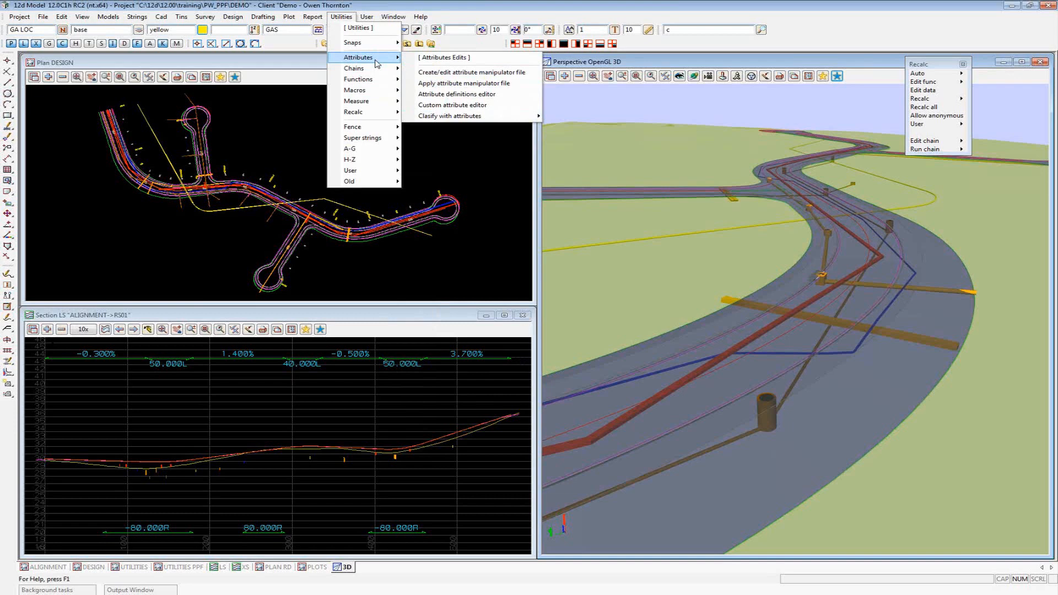
Open the 12d Model Reference Manual from the program help, look at its cover and bookmarks, and close it
{"action": "left_click", "coordinate": [428, 18]}
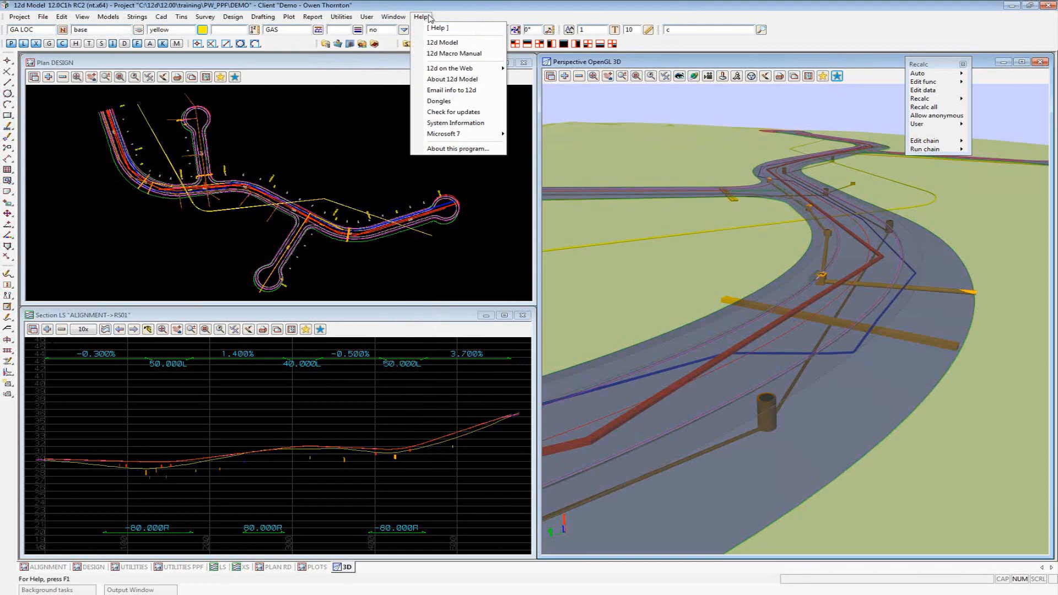
{"action": "left_click", "coordinate": [466, 44]}
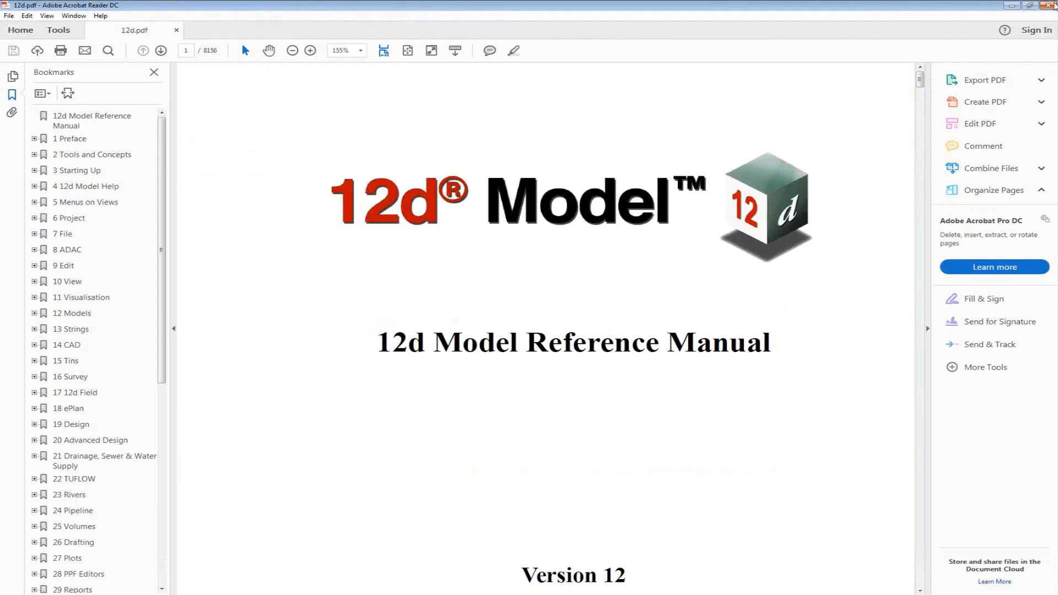
{"action": "left_click", "coordinate": [1049, 5]}
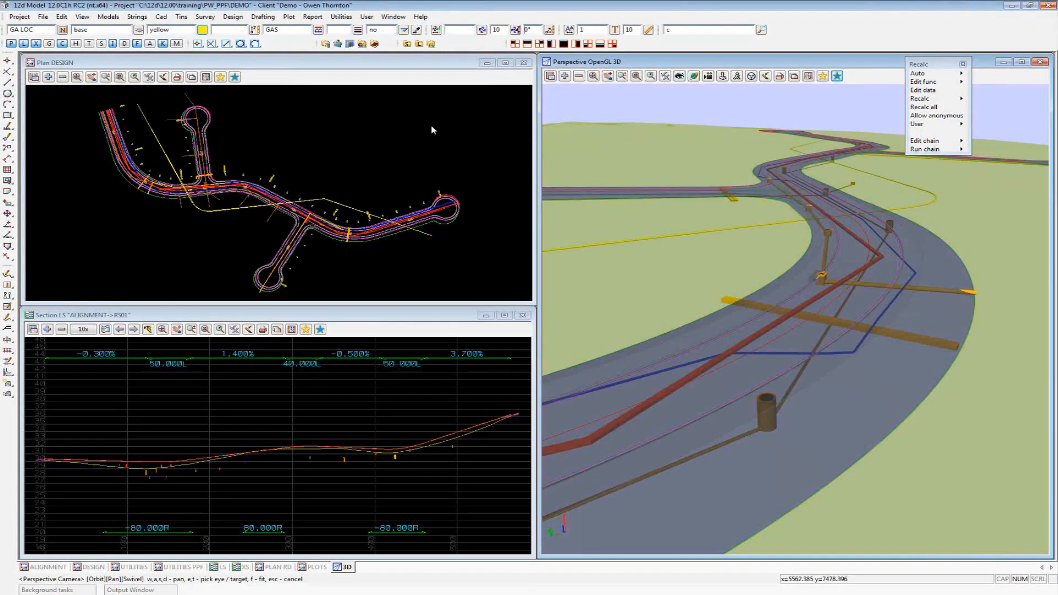
Open the Change option from the Utilities A-G commands and move its Change String/Element Info dialog higher
{"action": "left_click", "coordinate": [342, 17]}
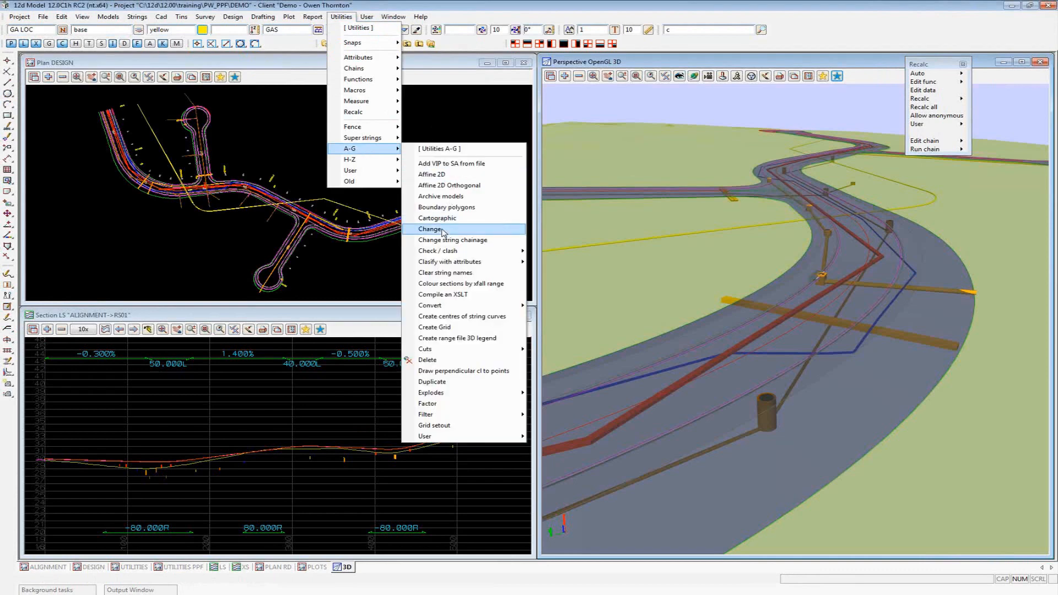
{"action": "left_click", "coordinate": [442, 230]}
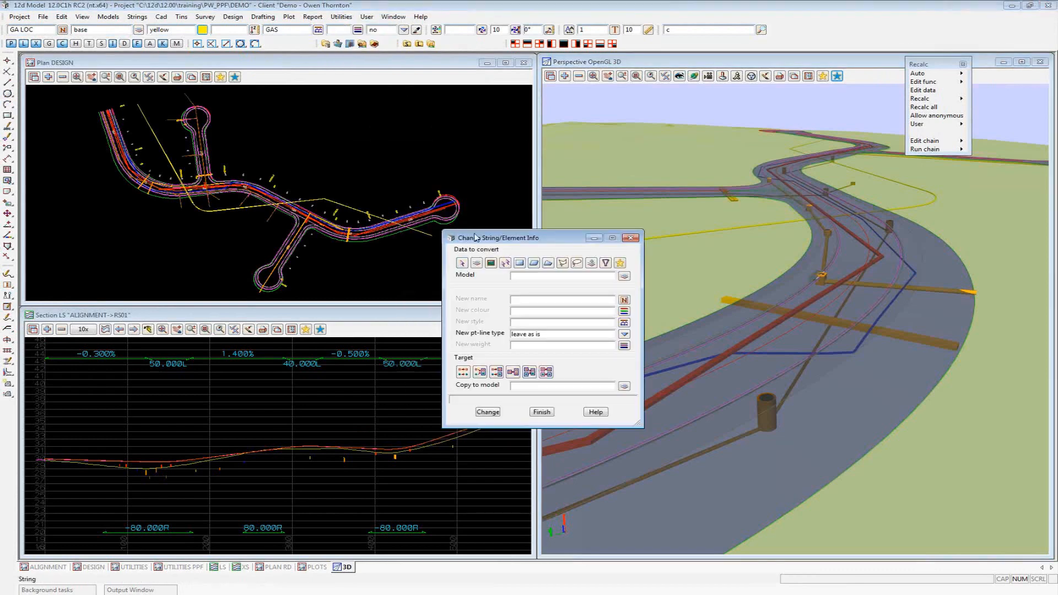
{"action": "left_click_drag", "start_coordinate": [475, 237], "coordinate": [495, 158]}
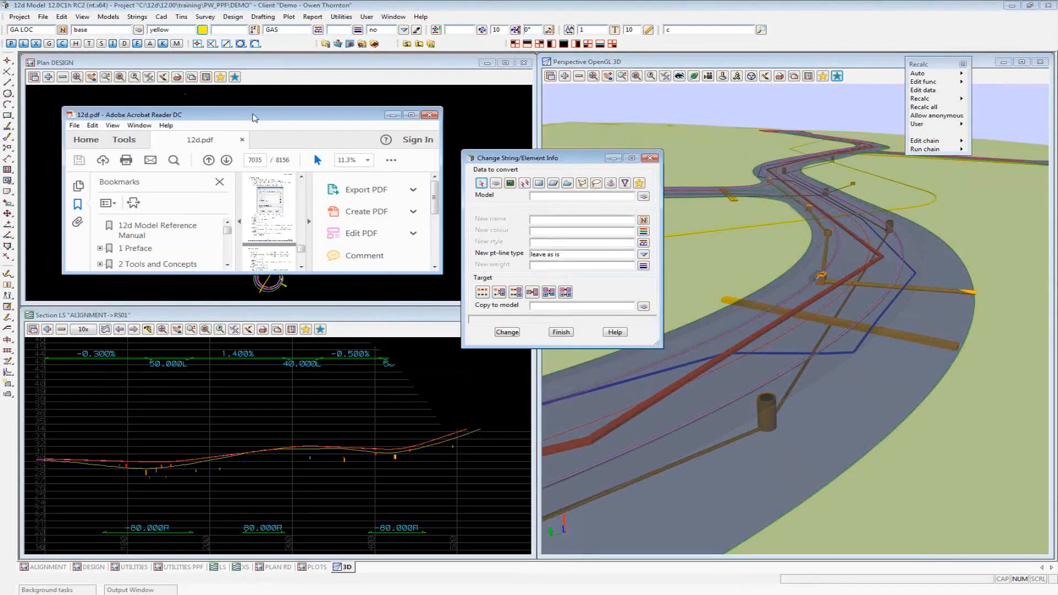
View the manual's help page for the Change option at full window size, and close the manual and the Change dialog
{"action": "left_click_drag", "start_coordinate": [253, 117], "coordinate": [357, 116]}
{"action": "left_click", "coordinate": [514, 117]}
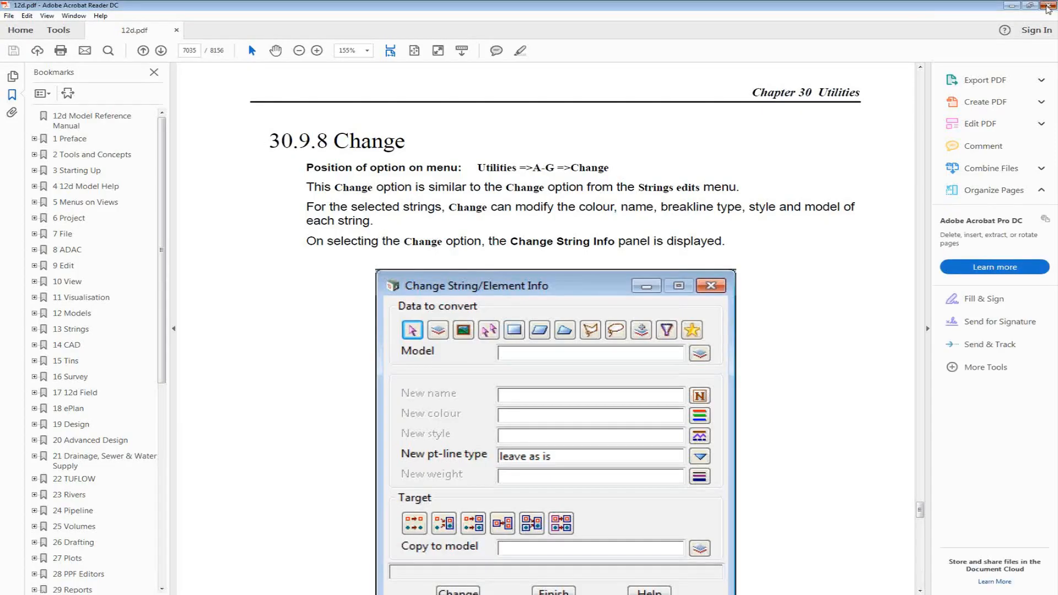
{"action": "left_click", "coordinate": [1047, 5]}
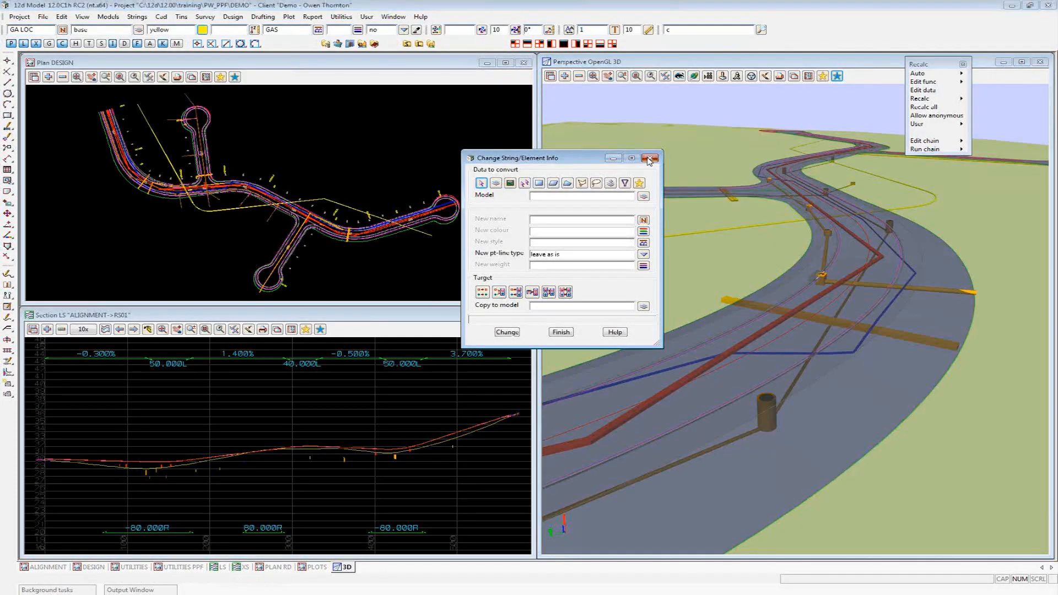
{"action": "left_click", "coordinate": [649, 159]}
Open the 12d Model Information dialog, enlarge it, look through the licensed modules list, and close the dialog
{"action": "left_click", "coordinate": [420, 17]}
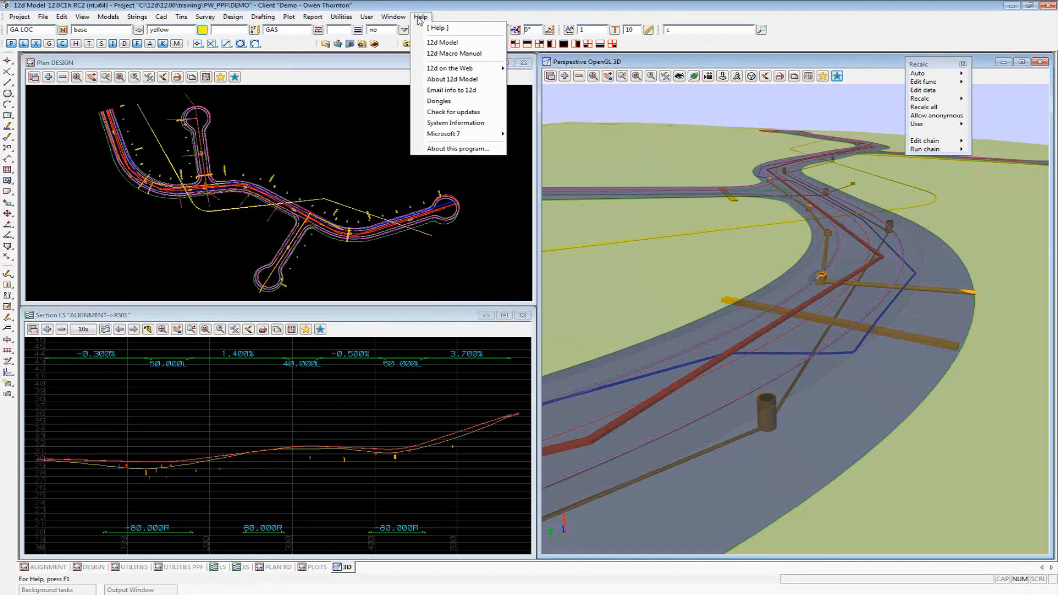
{"action": "left_click", "coordinate": [463, 81]}
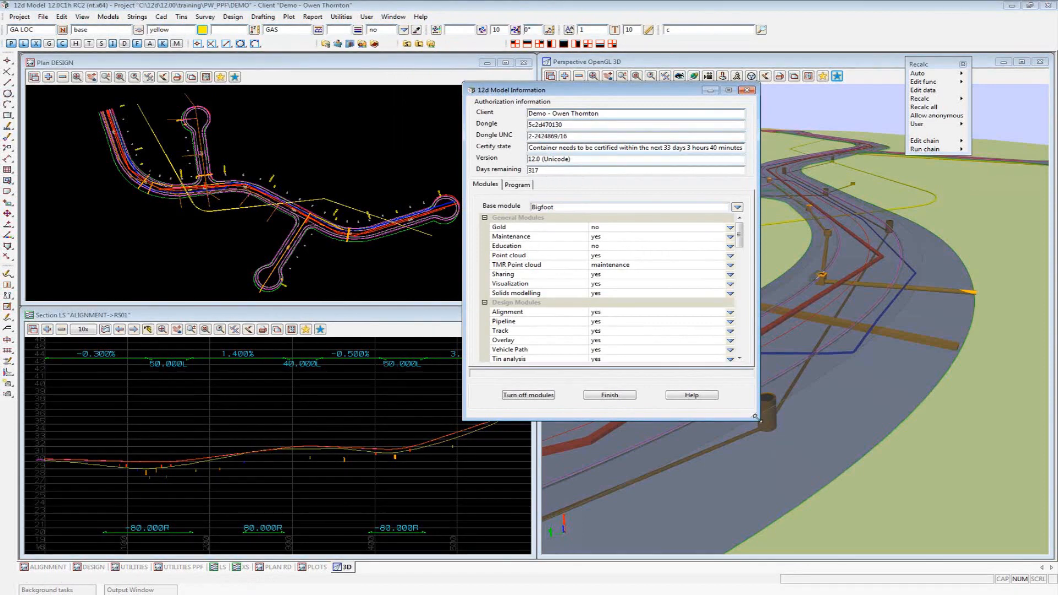
{"action": "left_click_drag", "start_coordinate": [755, 417], "coordinate": [808, 507]}
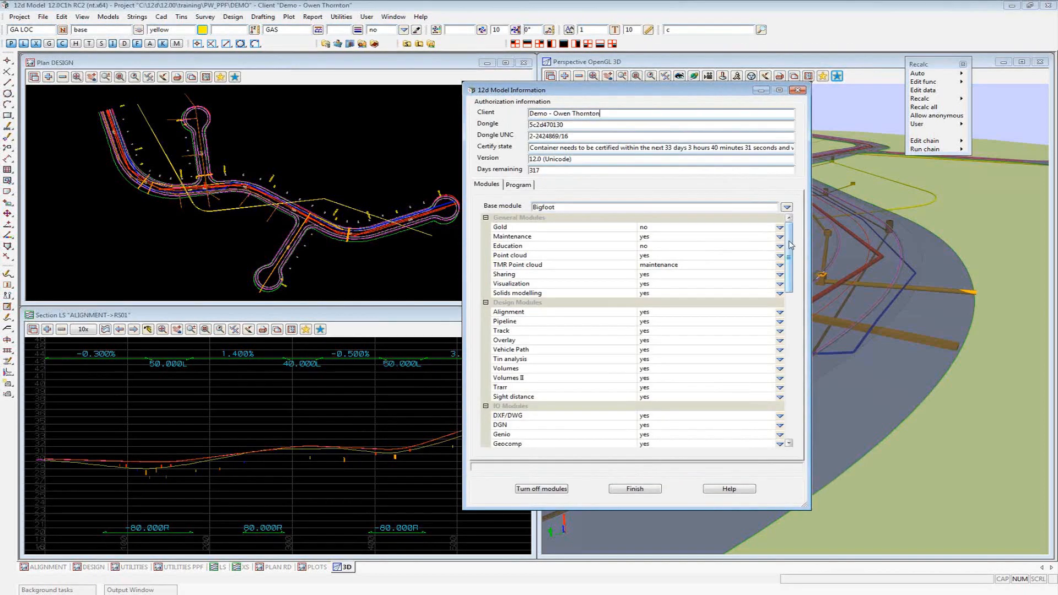
{"action": "mouse_move", "coordinate": [789, 241]}
{"action": "left_mouse_down"}
{"action": "mouse_move", "coordinate": [789, 251]}
{"action": "mouse_move", "coordinate": [790, 241]}
{"action": "left_mouse_up"}
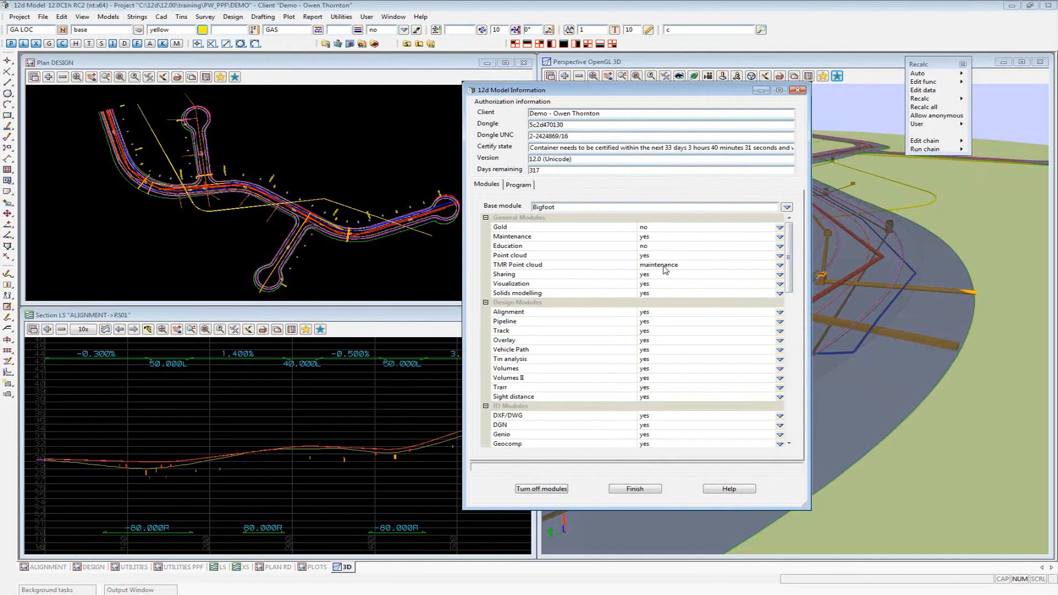
{"action": "left_click_drag", "start_coordinate": [792, 259], "coordinate": [789, 334]}
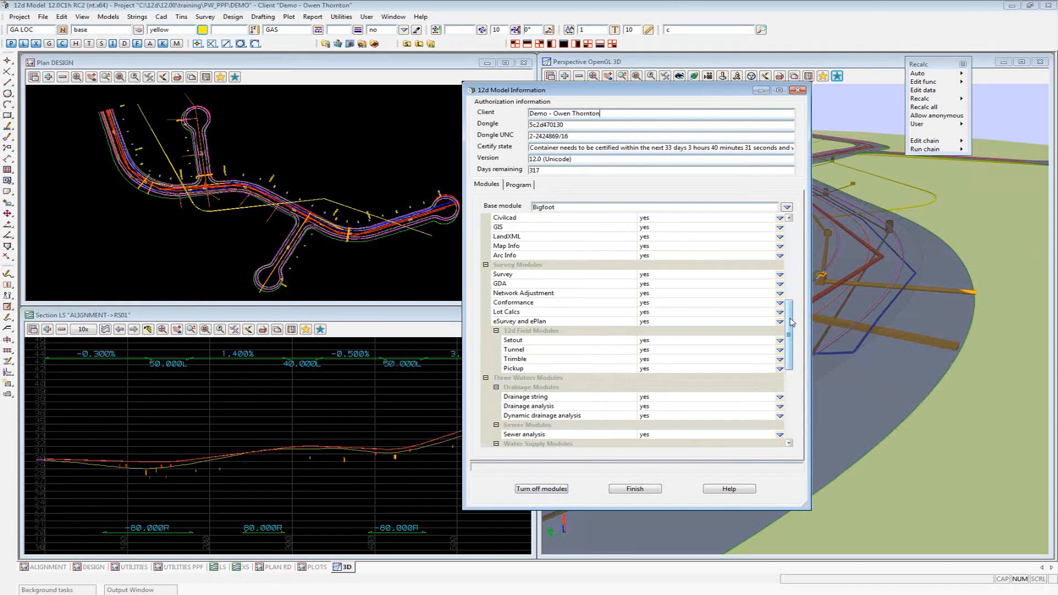
{"action": "left_click_drag", "start_coordinate": [792, 323], "coordinate": [789, 237]}
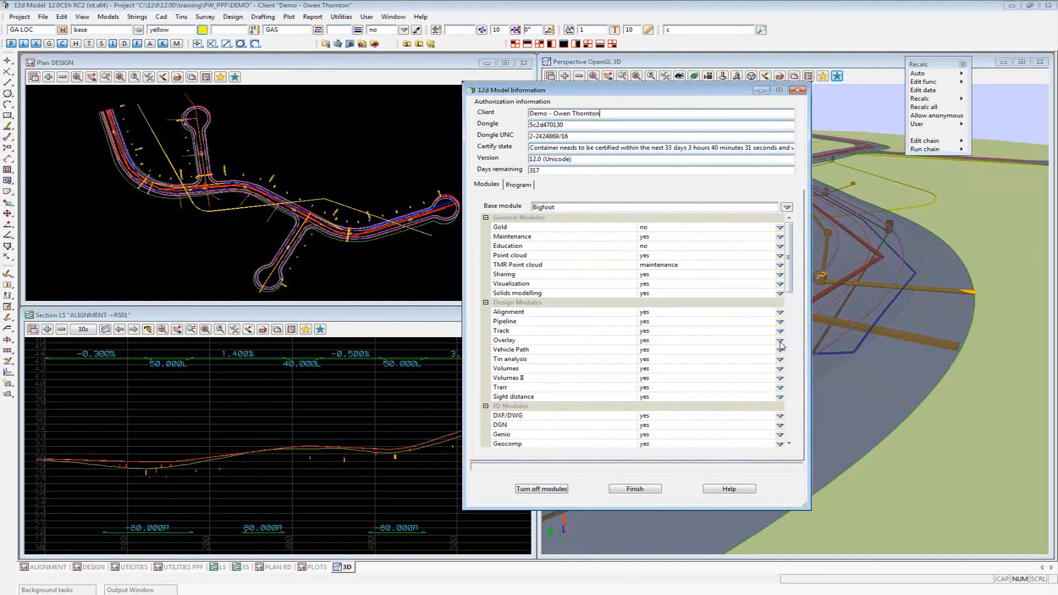
{"action": "left_click", "coordinate": [798, 90]}
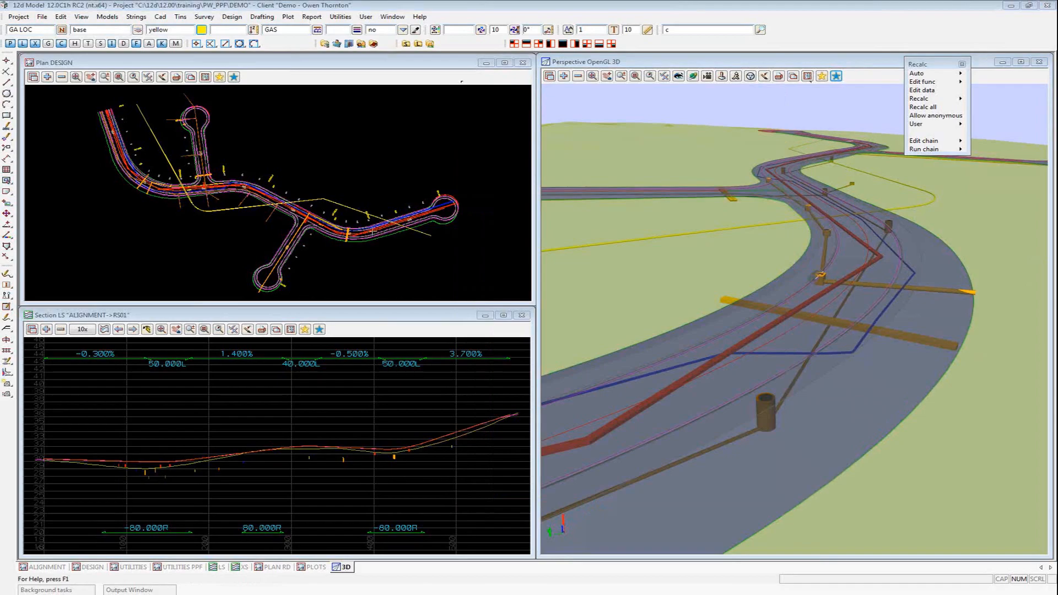
{"action": "key", "text": "alt+Tab"}
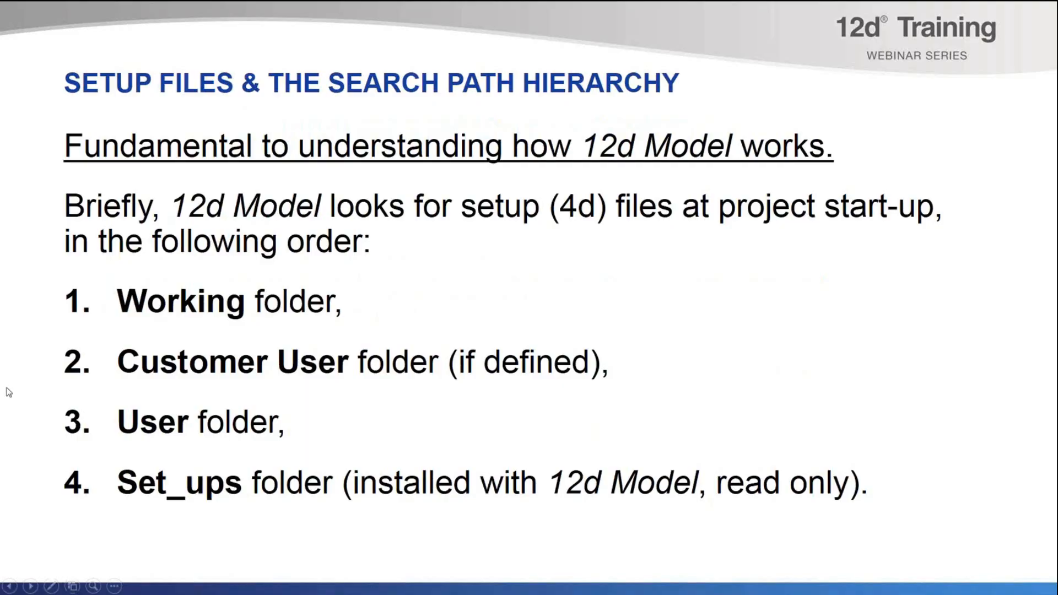
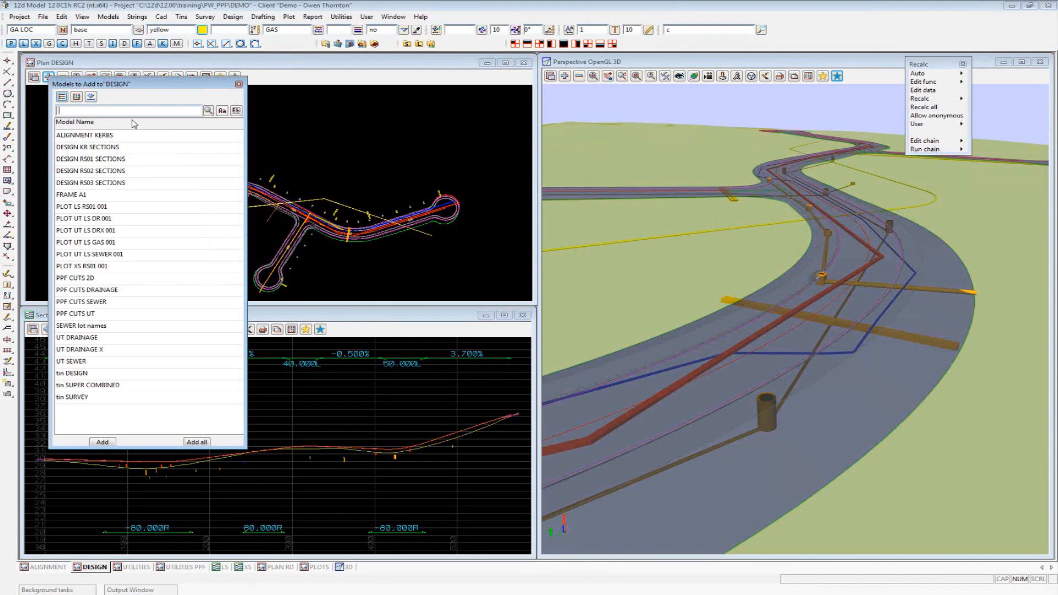
Filter the models to add to the DESIGN view by "tin", turn on case matching and filter by "TIN"
{"action": "type", "text": "tin"}
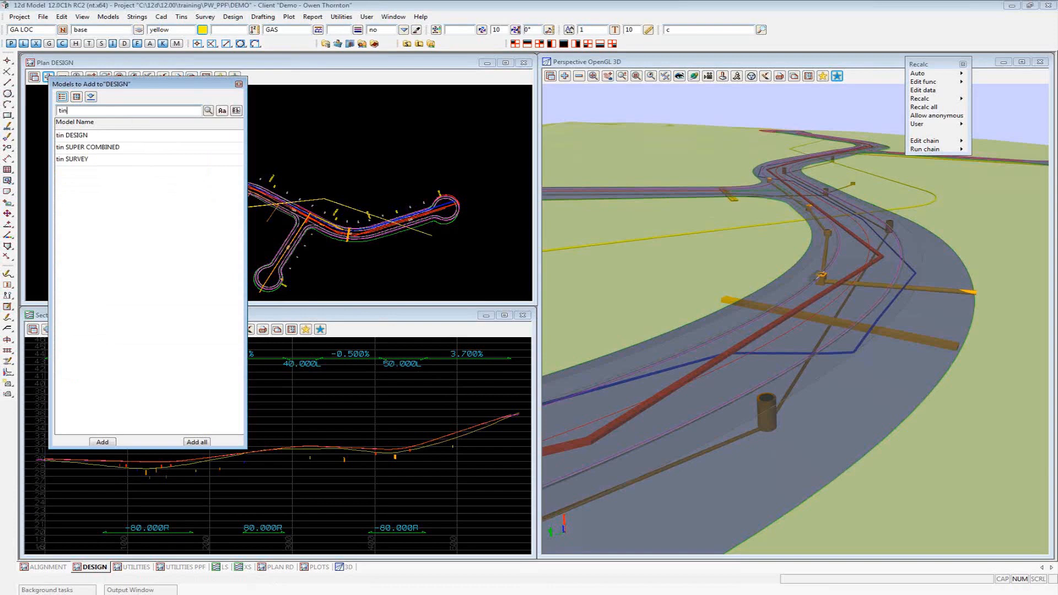
{"action": "left_click", "coordinate": [223, 112]}
{"action": "left_click", "coordinate": [102, 112]}
{"action": "double_click", "coordinate": [102, 112]}
{"action": "type", "text": "TIN"}
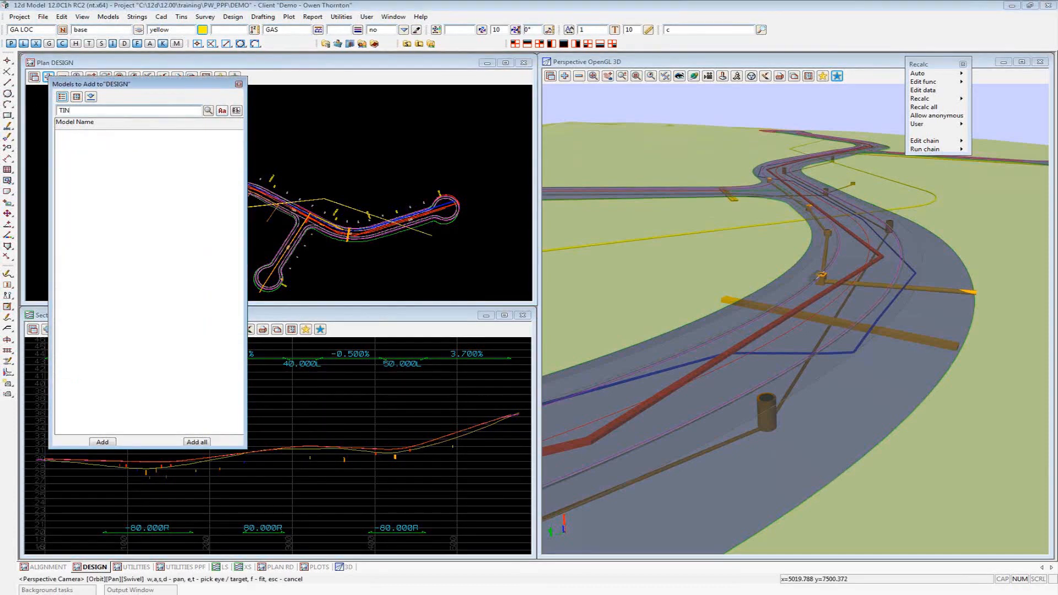
Clear the model filter and search the list for lowercase "tin" with case matching still on
{"action": "key", "text": "BackSpace"}
{"action": "key", "text": "BackSpace"}
{"action": "key", "text": "BackSpace"}
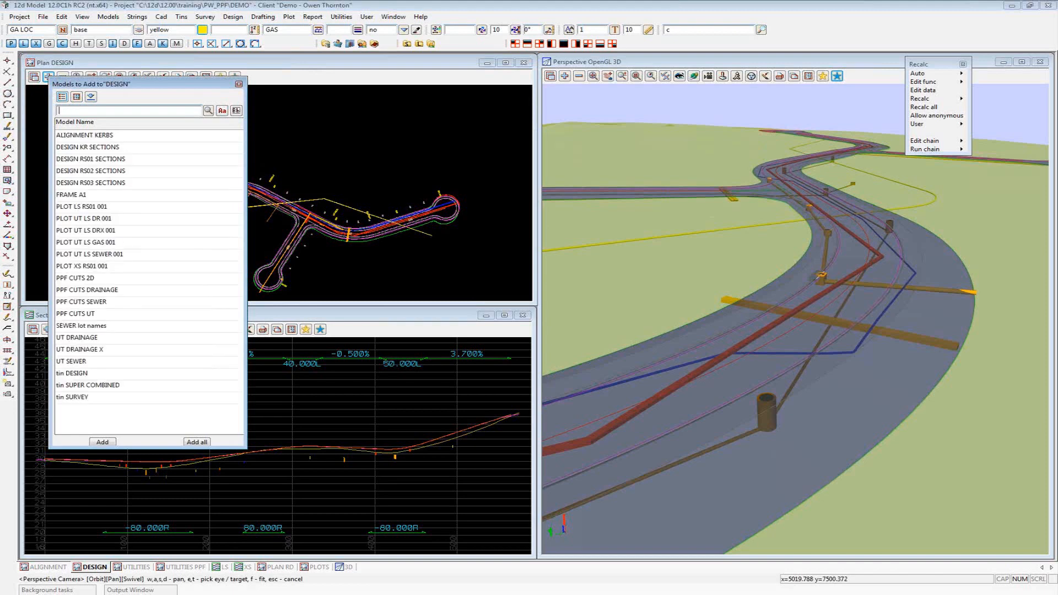
{"action": "type", "text": "tin"}
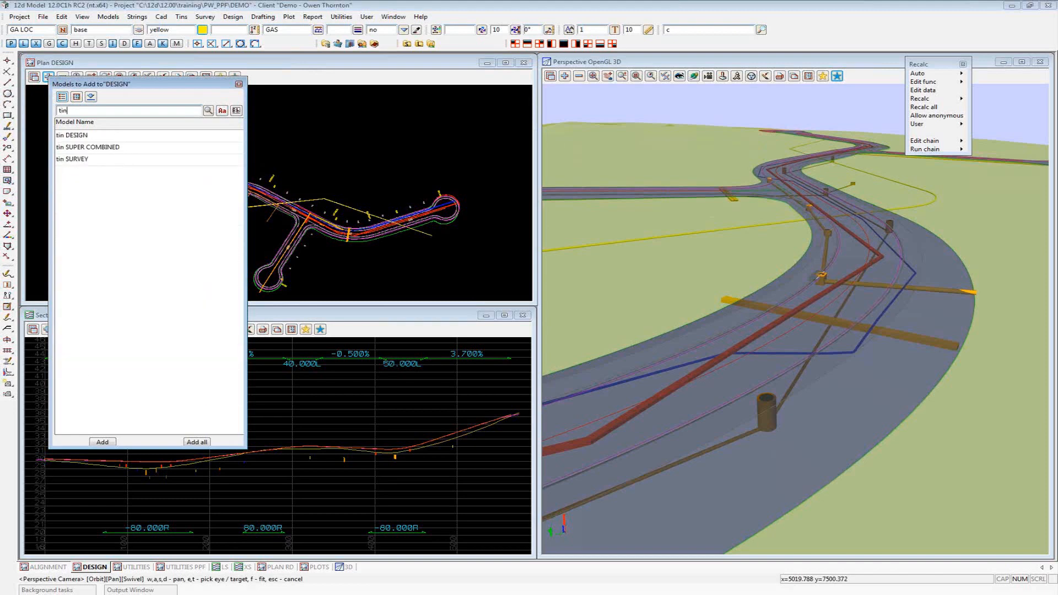
Turn off case matching and turn on whole-word matching for the "tin" model filter, and close the list
{"action": "left_click", "coordinate": [222, 110]}
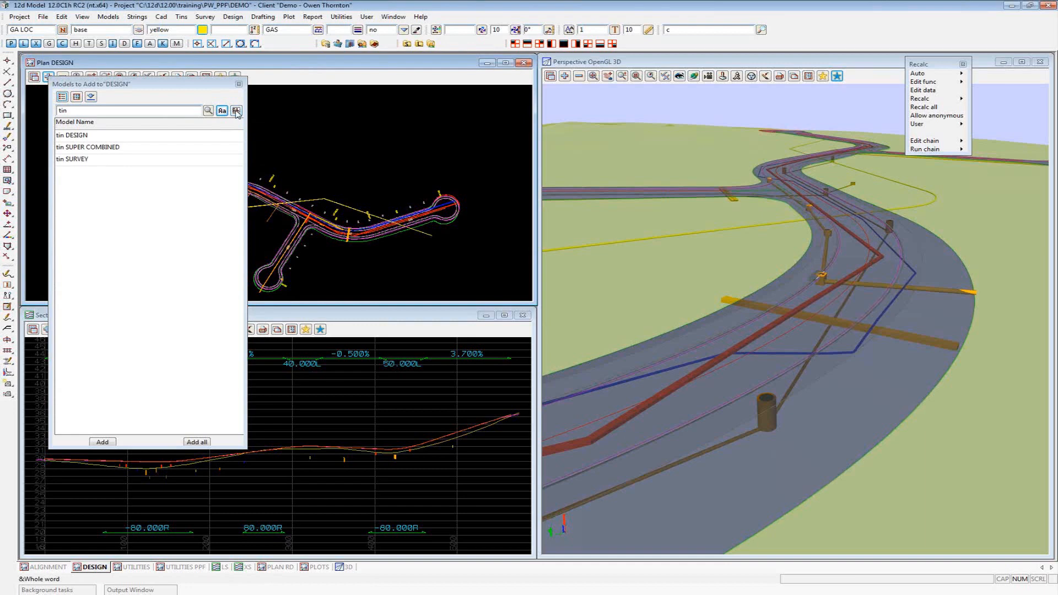
{"action": "left_click", "coordinate": [237, 111]}
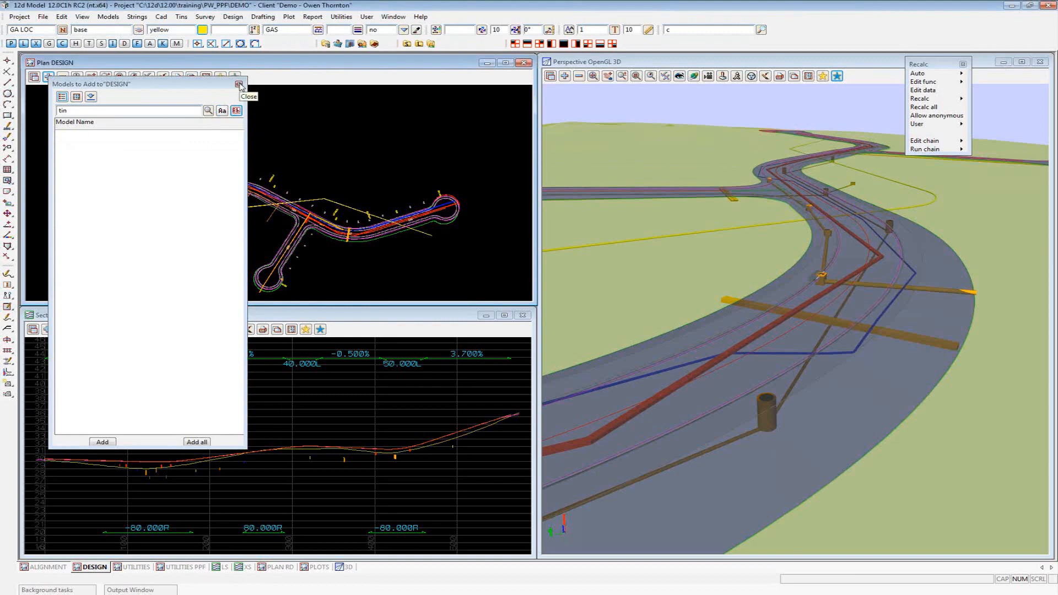
{"action": "left_click", "coordinate": [239, 84]}
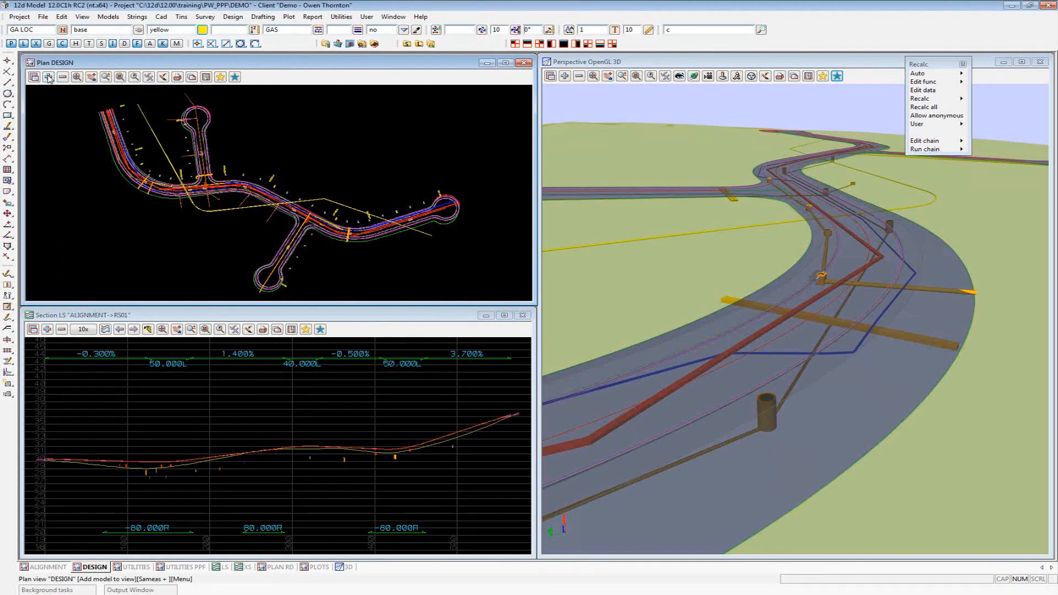
Filter the models to add to the DESIGN view by "t*", try "t" with whole-word matching off, and close the list
{"action": "left_click", "coordinate": [49, 78]}
{"action": "type", "text": "ti"}
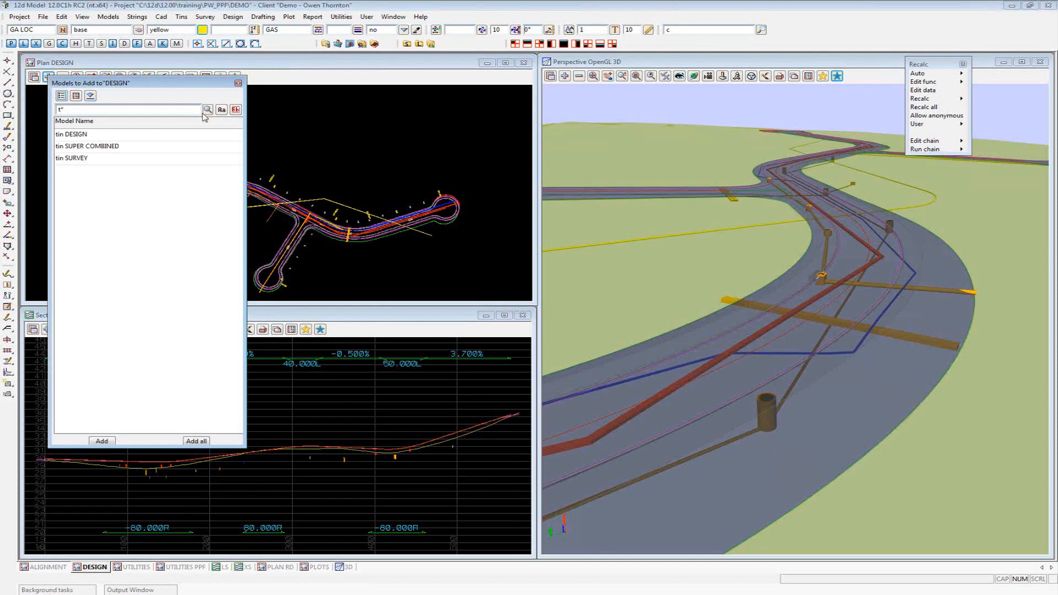
{"action": "left_click", "coordinate": [237, 110]}
{"action": "left_click", "coordinate": [236, 109]}
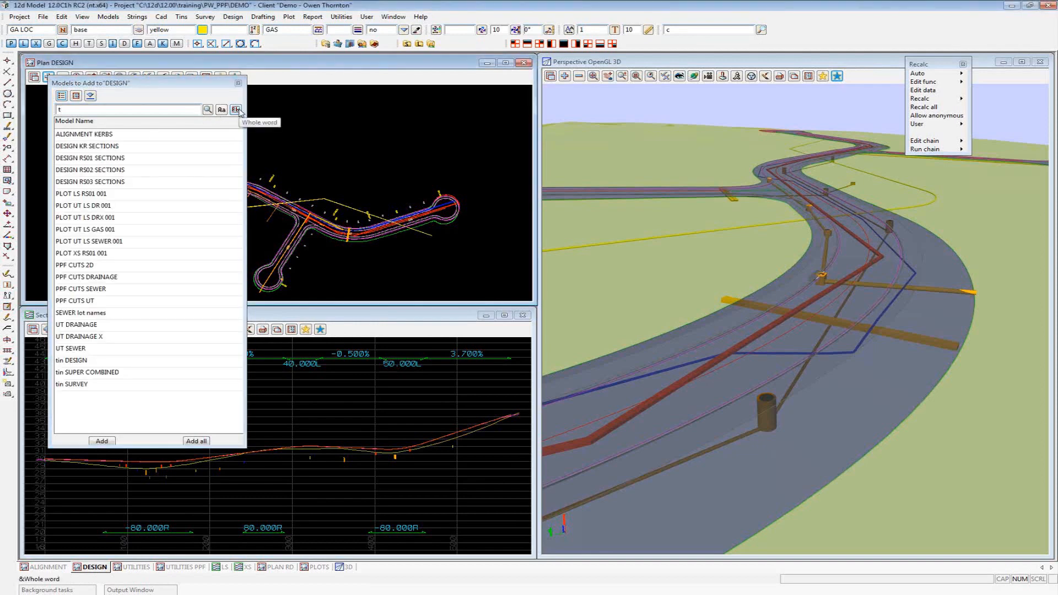
{"action": "left_click", "coordinate": [238, 84]}
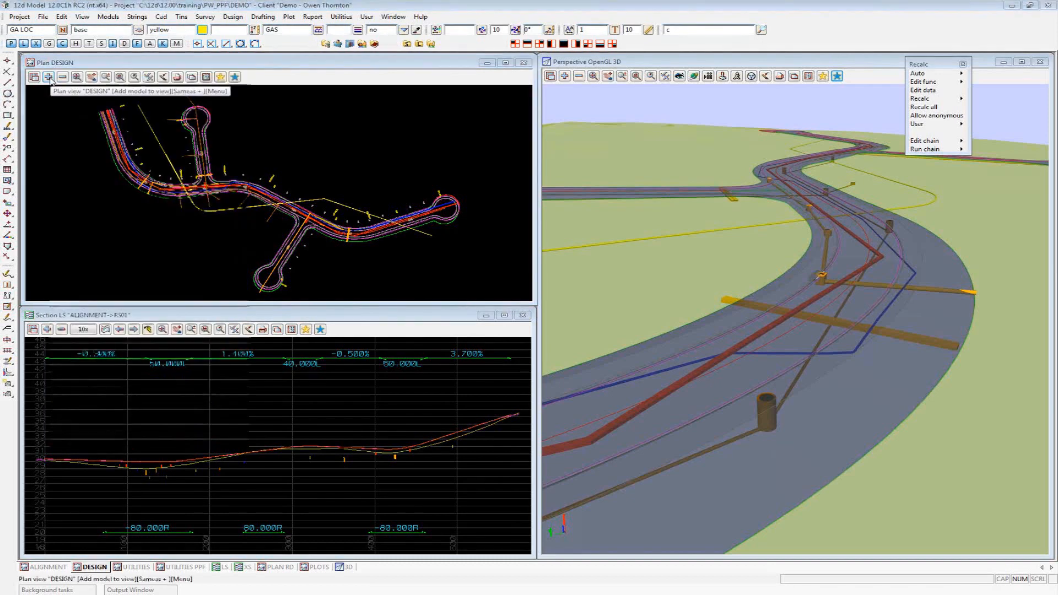
Reopen the list of models to add, filter by "t*" with whole-word matching on, and close the list
{"action": "left_click", "coordinate": [48, 77]}
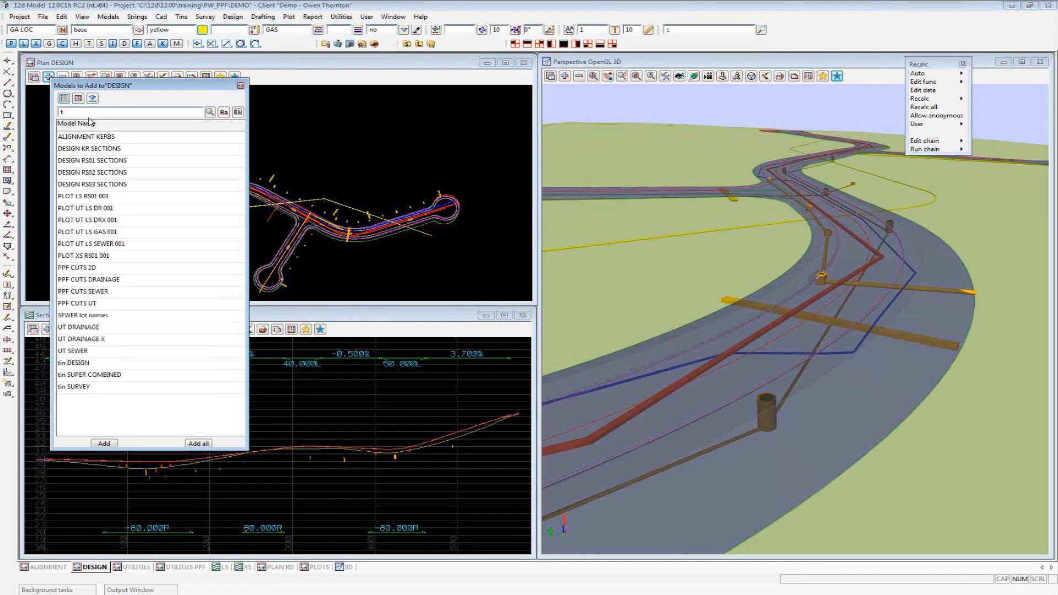
{"action": "left_click", "coordinate": [238, 113]}
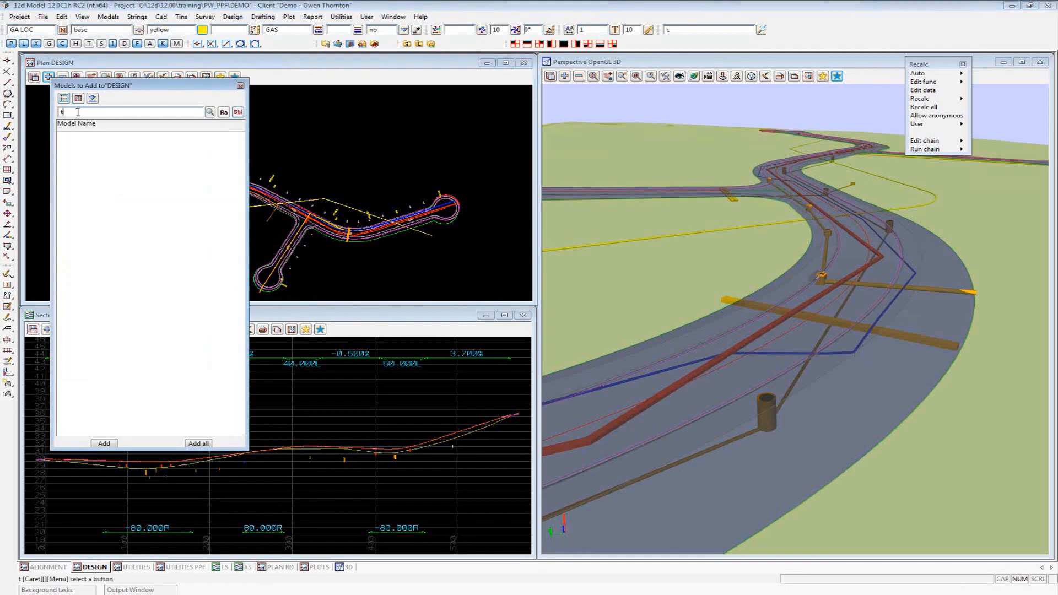
{"action": "type", "text": "*"}
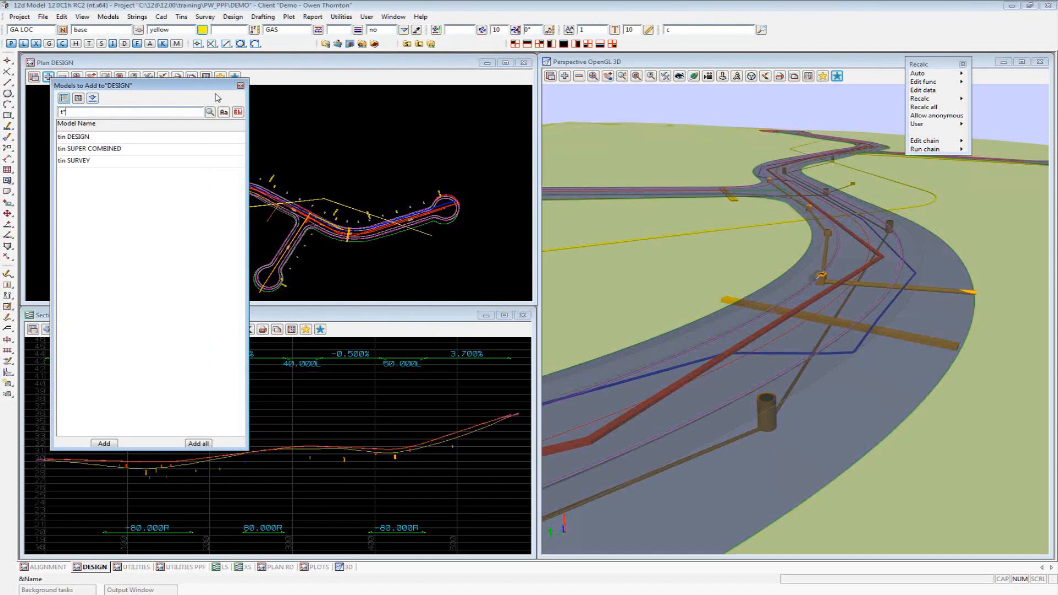
{"action": "left_click", "coordinate": [94, 99]}
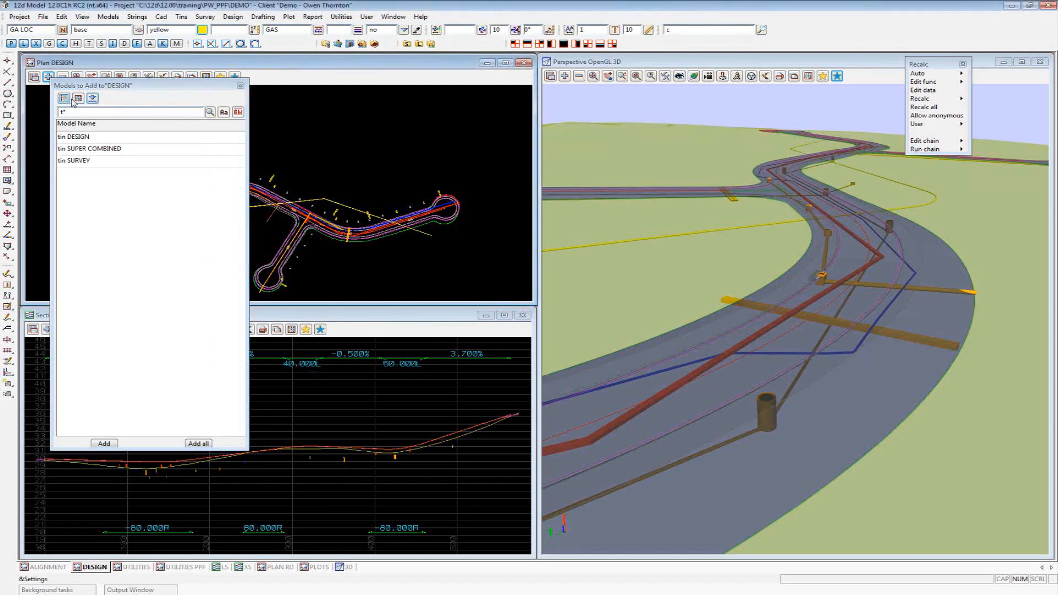
{"action": "left_click", "coordinate": [240, 86]}
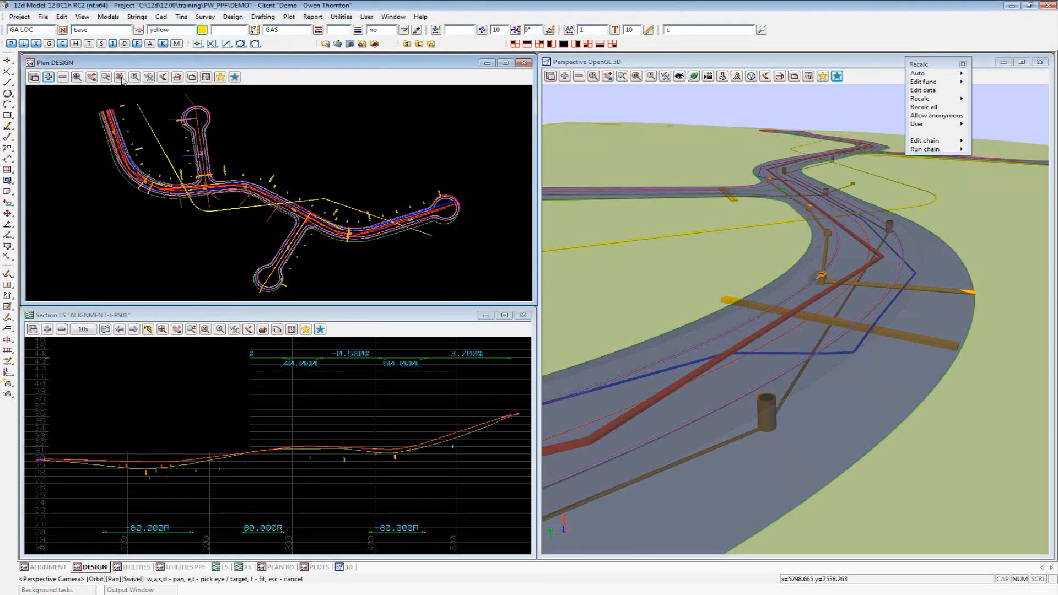
View the list of models that can be removed from the DESIGN view and close it
{"action": "left_click", "coordinate": [62, 77]}
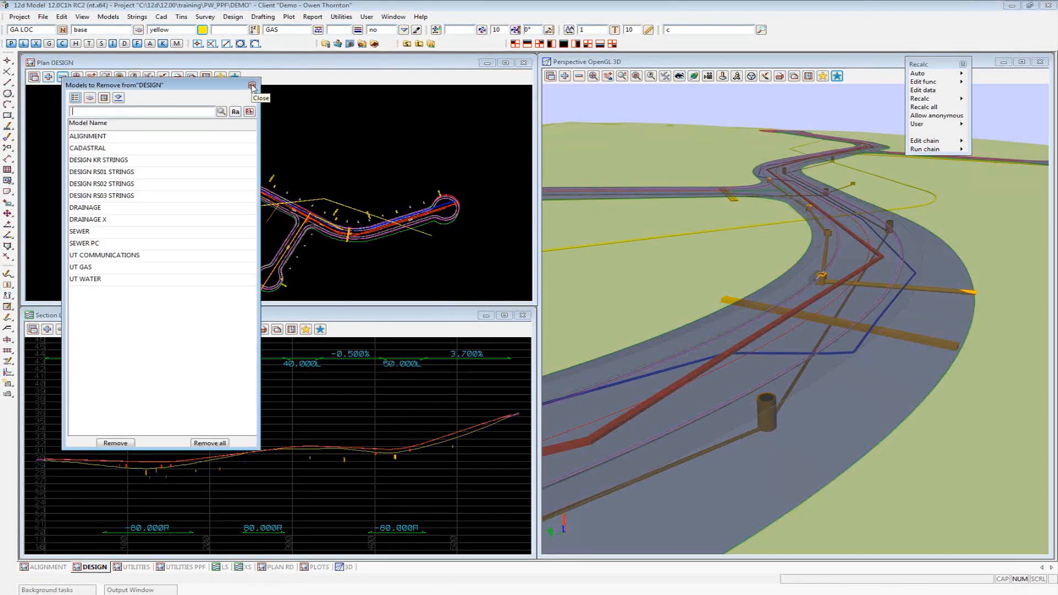
{"action": "left_click", "coordinate": [252, 86]}
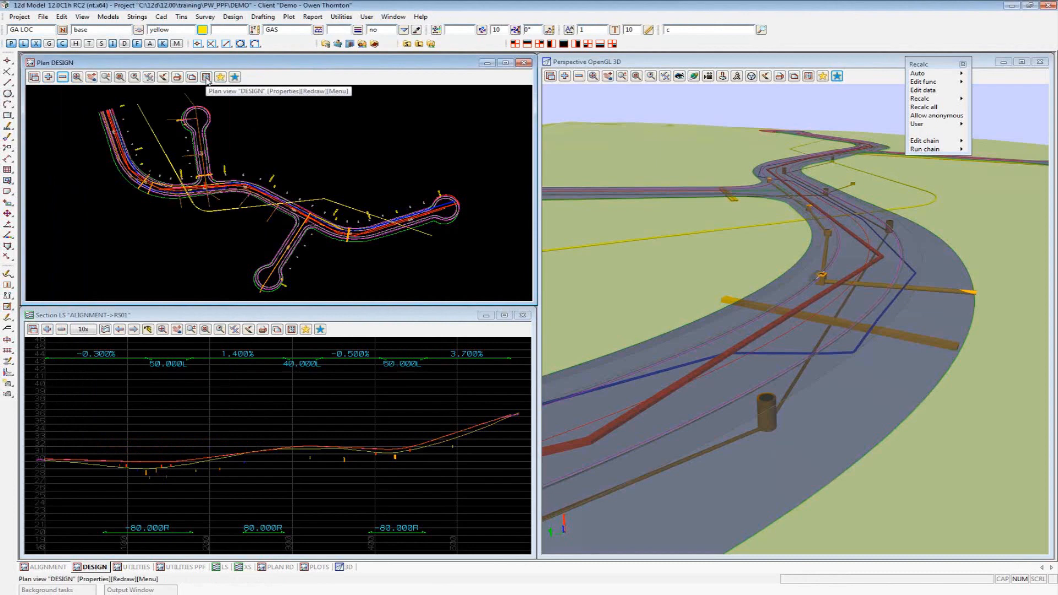
Open the DESIGN plan view's properties, check the commands in the view's own menu, and close that menu
{"action": "left_click", "coordinate": [206, 78]}
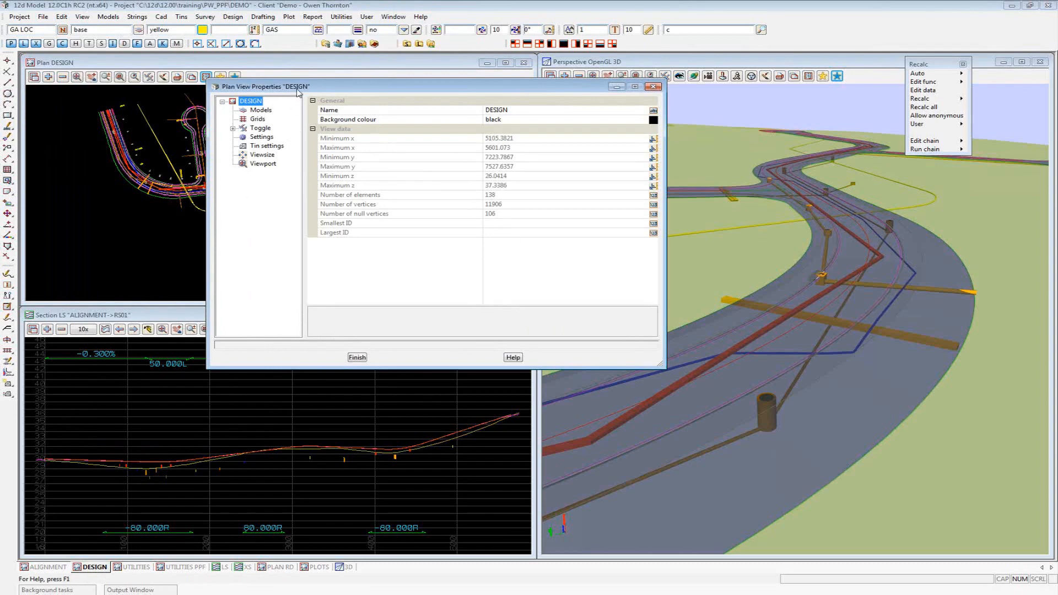
{"action": "left_click", "coordinate": [34, 77]}
{"action": "left_click_drag", "start_coordinate": [41, 81], "coordinate": [39, 98]}
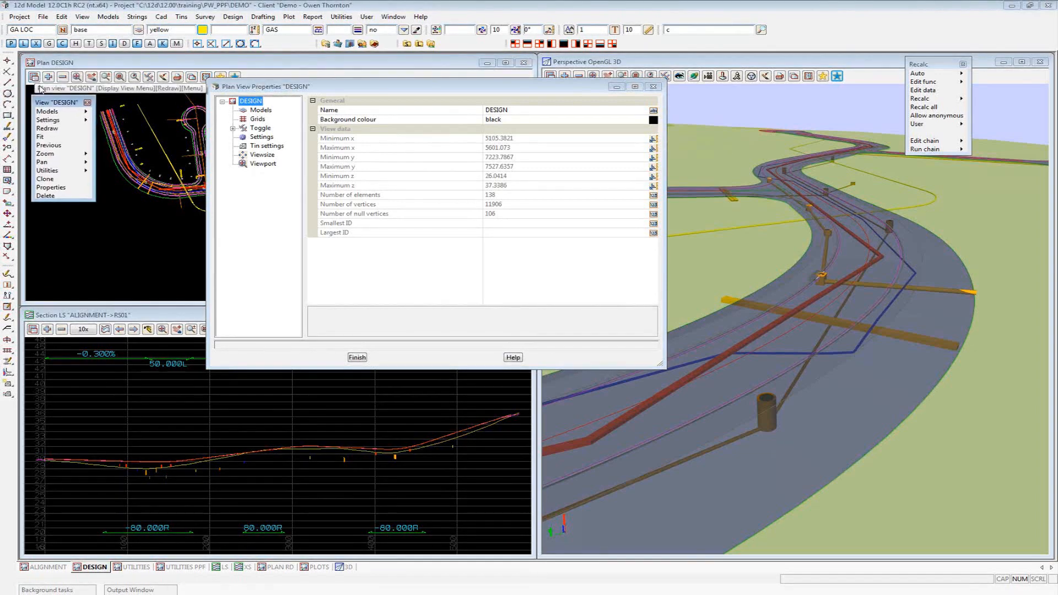
{"action": "left_click", "coordinate": [81, 112]}
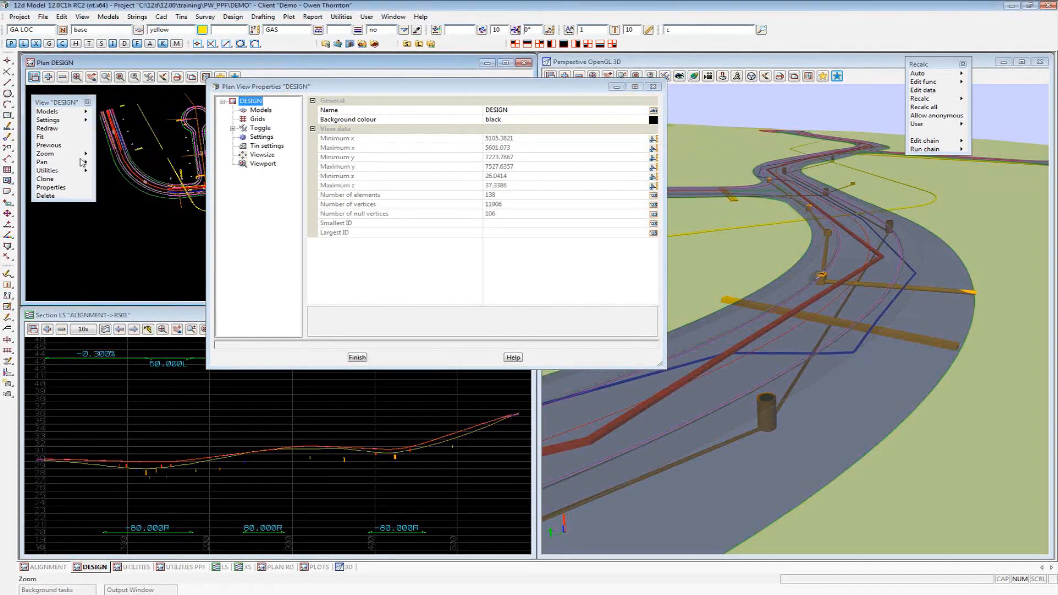
{"action": "left_click", "coordinate": [88, 103]}
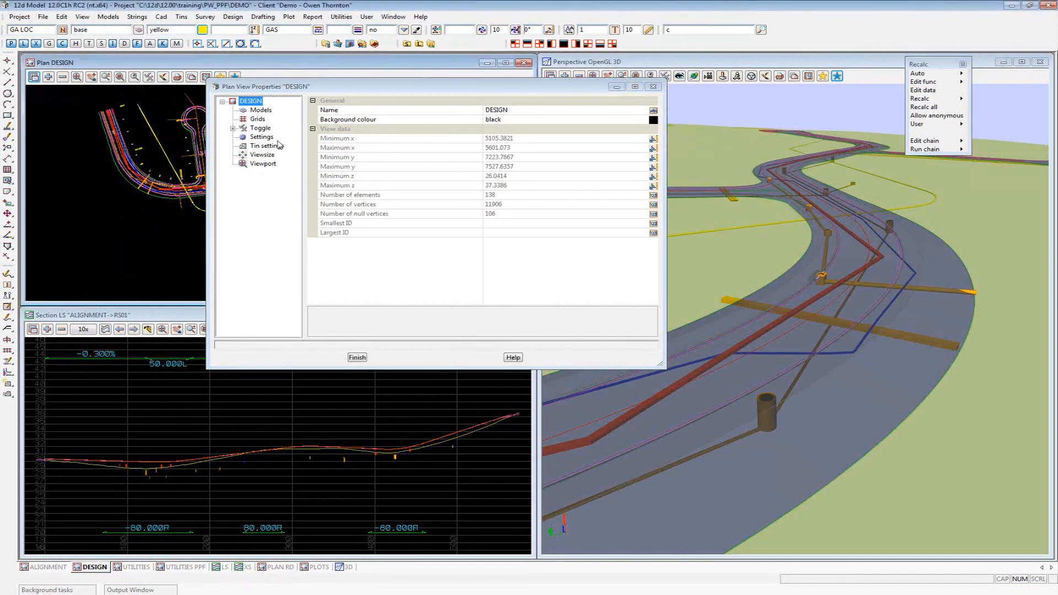
Look through the Settings, Tin settings, Grids and Models properties of the DESIGN view, and finish the properties dialog
{"action": "left_click_drag", "start_coordinate": [310, 91], "coordinate": [272, 91]}
{"action": "left_click", "coordinate": [229, 138]}
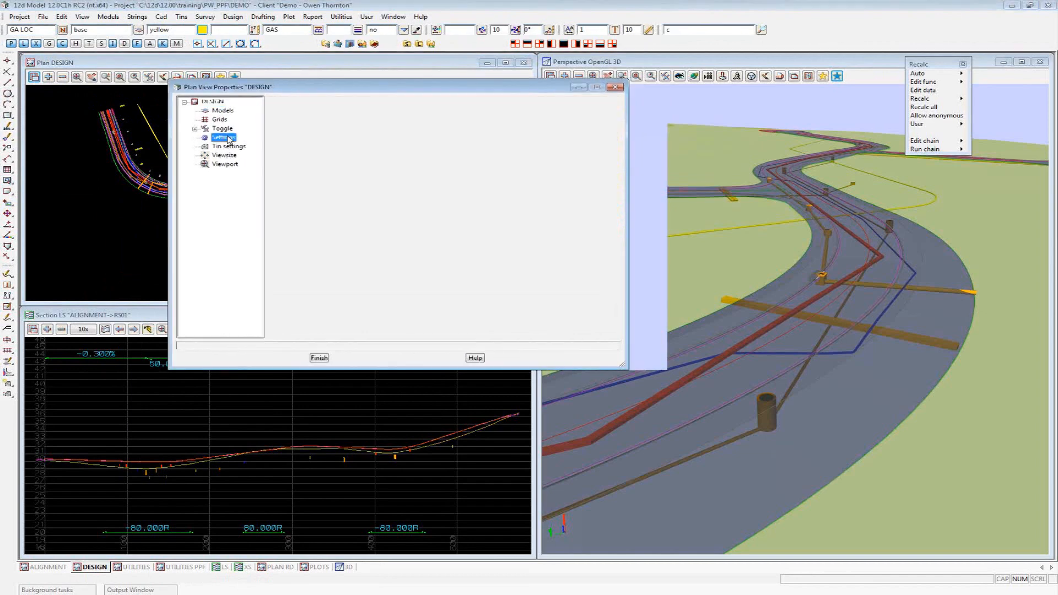
{"action": "left_click", "coordinate": [227, 147]}
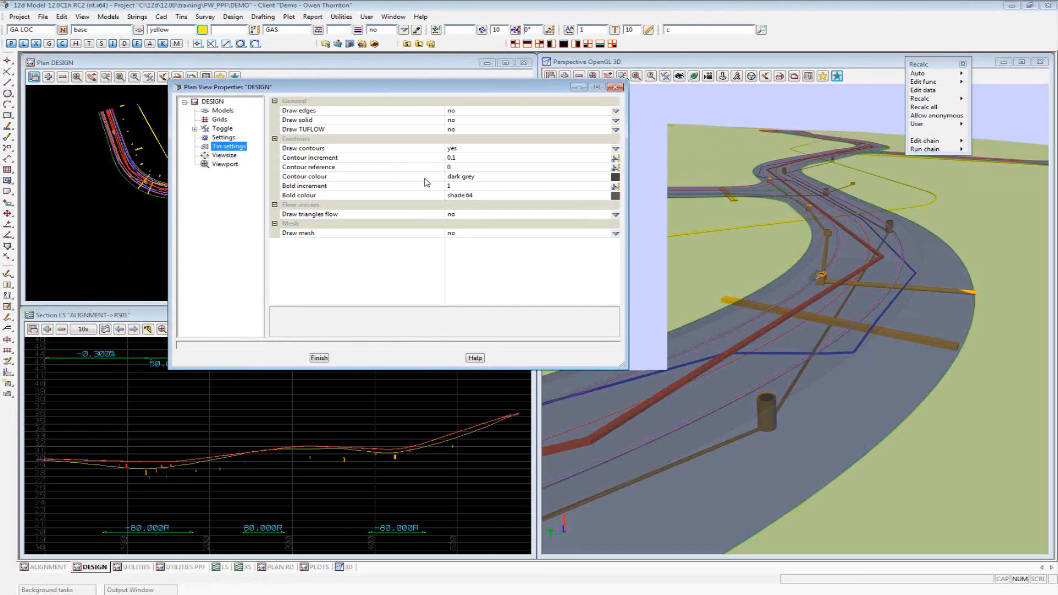
{"action": "left_click", "coordinate": [225, 139]}
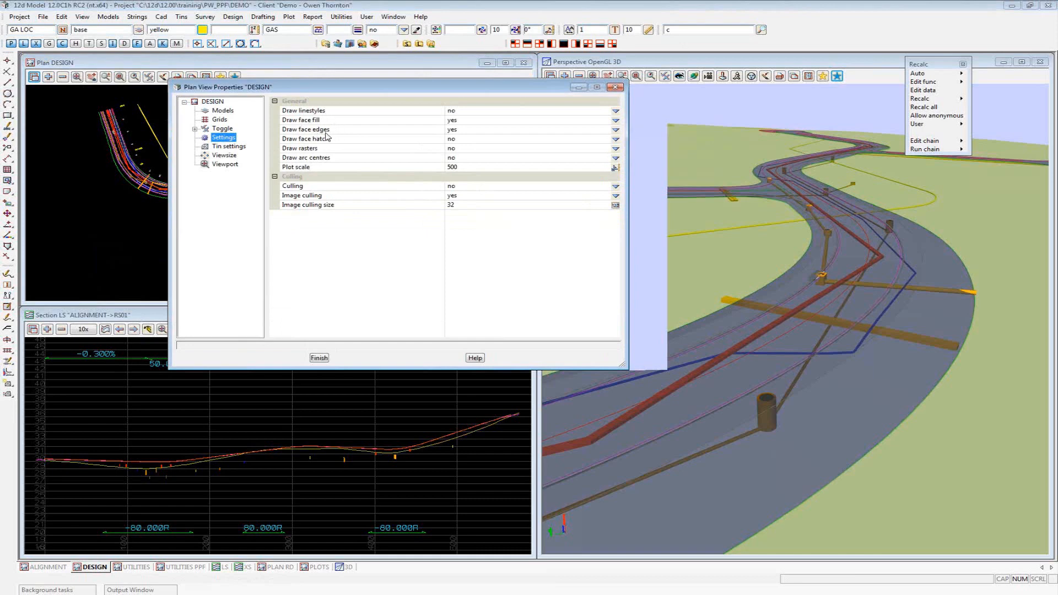
{"action": "left_click", "coordinate": [219, 120]}
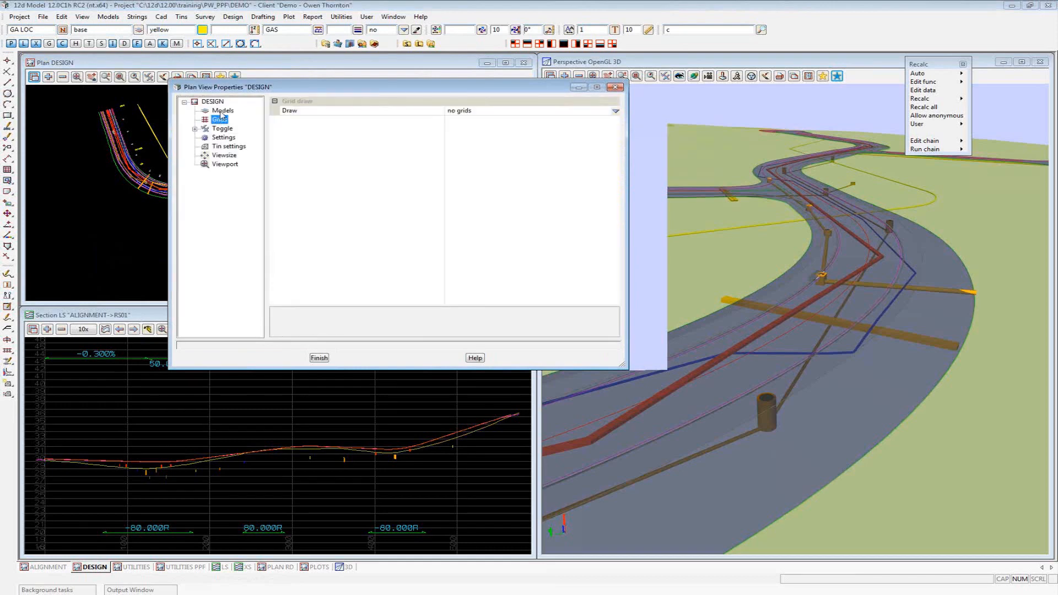
{"action": "left_click", "coordinate": [222, 111]}
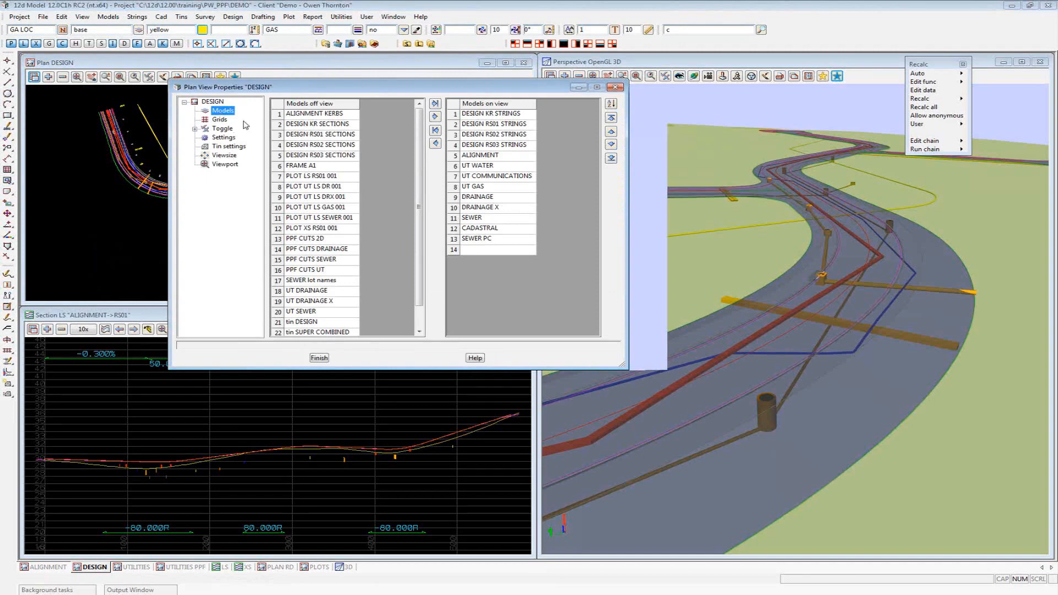
{"action": "left_click", "coordinate": [319, 360]}
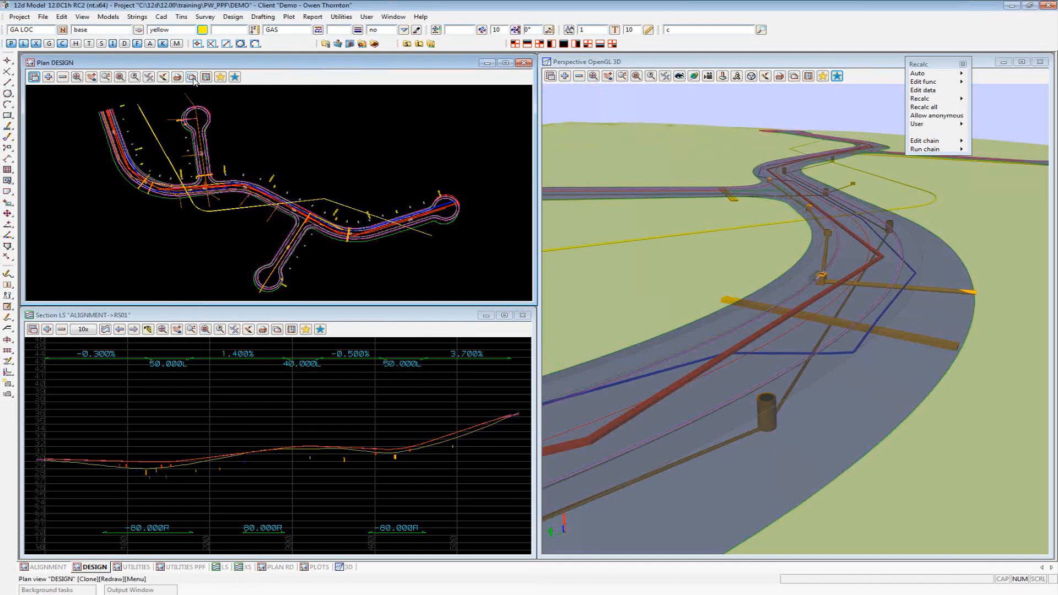
Look through the view types available for creating a new view without creating one
{"action": "left_click", "coordinate": [82, 18]}
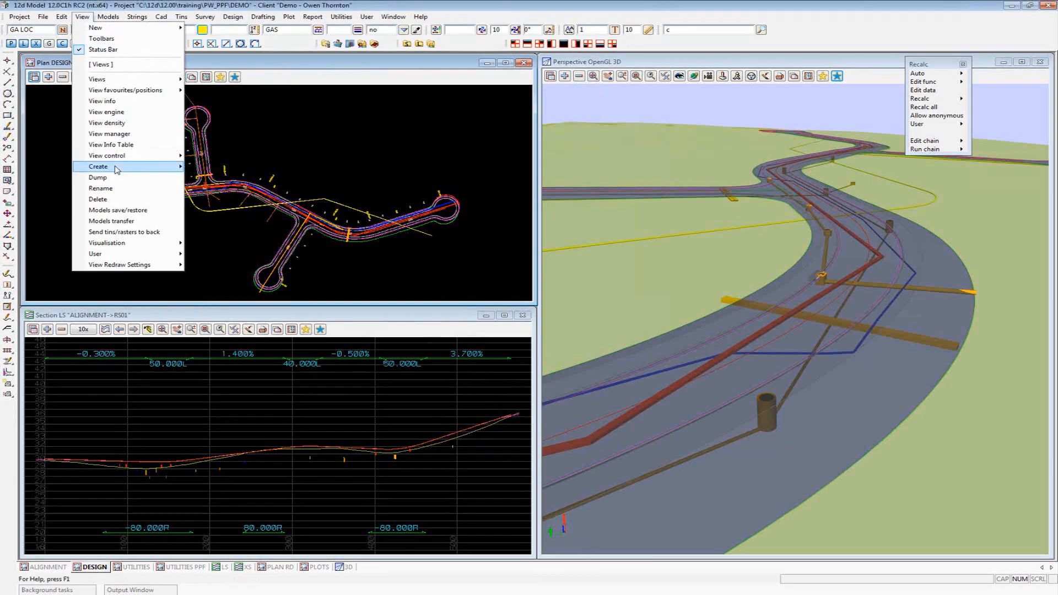
{"action": "mouse_move", "coordinate": [117, 168]}
{"action": "mouse_move", "coordinate": [118, 27]}
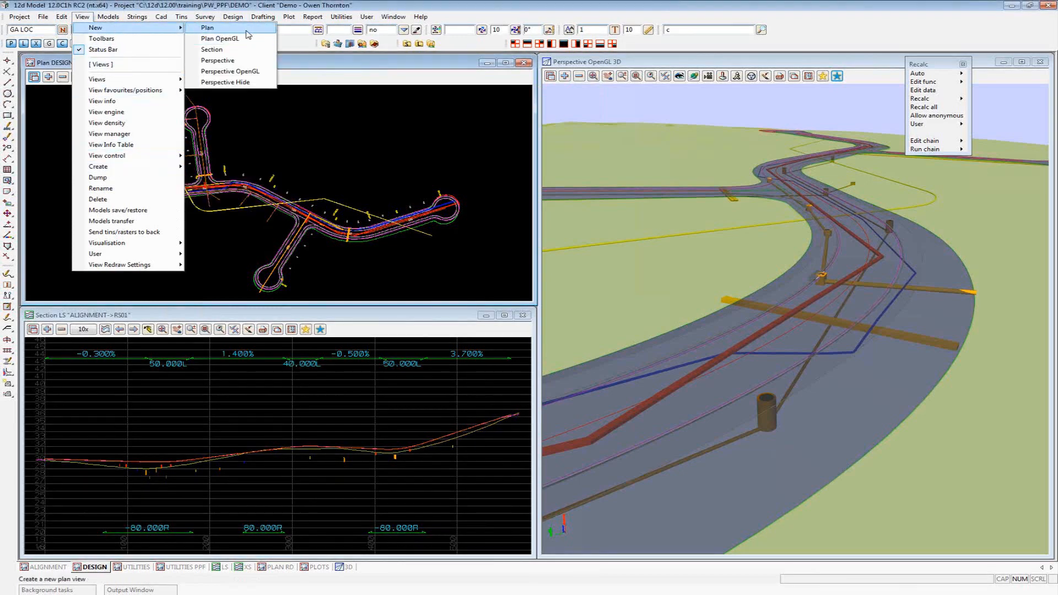
{"action": "left_click", "coordinate": [339, 64]}
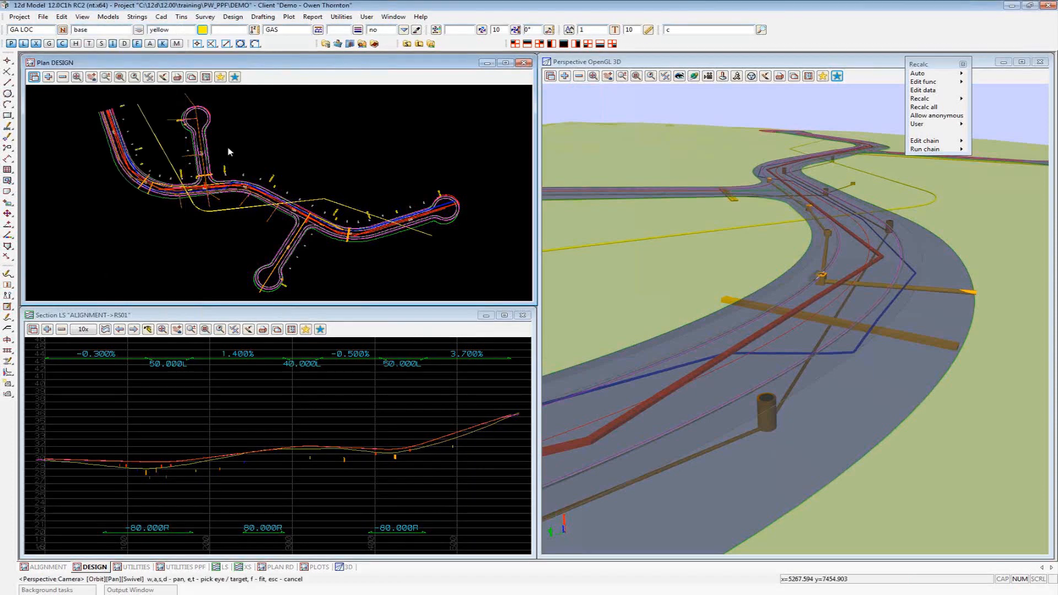
Clone the DESIGN plan view, name the copy CLONE, and finish its properties
{"action": "left_click", "coordinate": [191, 77]}
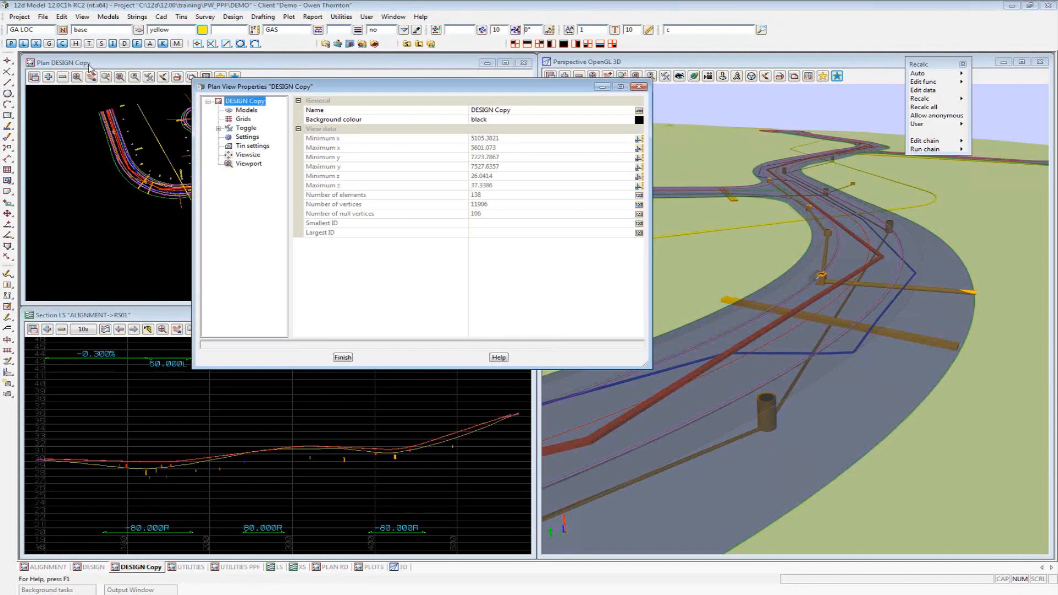
{"action": "left_click", "coordinate": [527, 112]}
{"action": "key", "text": "BackSpace"}
{"action": "key", "text": "BackSpace"}
{"action": "key", "text": "BackSpace"}
{"action": "key", "text": "BackSpace"}
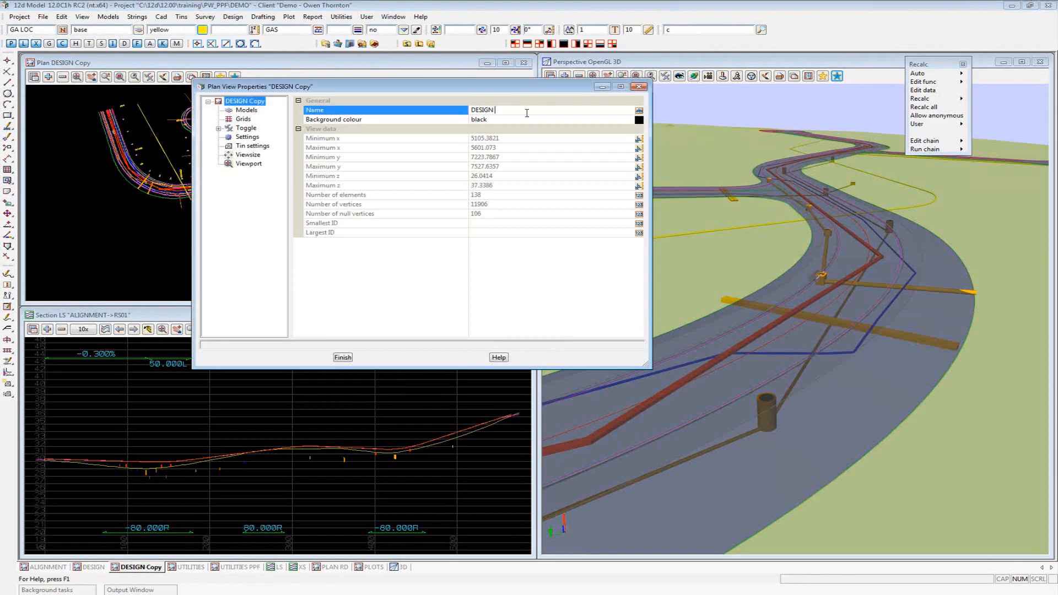
{"action": "key", "text": "BackSpace"}
{"action": "key", "text": "BackSpace"}
{"action": "key", "text": "BackSpace"}
{"action": "key", "text": "BackSpace"}
{"action": "key", "text": "BackSpace"}
{"action": "key", "text": "BackSpace"}
{"action": "type", "text": "CLONE"}
{"action": "left_click", "coordinate": [342, 358]}
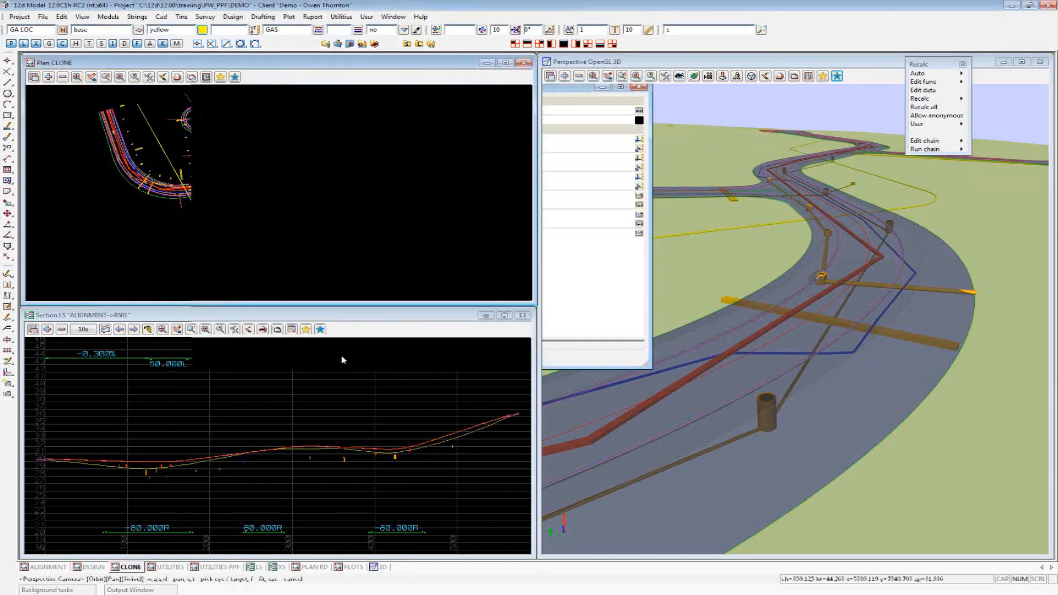
Place the CLONE view beside the DESIGN view for comparison, and close the CLONE view
{"action": "mouse_move", "coordinate": [204, 66]}
{"action": "left_mouse_down"}
{"action": "mouse_move", "coordinate": [321, 118]}
{"action": "mouse_move", "coordinate": [612, 95]}
{"action": "mouse_move", "coordinate": [720, 63]}
{"action": "left_mouse_up"}
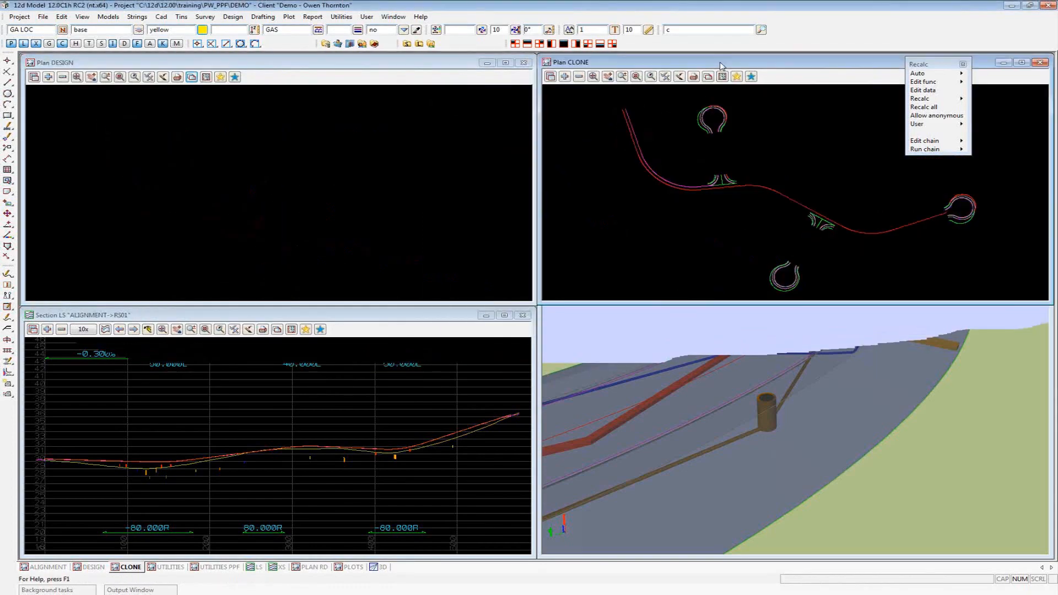
{"action": "left_click", "coordinate": [422, 81]}
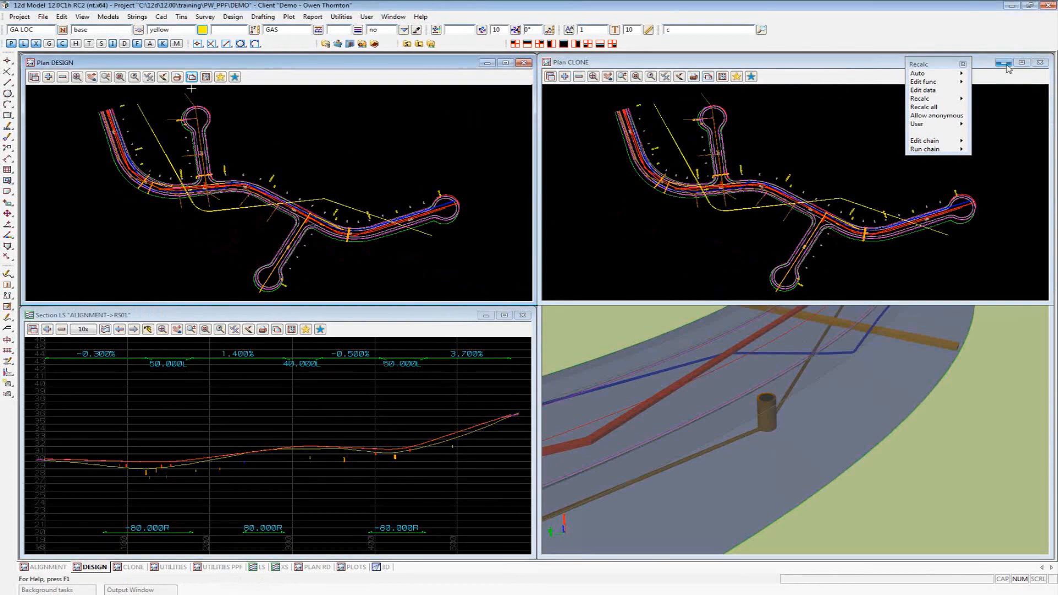
{"action": "left_click", "coordinate": [1041, 62]}
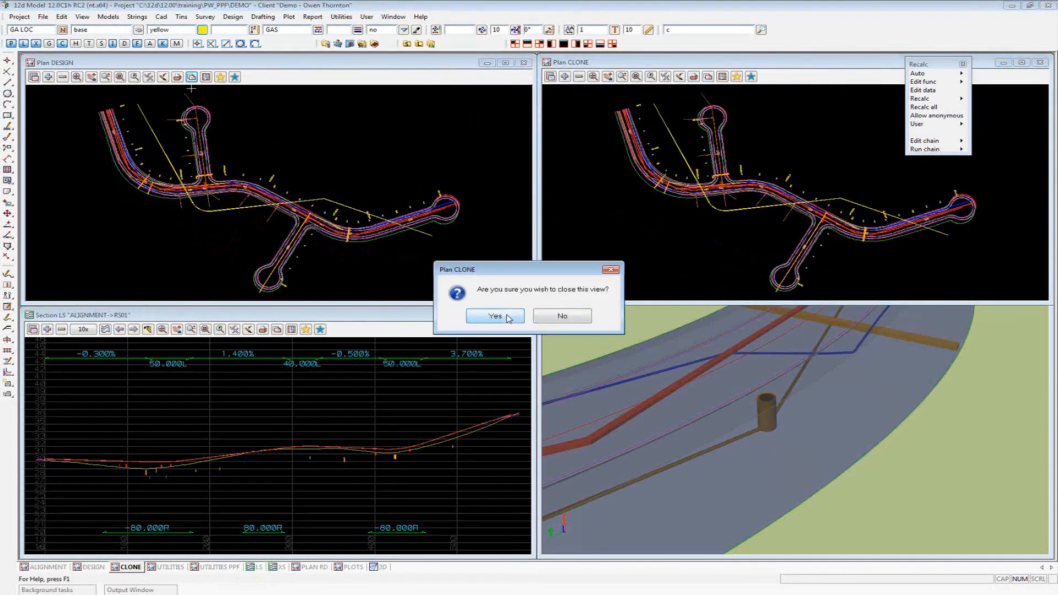
{"action": "left_click", "coordinate": [495, 316]}
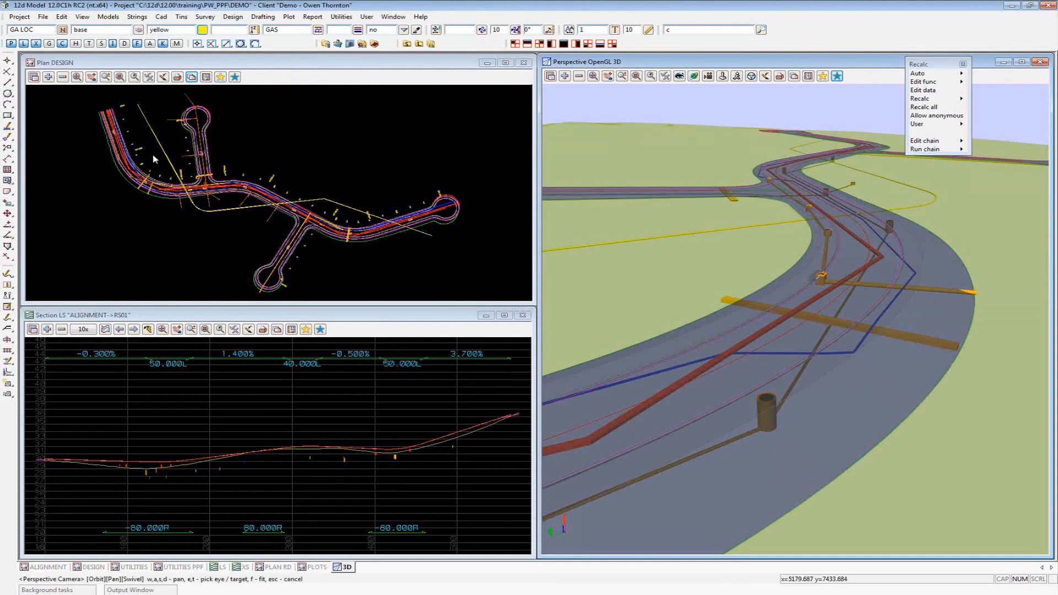
Start a plan view favourite for the DESIGN view, with my_fav_plan as the favourites file name
{"action": "left_click", "coordinate": [222, 78]}
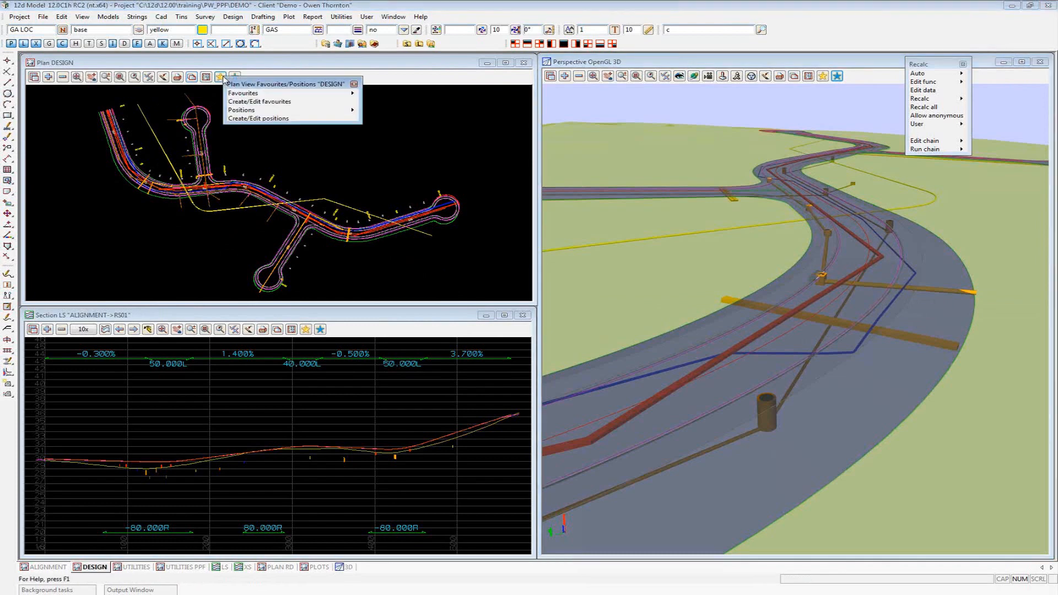
{"action": "left_click", "coordinate": [243, 102]}
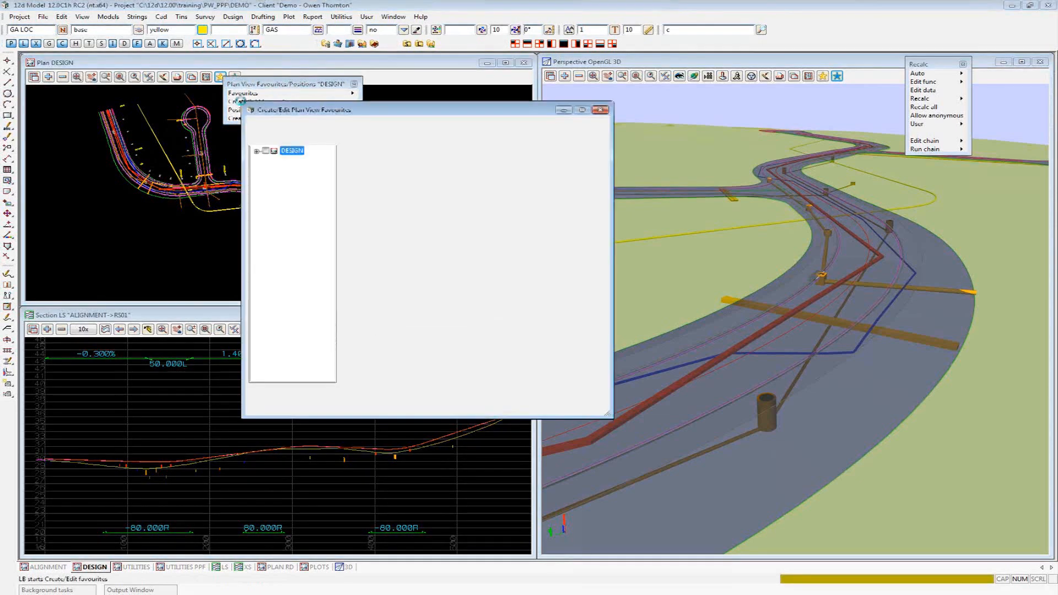
{"action": "left_click", "coordinate": [335, 136]}
{"action": "type", "text": "my"}
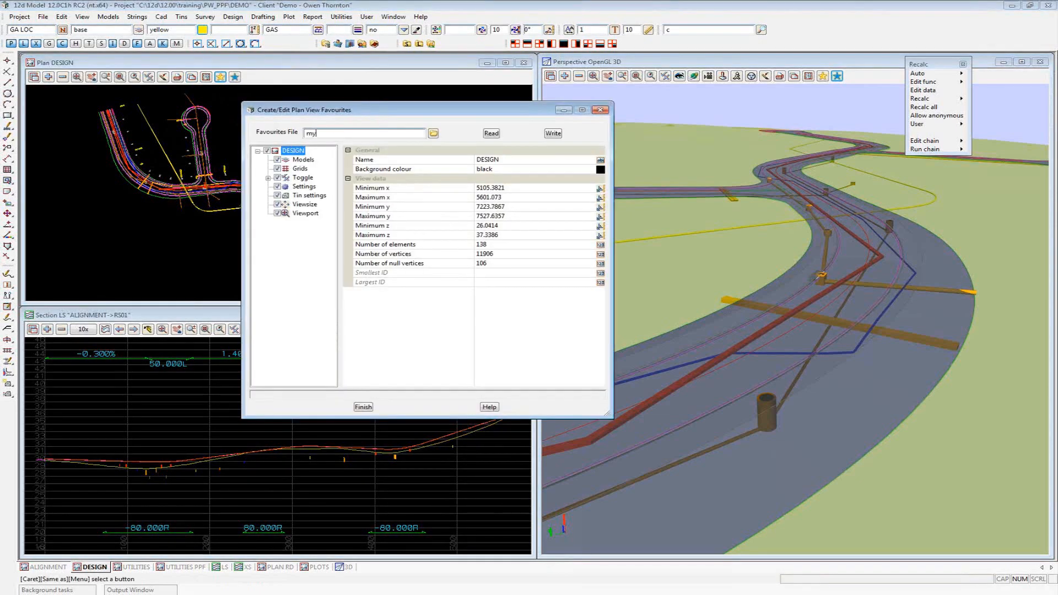
{"action": "type", "text": "_fav"}
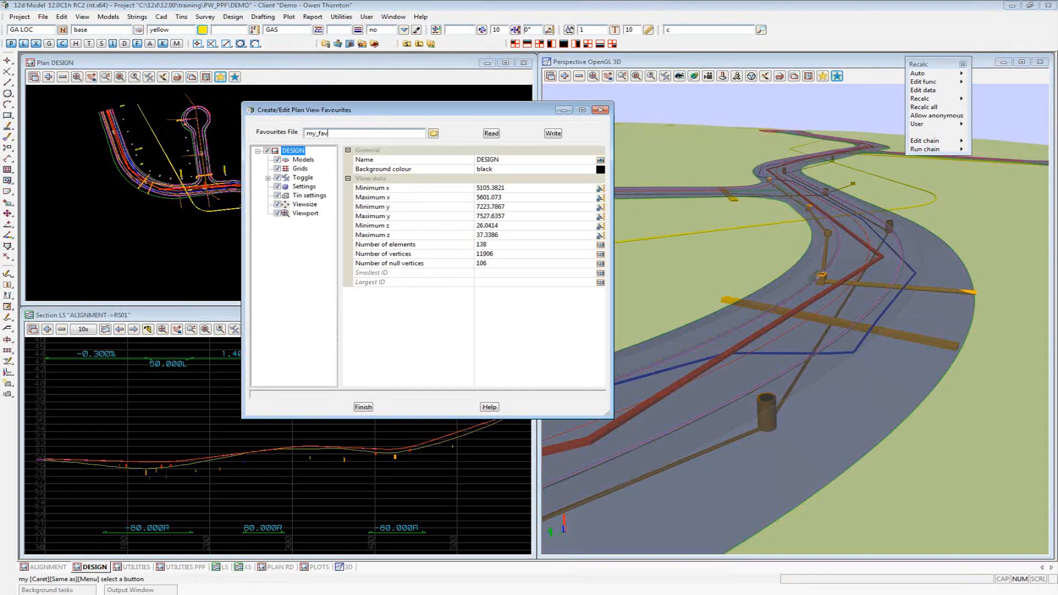
{"action": "type", "text": "_plan"}
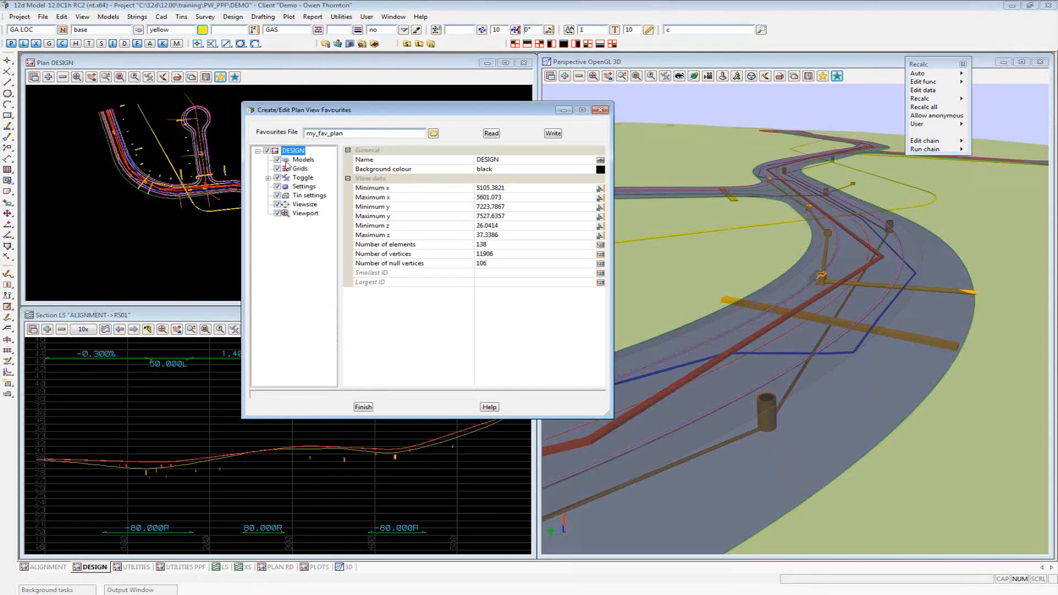
Clear all the models to add from the favourite and write it to my_fav_plan.12dvfplan
{"action": "left_click", "coordinate": [304, 160]}
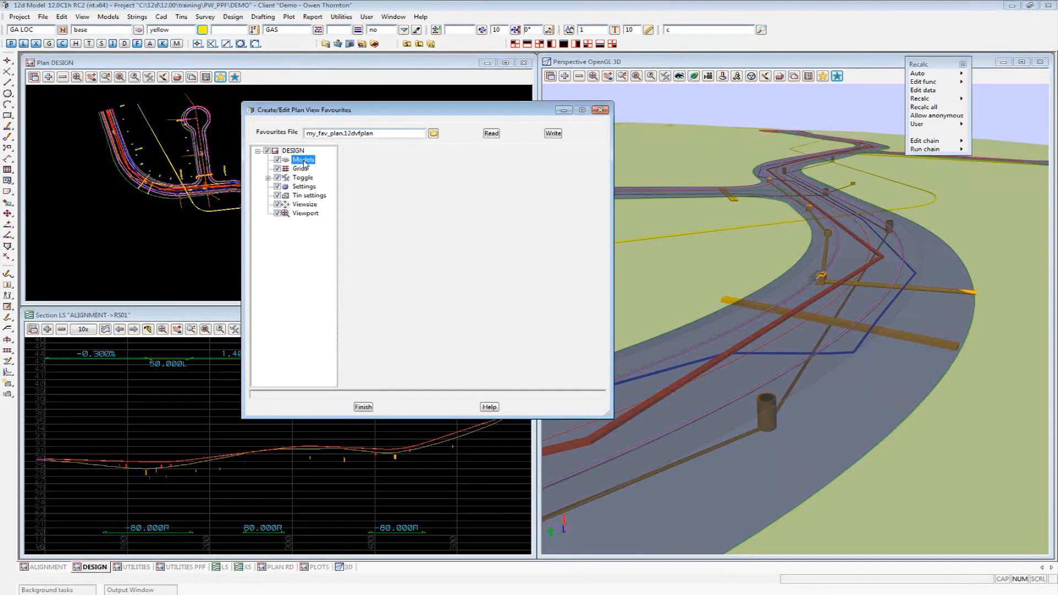
{"action": "left_click", "coordinate": [519, 154]}
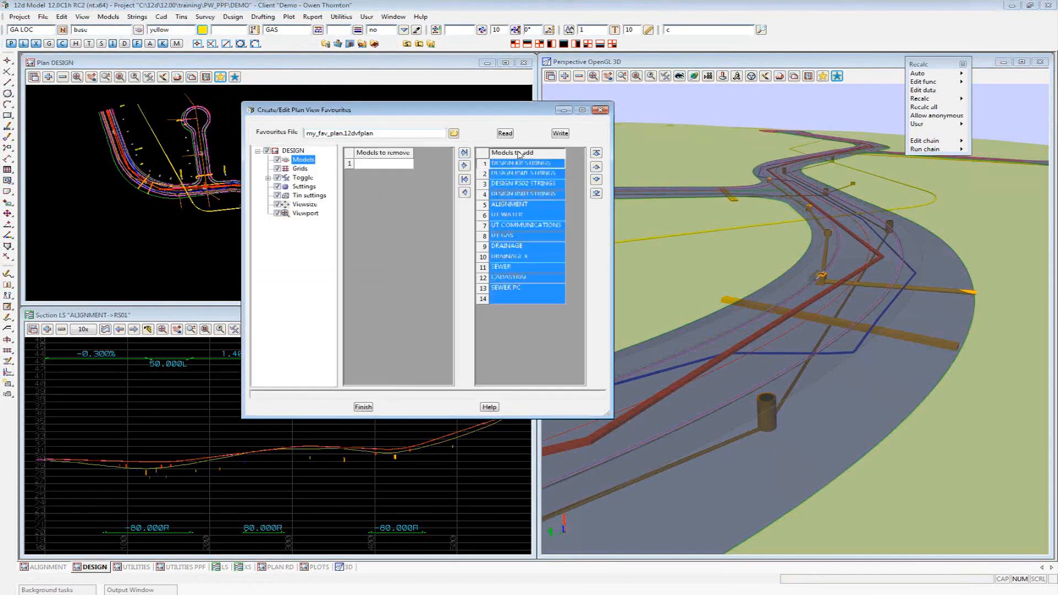
{"action": "right_click", "coordinate": [518, 153]}
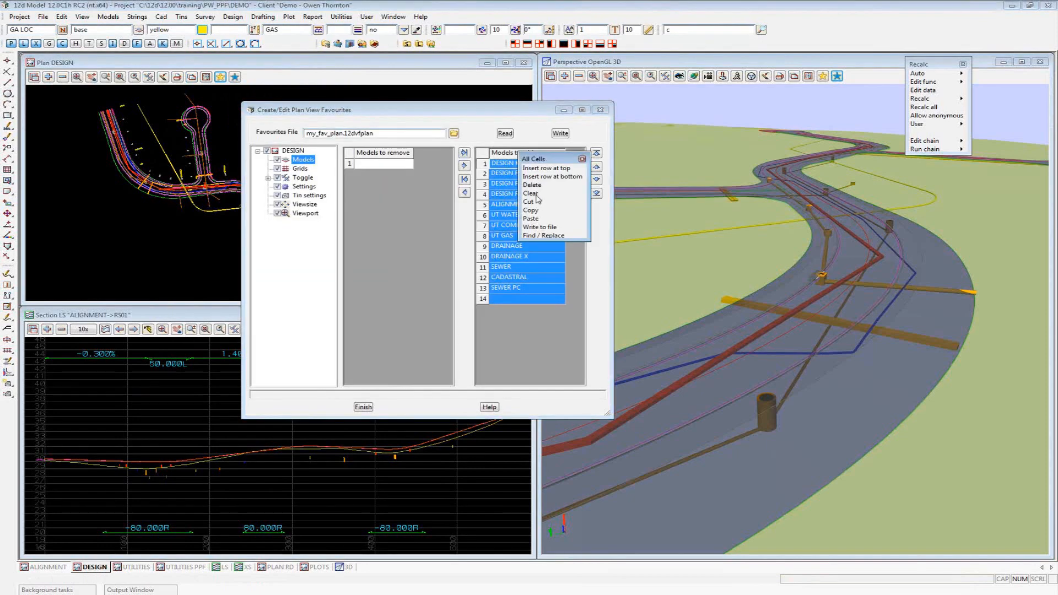
{"action": "left_click", "coordinate": [536, 194]}
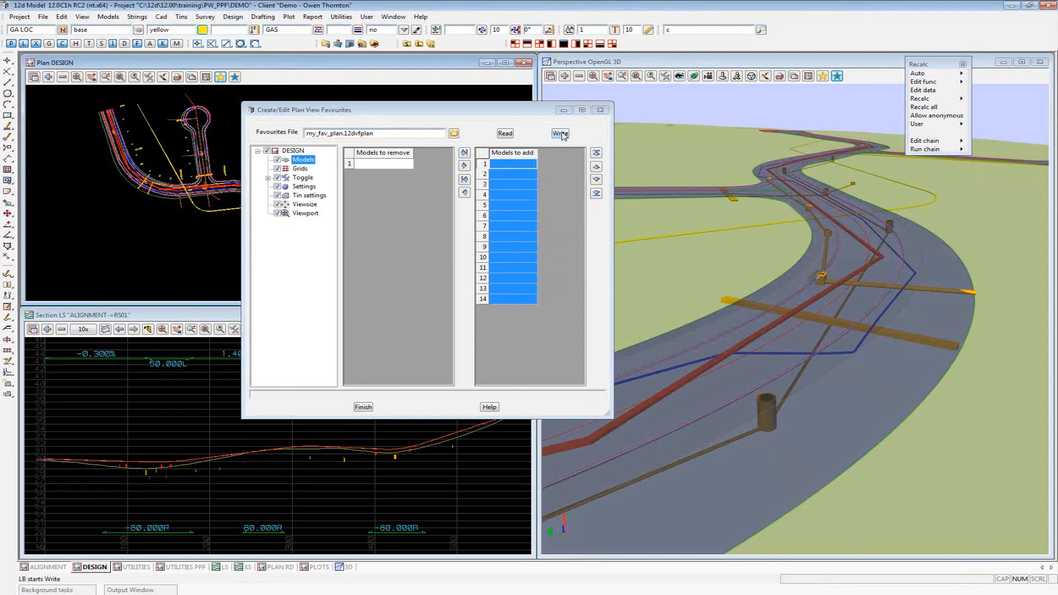
{"action": "left_click", "coordinate": [561, 134]}
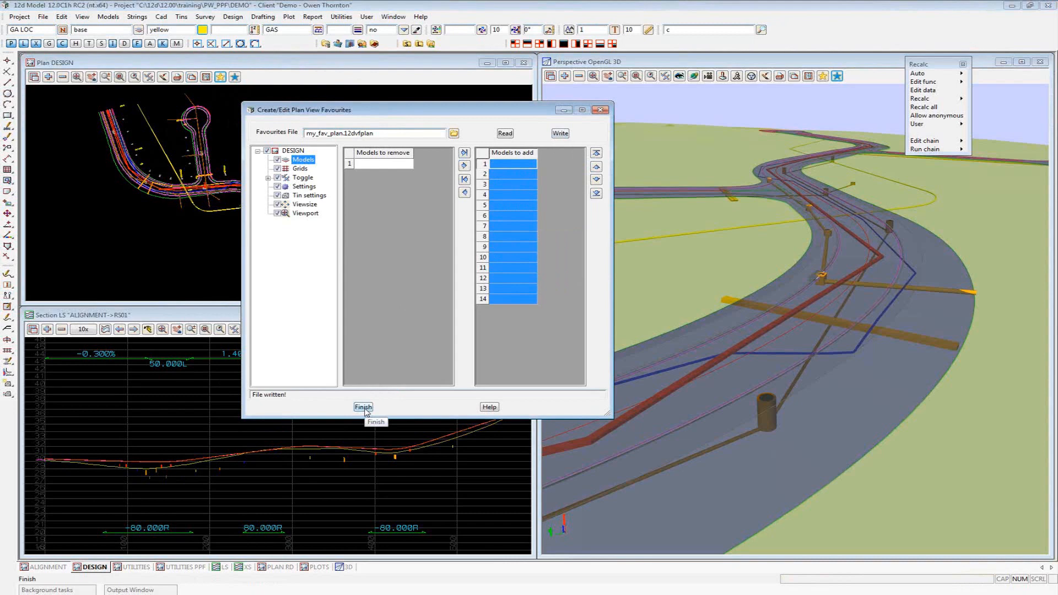
Look at the library storage options for favourites files, and finish the favourites dialog, discarding the pending changes
{"action": "left_click", "coordinate": [454, 133]}
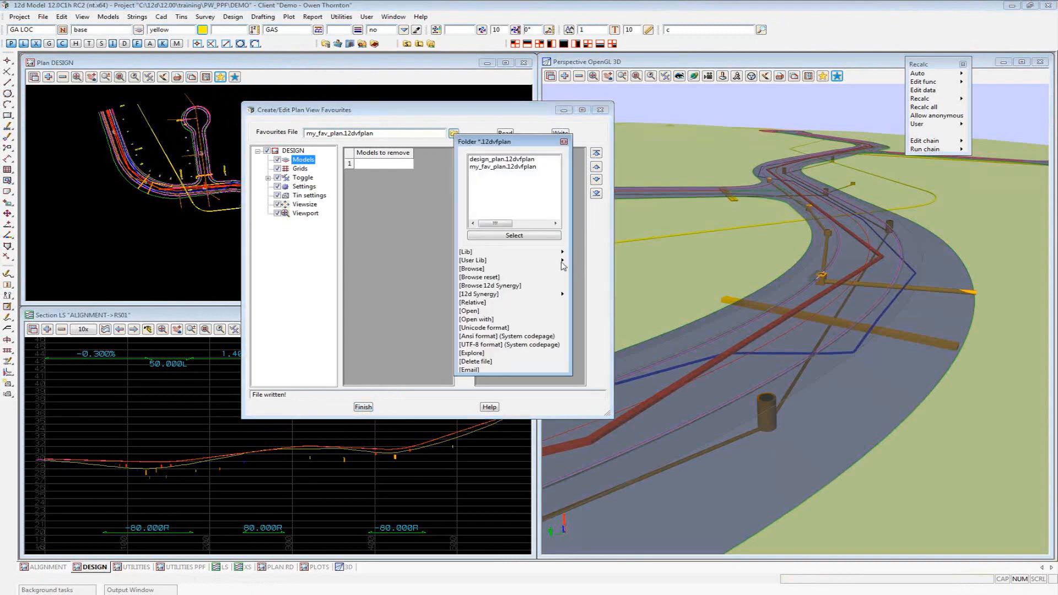
{"action": "mouse_move", "coordinate": [563, 263]}
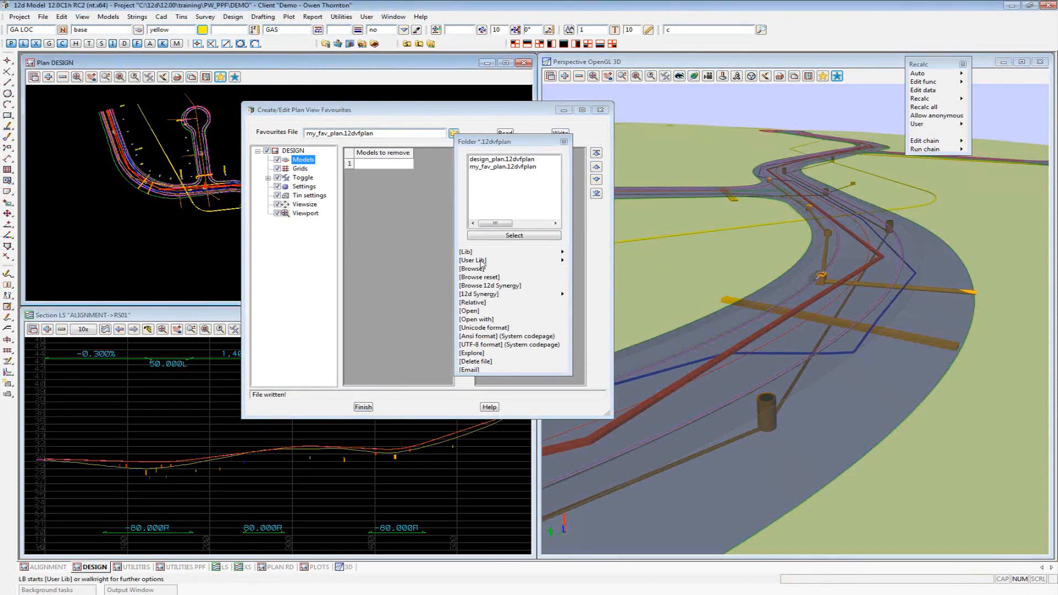
{"action": "left_click", "coordinate": [363, 407]}
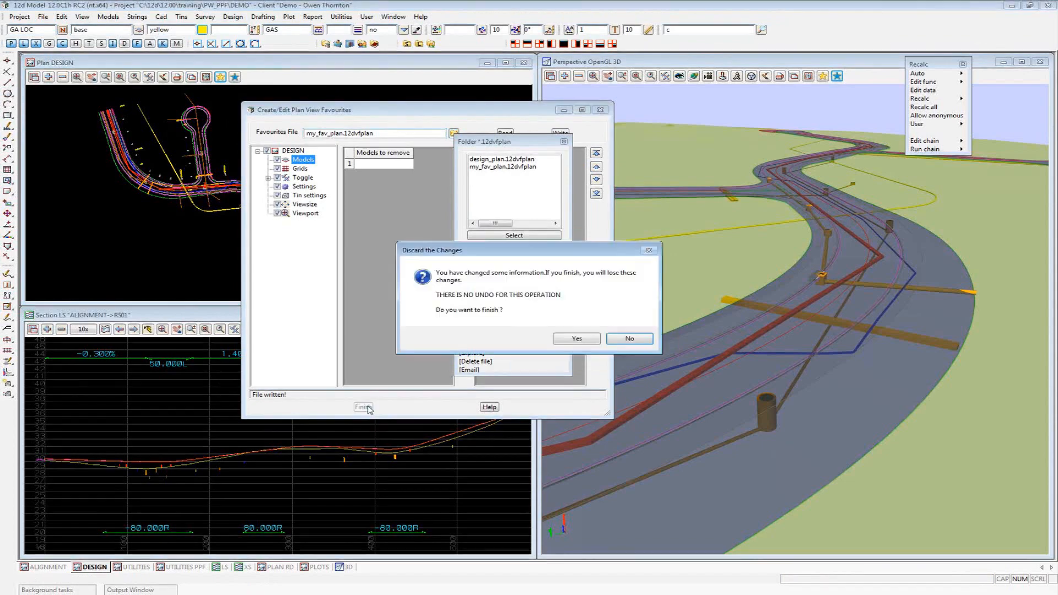
{"action": "left_click", "coordinate": [575, 338]}
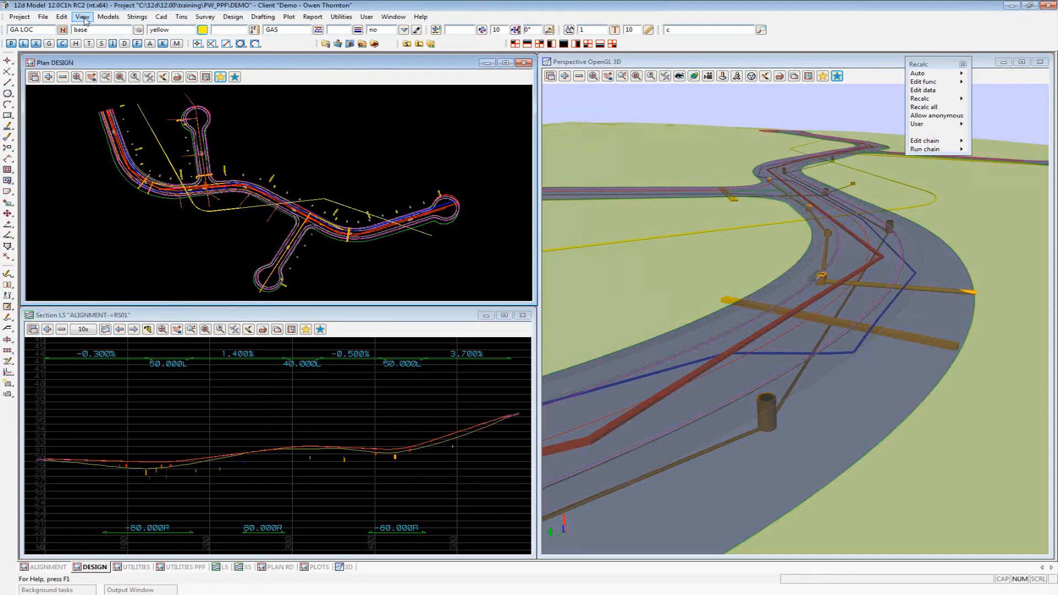
Set up a new plan view named new with the favourites file my_fav_plan.12dvfplan
{"action": "left_click", "coordinate": [84, 17]}
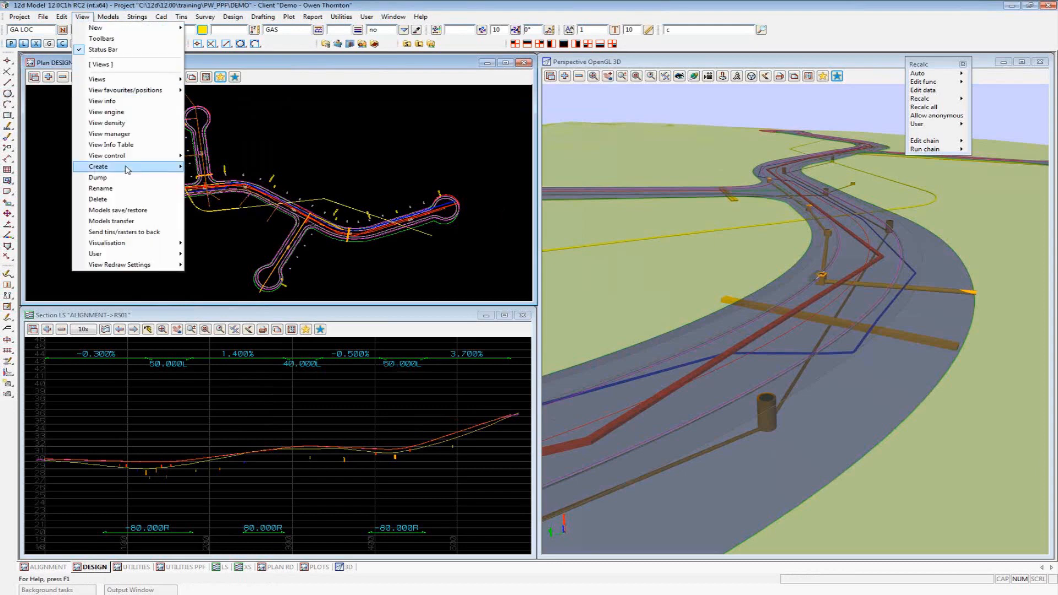
{"action": "mouse_move", "coordinate": [128, 170]}
{"action": "left_click", "coordinate": [214, 182]}
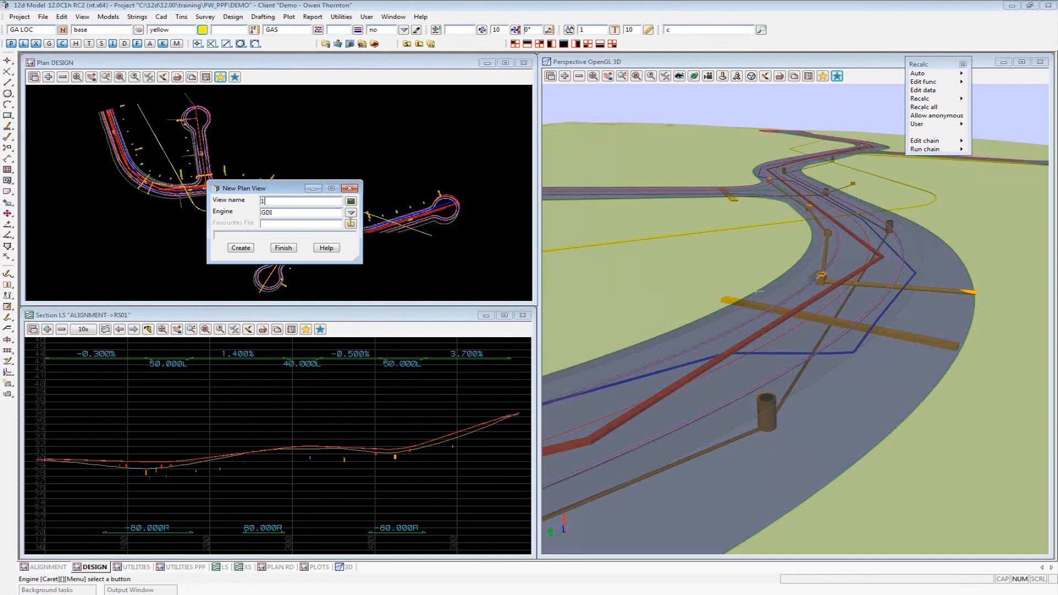
{"action": "type", "text": "new"}
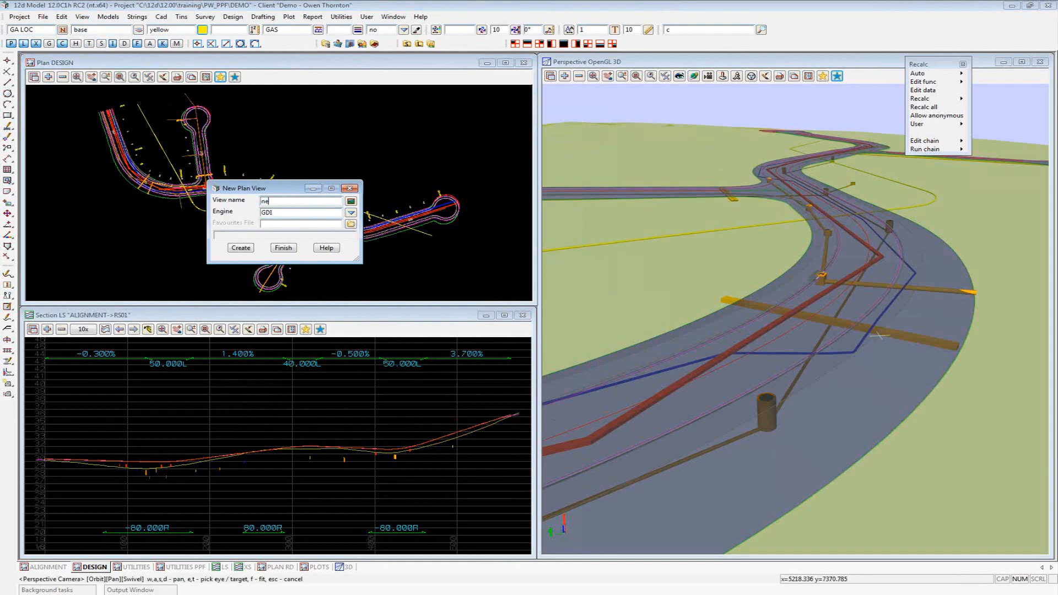
{"action": "left_click", "coordinate": [350, 224]}
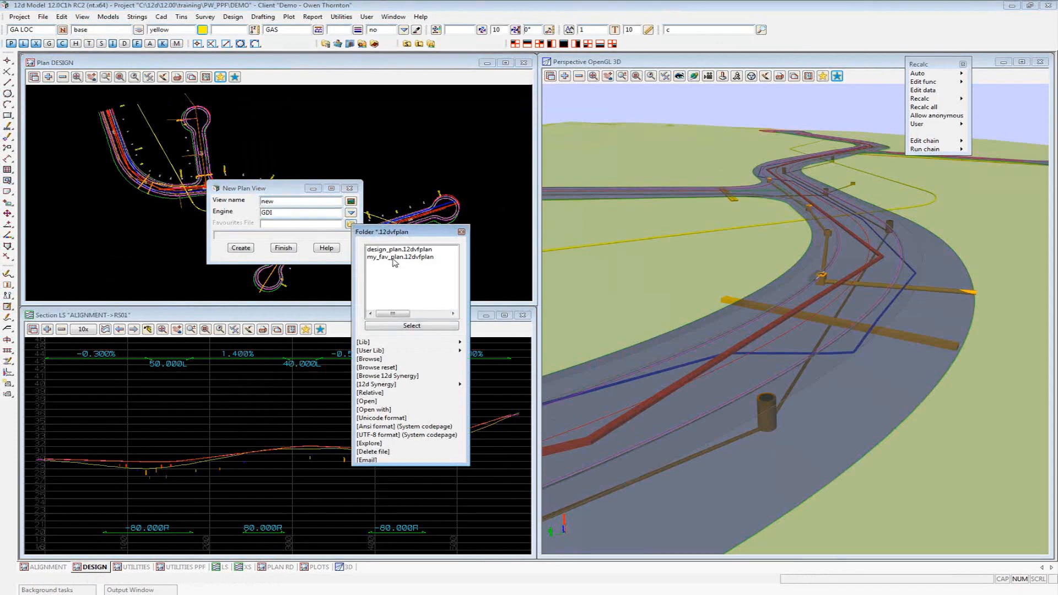
{"action": "double_click", "coordinate": [394, 257]}
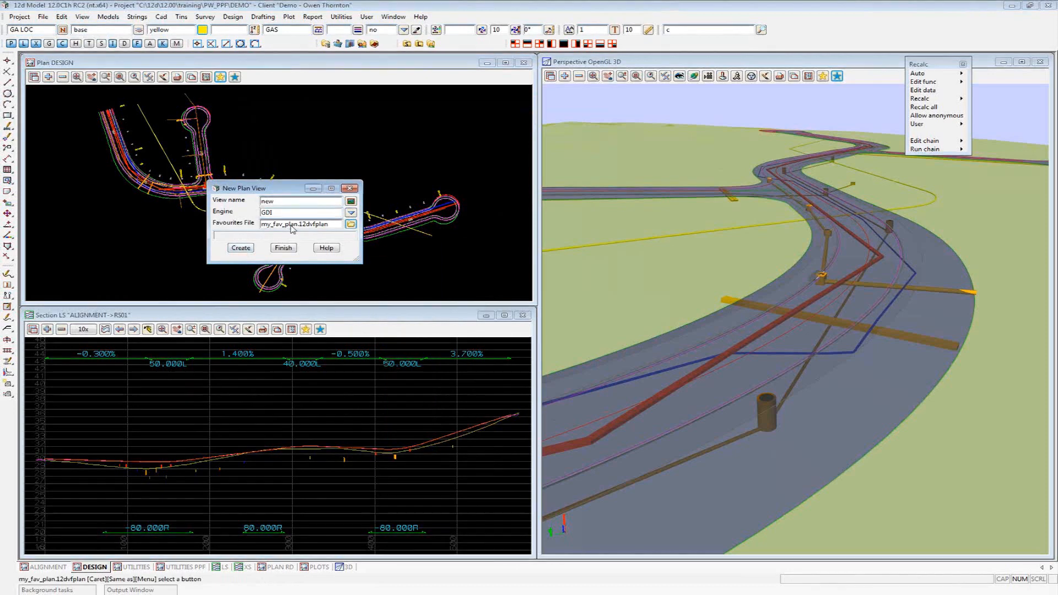
Create the plan view with the chosen favourites file, and close it again
{"action": "left_click", "coordinate": [350, 225]}
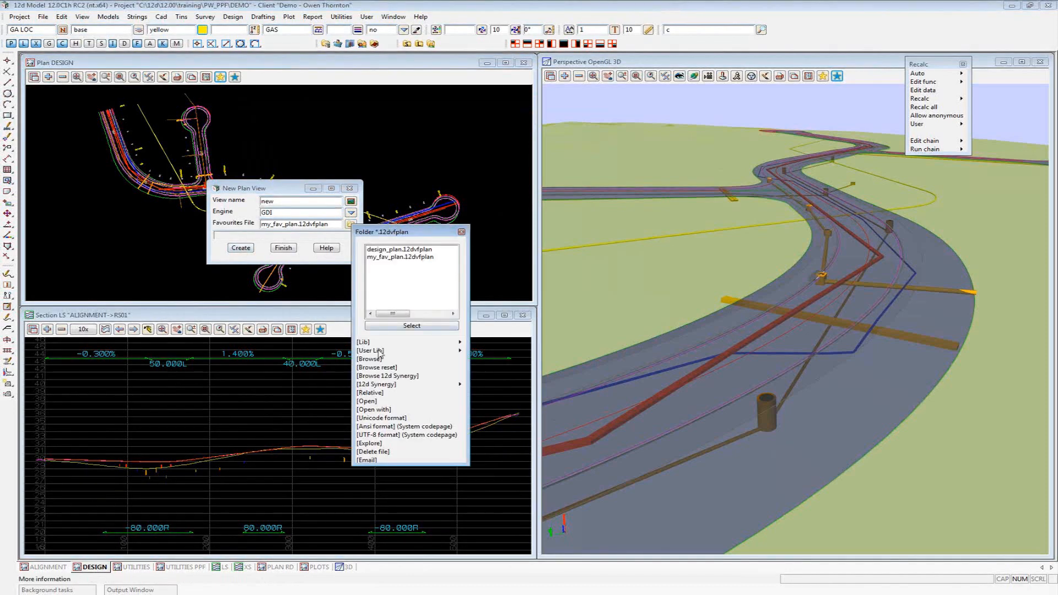
{"action": "mouse_move", "coordinate": [459, 352]}
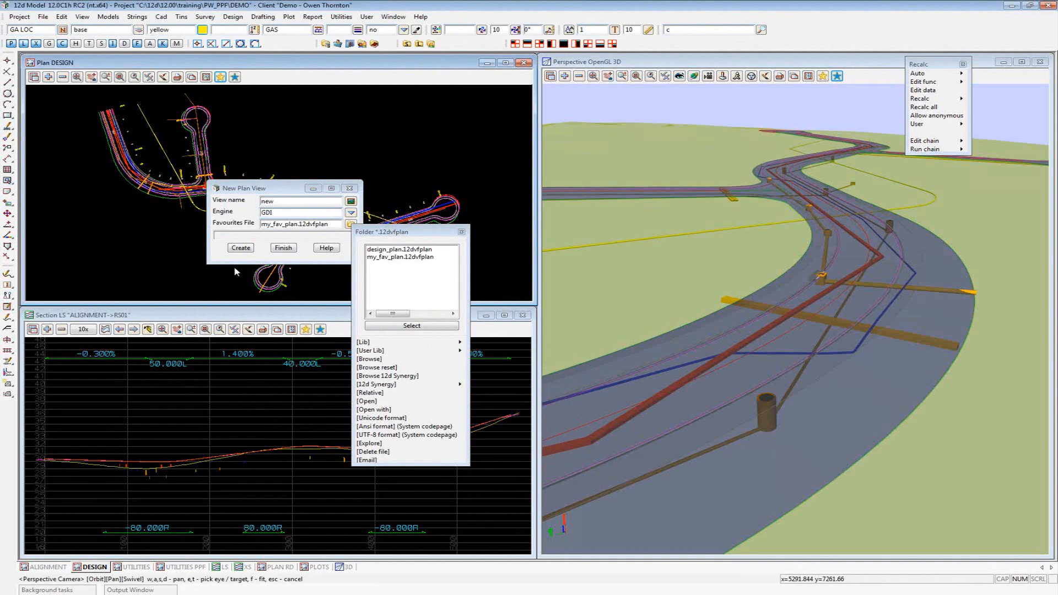
{"action": "left_click", "coordinate": [240, 249]}
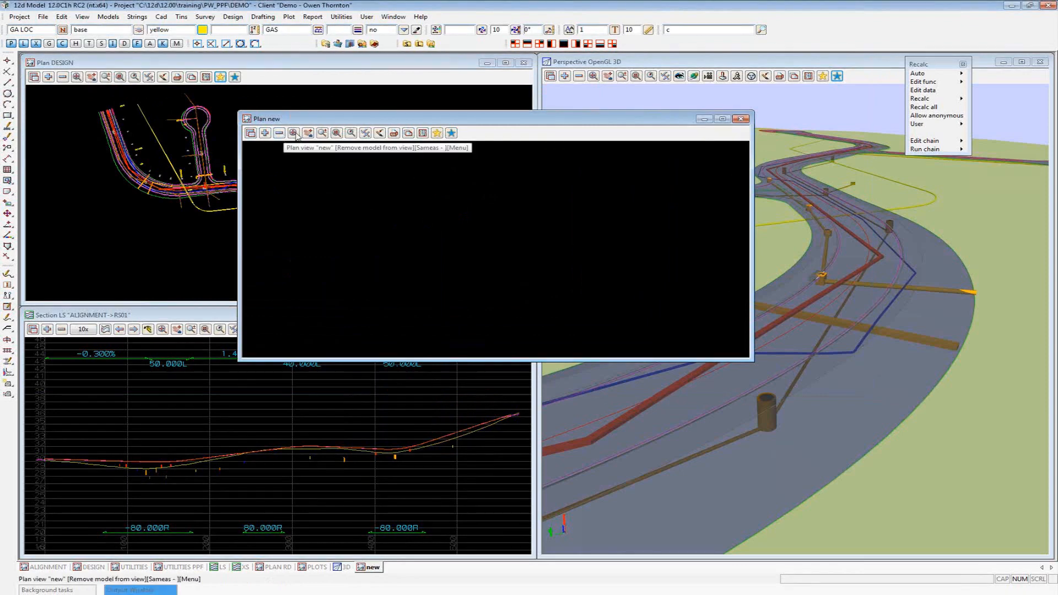
{"action": "left_click", "coordinate": [740, 120]}
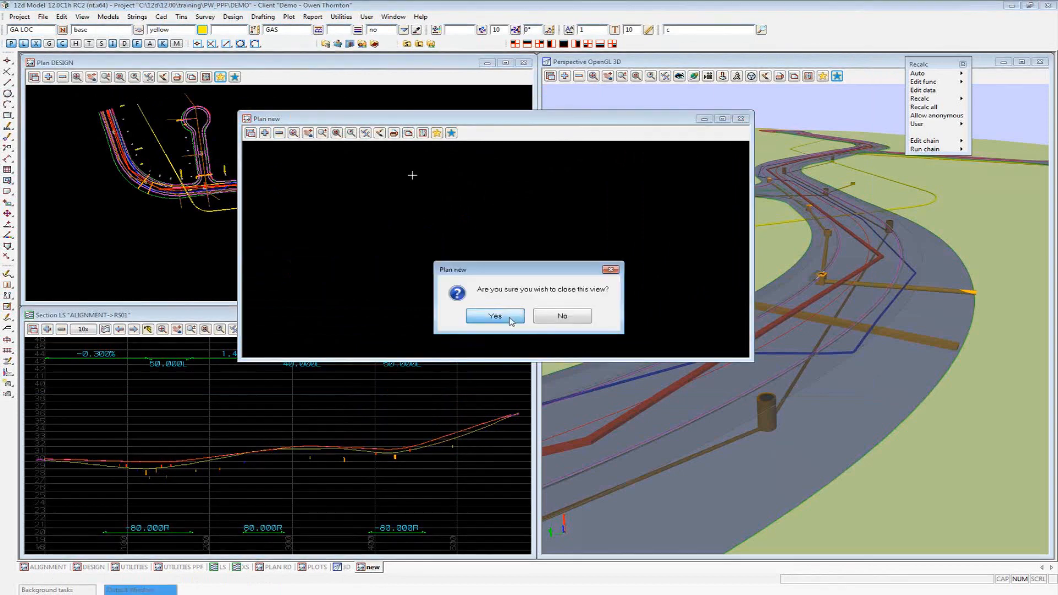
{"action": "left_click", "coordinate": [499, 317]}
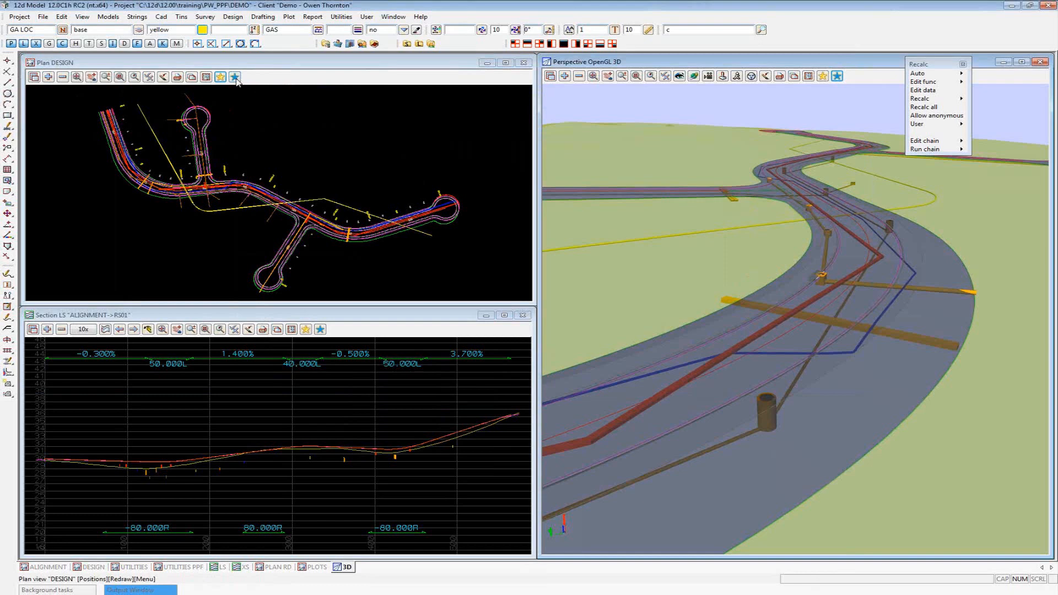
Recall the saved position intersection1-2.12dvpplan in the DESIGN plan view
{"action": "left_click", "coordinate": [235, 77]}
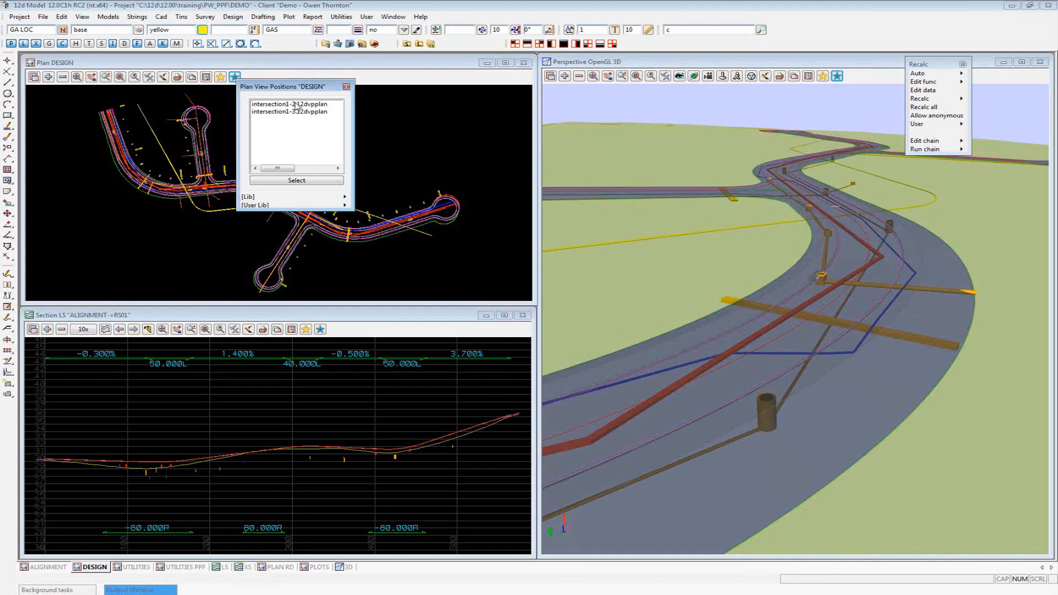
{"action": "left_click", "coordinate": [92, 77]}
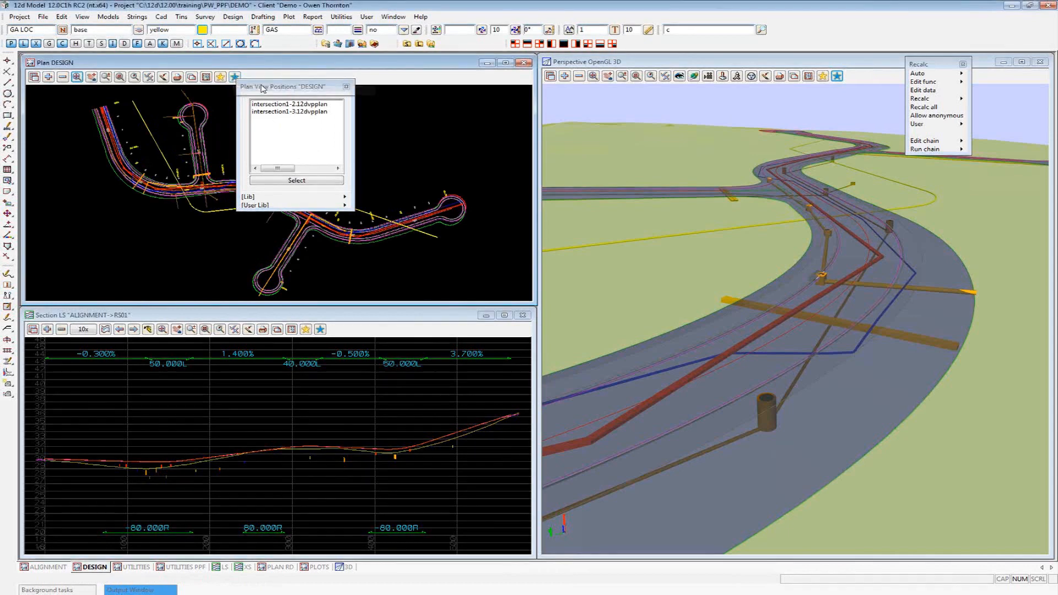
{"action": "left_click", "coordinate": [283, 104]}
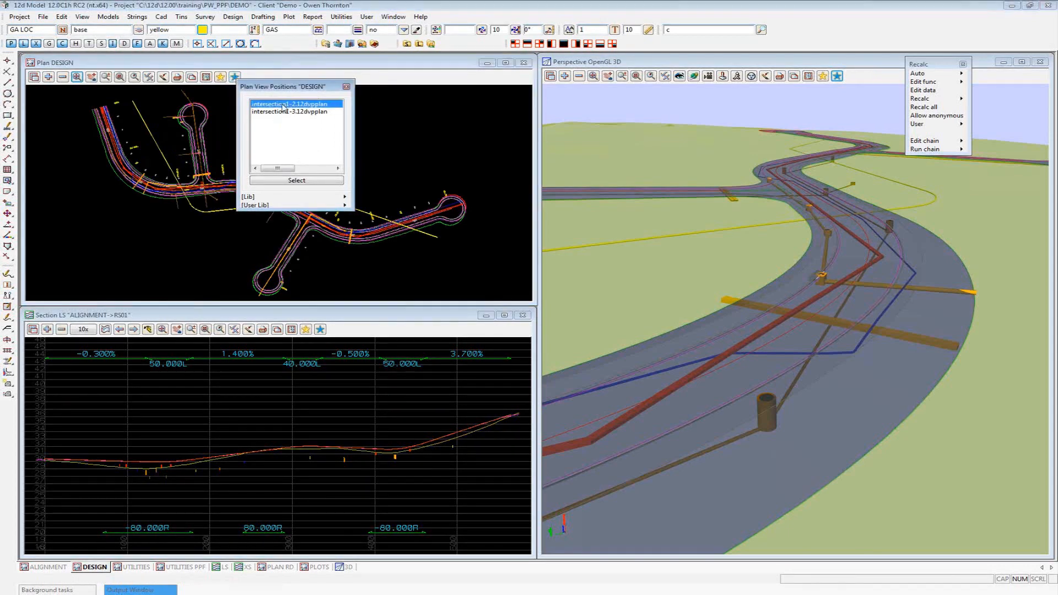
{"action": "double_click", "coordinate": [284, 104]}
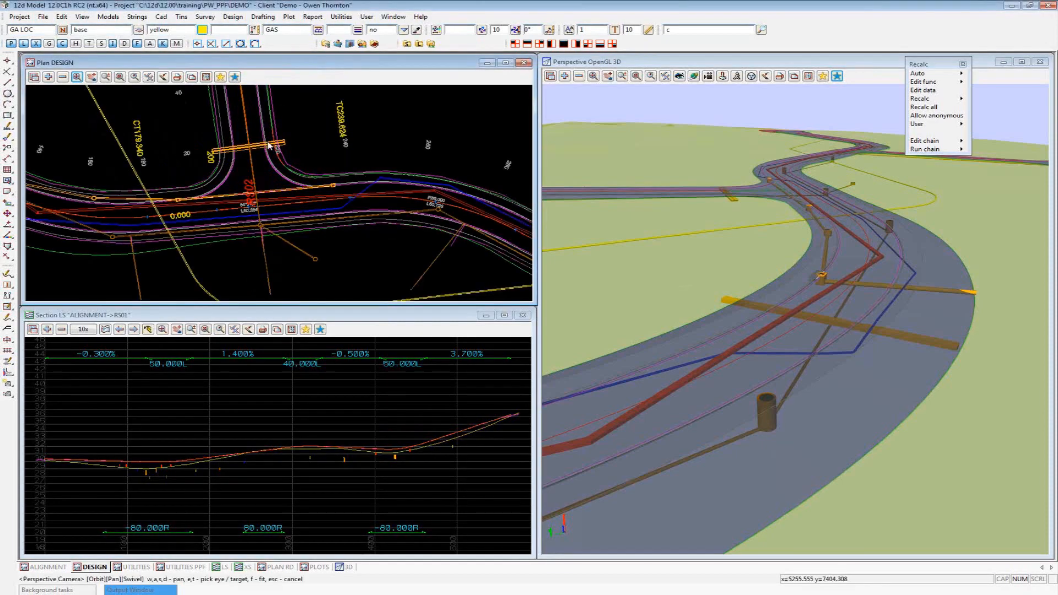
Recall the saved position intersection1-3.12dvpplan in the DESIGN plan view
{"action": "left_click", "coordinate": [235, 78]}
{"action": "left_click", "coordinate": [288, 105]}
{"action": "double_click", "coordinate": [288, 106]}
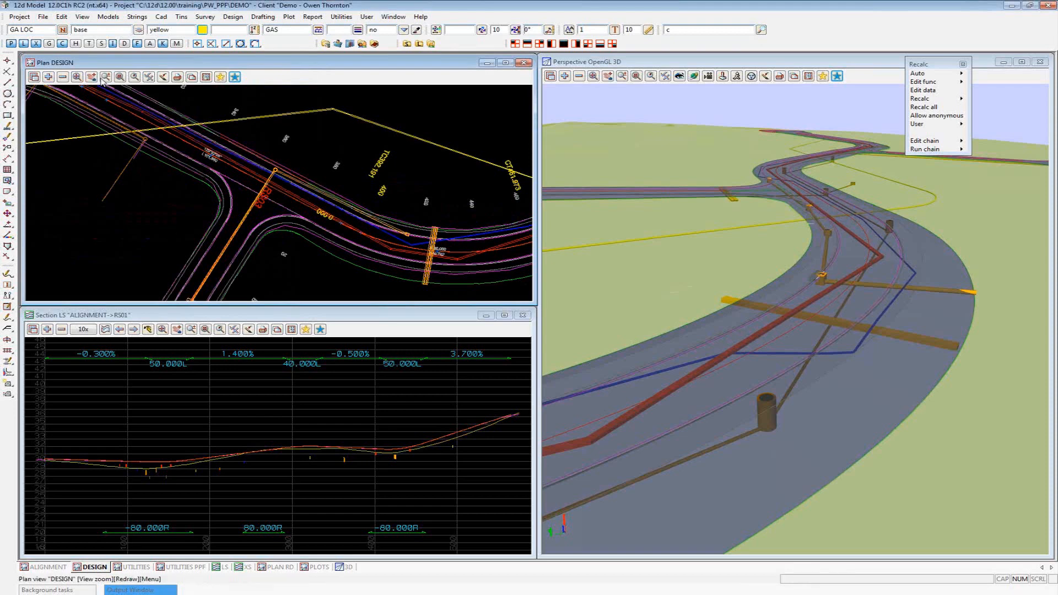
Frame the upper cul-de-sac in the DESIGN plan view and save its viewport as positions file culdesac2
{"action": "left_click", "coordinate": [77, 77]}
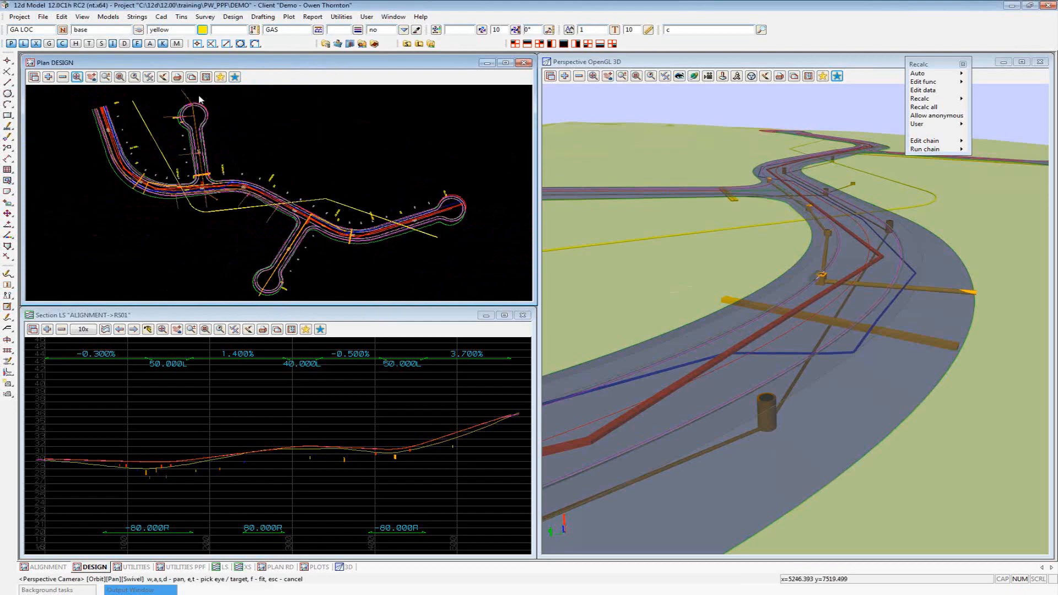
{"action": "scroll", "coordinate": [183, 101], "scroll_direction": "up", "scroll_amount": 1}
{"action": "scroll", "coordinate": [184, 107], "scroll_direction": "up", "scroll_amount": 3}
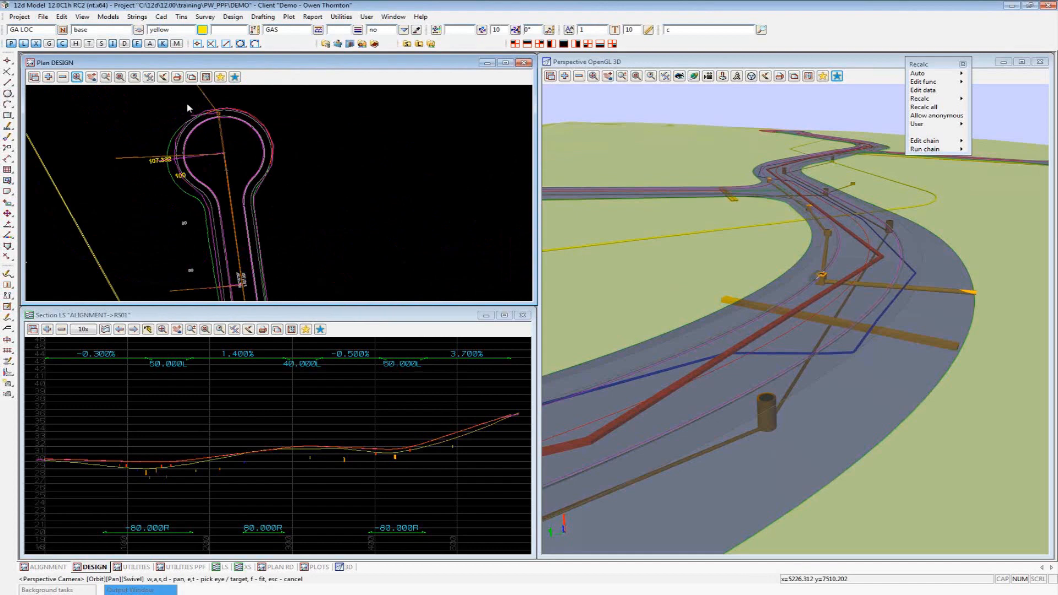
{"action": "scroll", "coordinate": [187, 108], "scroll_direction": "up", "scroll_amount": 1}
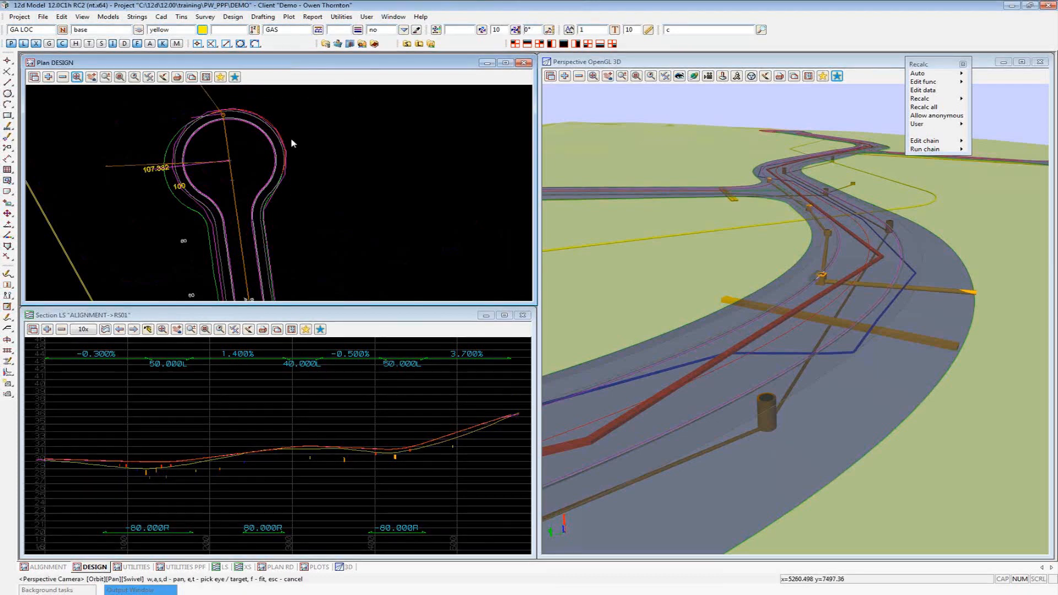
{"action": "left_click", "coordinate": [221, 77]}
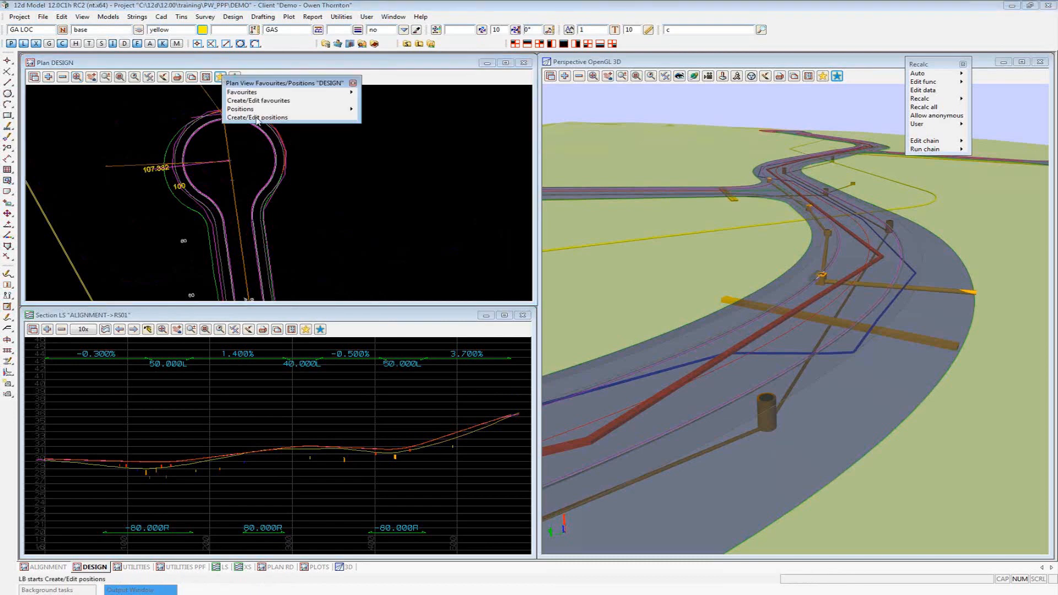
{"action": "left_click", "coordinate": [257, 117]}
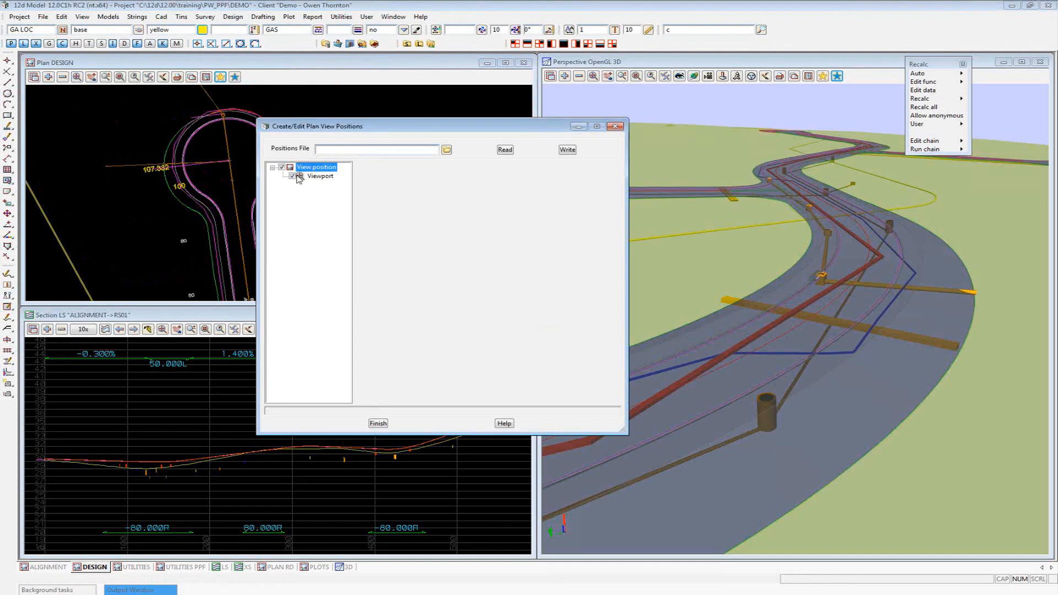
{"action": "left_click", "coordinate": [317, 177]}
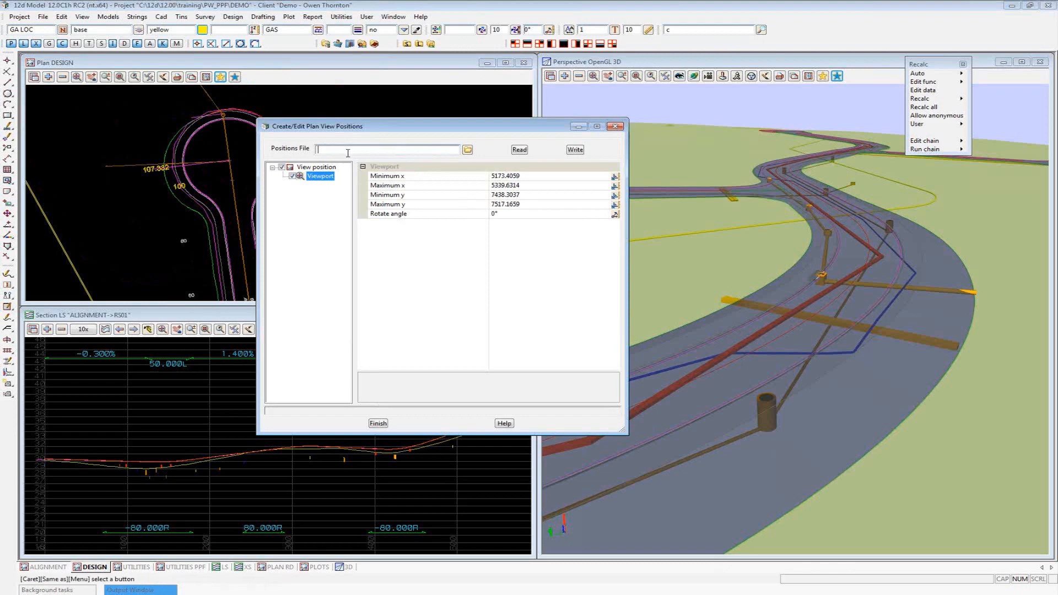
{"action": "type", "text": "uldesac2"}
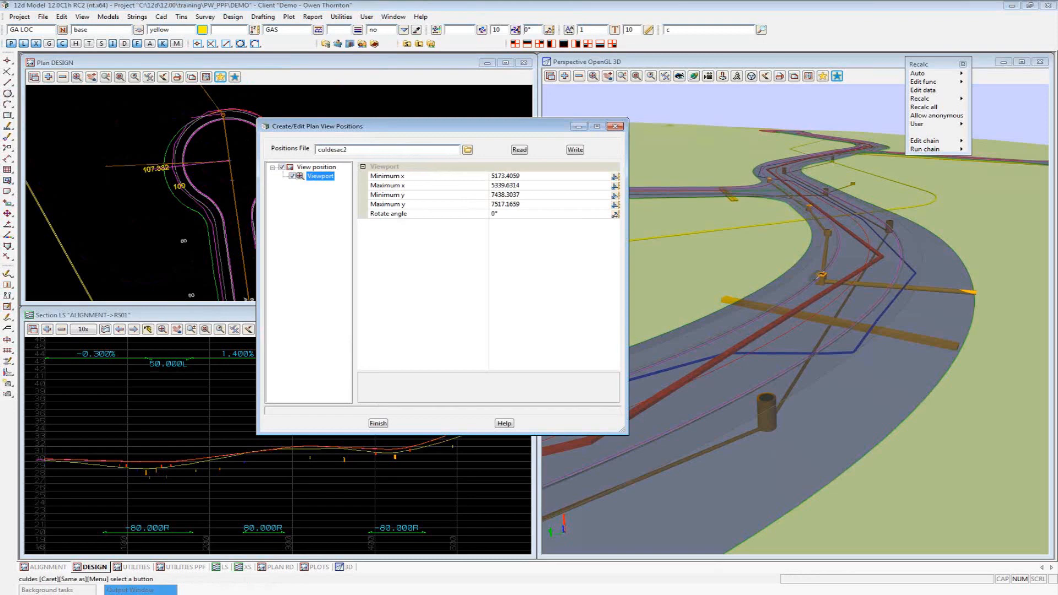
{"action": "left_click", "coordinate": [574, 150]}
{"action": "left_click", "coordinate": [384, 426]}
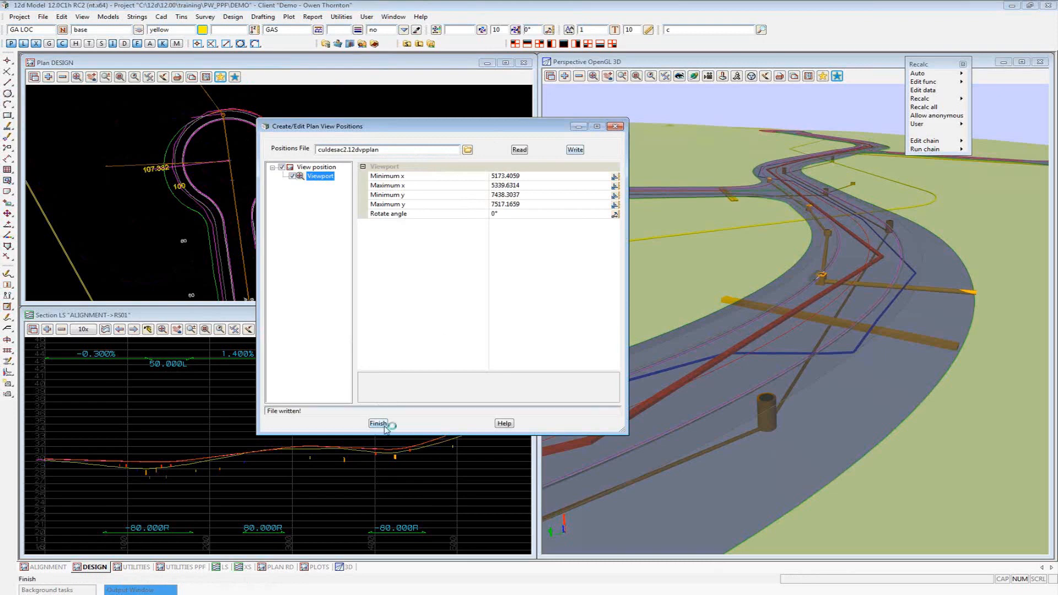
Fit the DESIGN plan view to all data and recall the saved position culdesac2.12dvpplan
{"action": "left_click", "coordinate": [77, 77]}
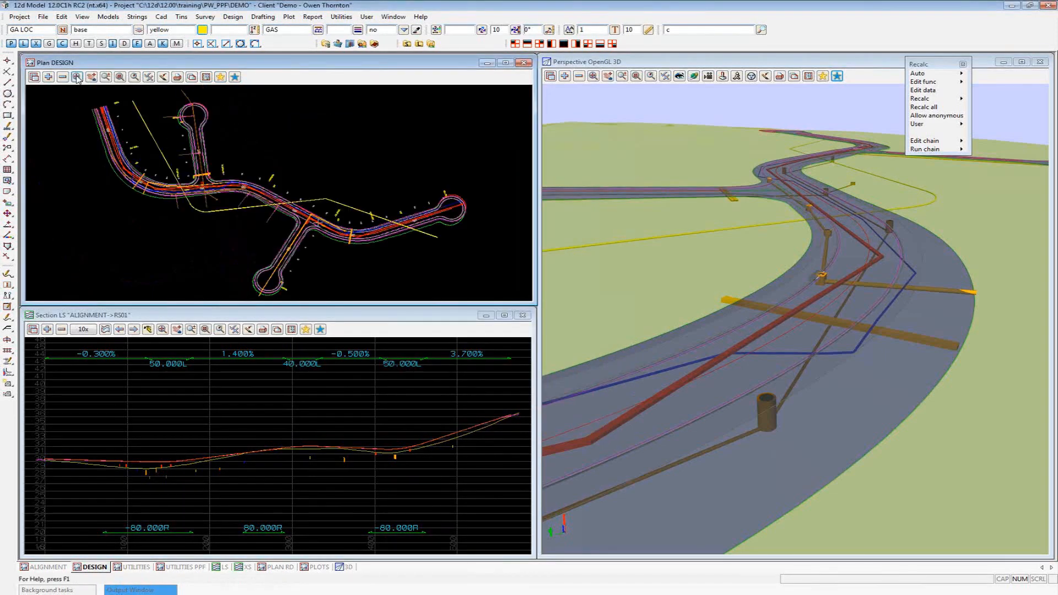
{"action": "left_click", "coordinate": [235, 78]}
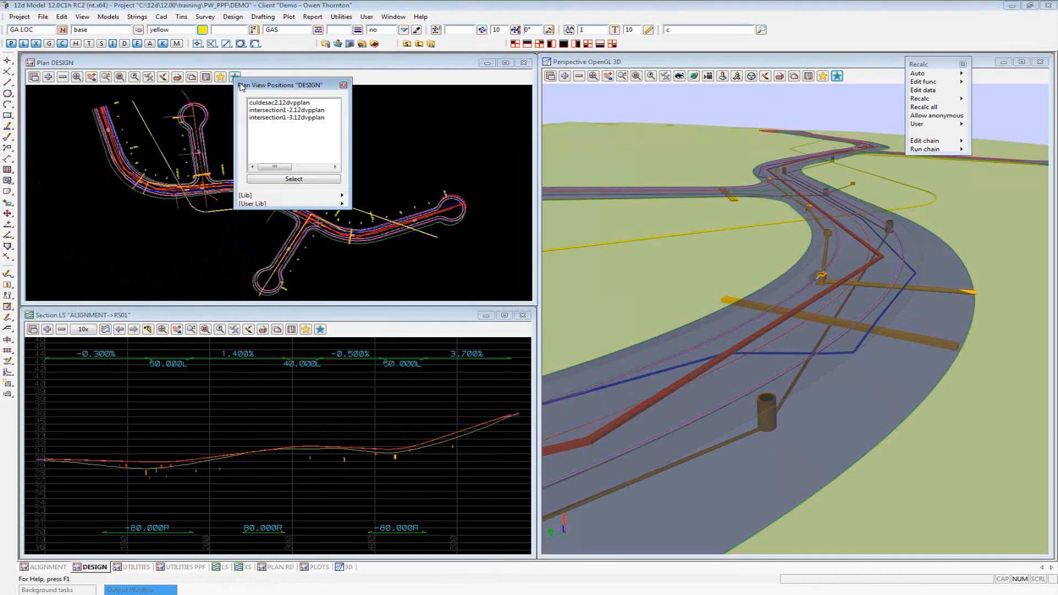
{"action": "double_click", "coordinate": [279, 103]}
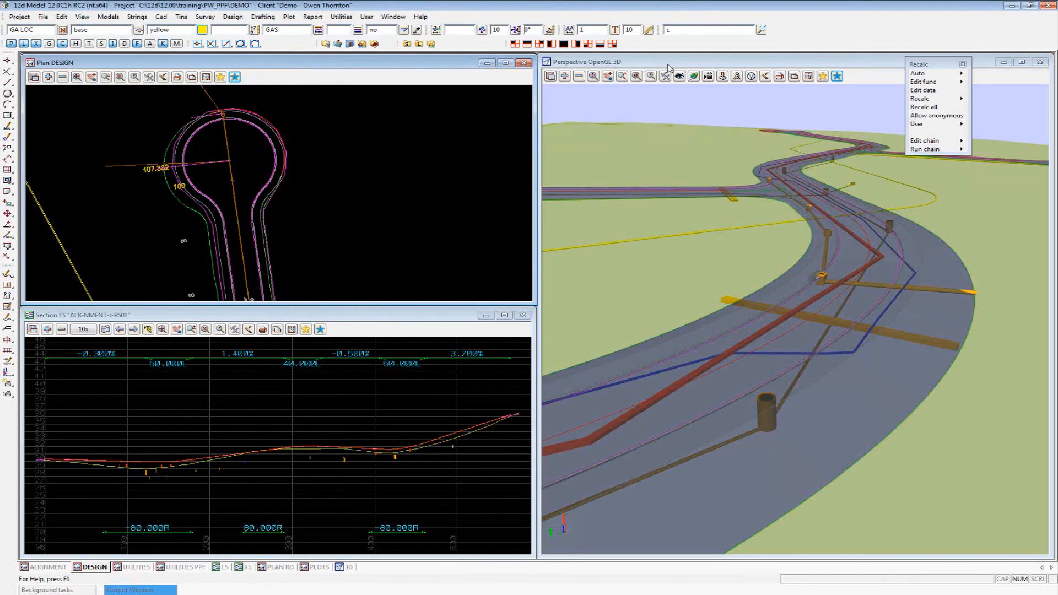
Fit the 3D perspective view to all data and recall the saved position eastward.12dvppers
{"action": "left_click", "coordinate": [592, 77]}
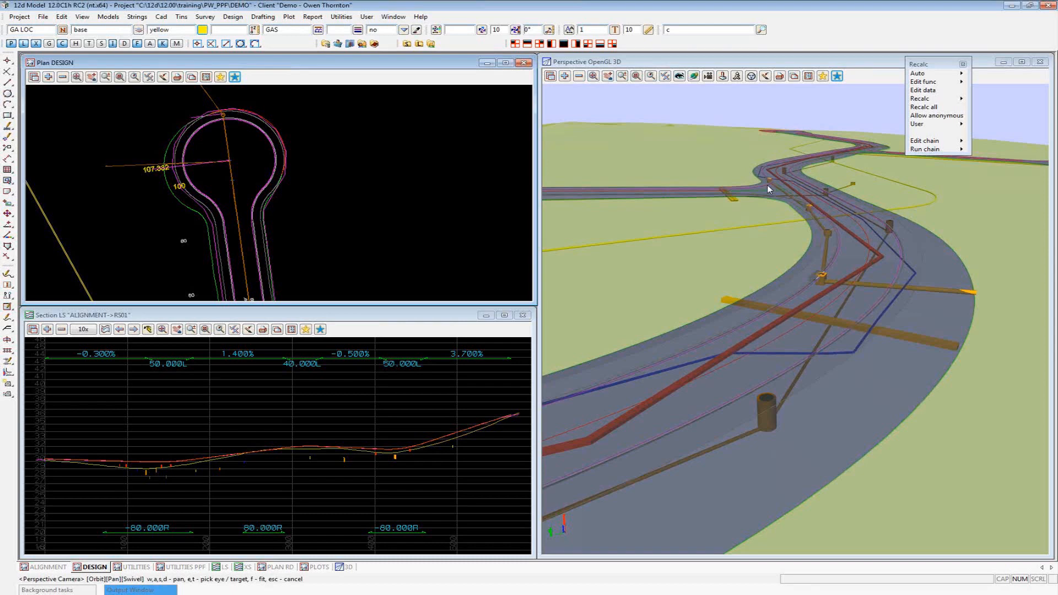
{"action": "left_click", "coordinate": [592, 78]}
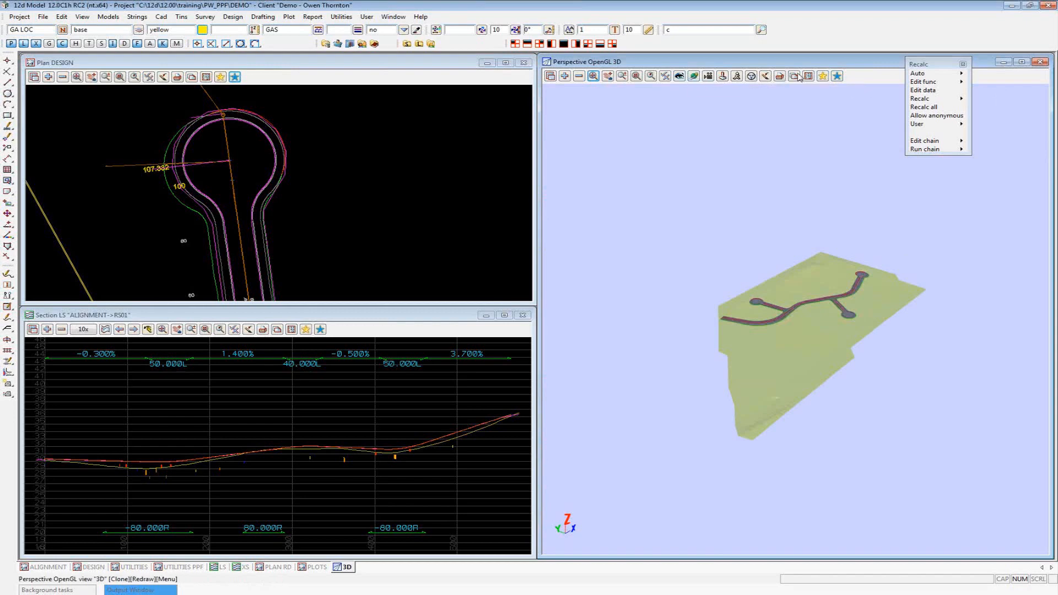
{"action": "left_click", "coordinate": [838, 77]}
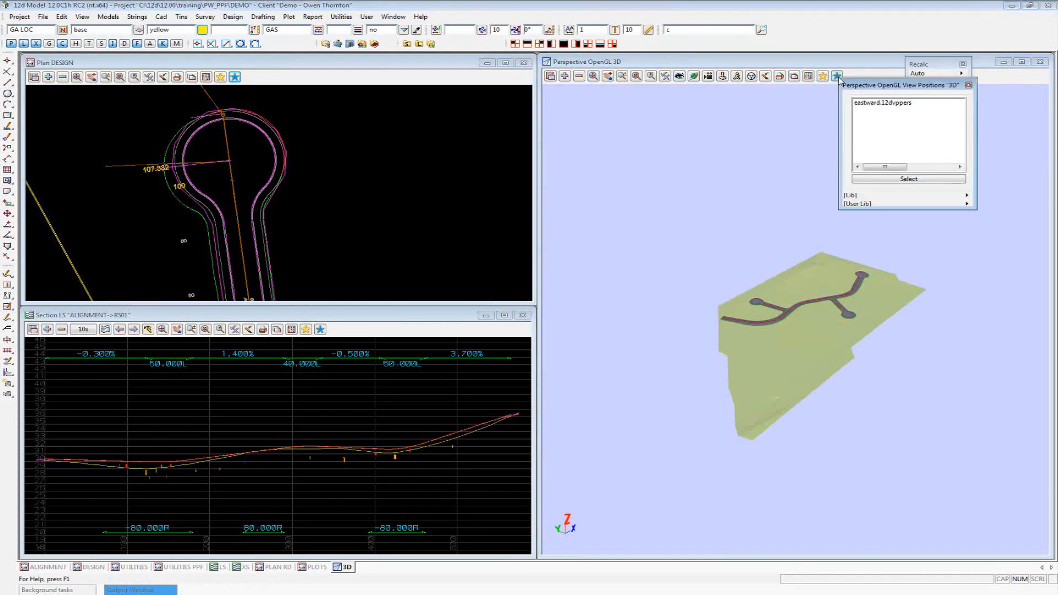
{"action": "left_click", "coordinate": [884, 103]}
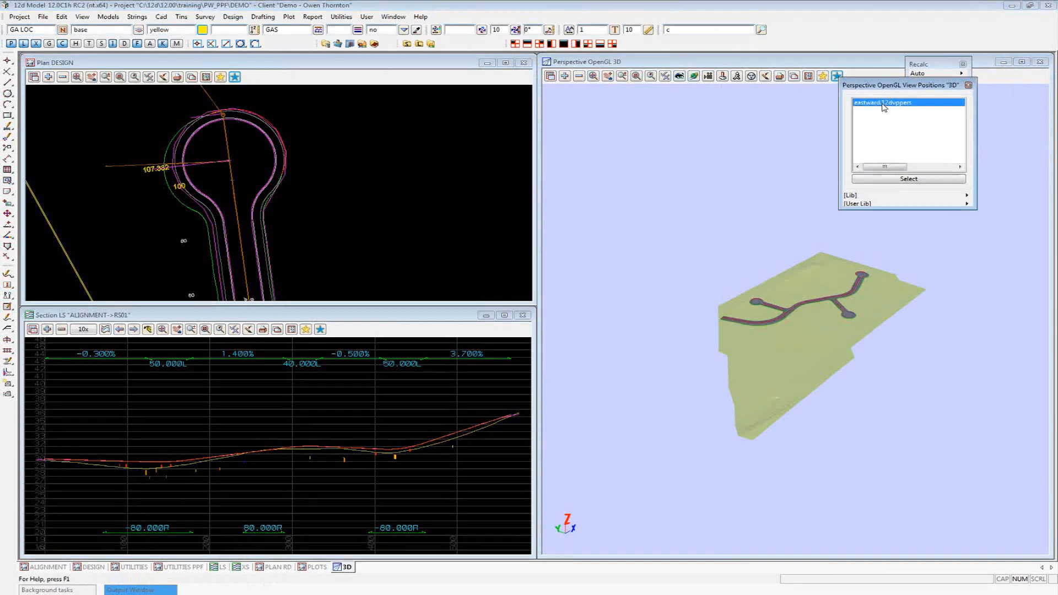
{"action": "double_click", "coordinate": [884, 104]}
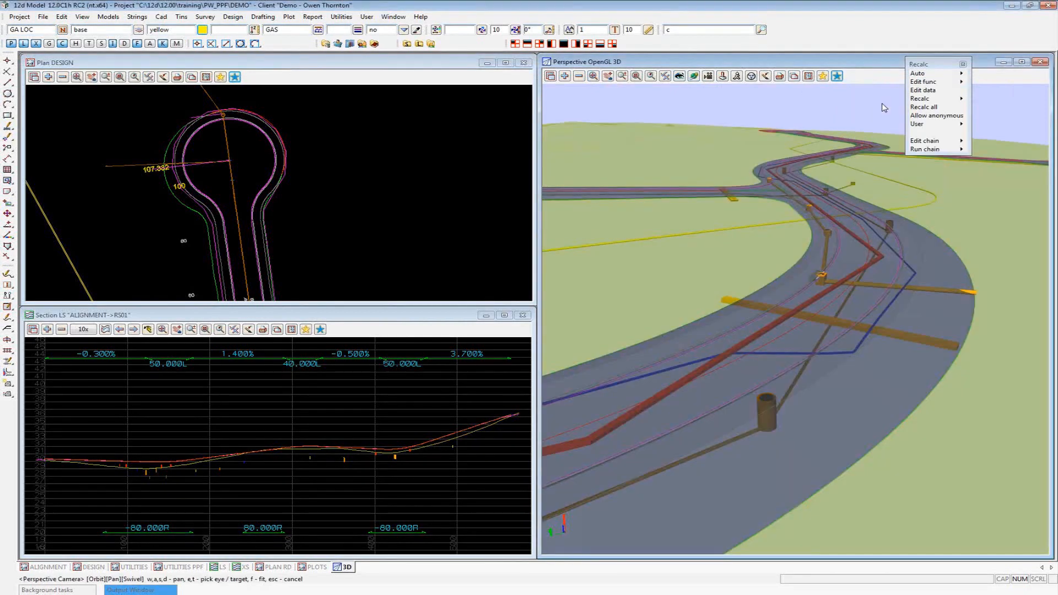
Orbit the 3D perspective view to look at the pipes beneath the road, and restore the eastward.12dvppers position
{"action": "left_click", "coordinate": [694, 77]}
{"action": "left_click_drag", "start_coordinate": [675, 286], "coordinate": [851, 332]}
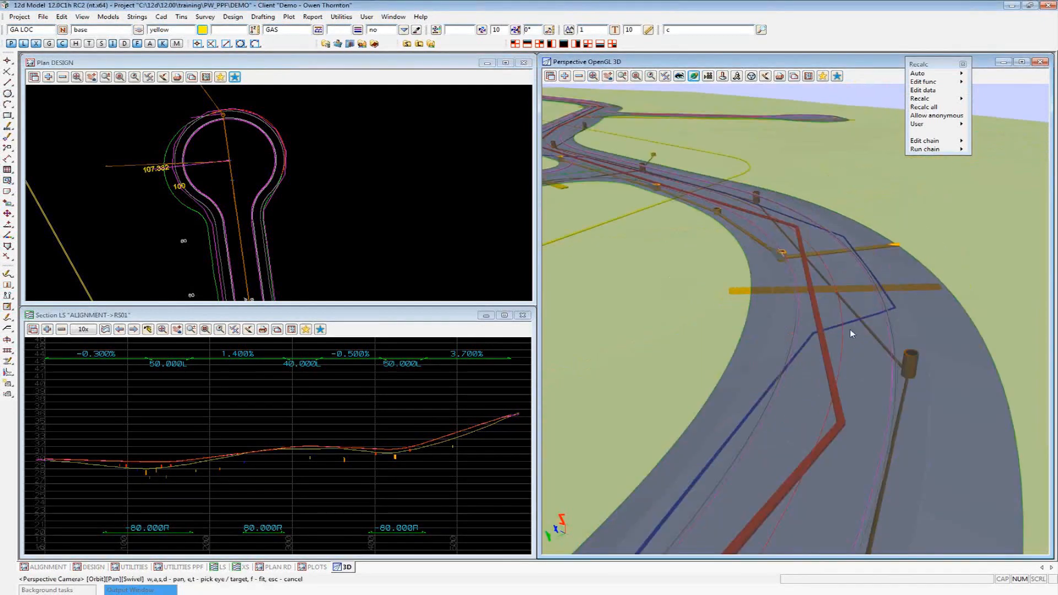
{"action": "left_click_drag", "start_coordinate": [659, 315], "coordinate": [745, 536]}
{"action": "scroll", "coordinate": [743, 532], "scroll_direction": "up", "scroll_amount": 2}
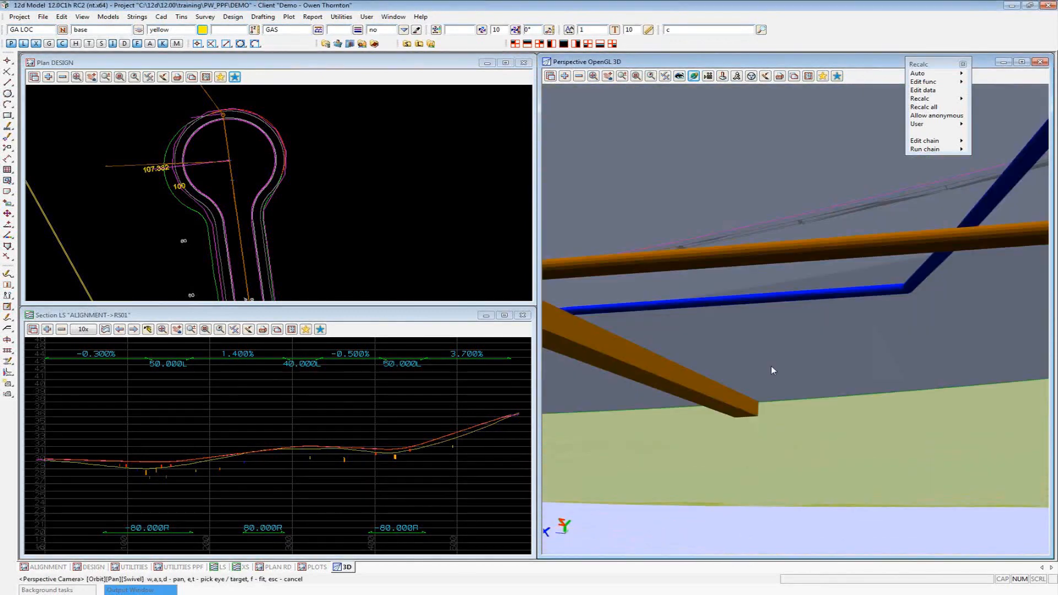
{"action": "left_click_drag", "start_coordinate": [771, 373], "coordinate": [795, 444]}
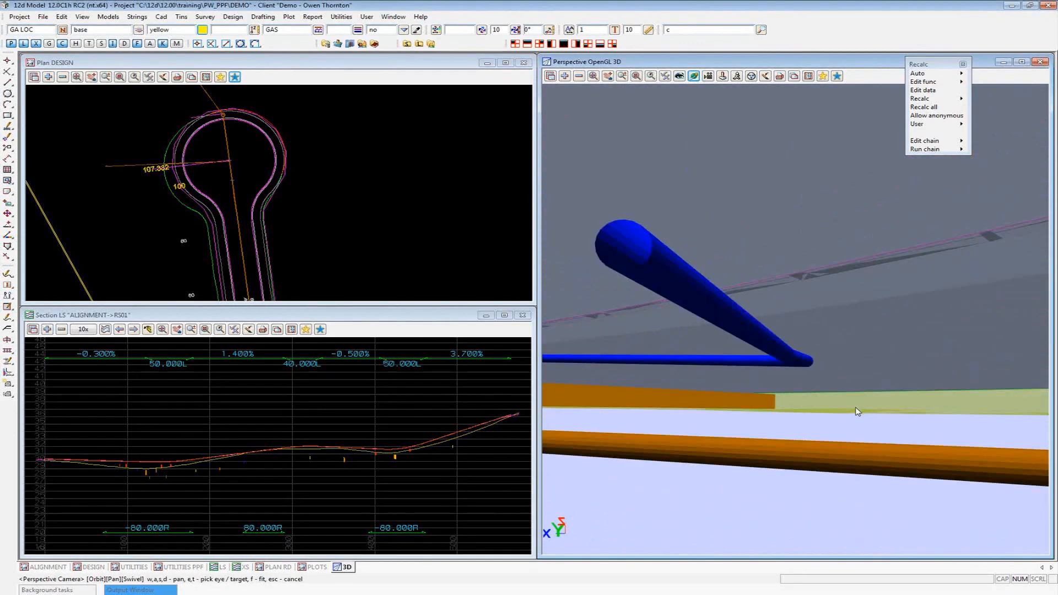
{"action": "left_click", "coordinate": [837, 76]}
{"action": "left_click", "coordinate": [876, 102]}
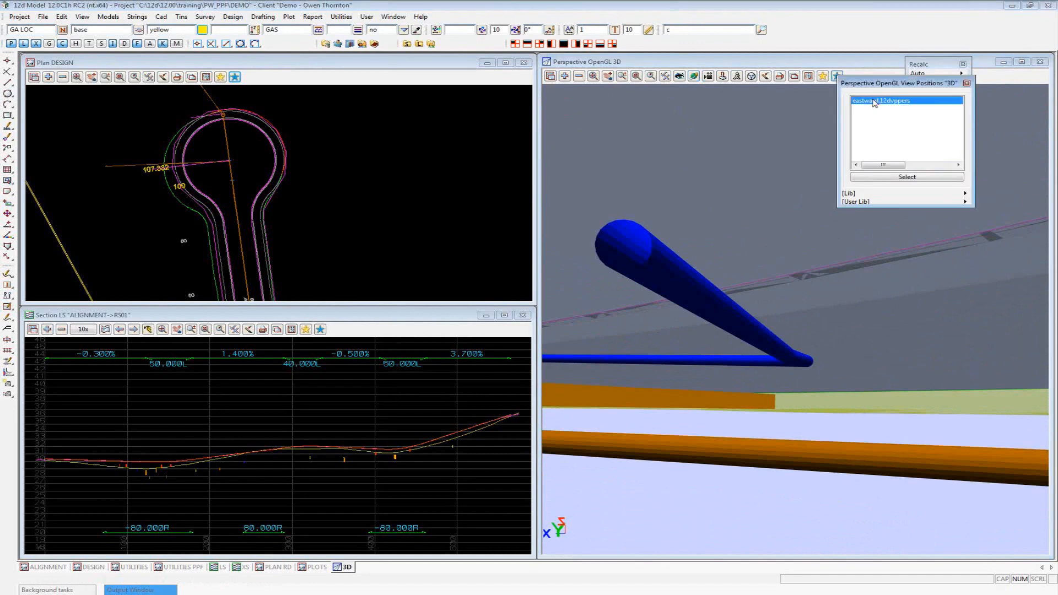
{"action": "double_click", "coordinate": [876, 102]}
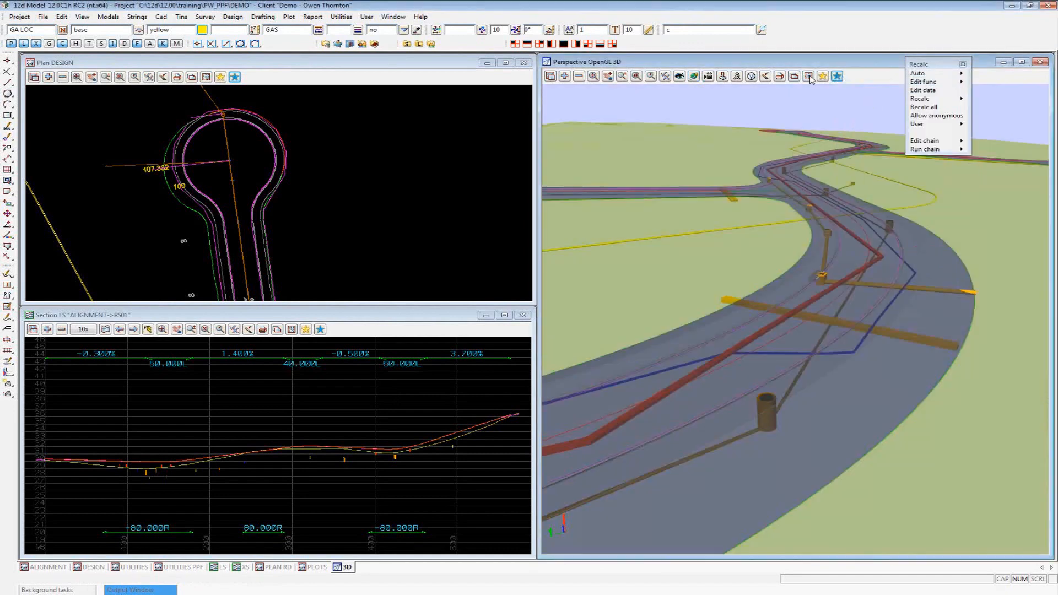
Orient the 3D perspective view back along the road from its curved bend and save it as positions file westward
{"action": "left_click", "coordinate": [593, 77]}
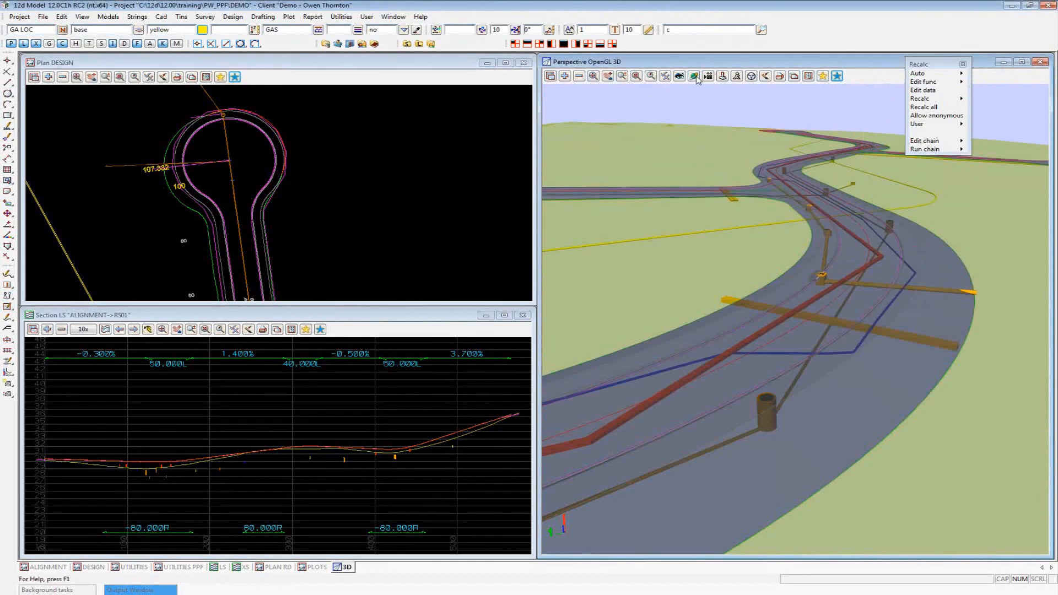
{"action": "left_click", "coordinate": [594, 77]}
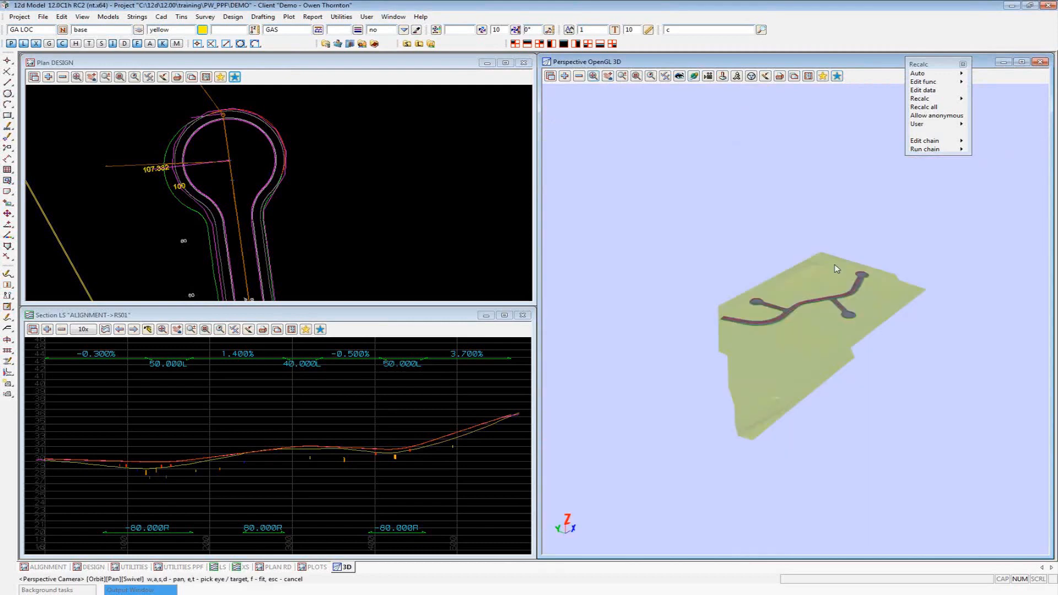
{"action": "scroll", "coordinate": [852, 290], "scroll_direction": "up", "scroll_amount": 8}
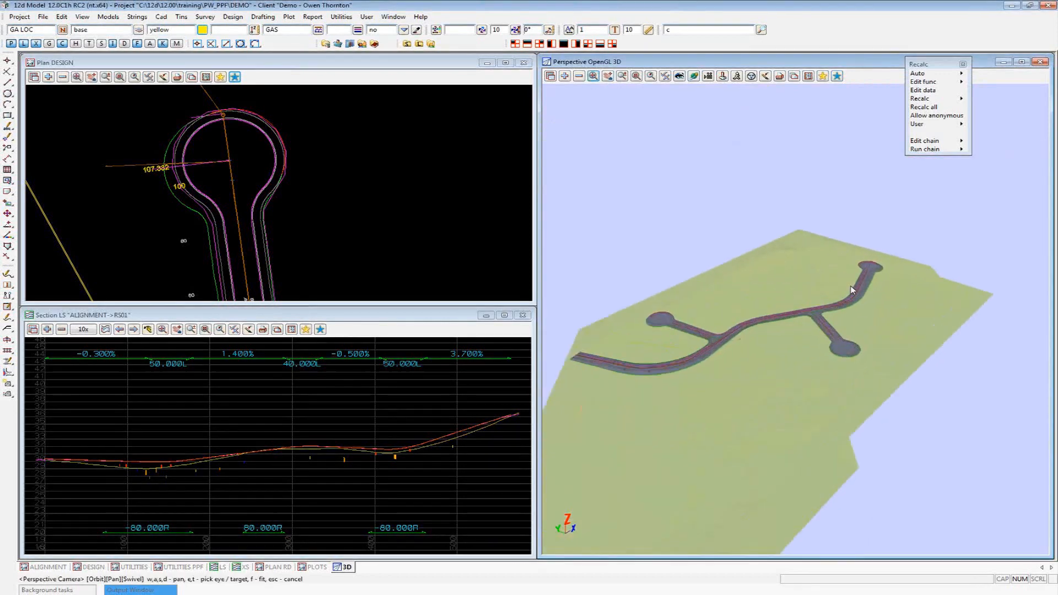
{"action": "scroll", "coordinate": [865, 292], "scroll_direction": "up", "scroll_amount": 2}
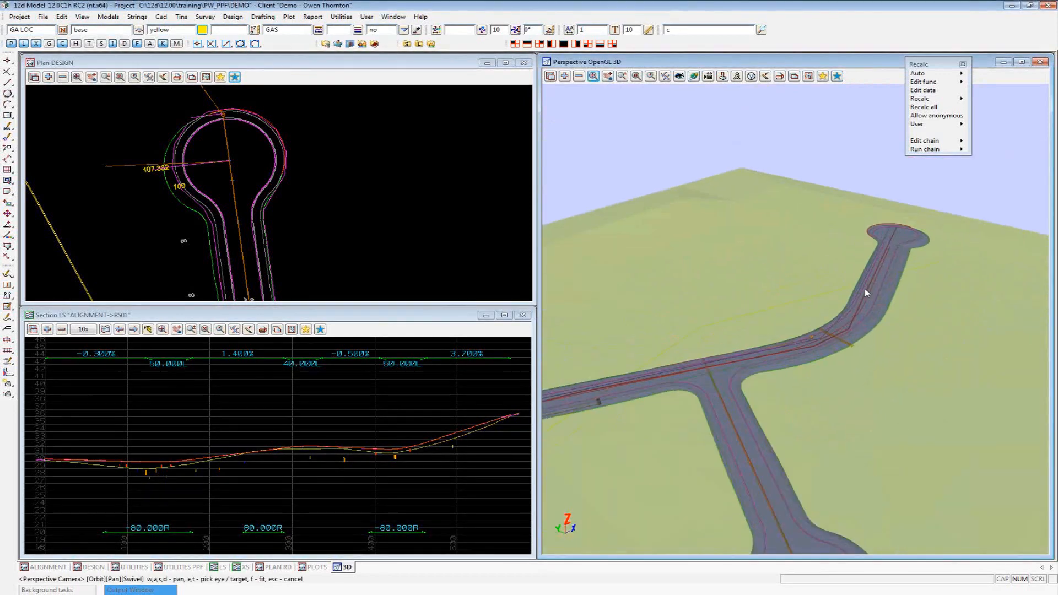
{"action": "scroll", "coordinate": [865, 289], "scroll_direction": "up", "scroll_amount": 3}
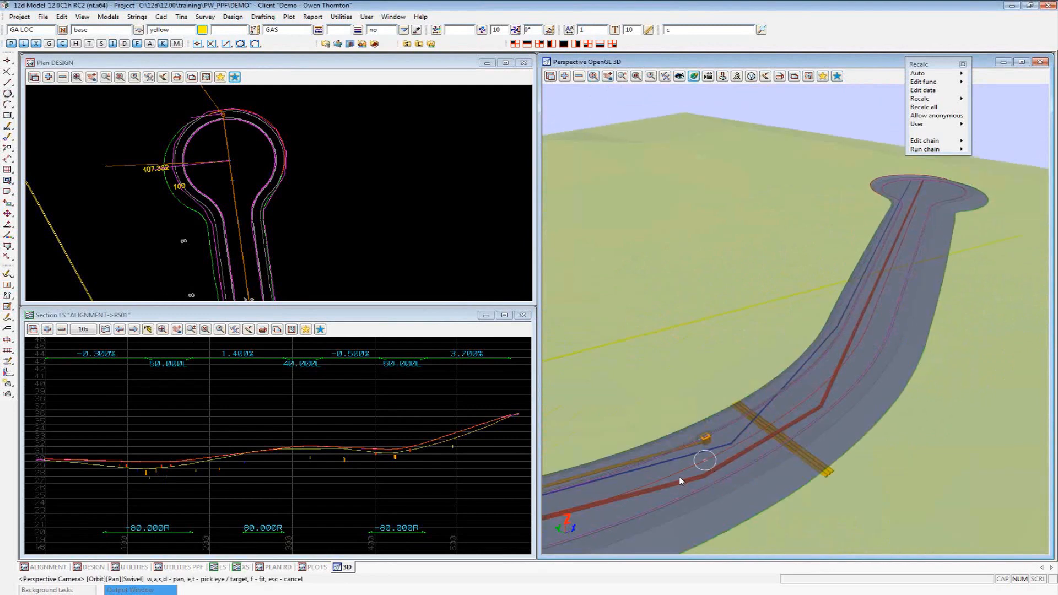
{"action": "mouse_move", "coordinate": [682, 481]}
{"action": "left_mouse_down"}
{"action": "mouse_move", "coordinate": [870, 403]}
{"action": "mouse_move", "coordinate": [705, 390]}
{"action": "mouse_move", "coordinate": [919, 350]}
{"action": "mouse_move", "coordinate": [754, 281]}
{"action": "mouse_move", "coordinate": [742, 239]}
{"action": "mouse_move", "coordinate": [756, 142]}
{"action": "left_mouse_up"}
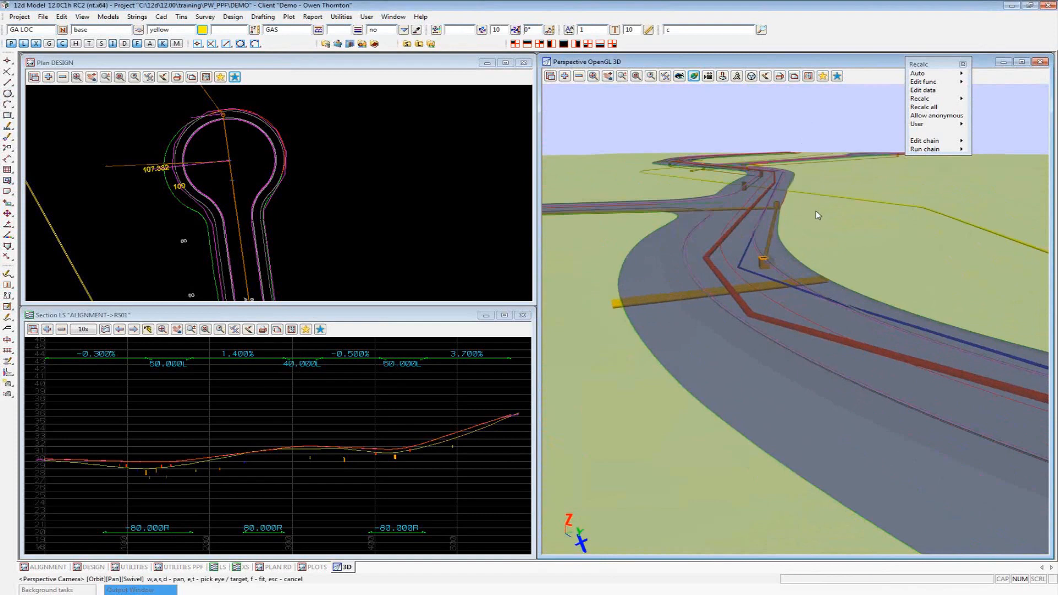
{"action": "left_click", "coordinate": [823, 76]}
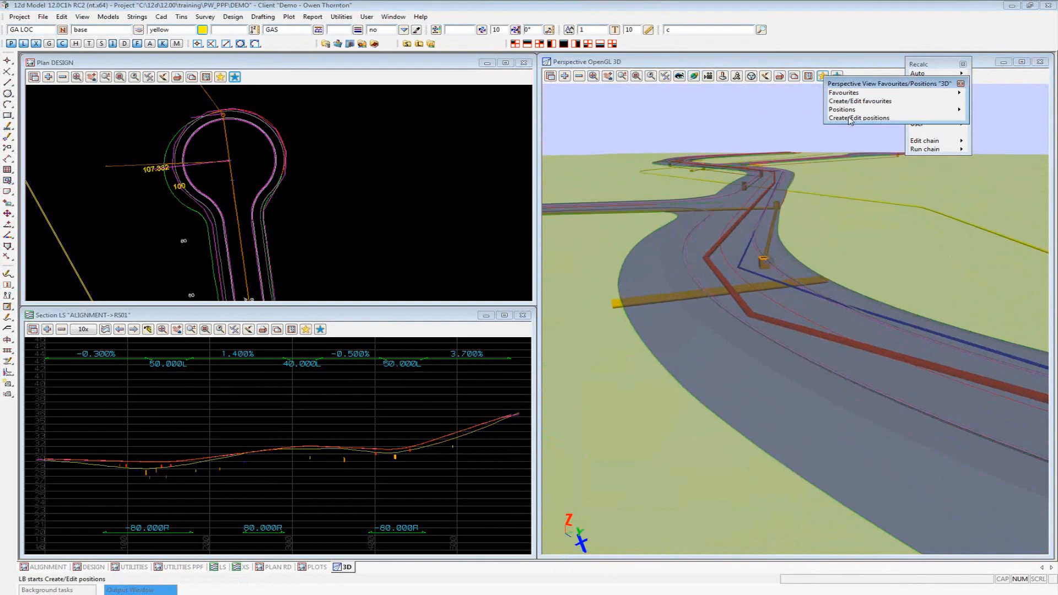
{"action": "left_click", "coordinate": [849, 118]}
{"action": "type", "text": "westward"}
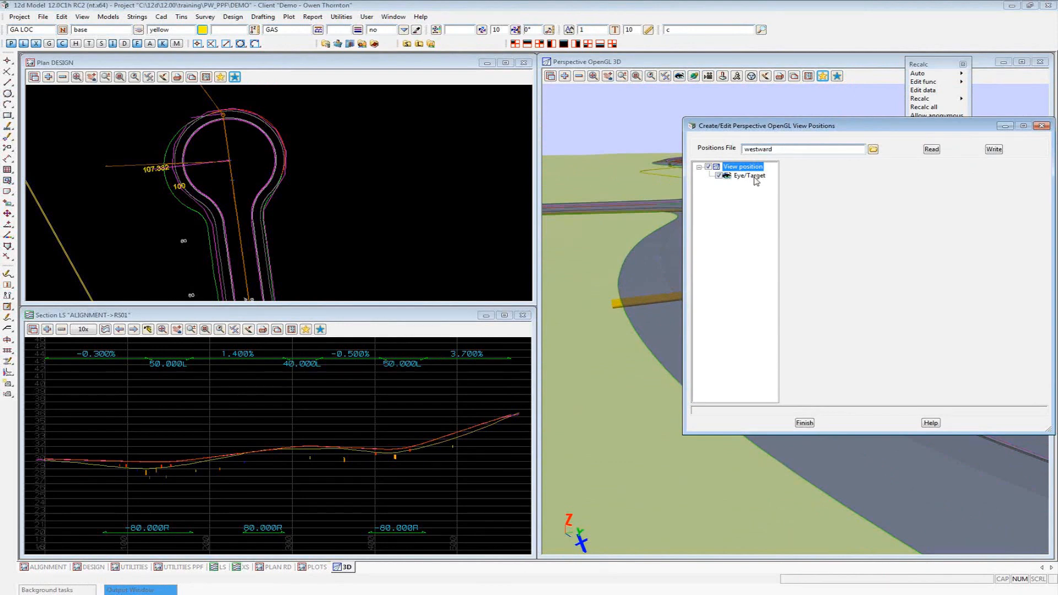
{"action": "left_click", "coordinate": [995, 150]}
{"action": "left_click", "coordinate": [804, 424]}
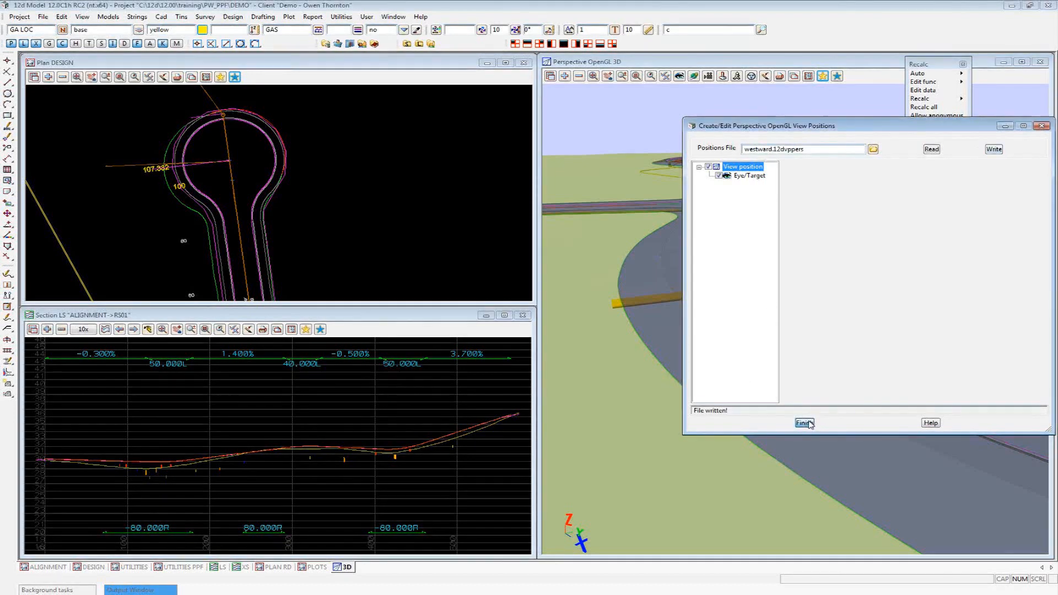
Fit the 3D perspective view to all data and recall the saved position westward.12dvppers
{"action": "left_click", "coordinate": [594, 77]}
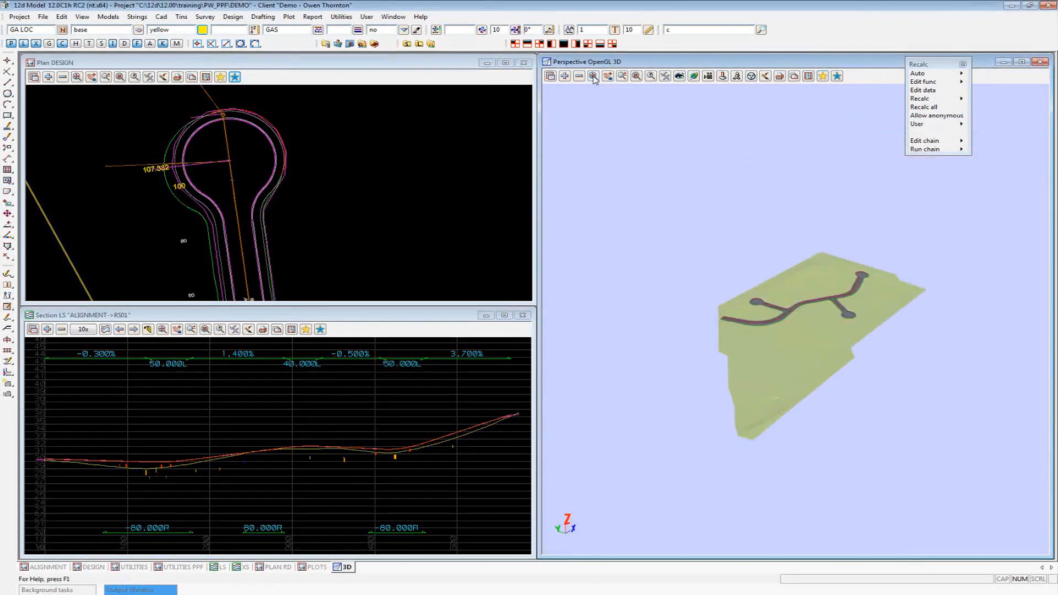
{"action": "left_click", "coordinate": [836, 78]}
{"action": "left_click", "coordinate": [883, 110]}
{"action": "double_click", "coordinate": [884, 109]}
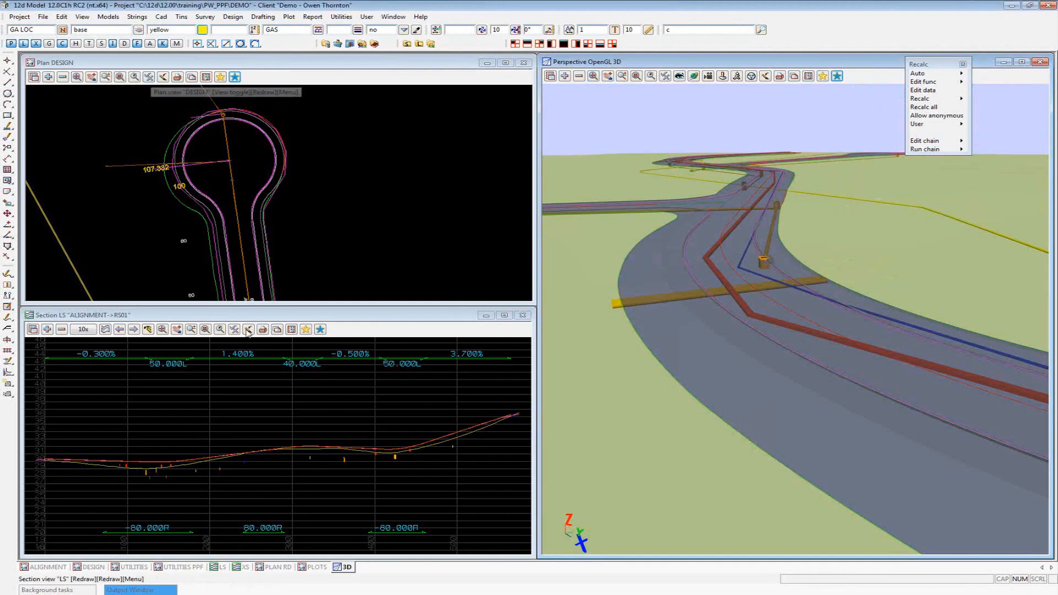
Turn on the display of Z values in the DESIGN plan view, keeping the Toggle menu beside the cul-de-sac
{"action": "left_click", "coordinate": [150, 77]}
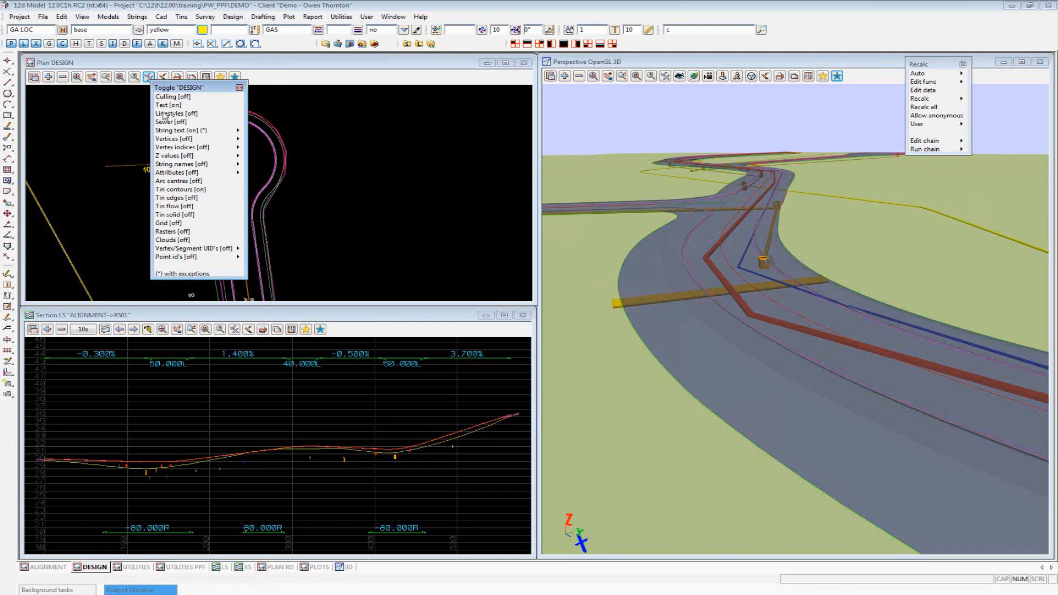
{"action": "left_click_drag", "start_coordinate": [194, 87], "coordinate": [362, 101]}
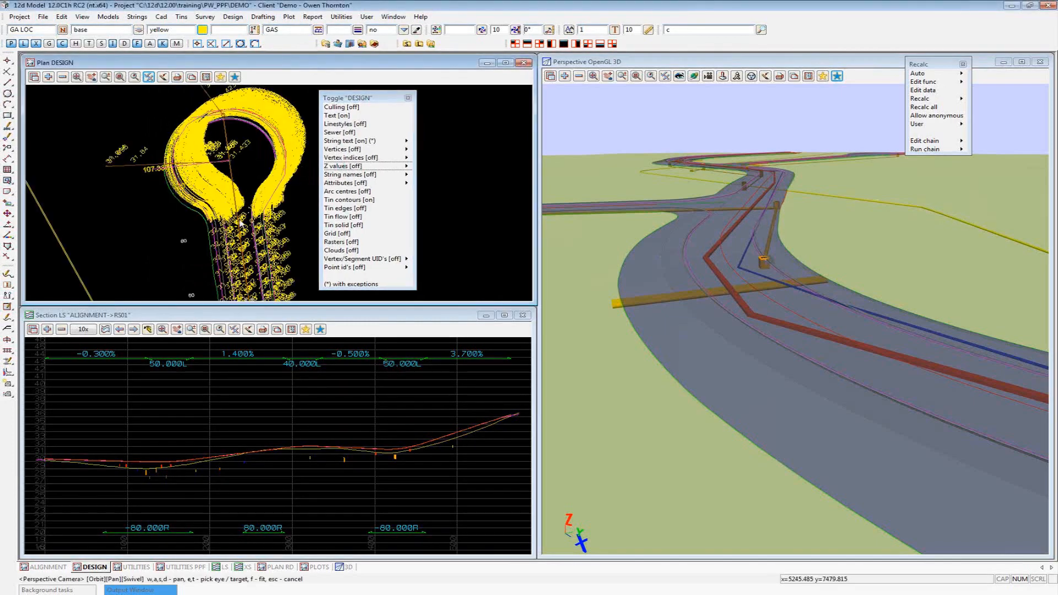
{"action": "scroll", "coordinate": [160, 165], "scroll_direction": "down", "scroll_amount": 1}
{"action": "scroll", "coordinate": [159, 165], "scroll_direction": "down", "scroll_amount": 1}
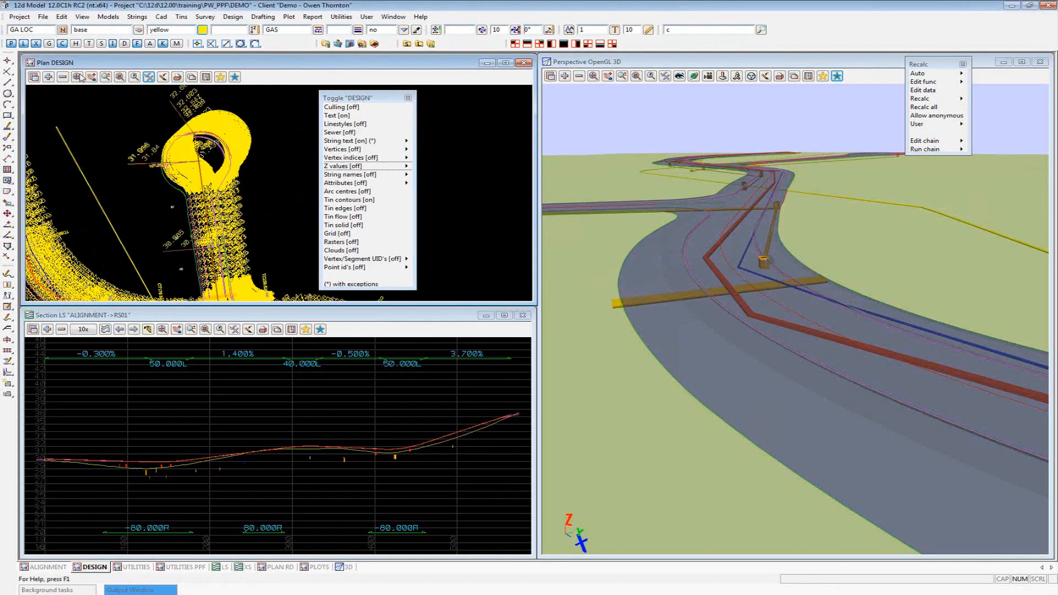
Turn off the Z values in the DESIGN plan view, and toggle its vertices on and back off
{"action": "left_click", "coordinate": [343, 167]}
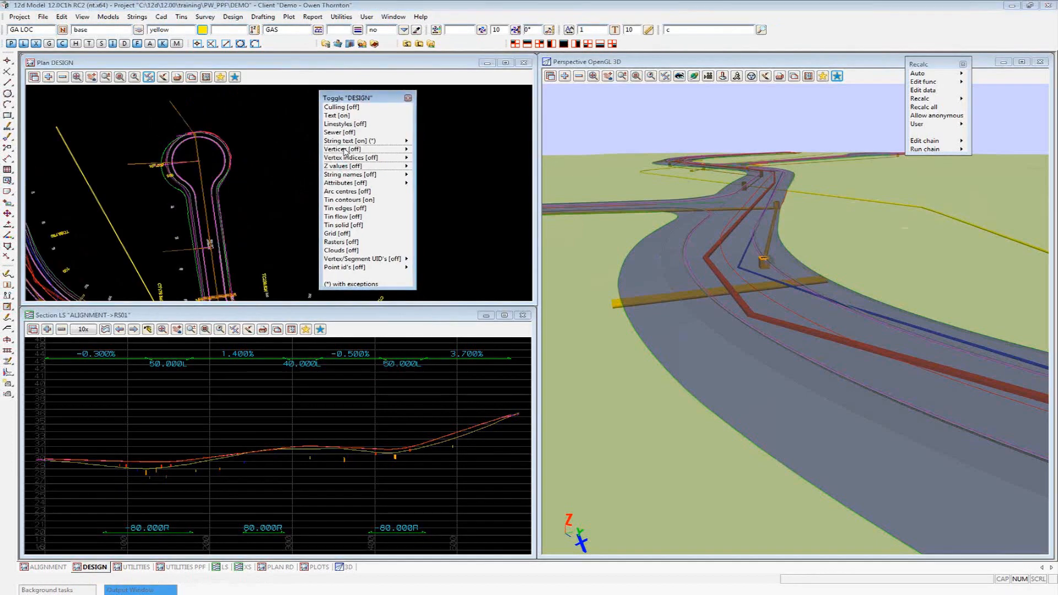
{"action": "left_click", "coordinate": [344, 150]}
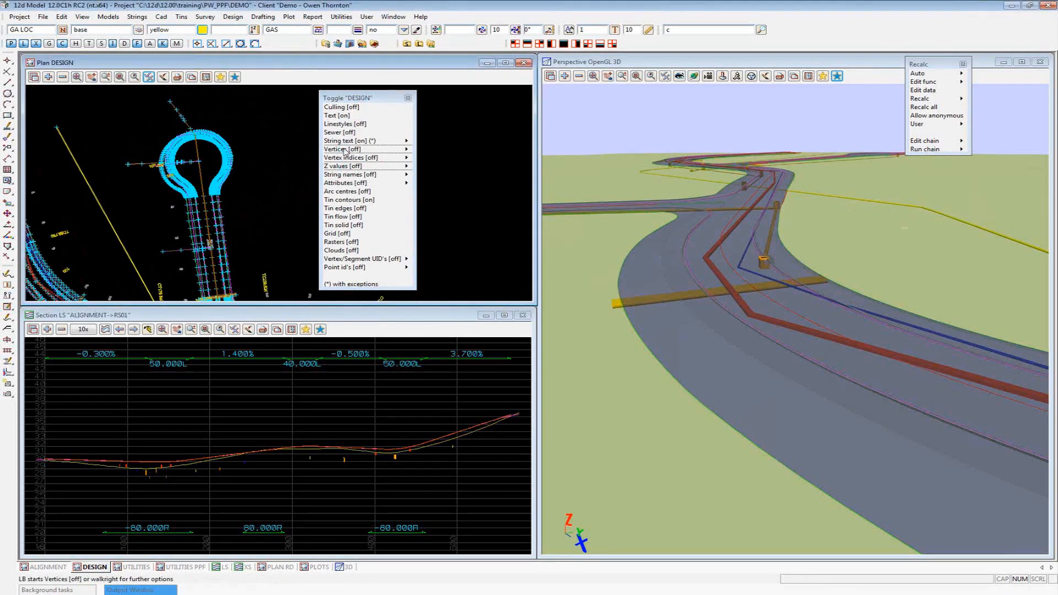
{"action": "left_click", "coordinate": [345, 151]}
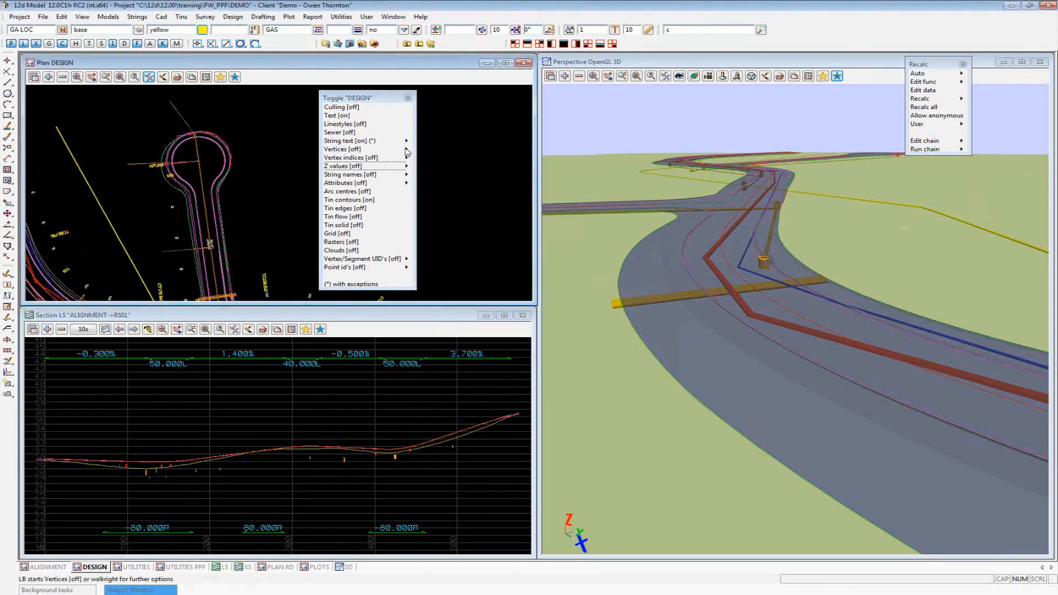
Try to set the SEWER model's Z values state to off for the DESIGN plan view
{"action": "mouse_move", "coordinate": [406, 150]}
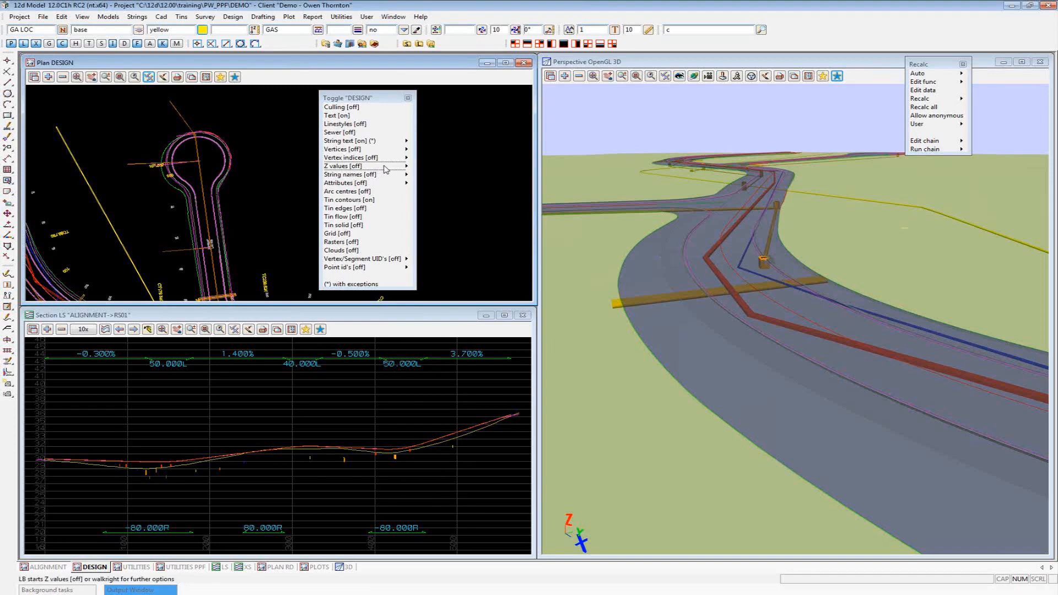
{"action": "mouse_move", "coordinate": [408, 168]}
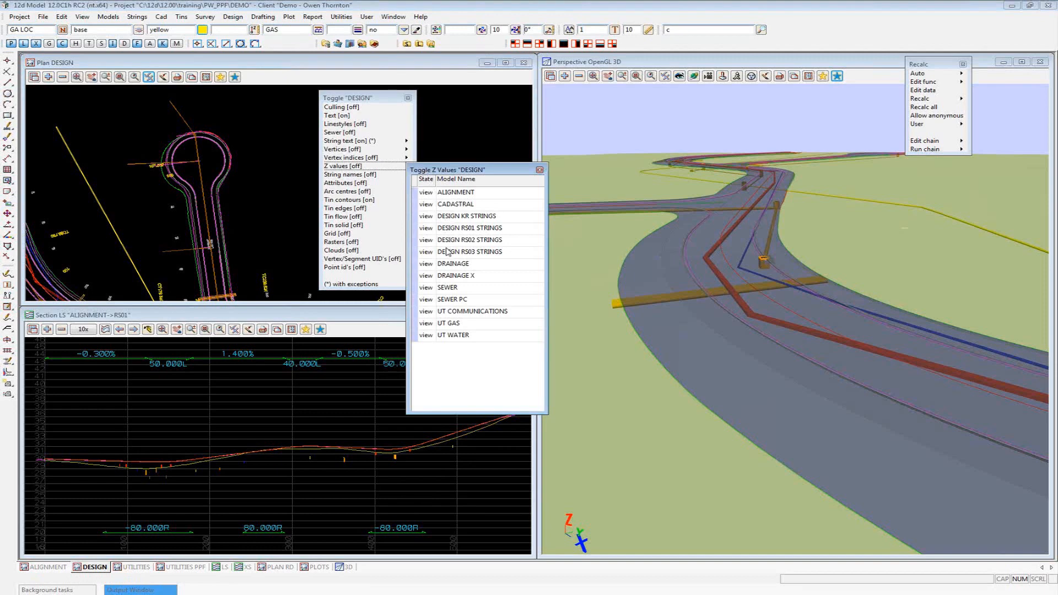
{"action": "left_click", "coordinate": [430, 291]}
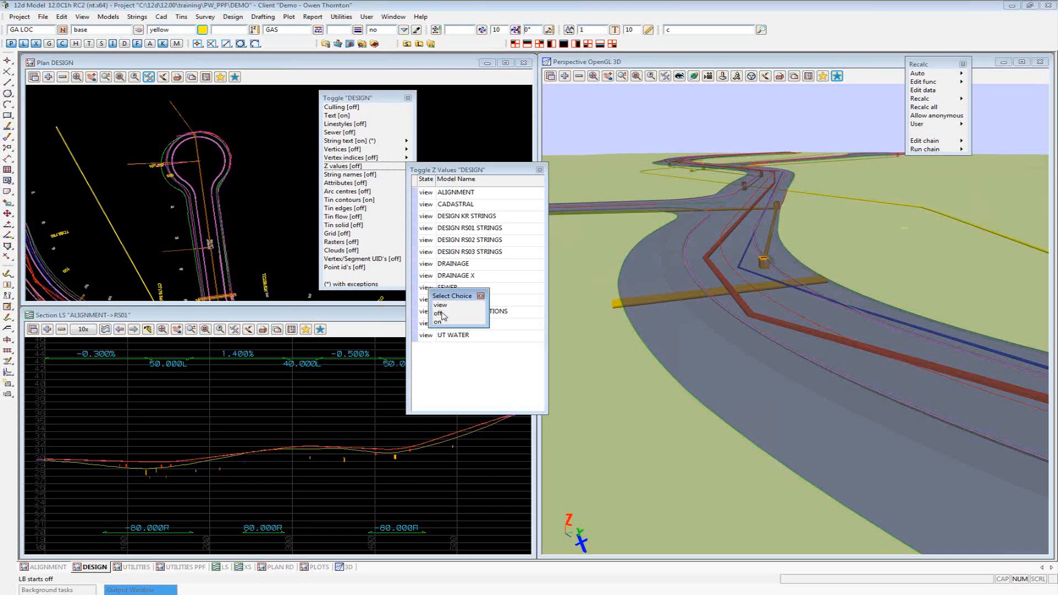
{"action": "left_click", "coordinate": [441, 314]}
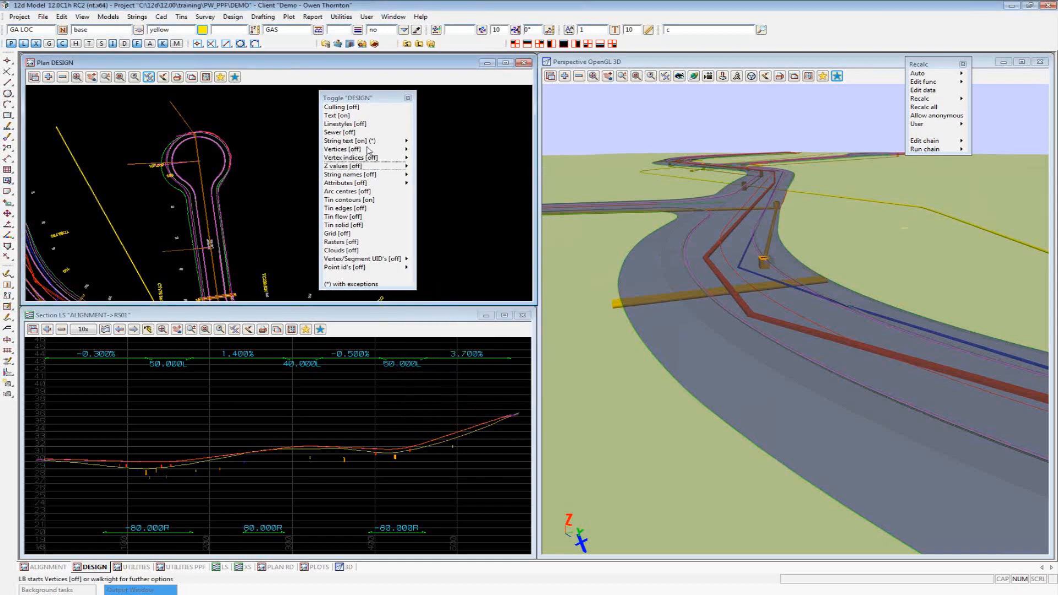
Override the SEWER model's vertices to on in the DESIGN plan view, and toggle all vertices on and back off
{"action": "mouse_move", "coordinate": [408, 150]}
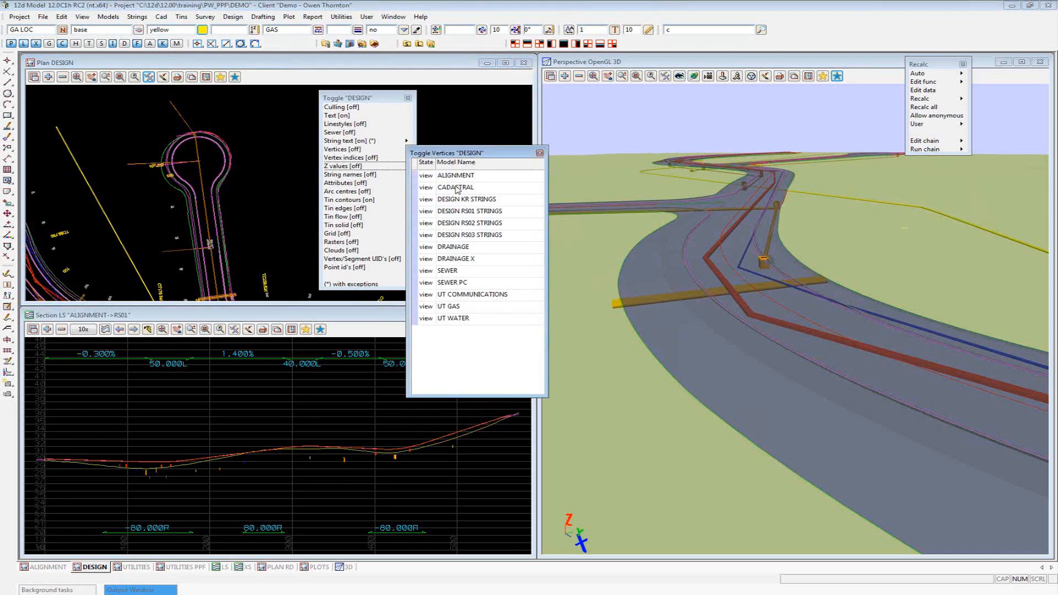
{"action": "left_click", "coordinate": [432, 280]}
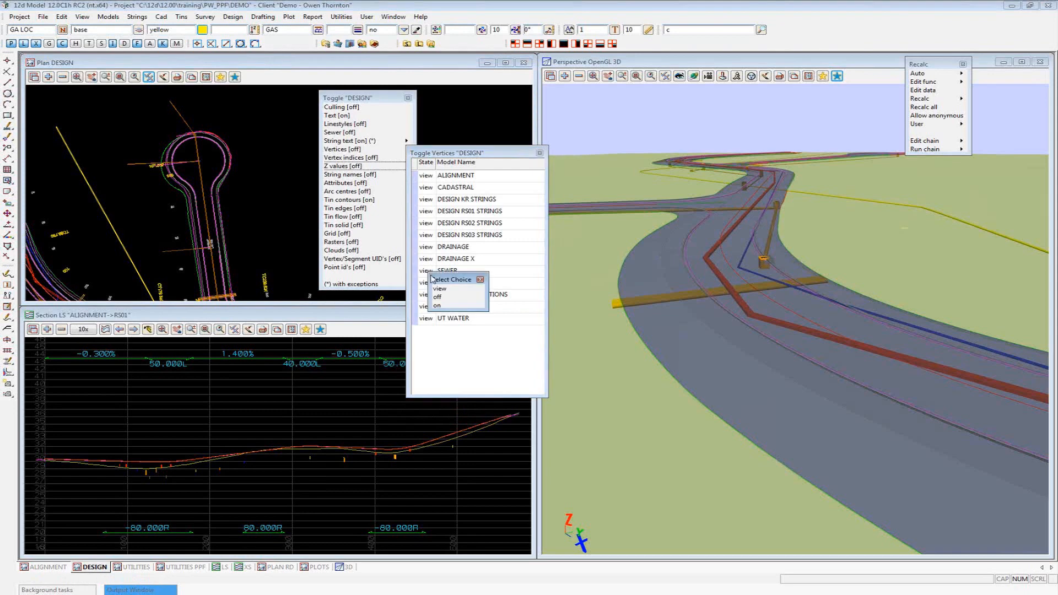
{"action": "left_click", "coordinate": [441, 306]}
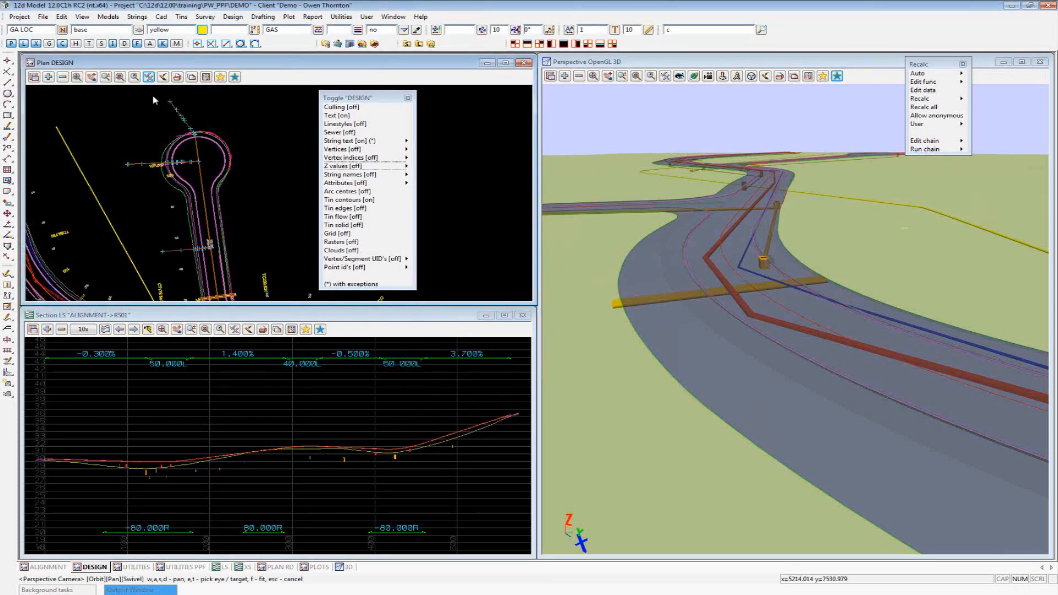
{"action": "scroll", "coordinate": [154, 100], "scroll_direction": "up", "scroll_amount": 3}
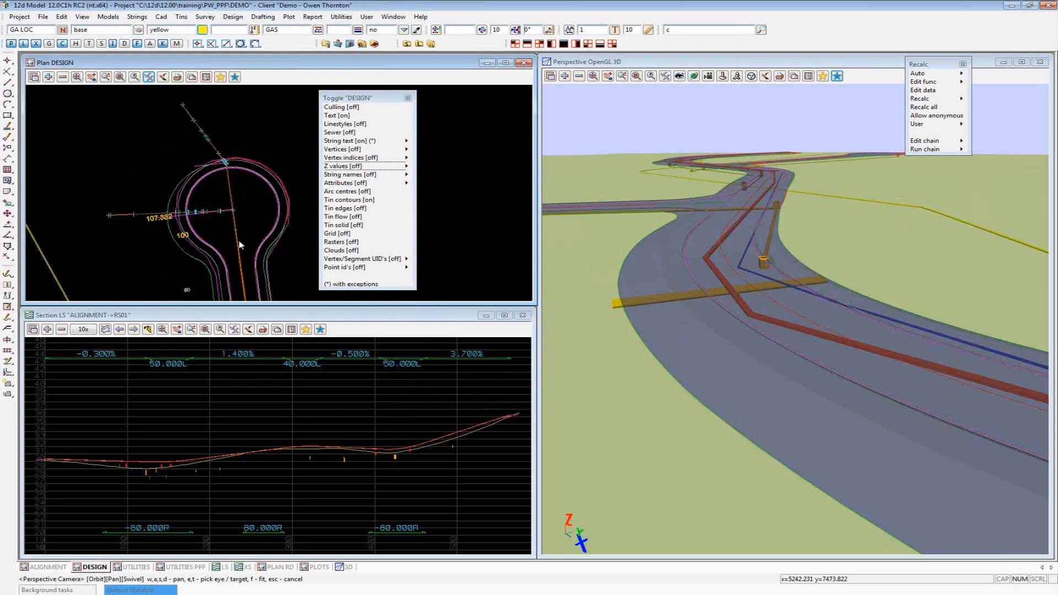
{"action": "scroll", "coordinate": [246, 264], "scroll_direction": "up", "scroll_amount": 2}
{"action": "scroll", "coordinate": [251, 254], "scroll_direction": "down", "scroll_amount": 1}
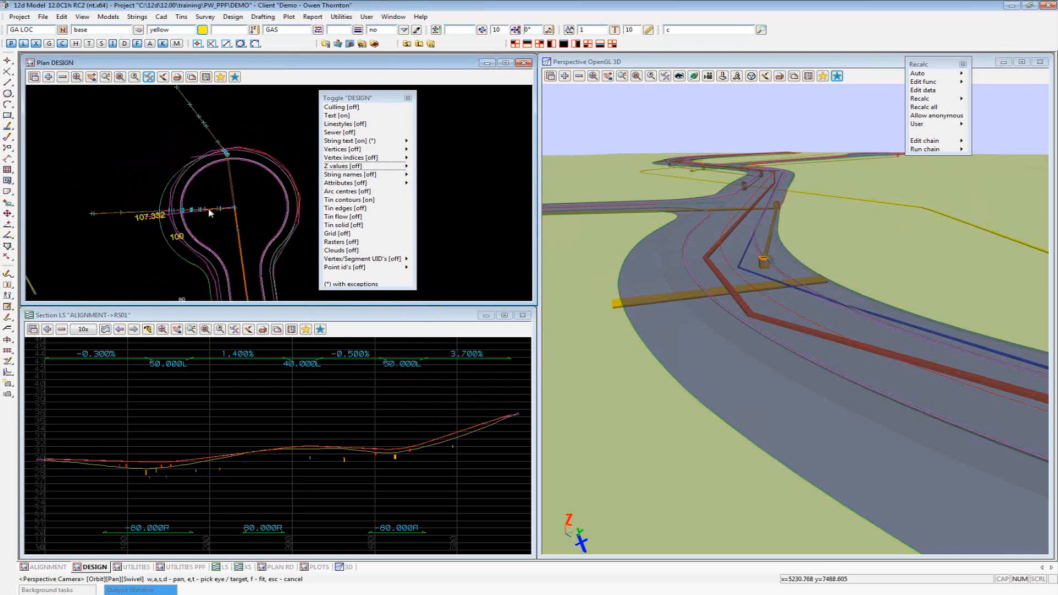
{"action": "scroll", "coordinate": [254, 177], "scroll_direction": "down", "scroll_amount": 3}
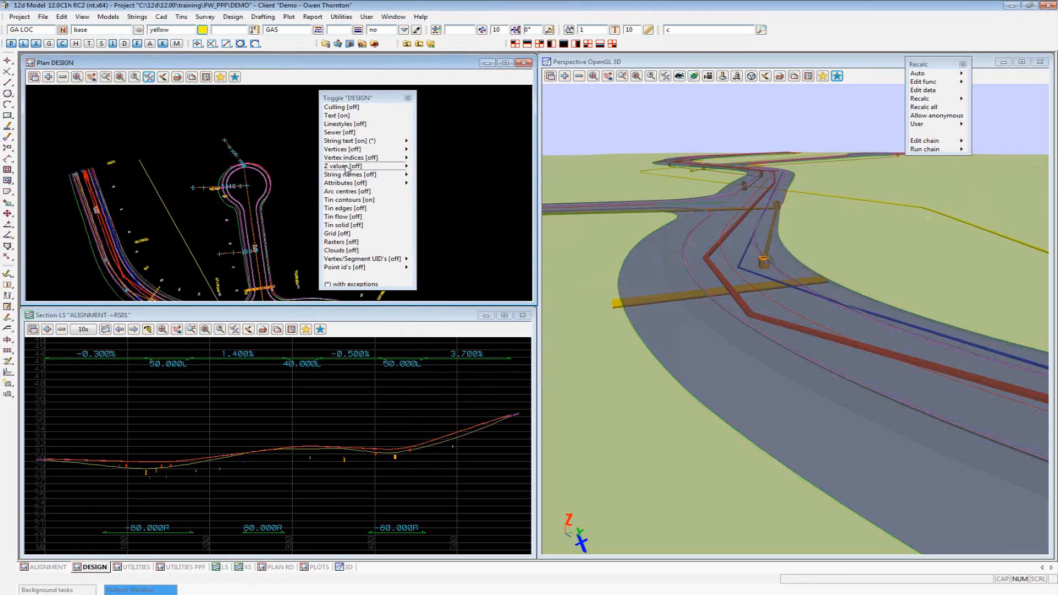
{"action": "left_click", "coordinate": [342, 149]}
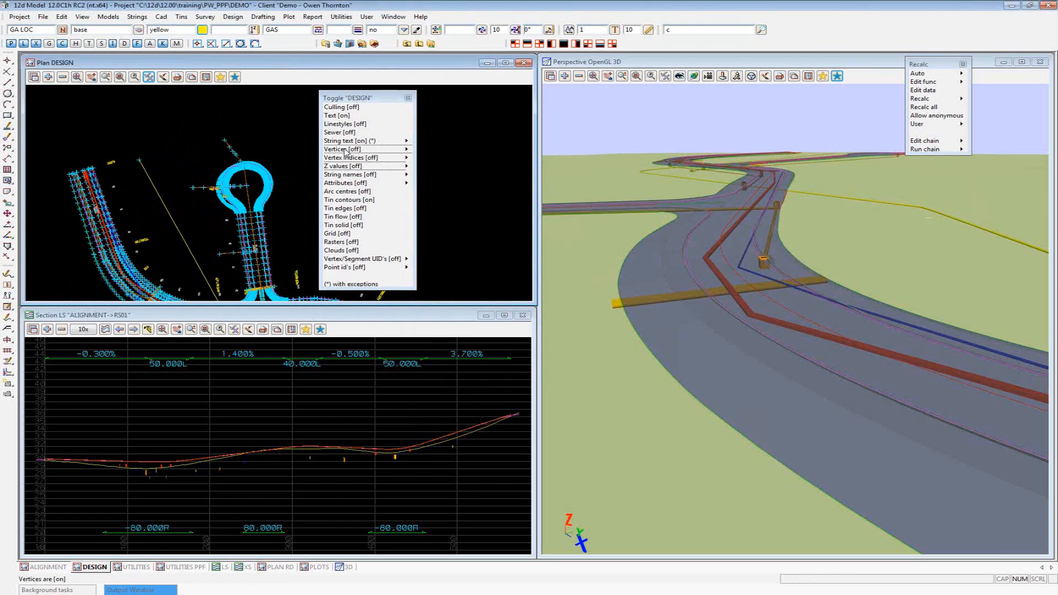
{"action": "left_click", "coordinate": [346, 150]}
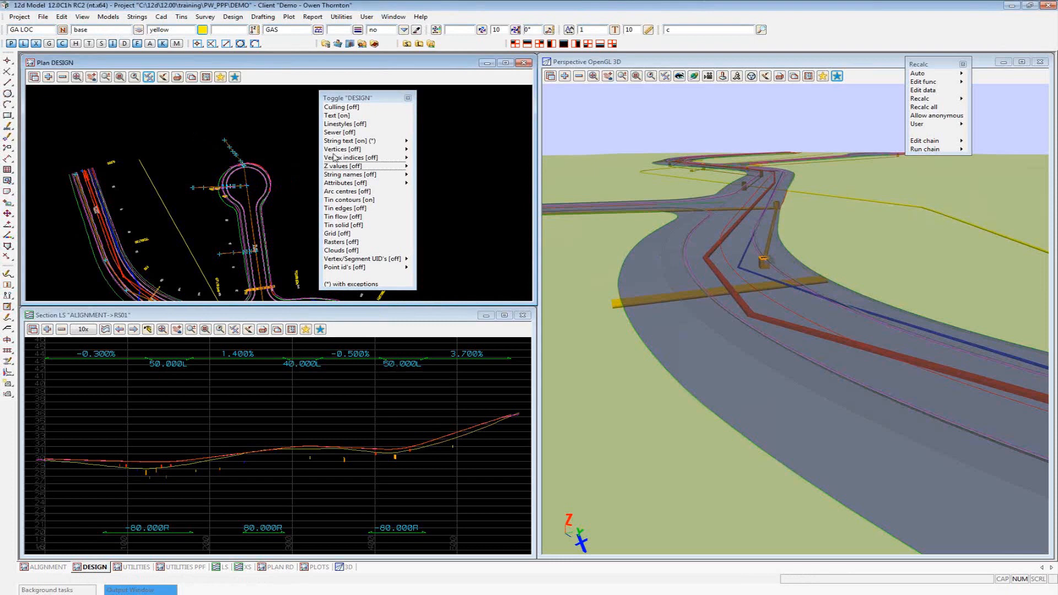
Override the SEWER model's vertices to off in the DESIGN plan view, and switch the view's vertices on and off again
{"action": "mouse_move", "coordinate": [407, 149]}
{"action": "left_click", "coordinate": [428, 272]}
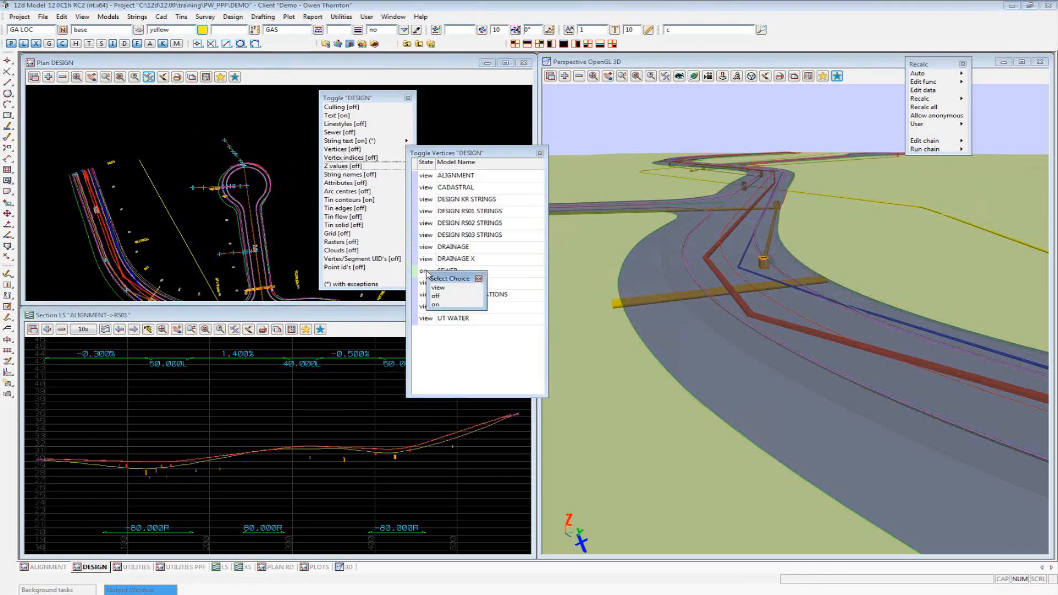
{"action": "left_click", "coordinate": [439, 297]}
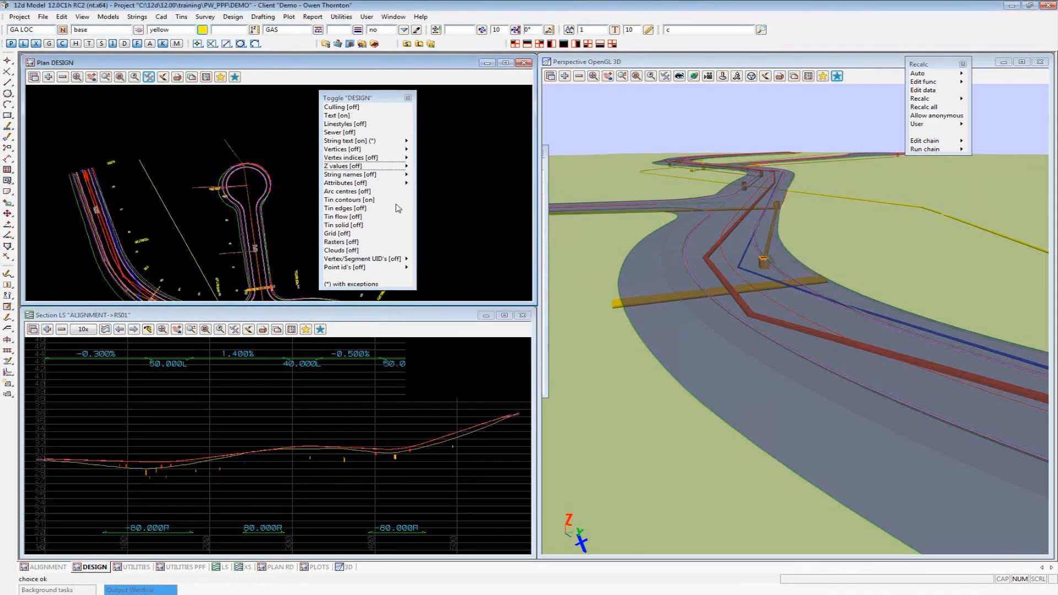
{"action": "left_click", "coordinate": [338, 151]}
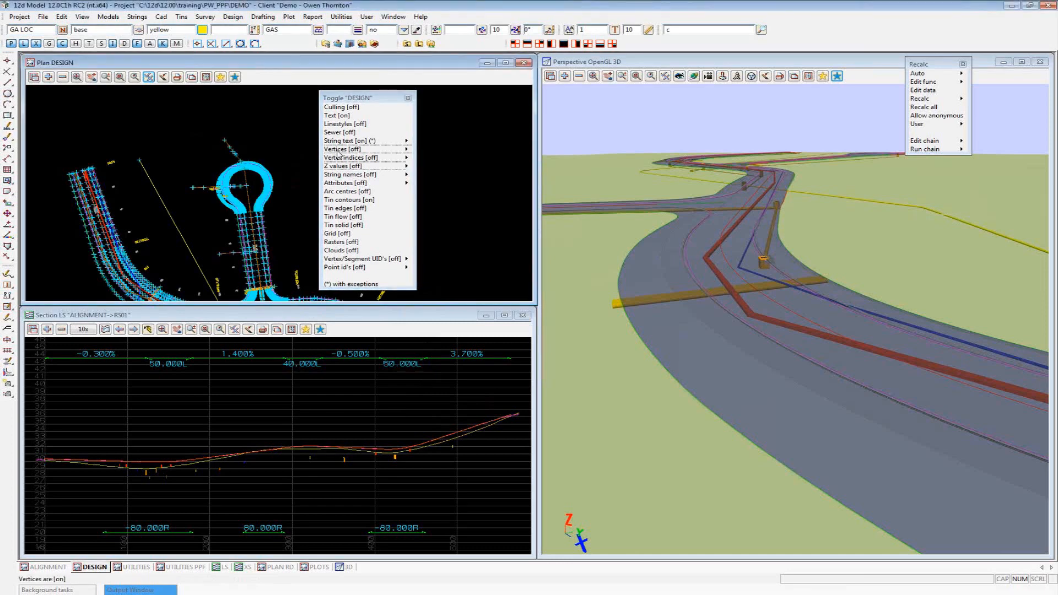
{"action": "left_click", "coordinate": [338, 151]}
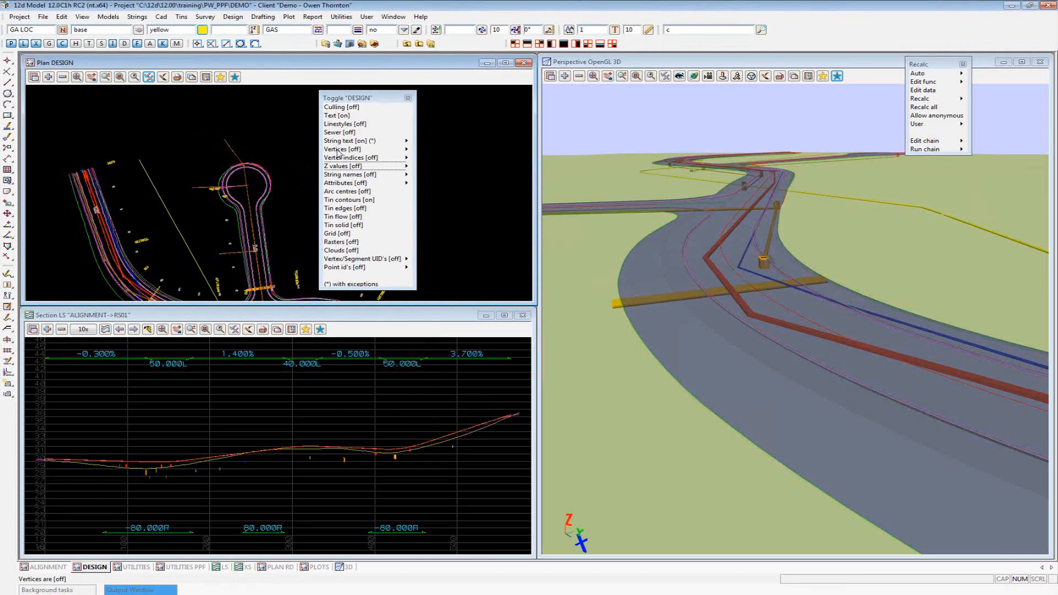
Return the SEWER model's vertices state to view in the DESIGN plan view's vertex toggles
{"action": "left_click", "coordinate": [407, 153]}
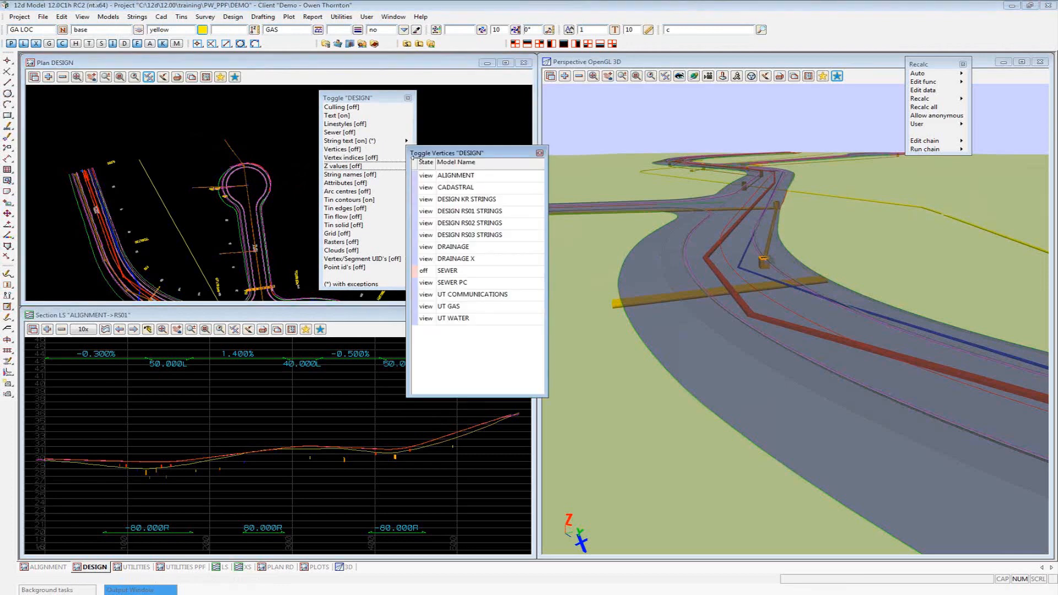
{"action": "left_click", "coordinate": [428, 274]}
{"action": "right_click", "coordinate": [425, 274]}
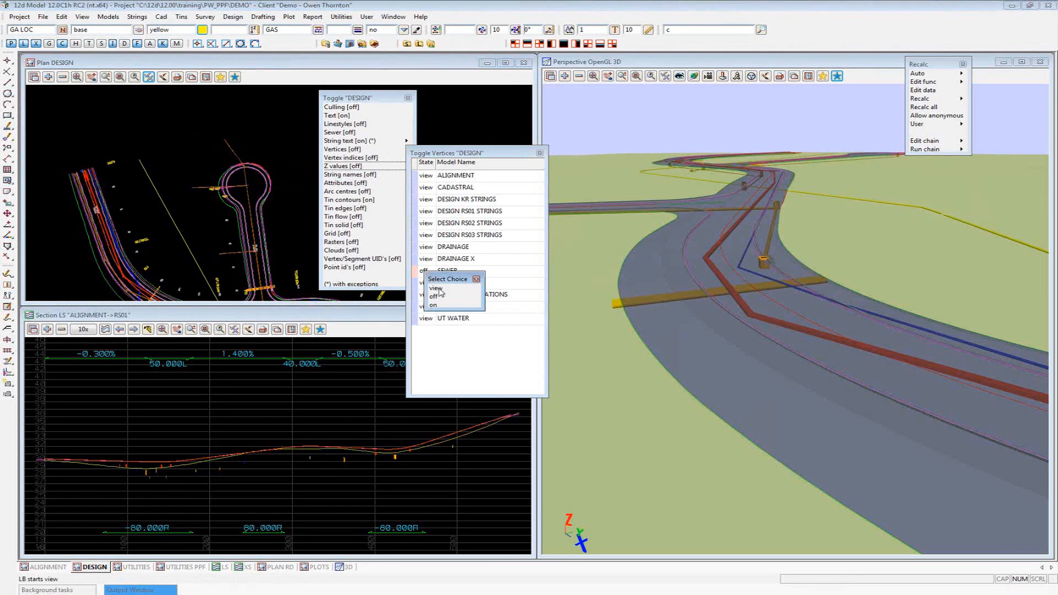
{"action": "left_click", "coordinate": [437, 288]}
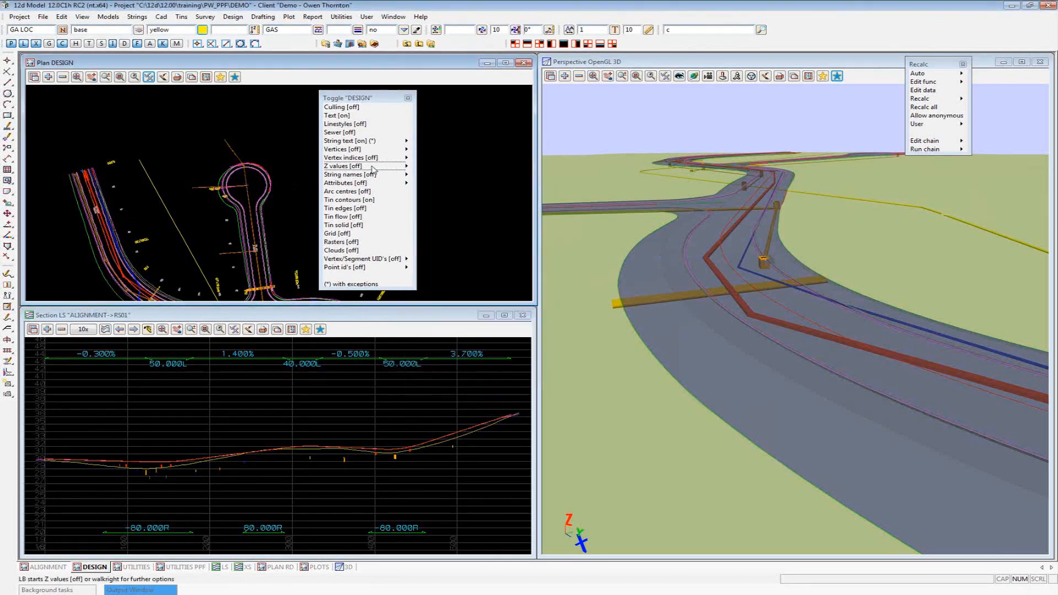
Check the per-model Z values states of the DESIGN plan view and close its Toggle menu
{"action": "mouse_move", "coordinate": [402, 168]}
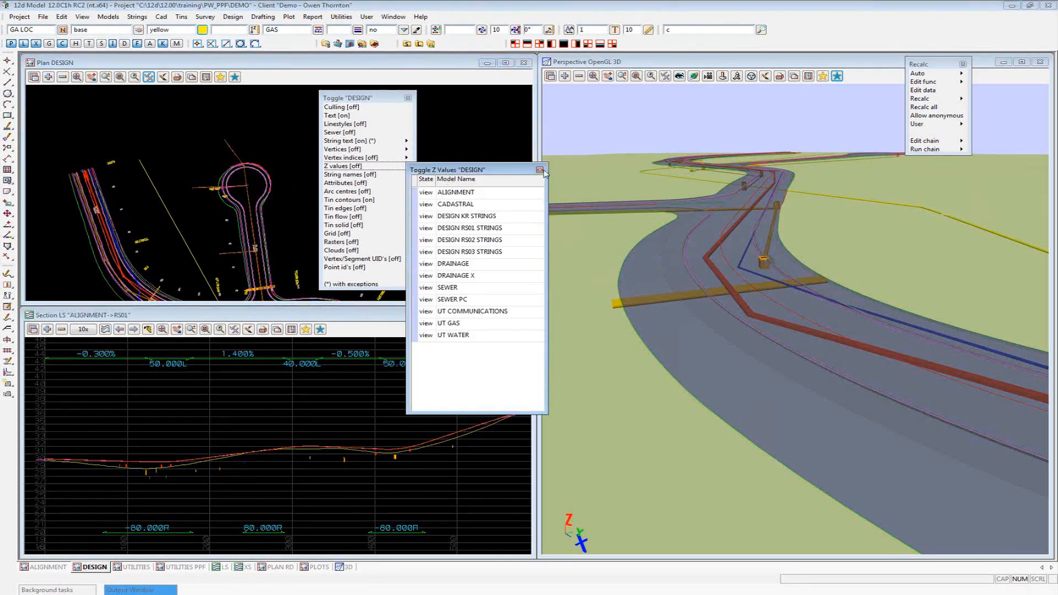
{"action": "left_click", "coordinate": [541, 170]}
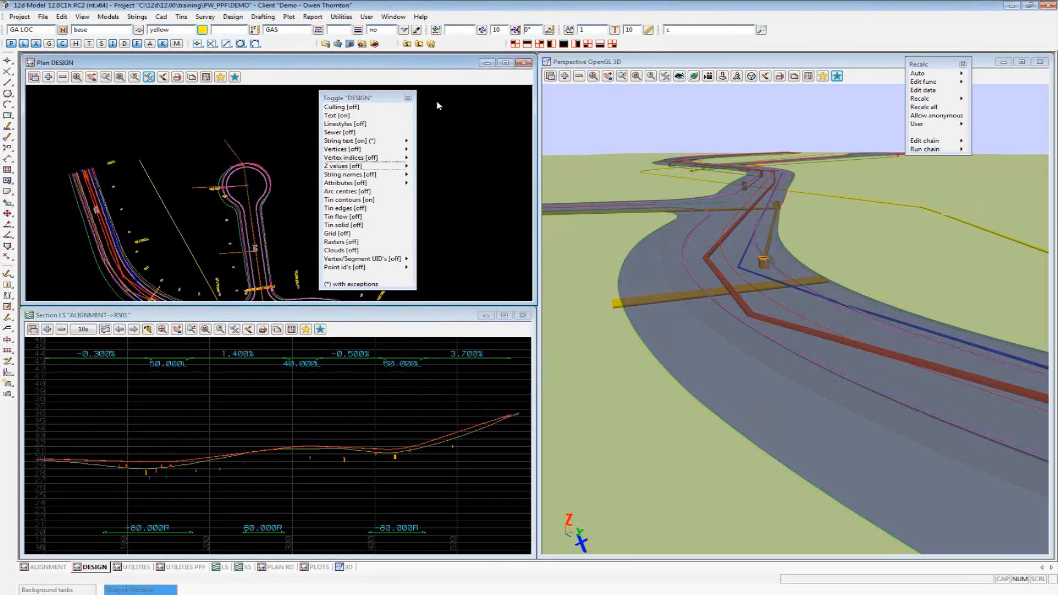
{"action": "left_click", "coordinate": [409, 99]}
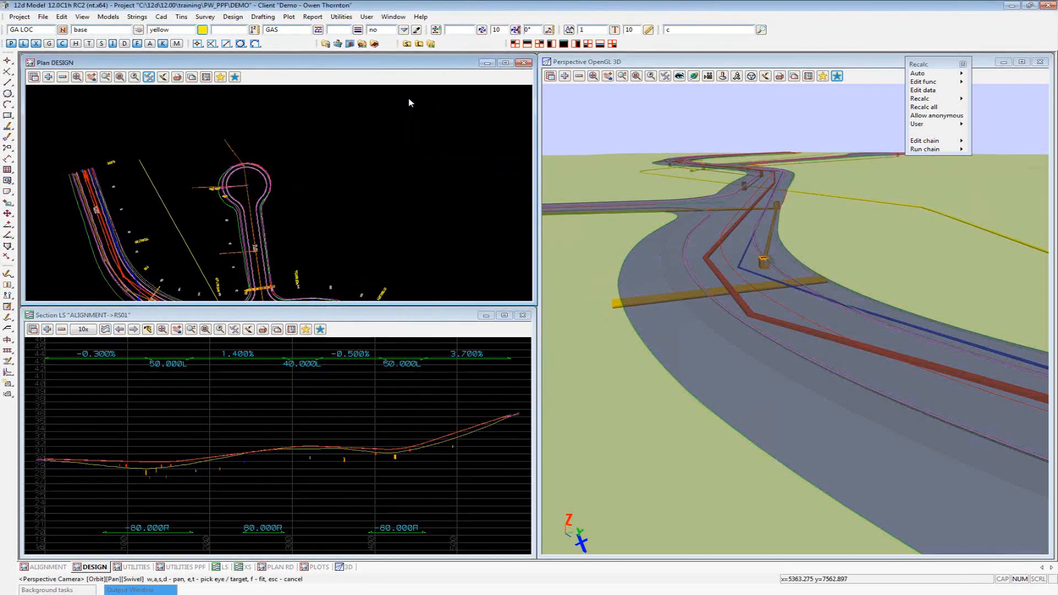
Fit the DESIGN plan view to all data, zoomed out slightly, and look at its view properties
{"action": "left_click", "coordinate": [78, 77]}
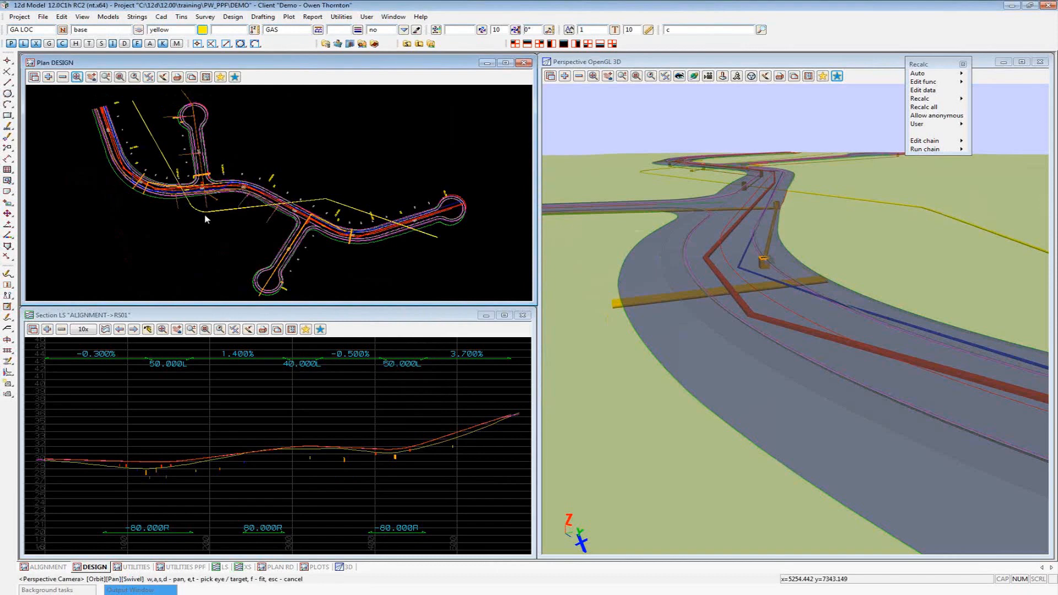
{"action": "scroll", "coordinate": [205, 219], "scroll_direction": "down", "scroll_amount": 1}
{"action": "scroll", "coordinate": [205, 219], "scroll_direction": "down", "scroll_amount": 1}
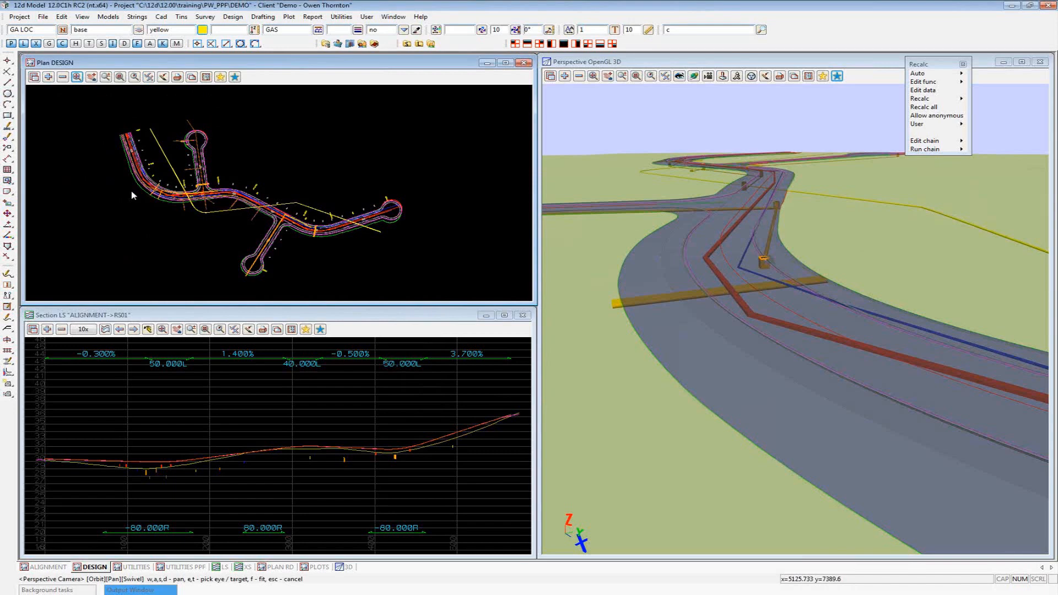
{"action": "scroll", "coordinate": [131, 191], "scroll_direction": "down", "scroll_amount": 2}
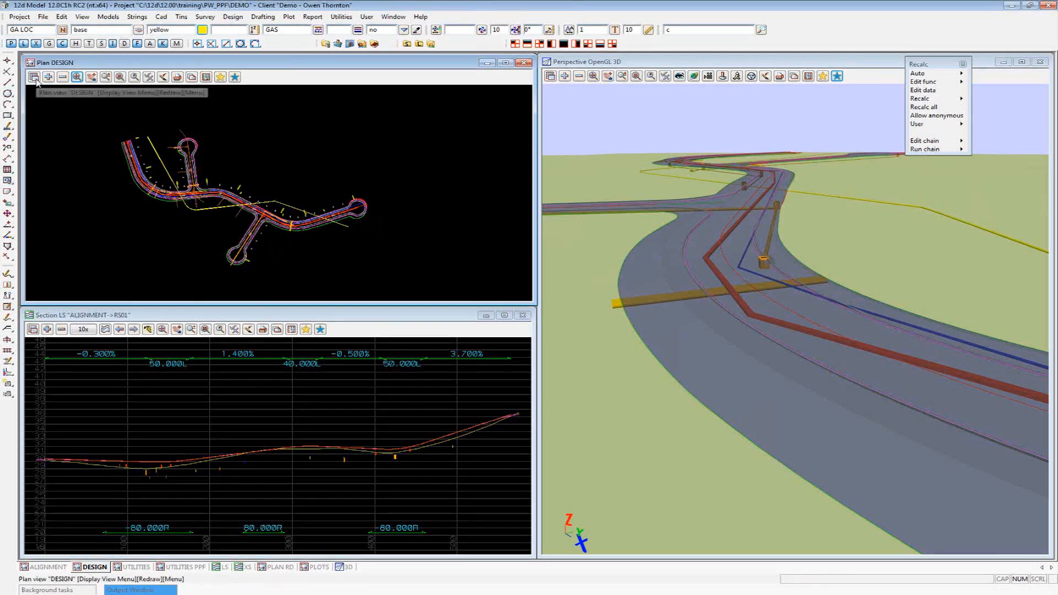
{"action": "left_click", "coordinate": [205, 77]}
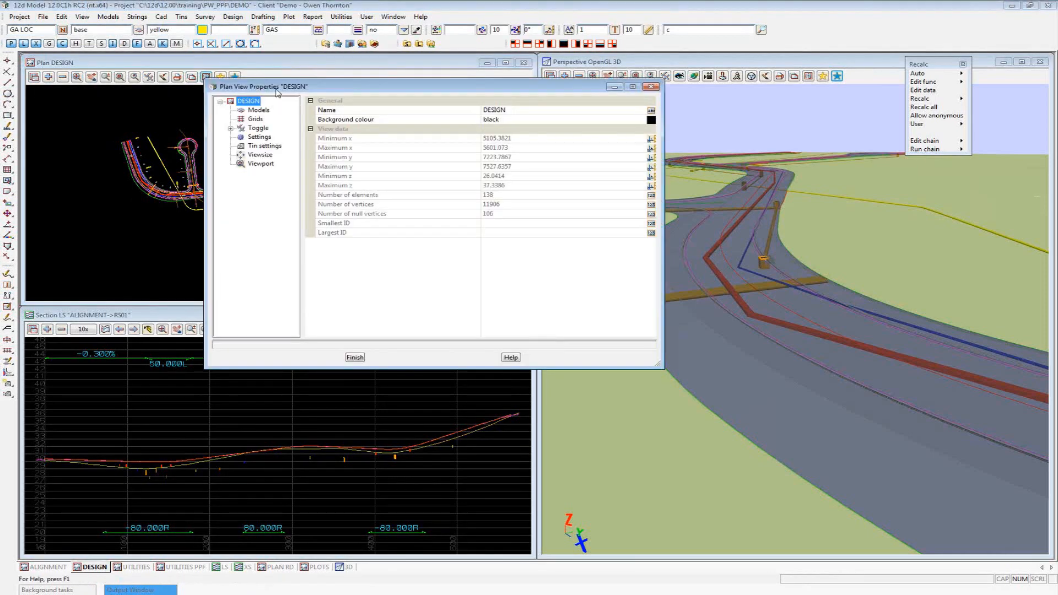
{"action": "left_click", "coordinate": [651, 88]}
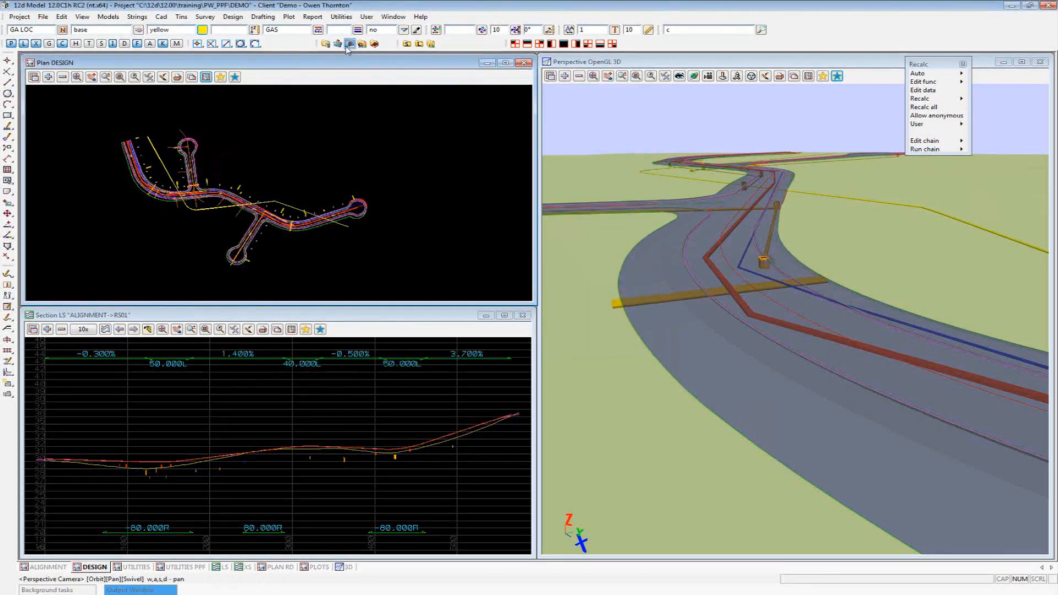
Set the DESIGN plan view's text quick threshold to 4 pixels and its none threshold to 2 pixels
{"action": "left_click", "coordinate": [34, 77]}
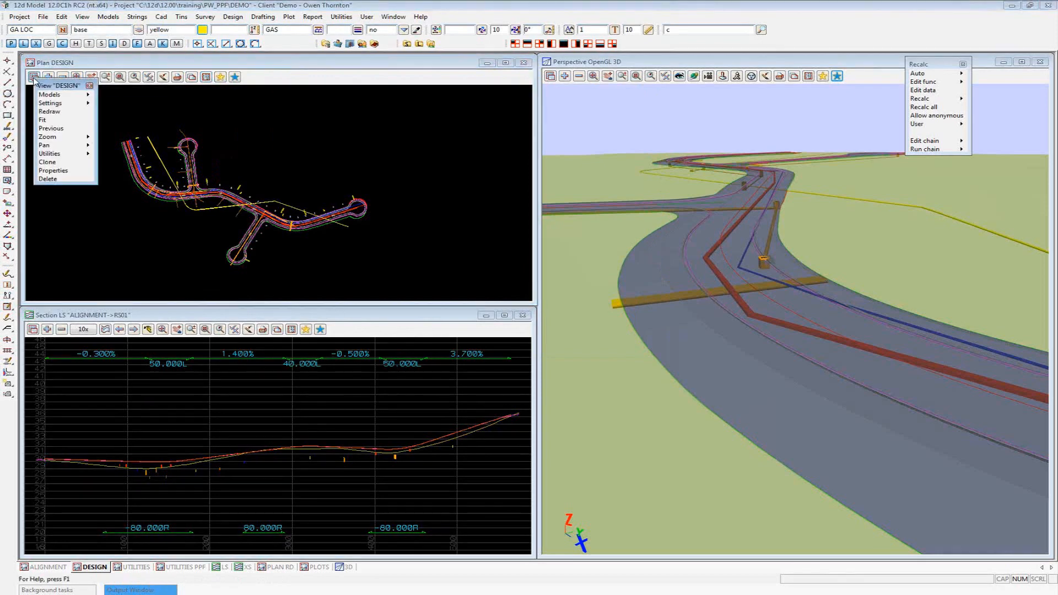
{"action": "left_click", "coordinate": [80, 104]}
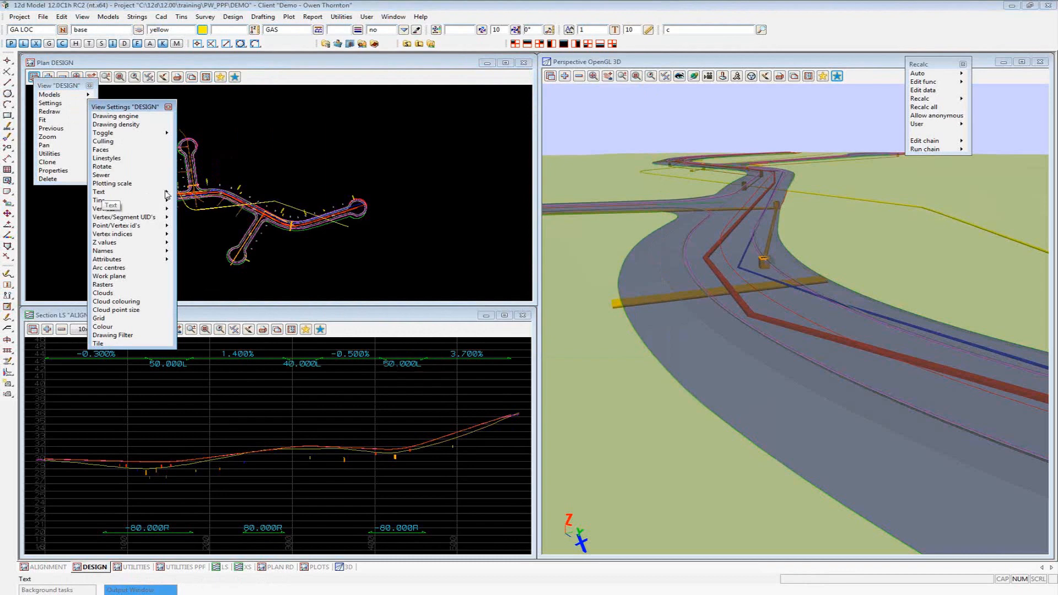
{"action": "left_click", "coordinate": [101, 193]}
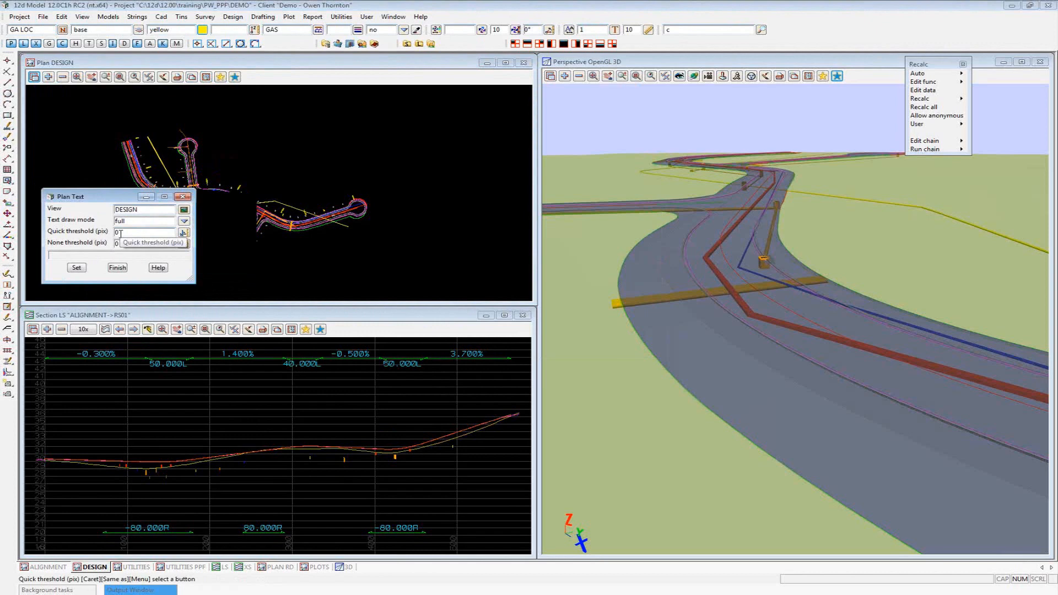
{"action": "double_click", "coordinate": [120, 233]}
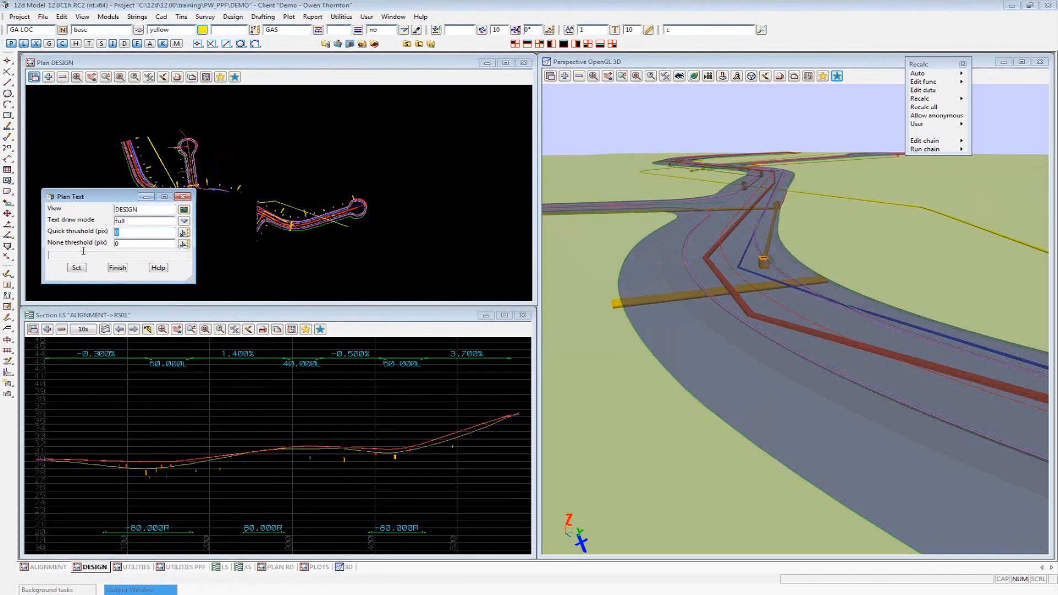
{"action": "type", "text": "4"}
{"action": "key", "text": "Tab"}
{"action": "type", "text": "2"}
{"action": "left_click", "coordinate": [76, 268]}
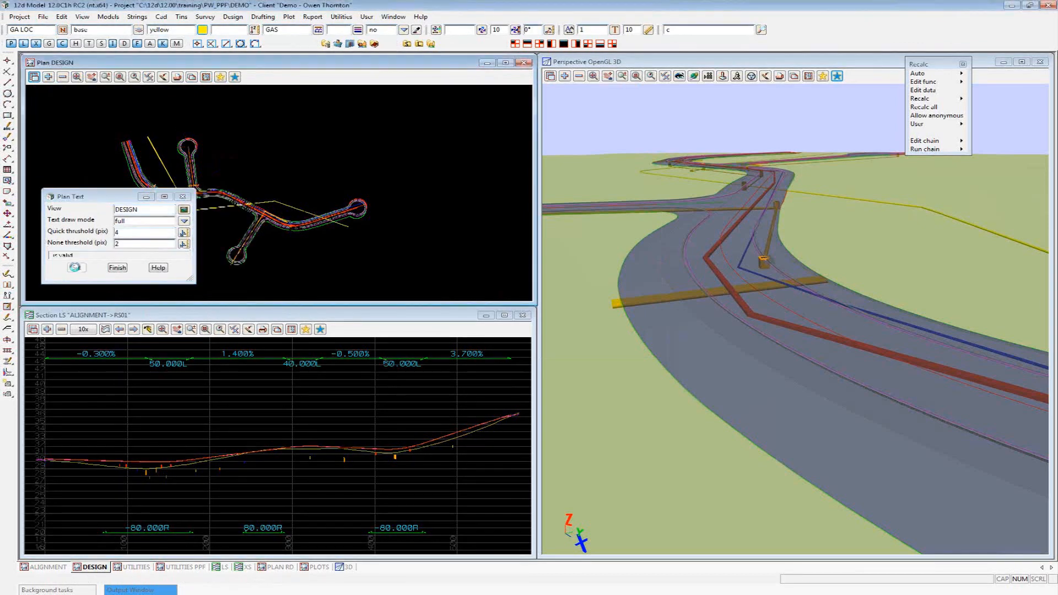
Close the text settings and examine how the DESIGN plan view's text draws at closer range
{"action": "left_click", "coordinate": [118, 268]}
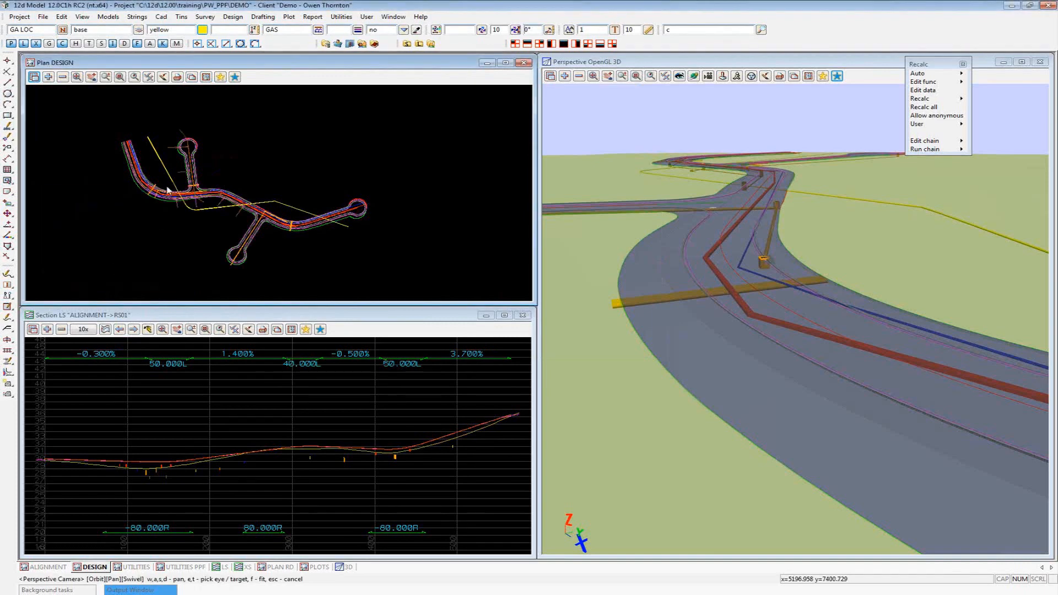
{"action": "scroll", "coordinate": [164, 200], "scroll_direction": "up", "scroll_amount": 3}
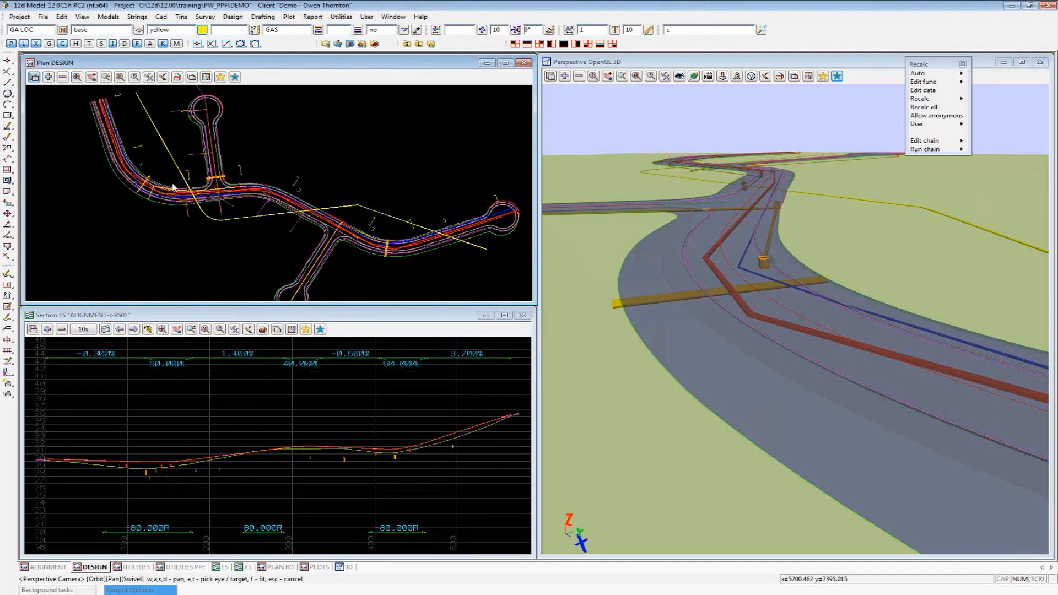
{"action": "scroll", "coordinate": [172, 189], "scroll_direction": "up", "scroll_amount": 1}
{"action": "scroll", "coordinate": [172, 187], "scroll_direction": "up", "scroll_amount": 1}
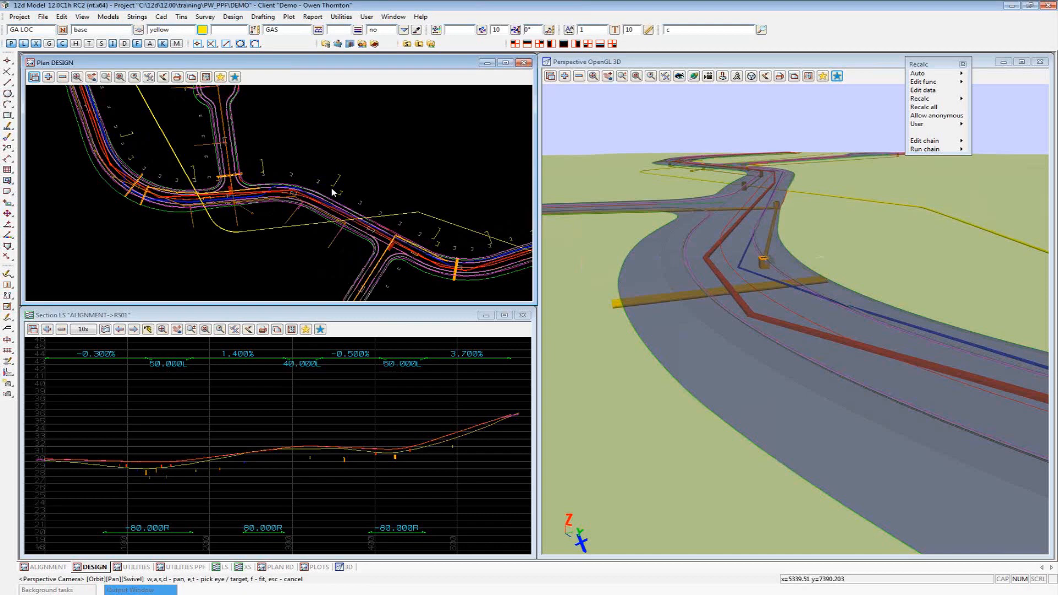
Set the DESIGN plan view's text quick and none thresholds to 0 pixels and fit the view to all data
{"action": "left_click", "coordinate": [33, 79]}
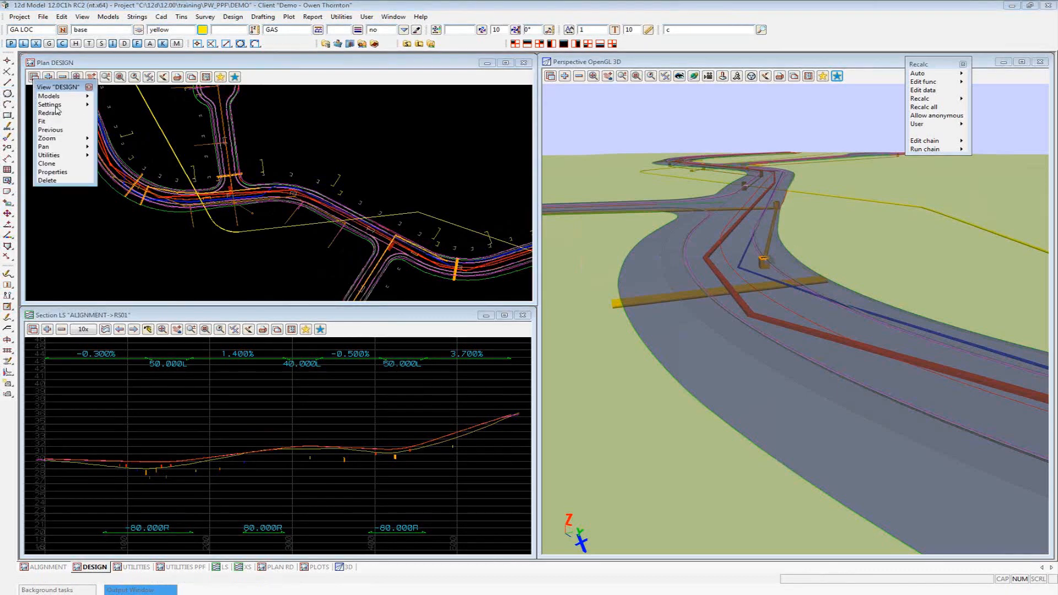
{"action": "left_click", "coordinate": [74, 105]}
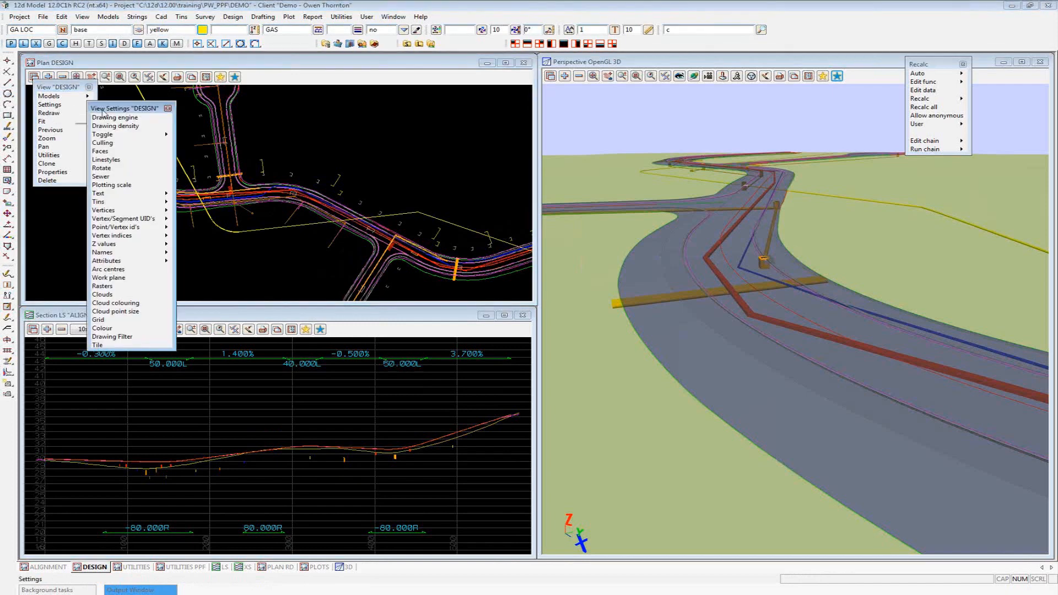
{"action": "left_click", "coordinate": [102, 194]}
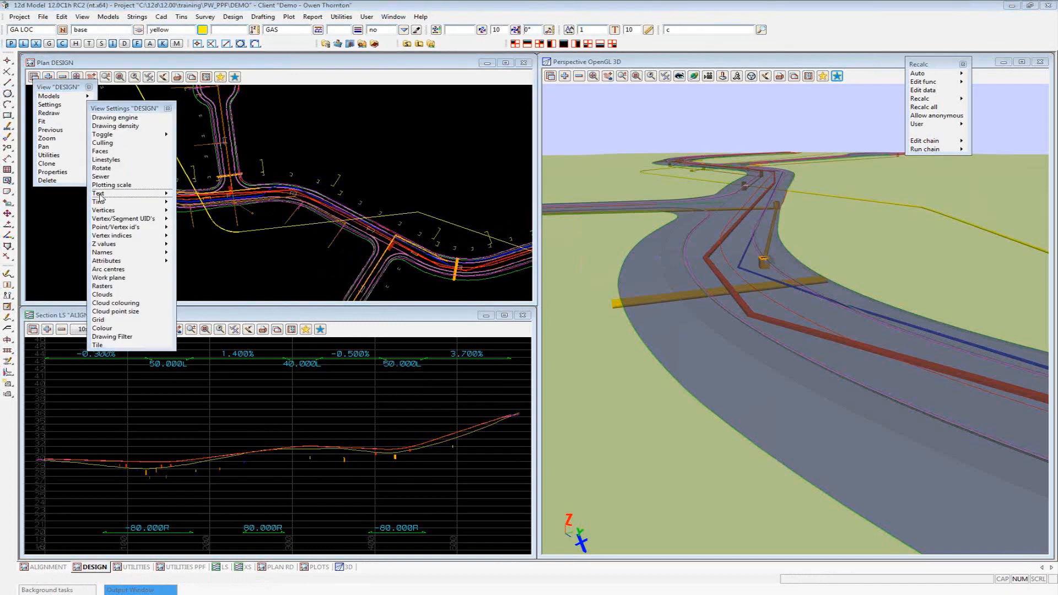
{"action": "type", "text": "0"}
{"action": "key", "text": "Tab"}
{"action": "type", "text": "0"}
{"action": "left_click", "coordinate": [135, 274]}
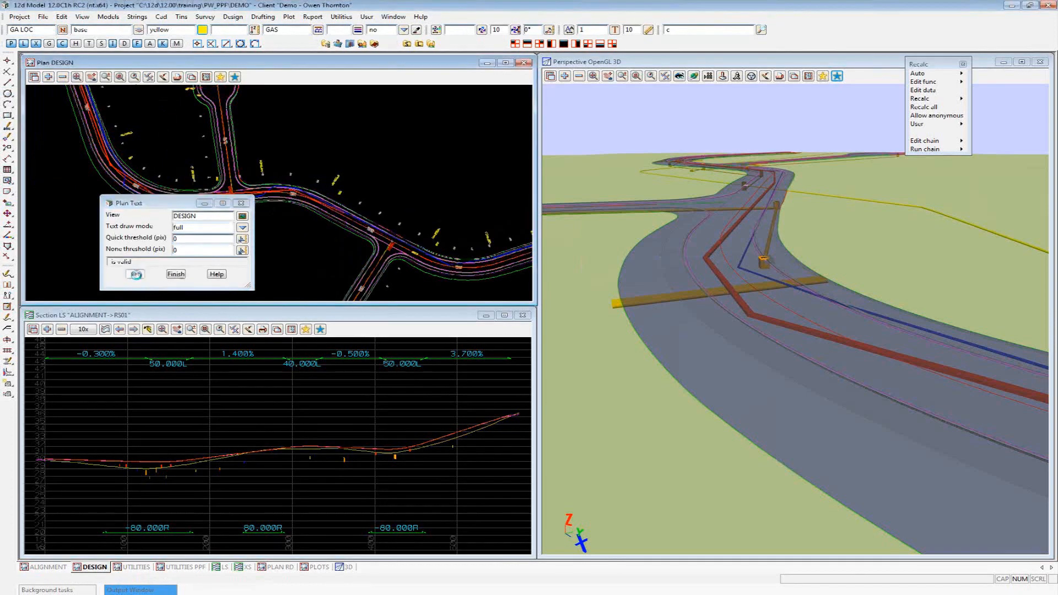
{"action": "left_click", "coordinate": [175, 274]}
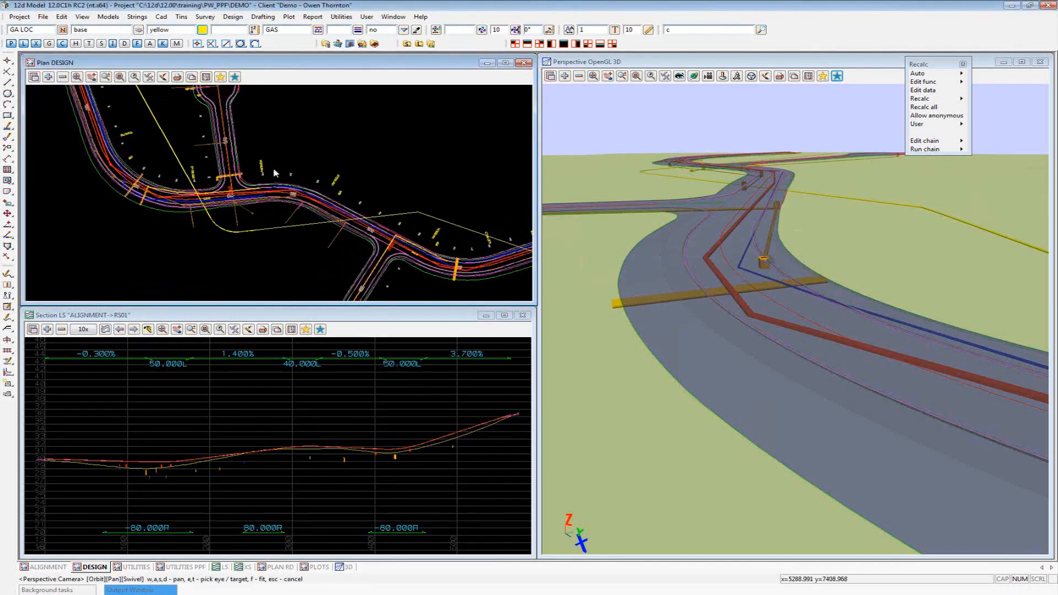
{"action": "left_click", "coordinate": [78, 78]}
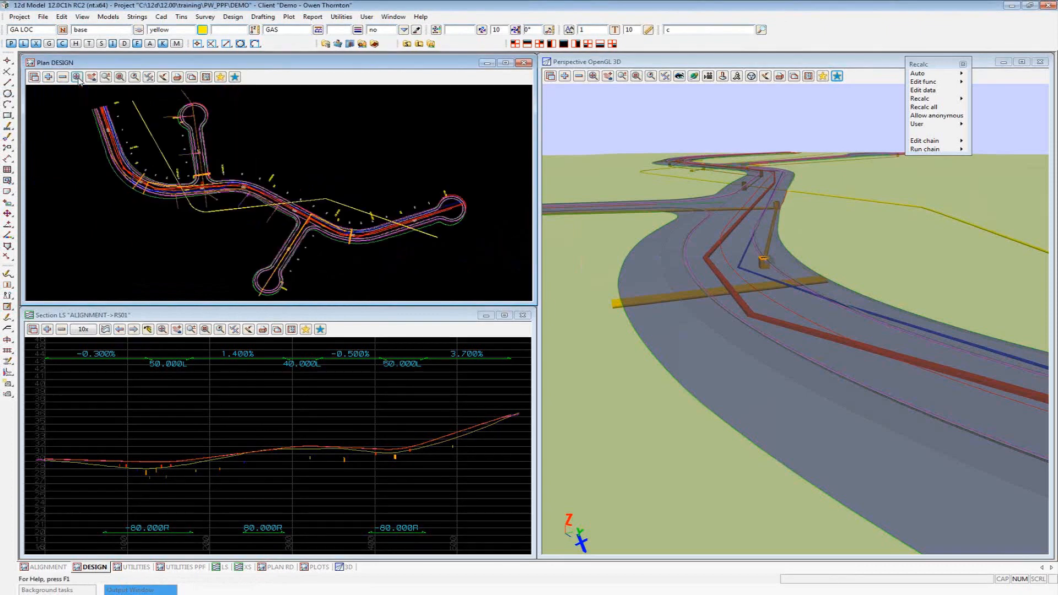
{"action": "scroll", "coordinate": [278, 215], "scroll_direction": "down", "scroll_amount": 2}
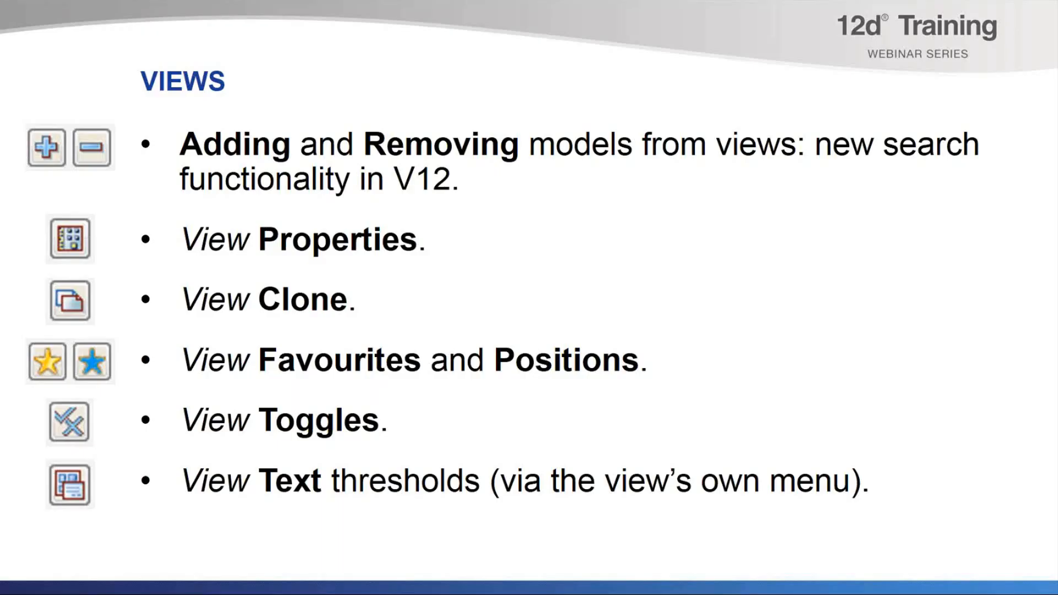
{"action": "left_click", "coordinate": [214, 352]}
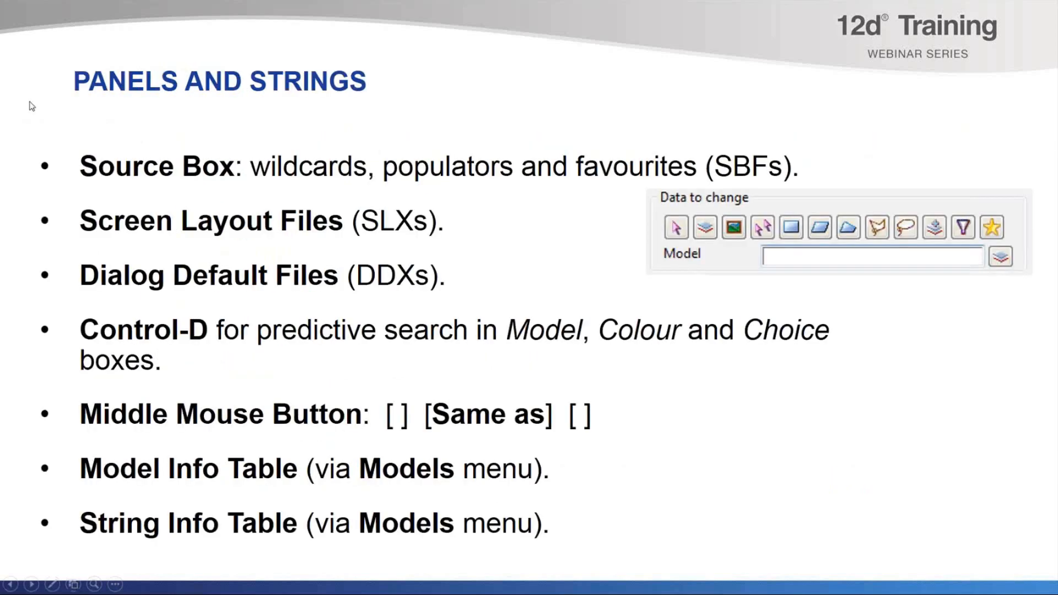
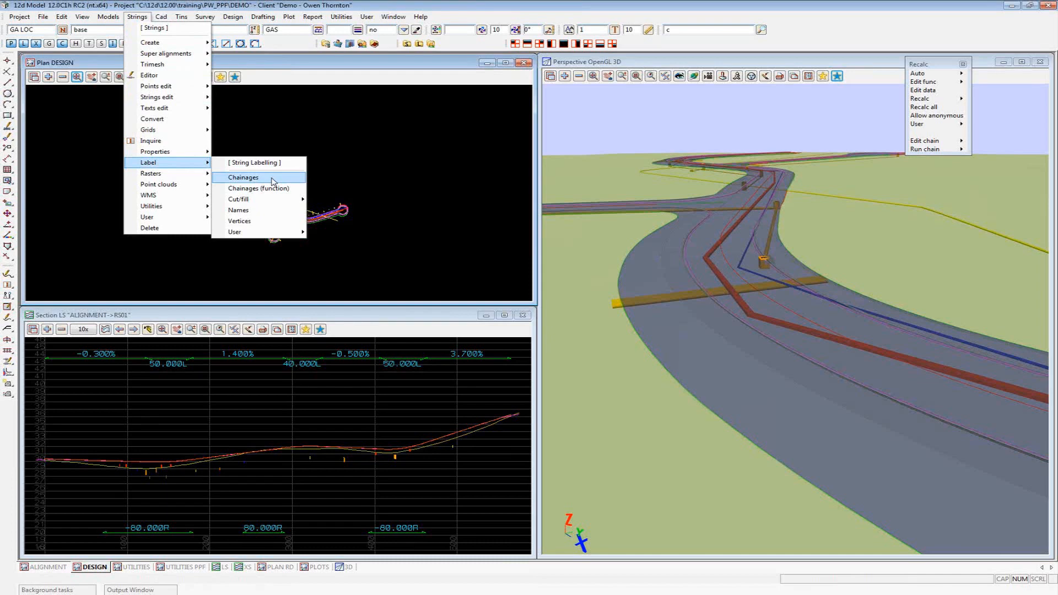
Start labelling chainages on a string and set the label mode to crests/sags
{"action": "left_click", "coordinate": [272, 177]}
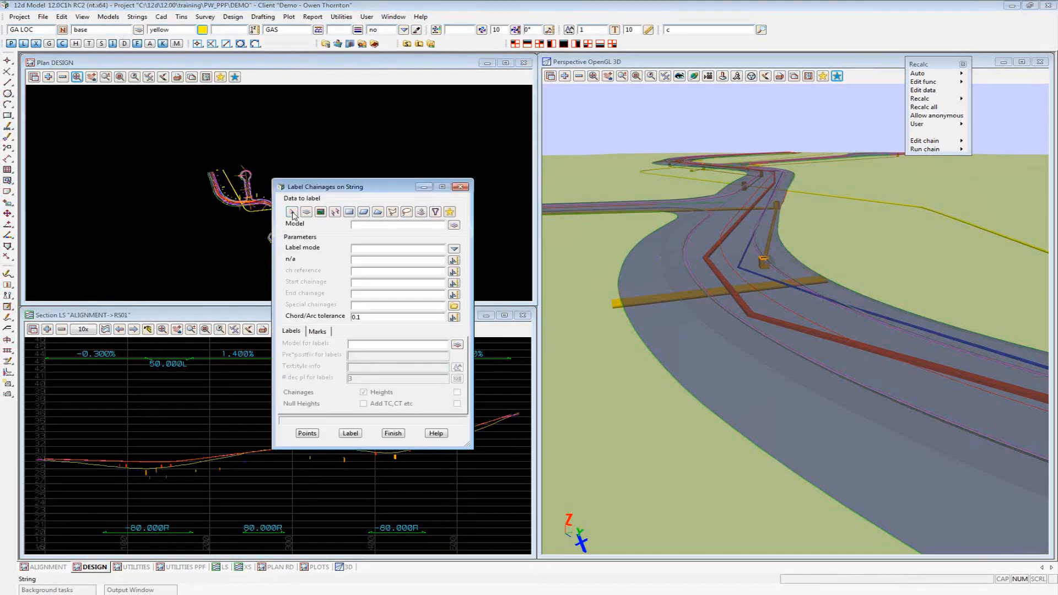
{"action": "left_click_drag", "start_coordinate": [306, 191], "coordinate": [337, 112]}
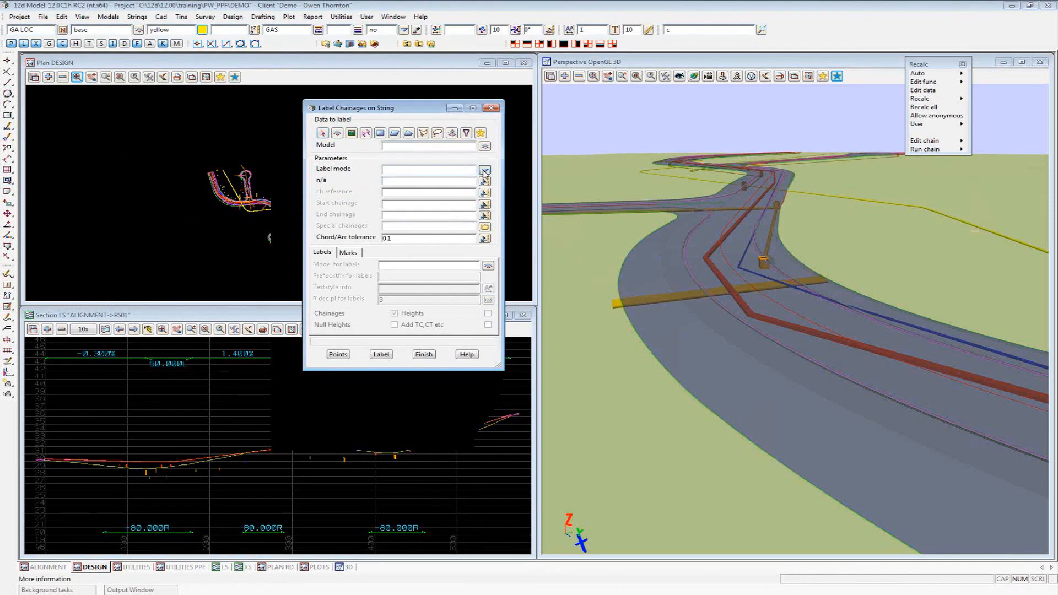
{"action": "left_click", "coordinate": [485, 170]}
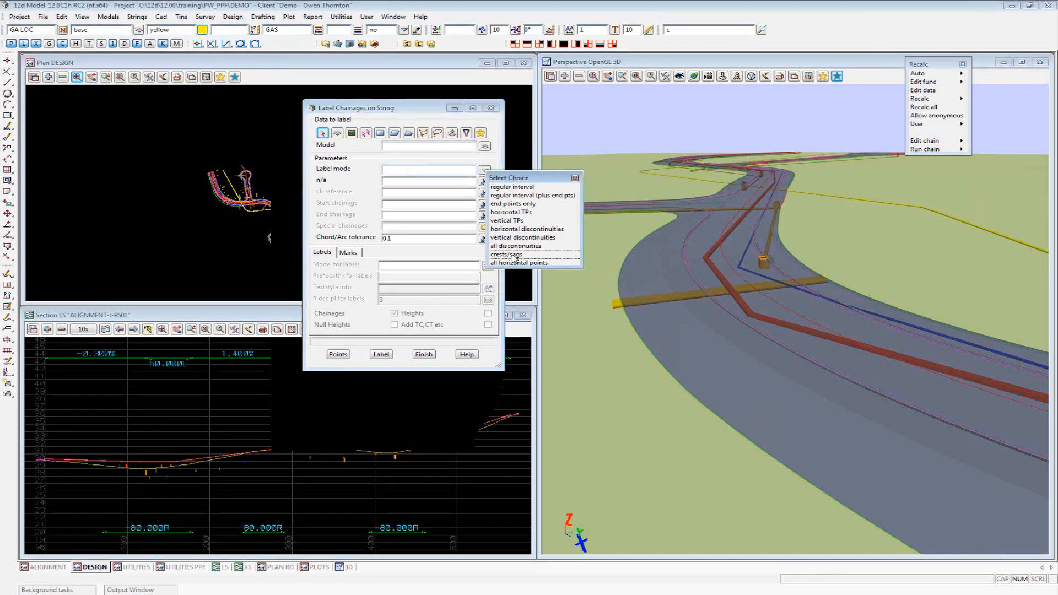
{"action": "left_click", "coordinate": [513, 255]}
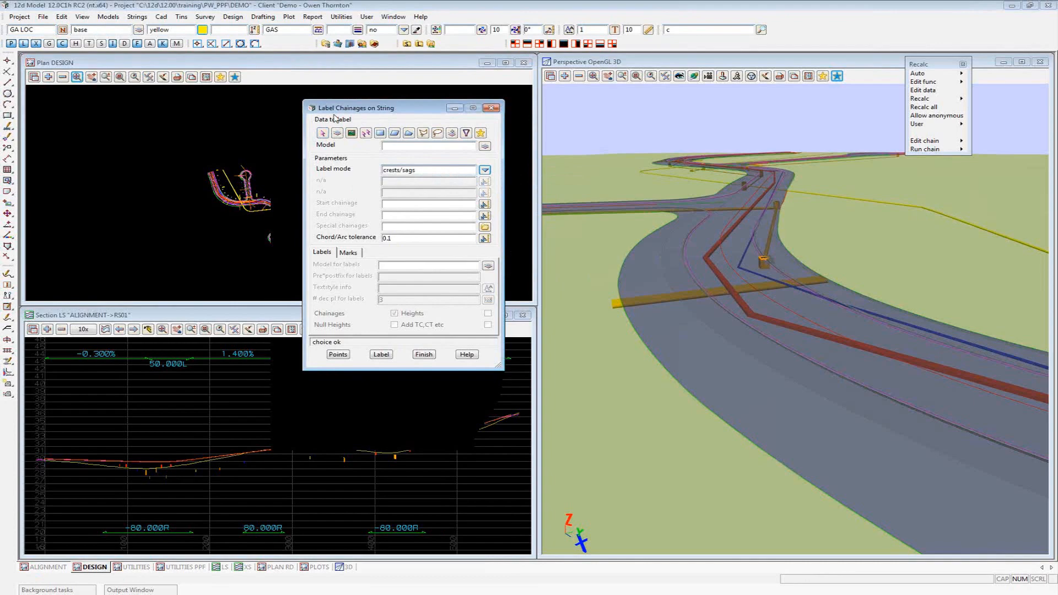
Fit the DESIGN plan view to all data and reposition the Label Chainages on String panel
{"action": "left_click", "coordinate": [77, 78]}
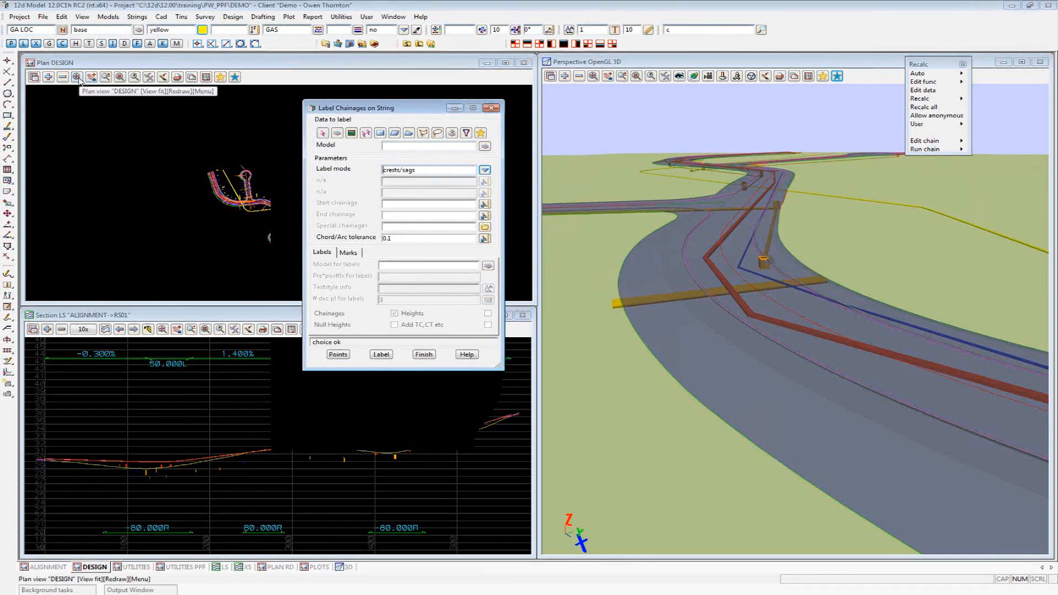
{"action": "left_click_drag", "start_coordinate": [375, 114], "coordinate": [598, 108]}
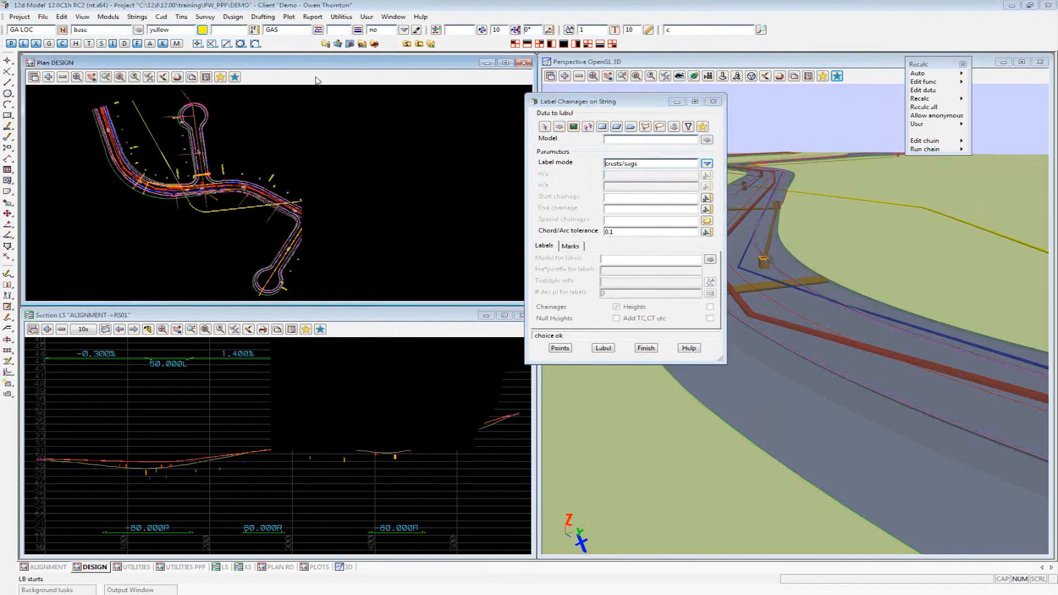
{"action": "left_click", "coordinate": [292, 152]}
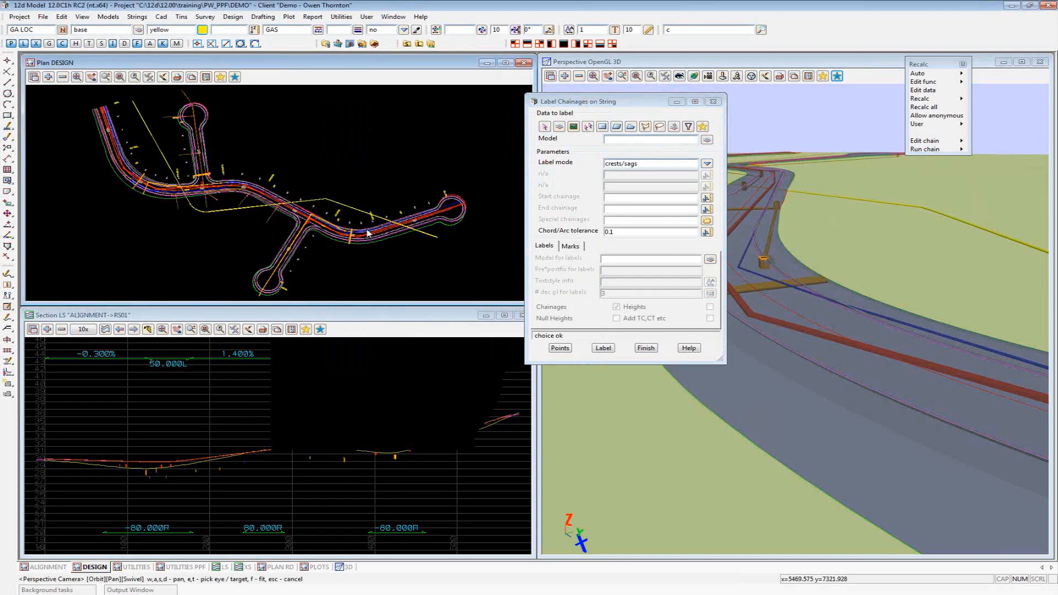
{"action": "left_click", "coordinate": [389, 336]}
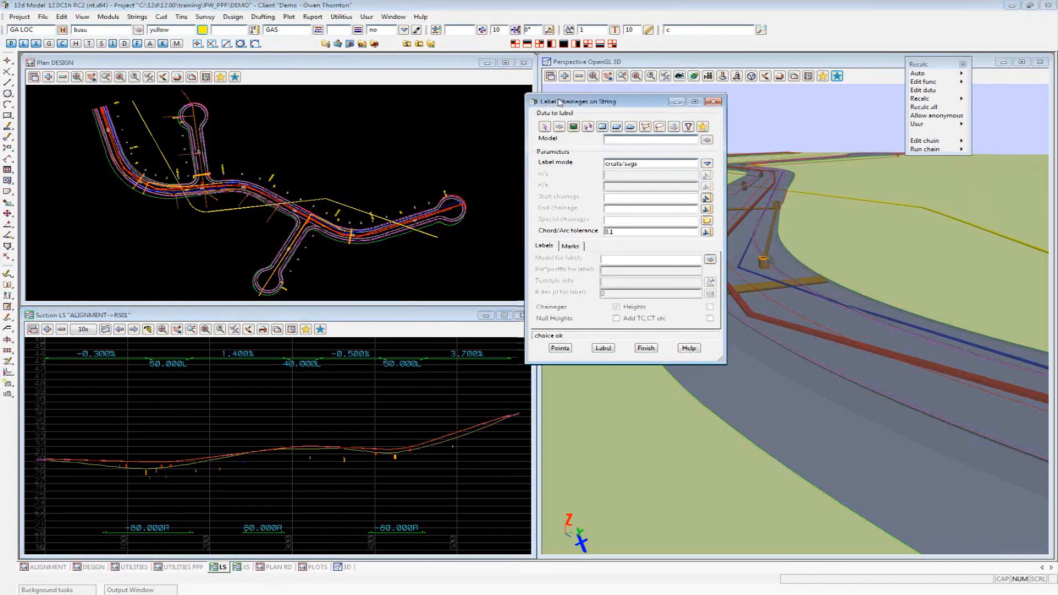
{"action": "left_click_drag", "start_coordinate": [559, 102], "coordinate": [463, 100]}
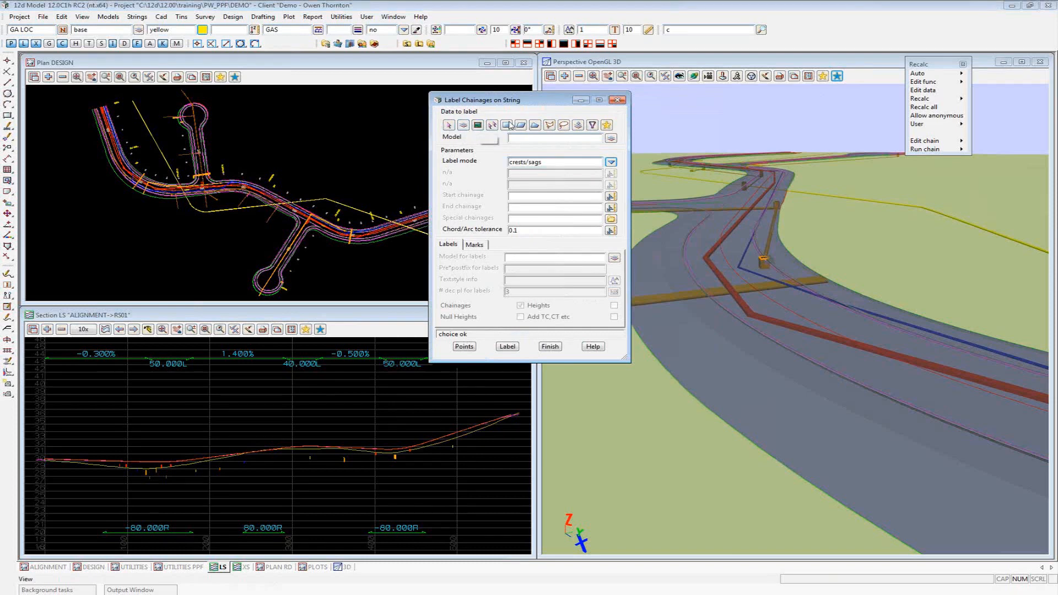
Use a filter as the source of the data to label and reposition the enlarged panel
{"action": "left_click", "coordinate": [593, 126]}
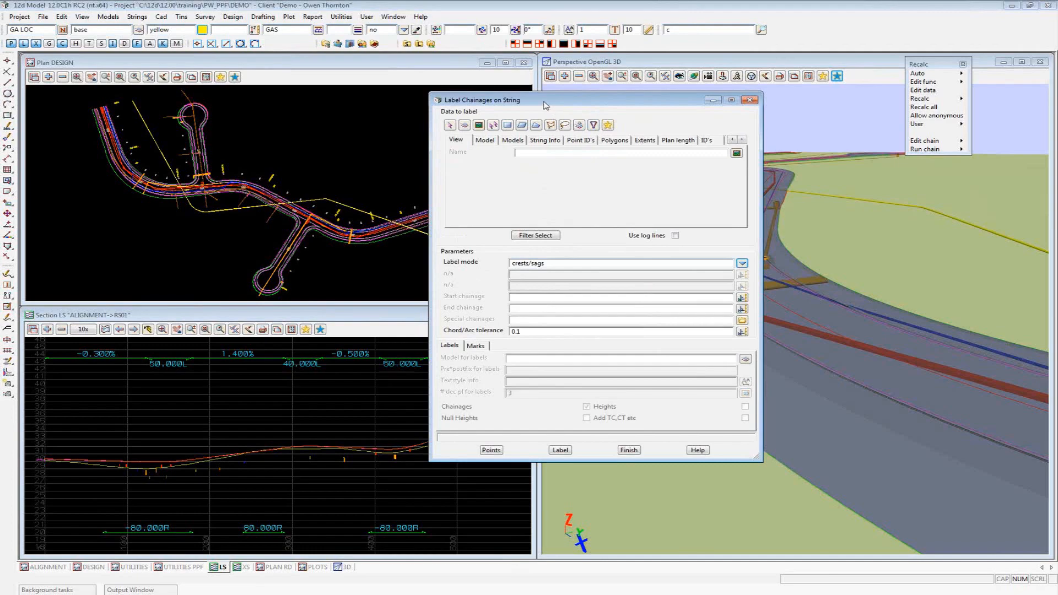
{"action": "left_click_drag", "start_coordinate": [546, 105], "coordinate": [512, 93]}
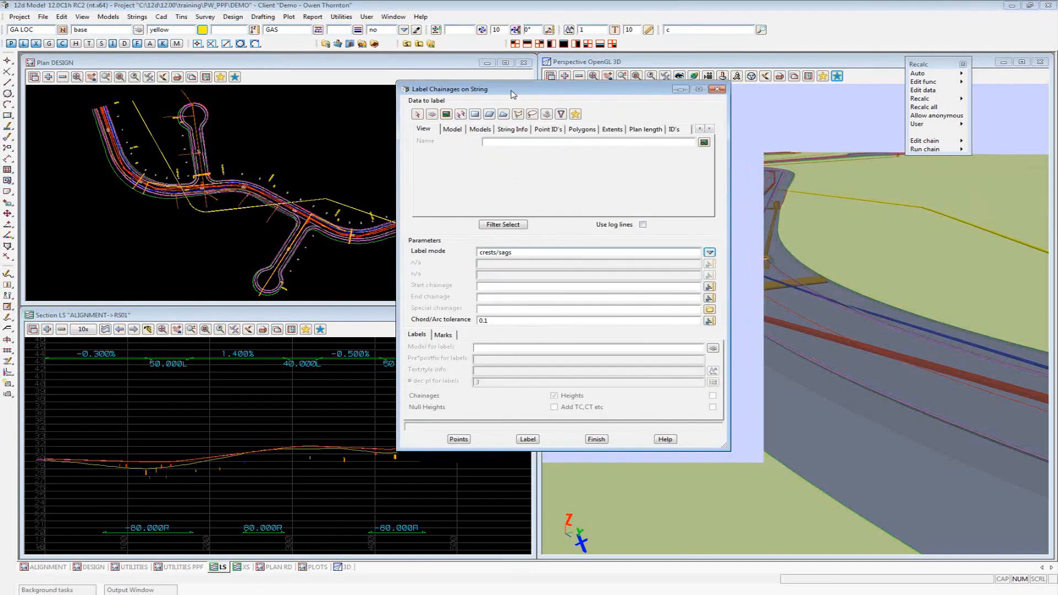
{"action": "left_click", "coordinate": [854, 82]}
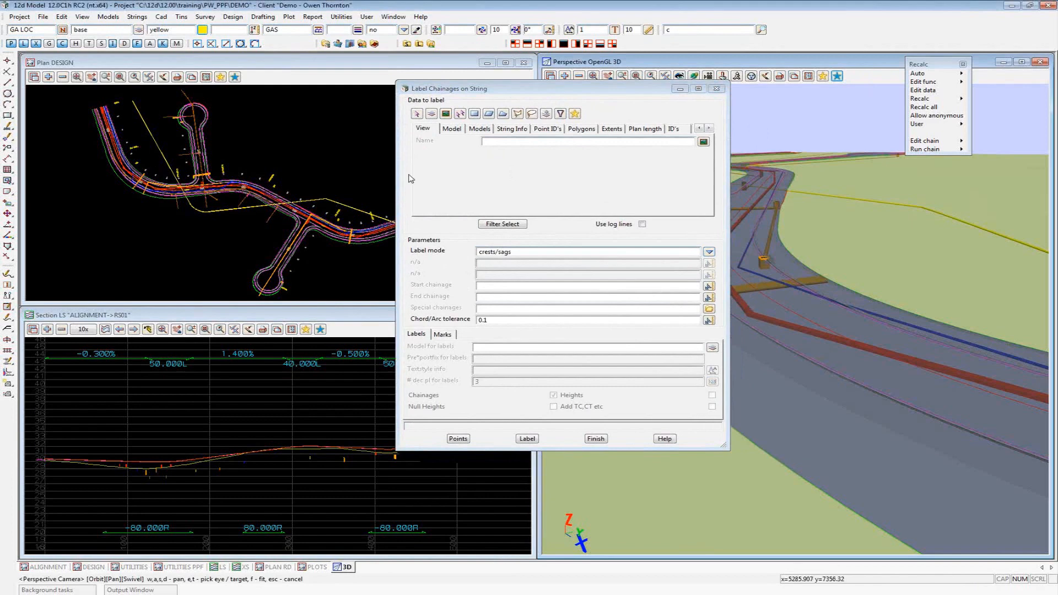
{"action": "left_click", "coordinate": [510, 142]}
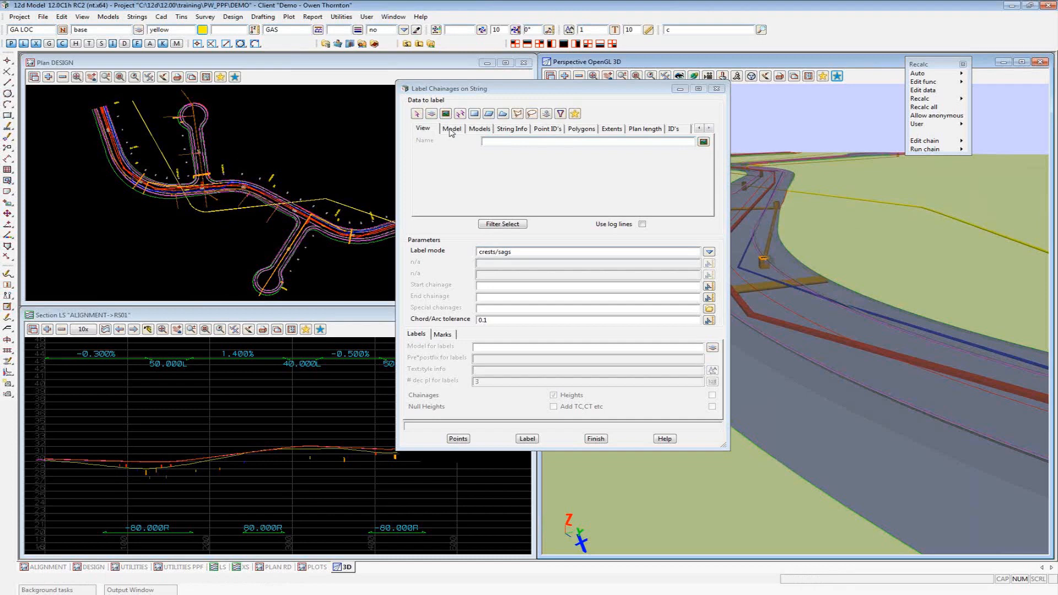
Look at the selectable models for the filter's Models table and close the list without choosing any
{"action": "left_click", "coordinate": [480, 129]}
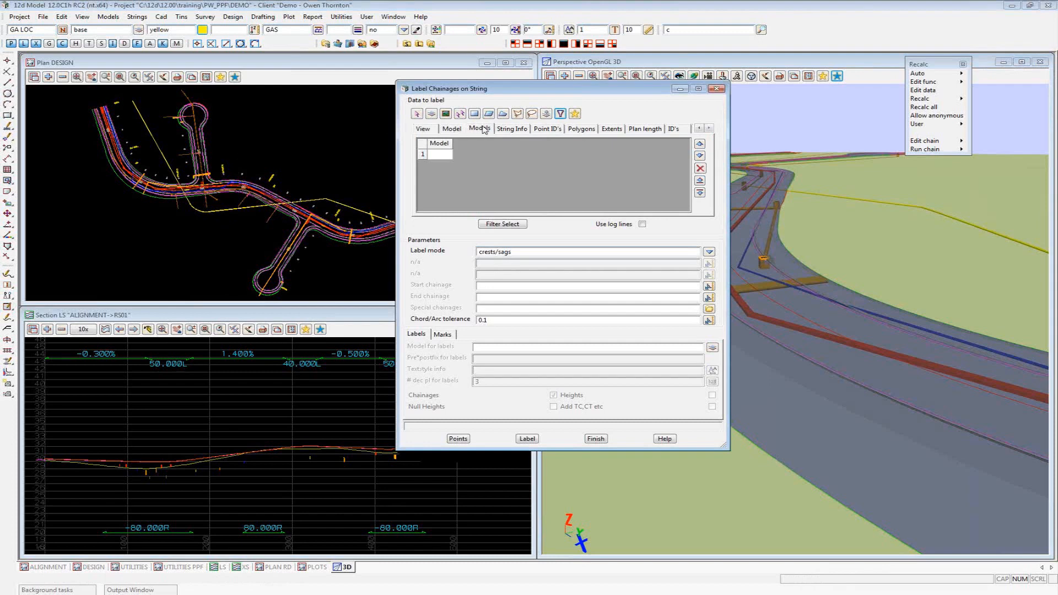
{"action": "left_click", "coordinate": [440, 153]}
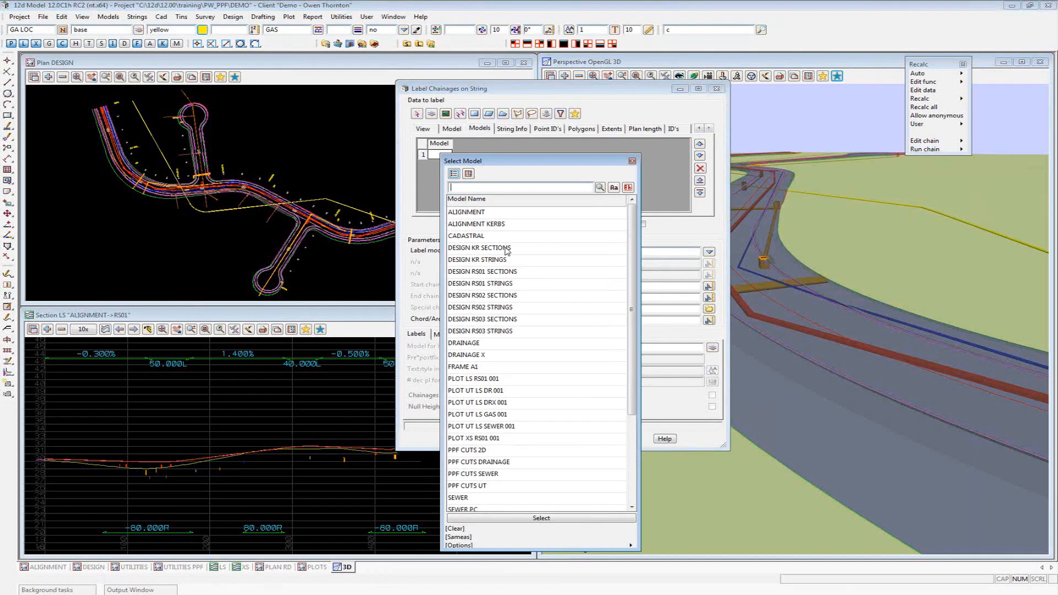
{"action": "left_click", "coordinate": [632, 162]}
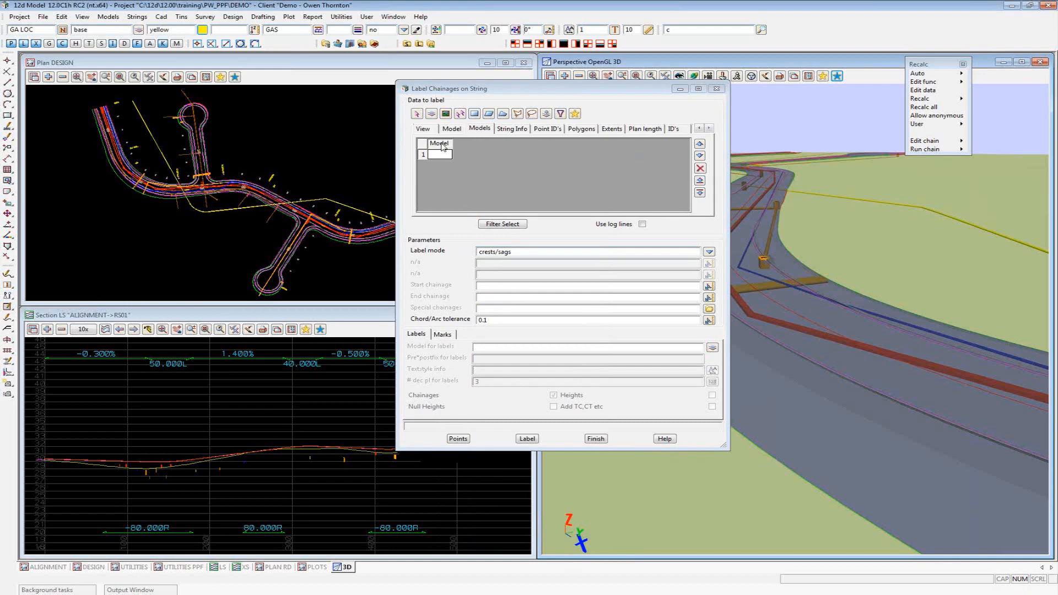
Populate the filter's Models table with all models from the DESIGN view
{"action": "right_click", "coordinate": [442, 145]}
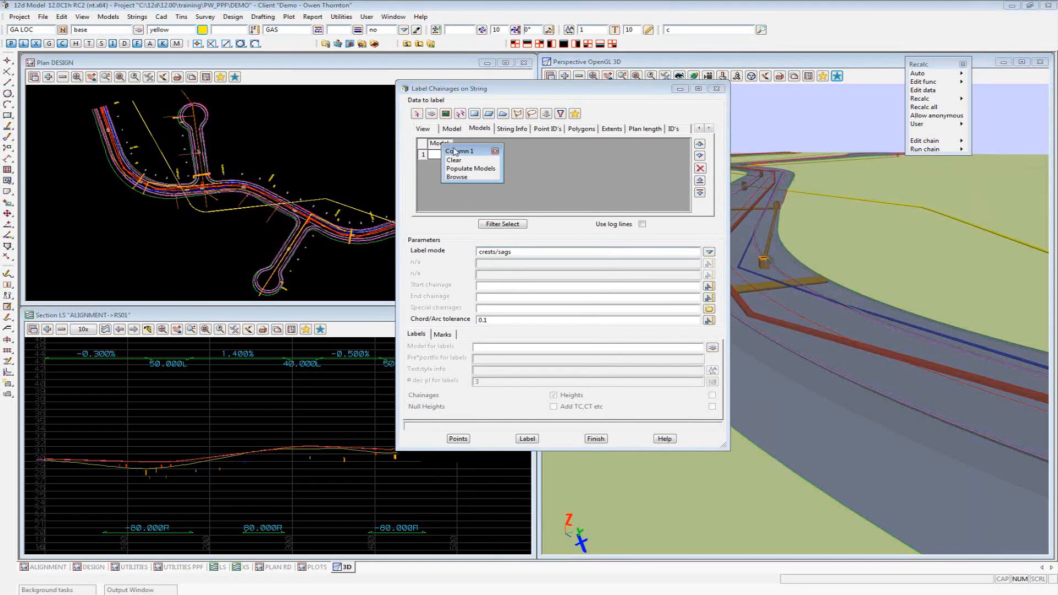
{"action": "mouse_move", "coordinate": [453, 148]}
{"action": "left_mouse_down"}
{"action": "mouse_move", "coordinate": [485, 147]}
{"action": "mouse_move", "coordinate": [473, 147]}
{"action": "left_mouse_up"}
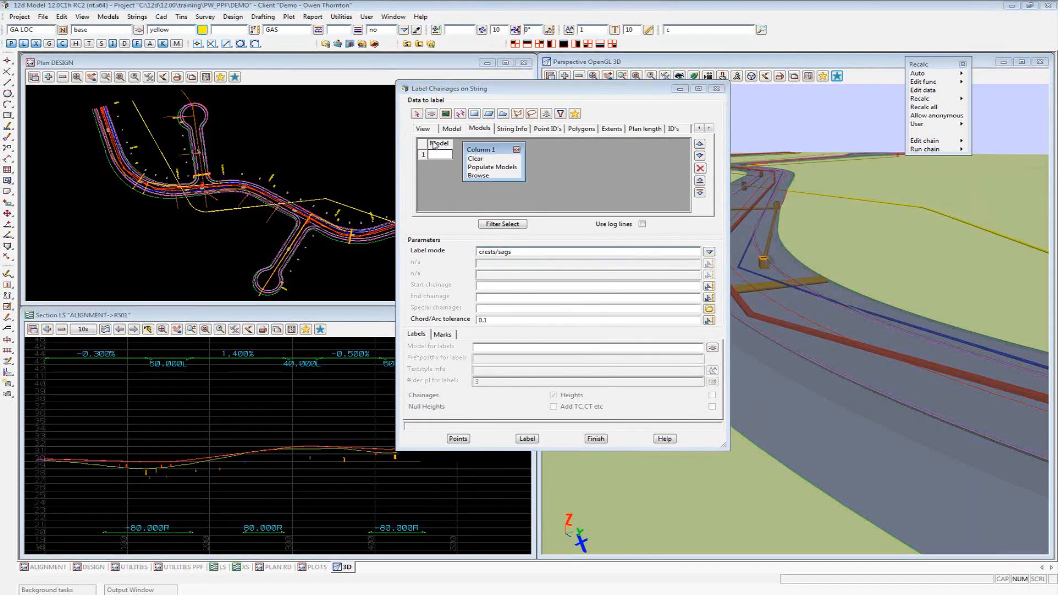
{"action": "left_click", "coordinate": [489, 168]}
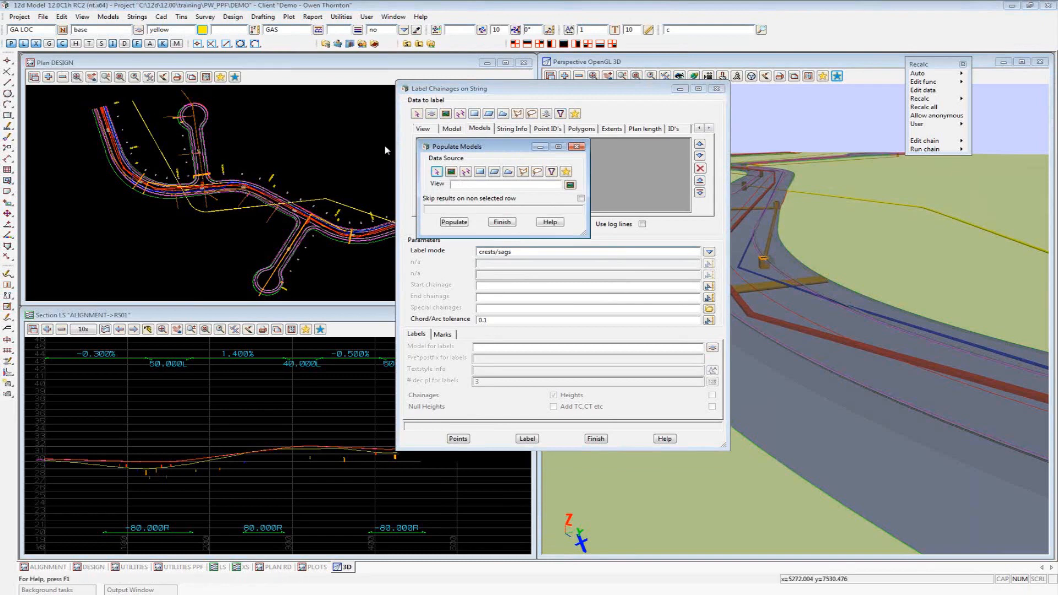
{"action": "left_click", "coordinate": [571, 186]}
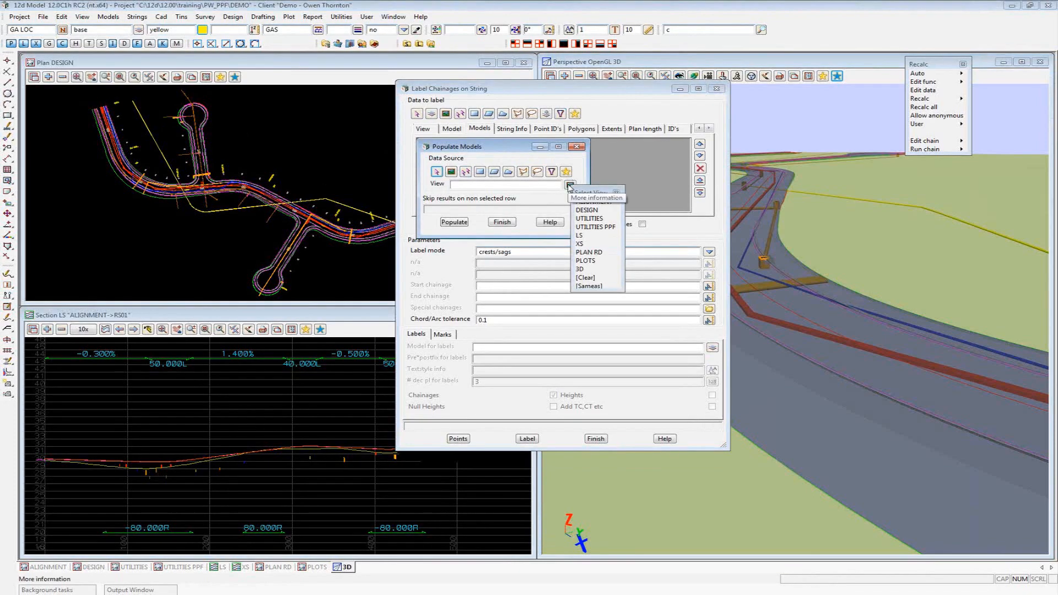
{"action": "left_click", "coordinate": [586, 212]}
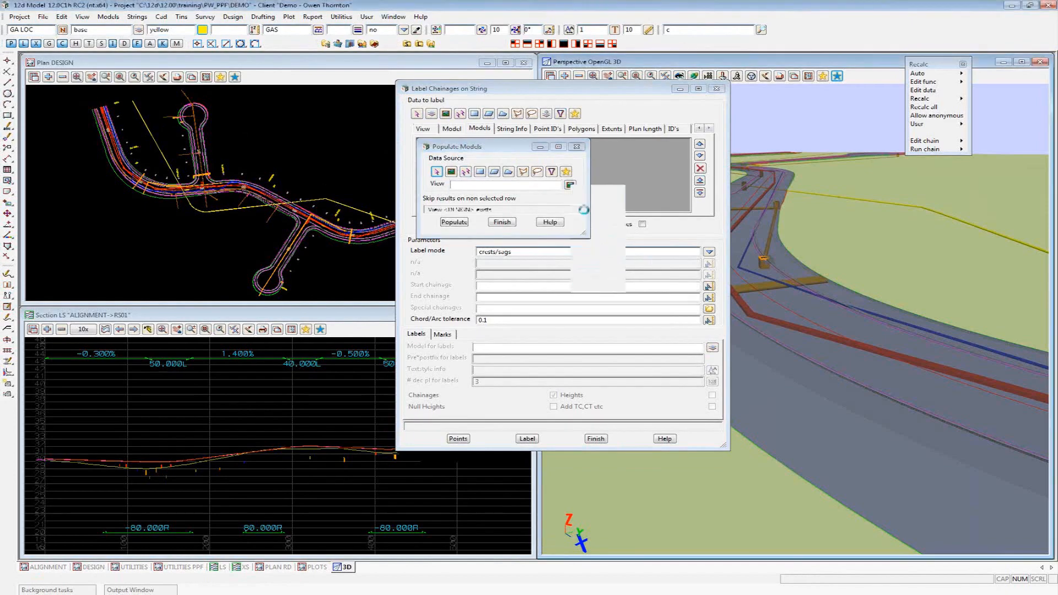
{"action": "left_click", "coordinate": [454, 222]}
{"action": "left_click", "coordinate": [503, 223]}
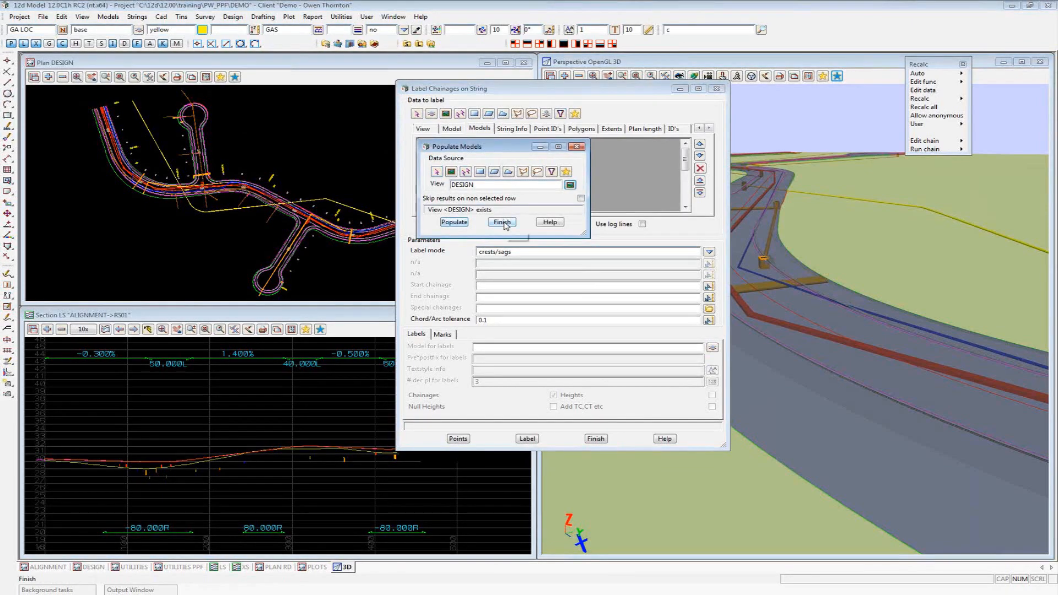
{"action": "right_click", "coordinate": [516, 151]}
{"action": "left_click", "coordinate": [517, 152]}
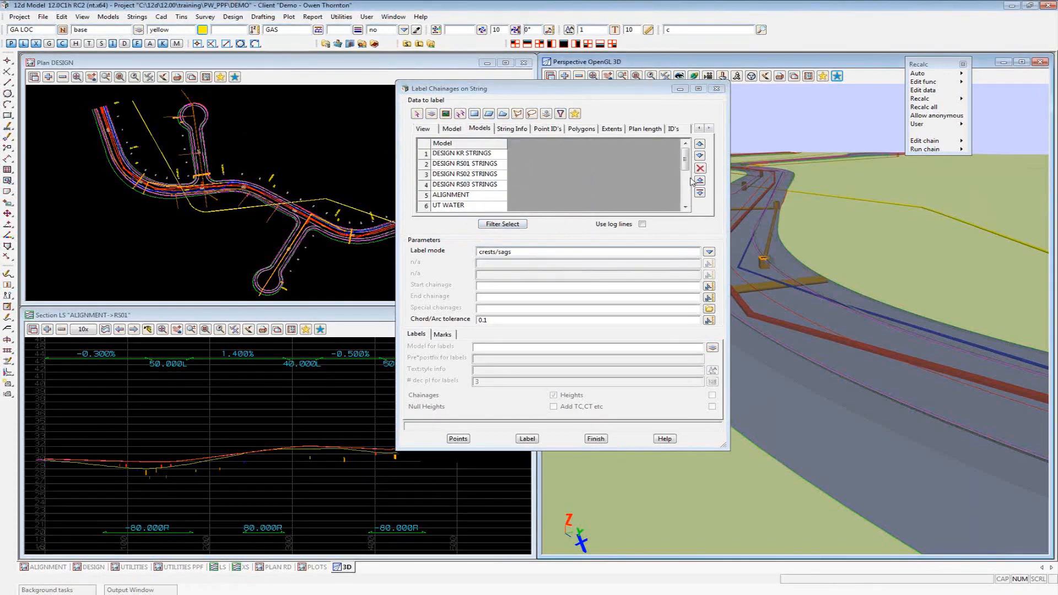
Delete the rows from ALIGNMENT onwards, rows 5 to 13, from the filter's Models table
{"action": "mouse_move", "coordinate": [687, 159]}
{"action": "left_mouse_down"}
{"action": "mouse_move", "coordinate": [696, 194]}
{"action": "mouse_move", "coordinate": [691, 155]}
{"action": "left_mouse_up"}
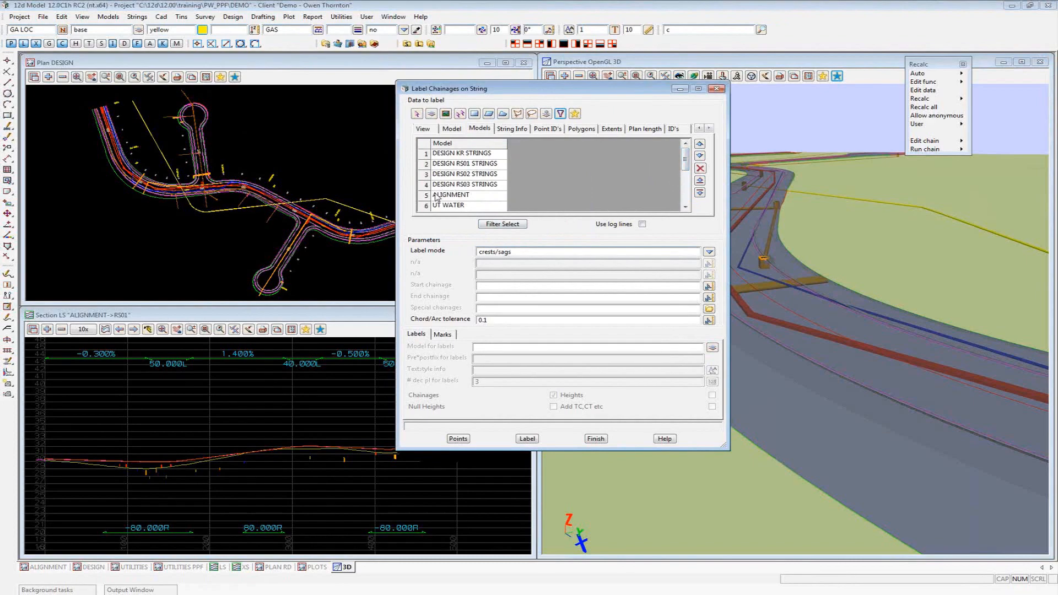
{"action": "mouse_move", "coordinate": [426, 195]}
{"action": "left_mouse_down"}
{"action": "mouse_move", "coordinate": [425, 210]}
{"action": "mouse_move", "coordinate": [423, 190]}
{"action": "left_mouse_up"}
{"action": "scroll", "coordinate": [440, 190], "scroll_direction": "up", "scroll_amount": 1}
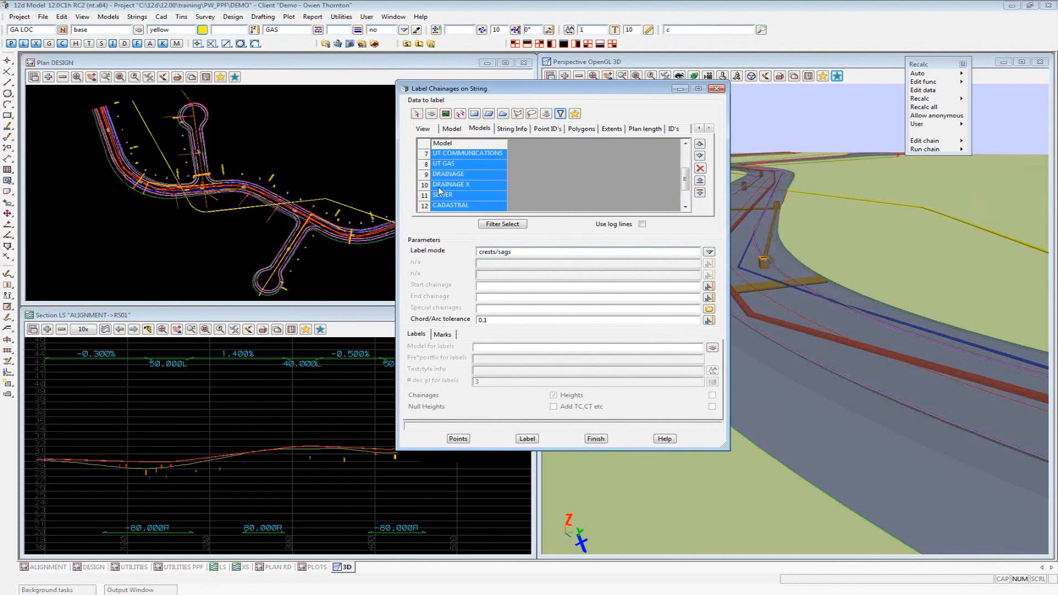
{"action": "scroll", "coordinate": [440, 191], "scroll_direction": "up", "scroll_amount": 1}
{"action": "right_click", "coordinate": [425, 176]}
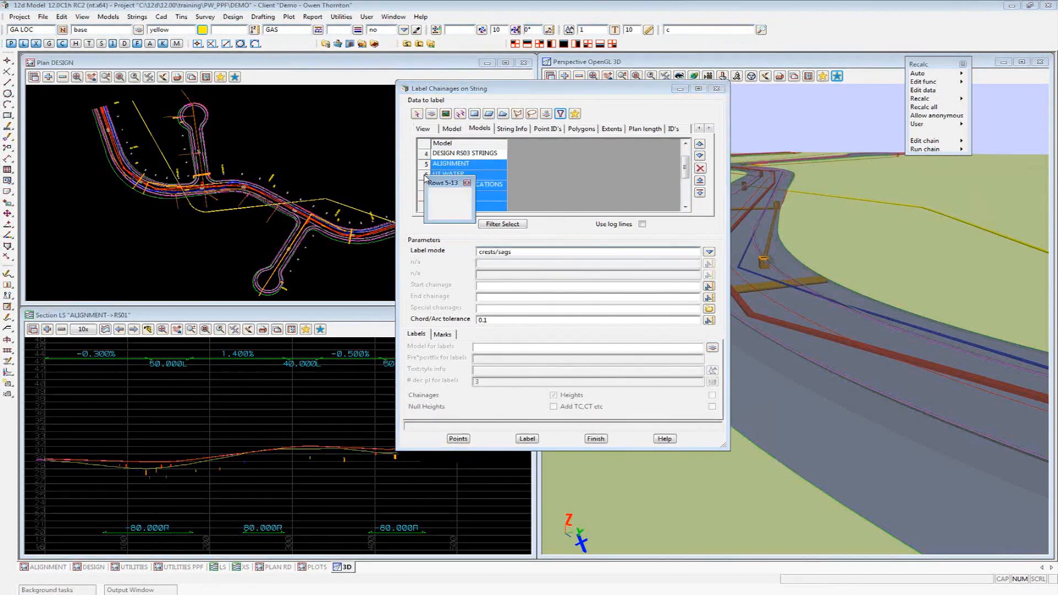
{"action": "left_click", "coordinate": [438, 192]}
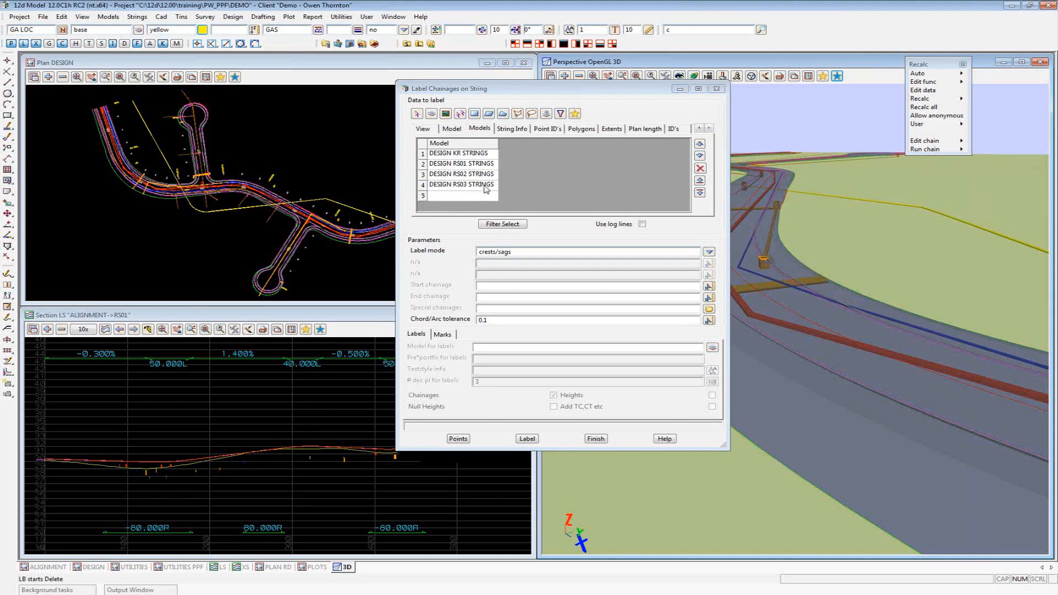
Clear the Models table and filter the data by the model name DESIGN*STRINGS instead
{"action": "right_click", "coordinate": [470, 150]}
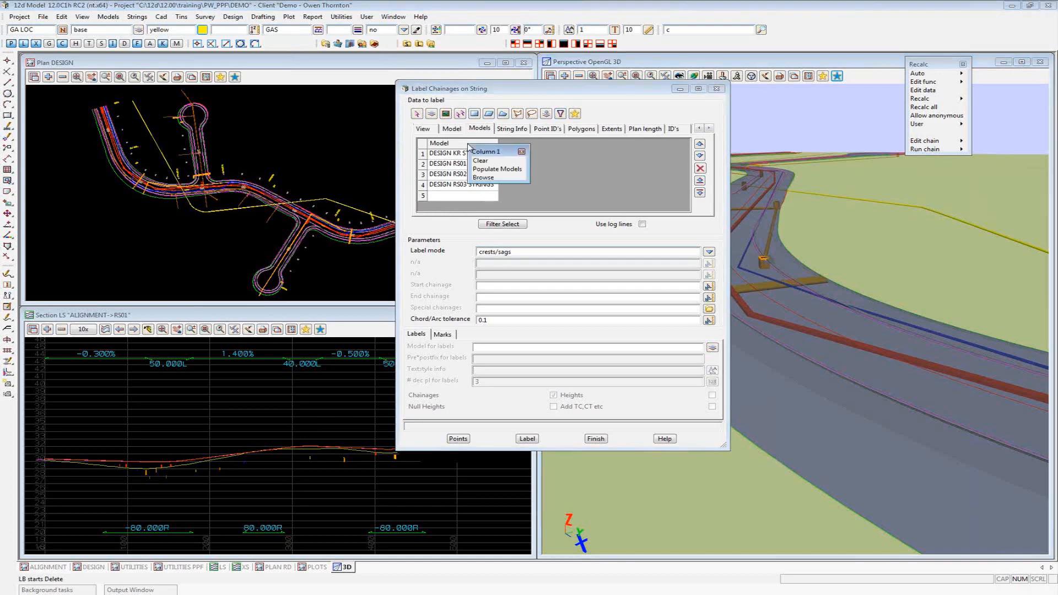
{"action": "left_click", "coordinate": [480, 160]}
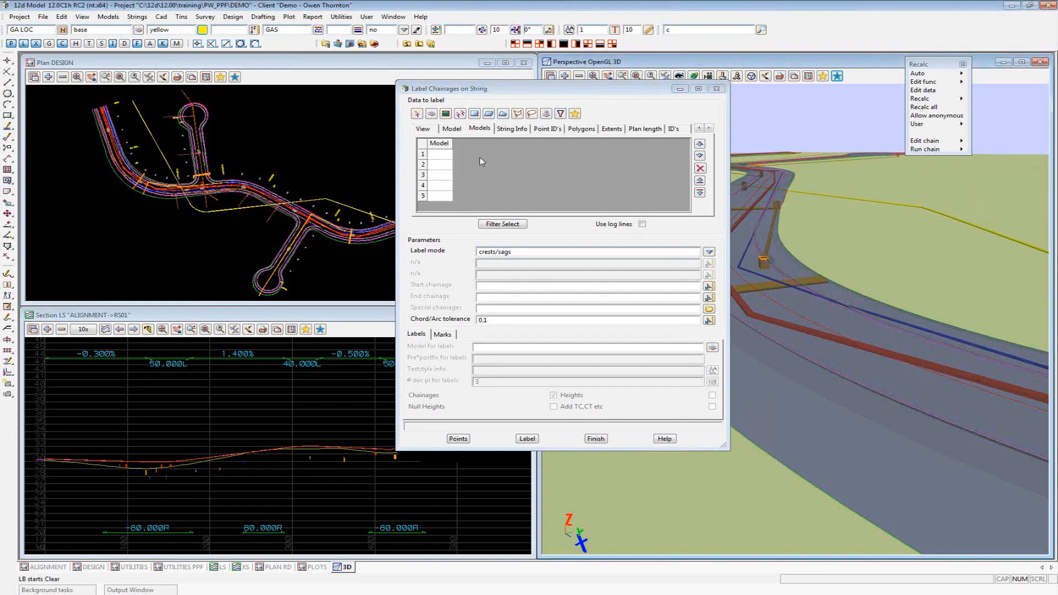
{"action": "left_click", "coordinate": [455, 130]}
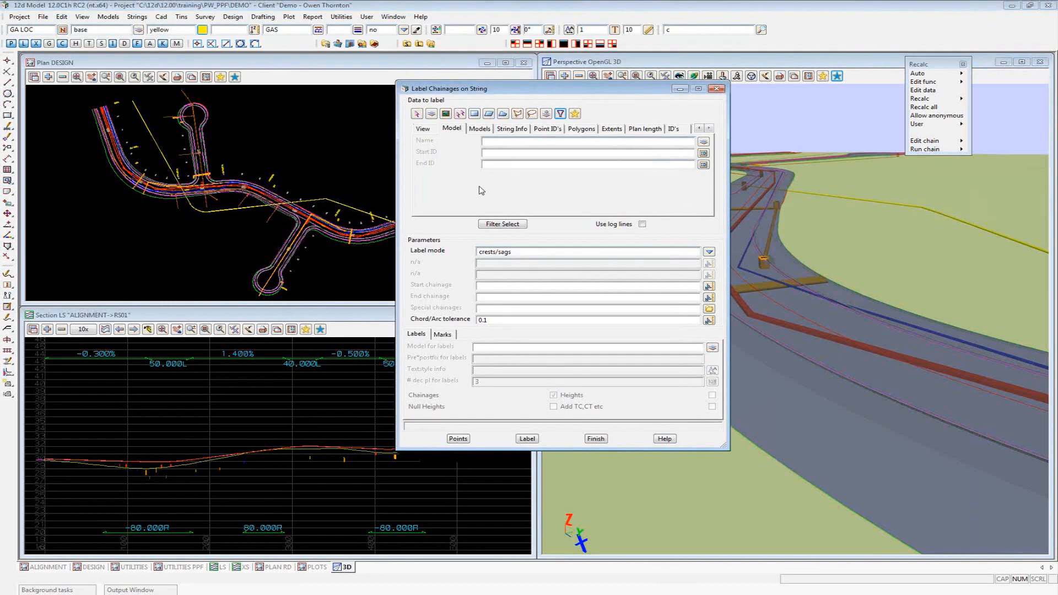
{"action": "left_click", "coordinate": [504, 142]}
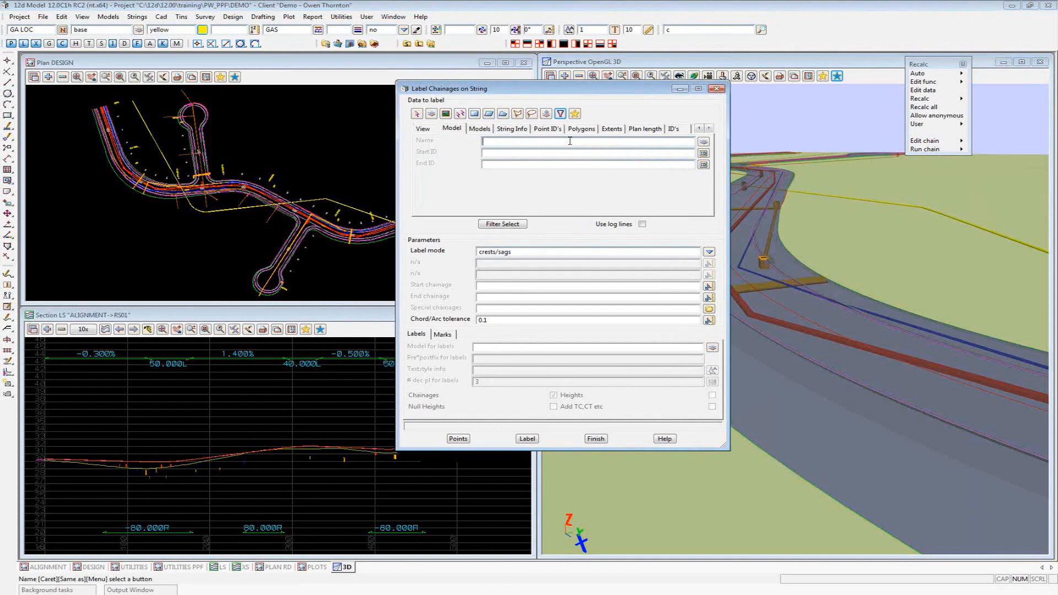
{"action": "type", "text": "DESIGN*STRINGS"}
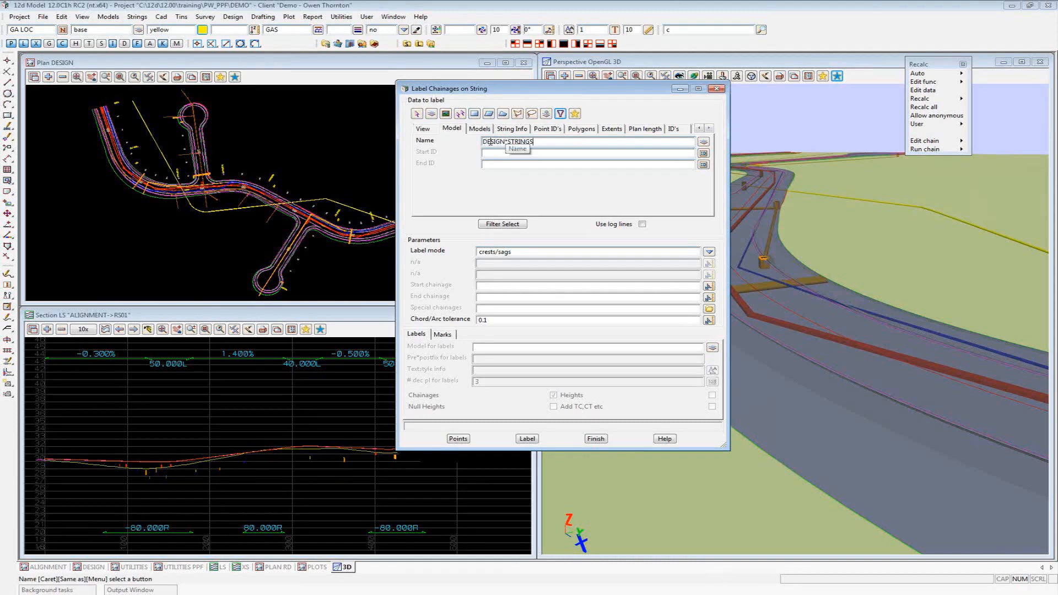
{"action": "left_click", "coordinate": [510, 227]}
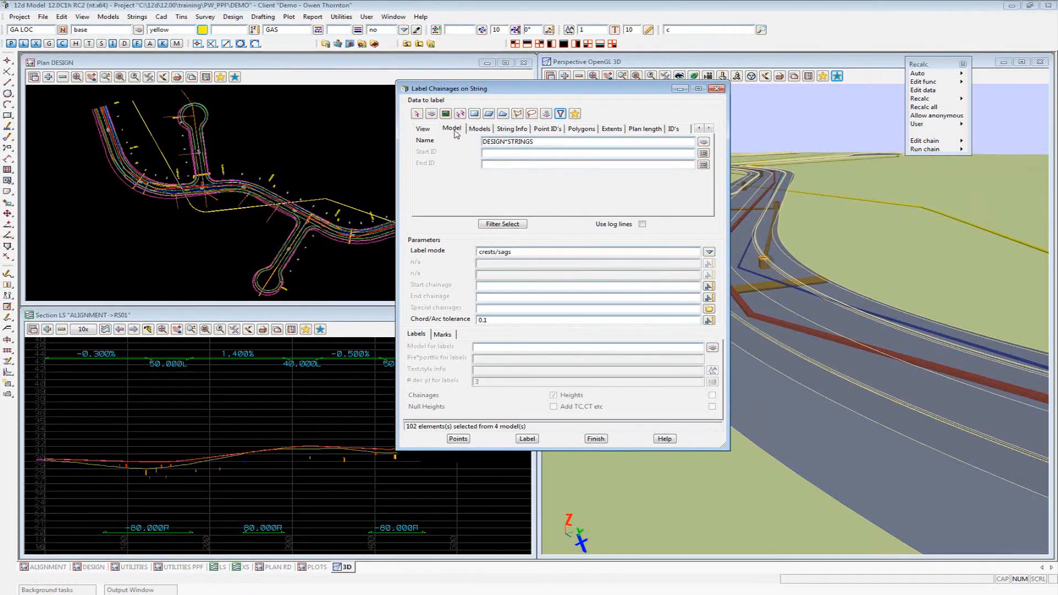
Look at the name library and editing options for the filter's string Name without choosing any
{"action": "left_click", "coordinate": [505, 130]}
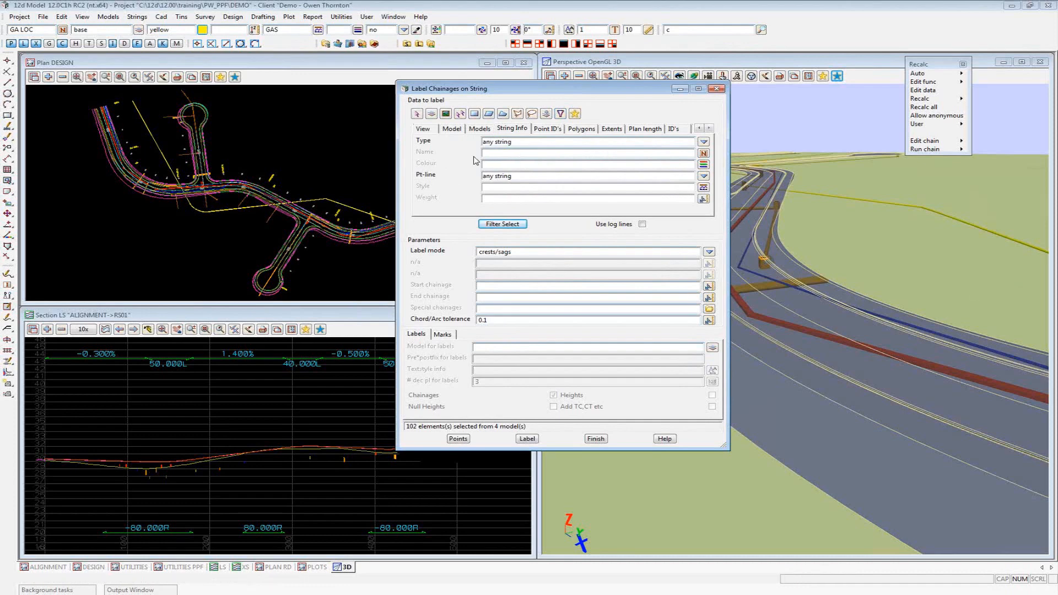
{"action": "left_click", "coordinate": [704, 154]}
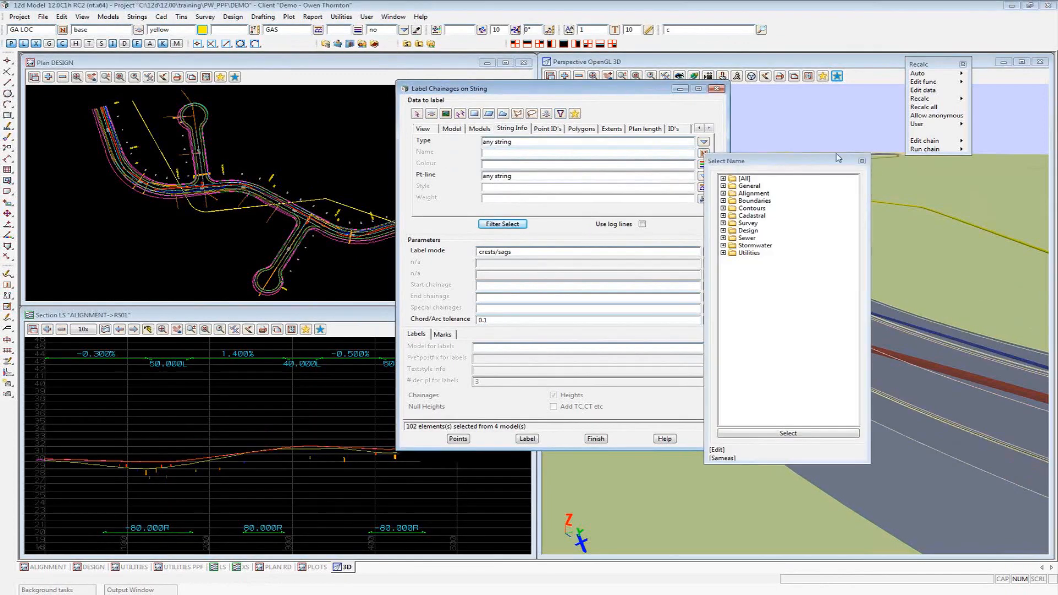
{"action": "left_click", "coordinate": [862, 161]}
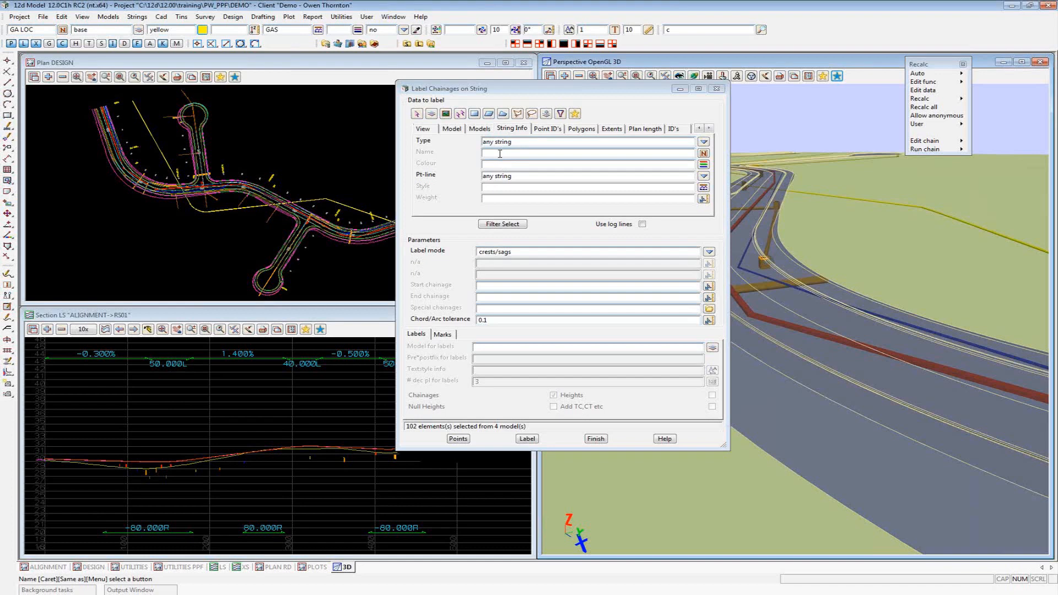
{"action": "left_click", "coordinate": [500, 154]}
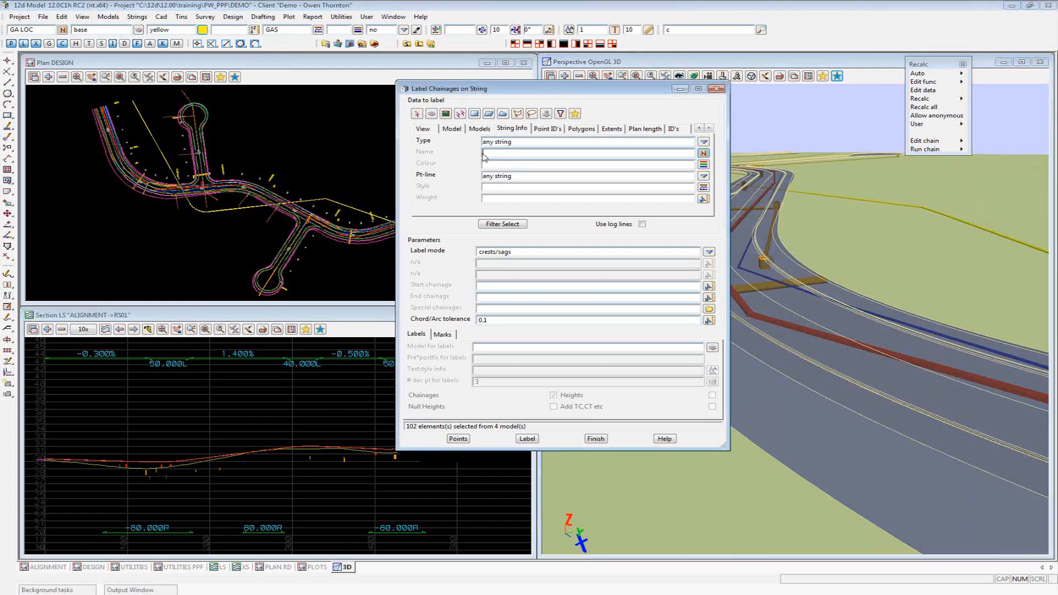
{"action": "right_click", "coordinate": [514, 156]}
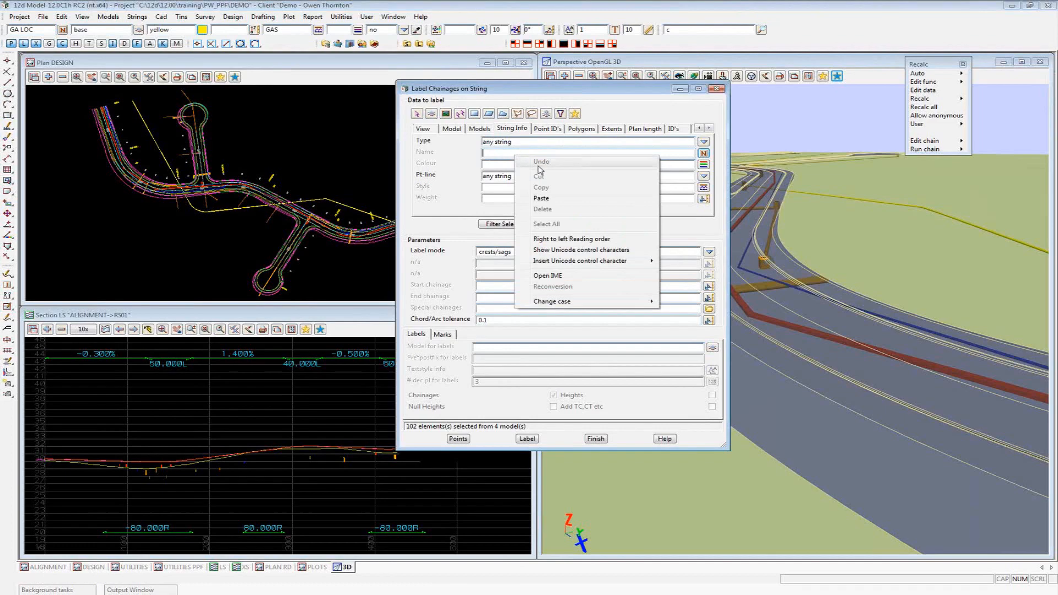
{"action": "mouse_move", "coordinate": [573, 304]}
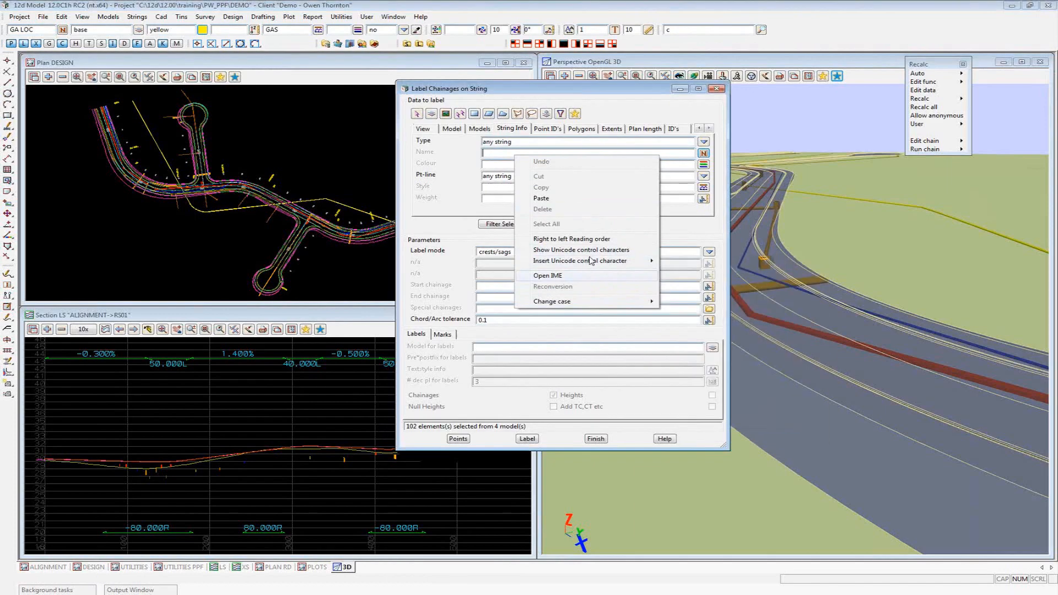
{"action": "left_click", "coordinate": [499, 154]}
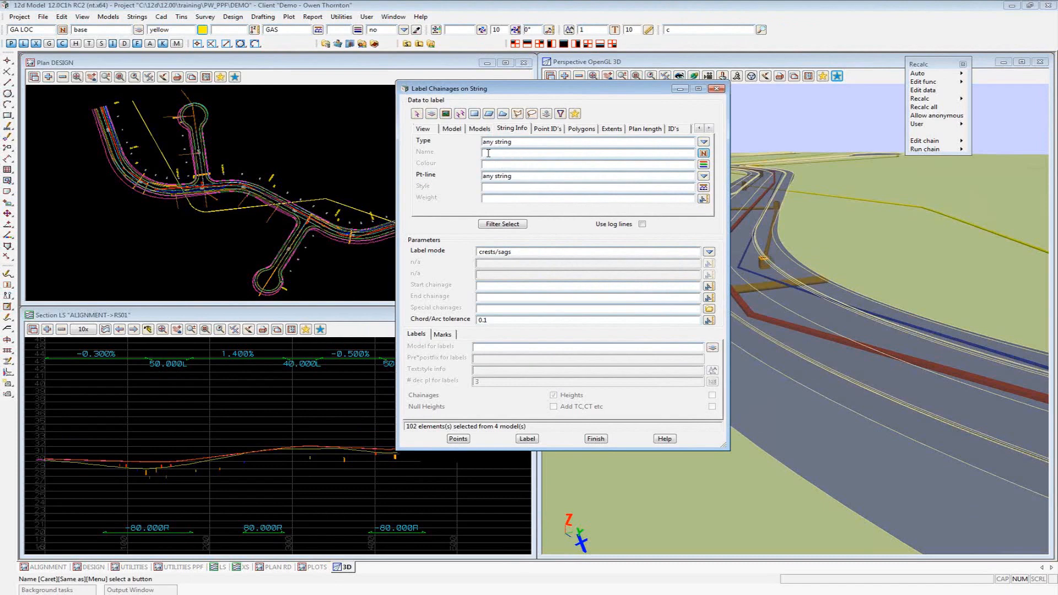
Use Same As to take the filter's string name from a kerb invert string in the DESIGN plan view
{"action": "key", "text": "super+Down"}
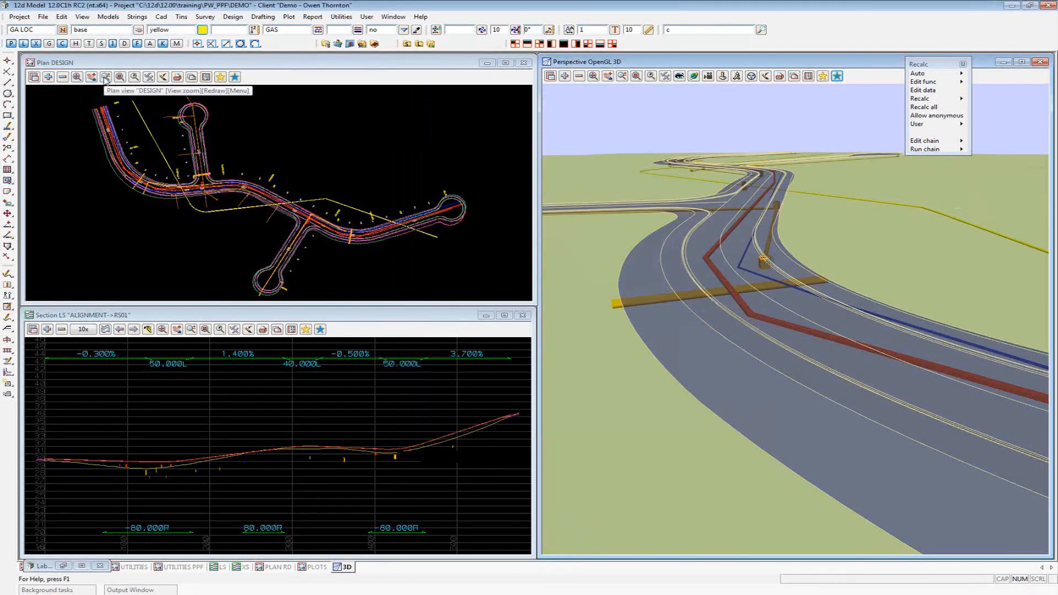
{"action": "left_click", "coordinate": [106, 78]}
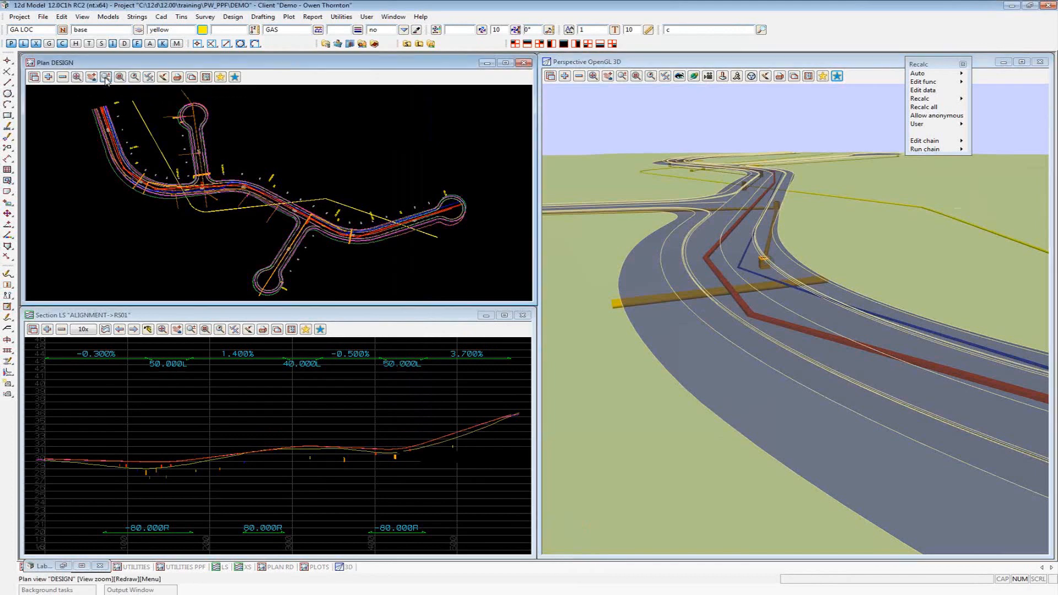
{"action": "left_click", "coordinate": [232, 177]}
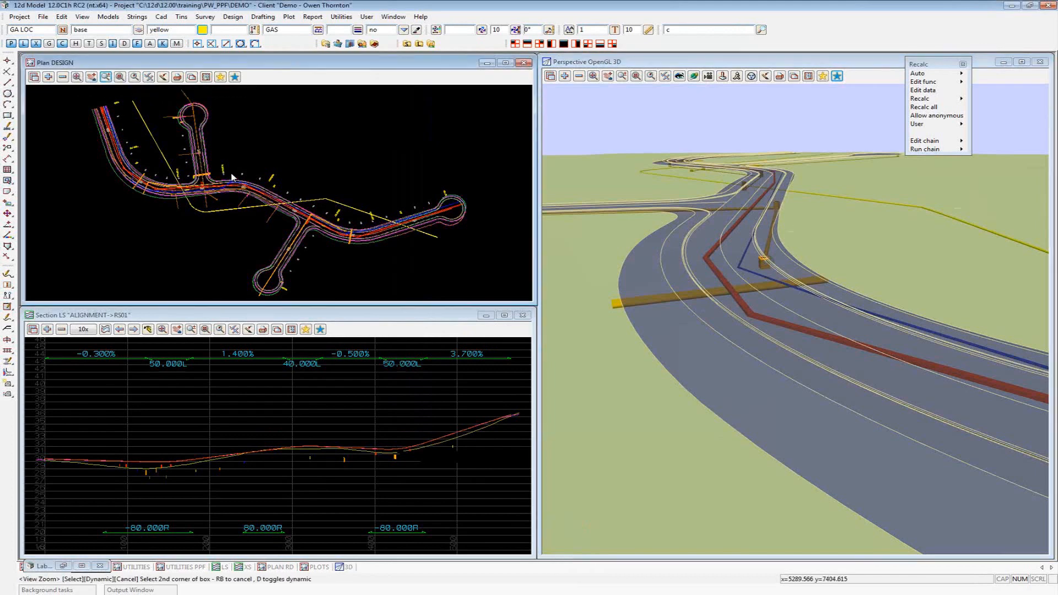
{"action": "left_click", "coordinate": [266, 214]}
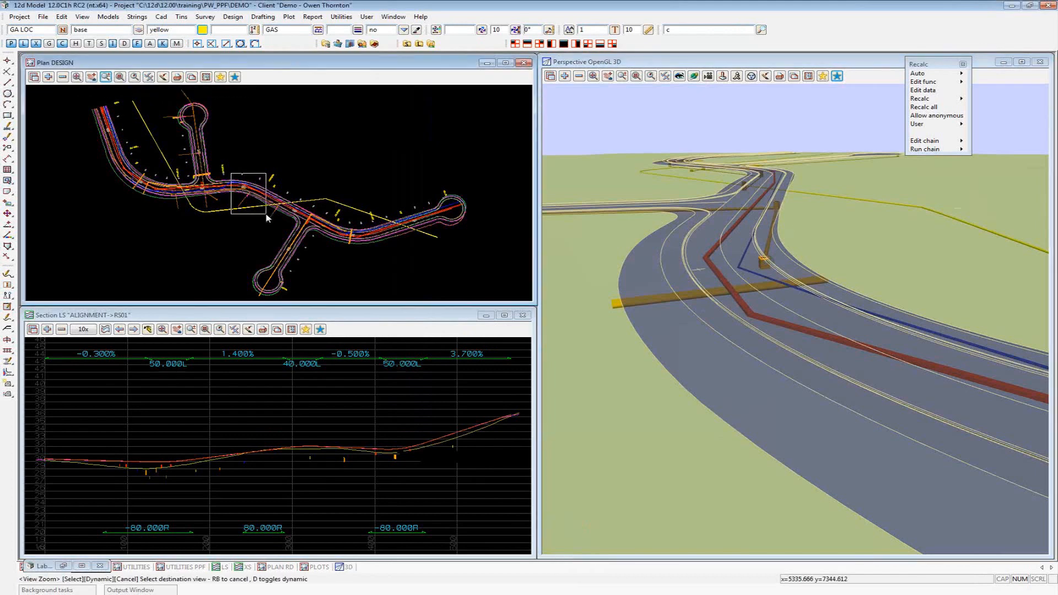
{"action": "left_click", "coordinate": [267, 217]}
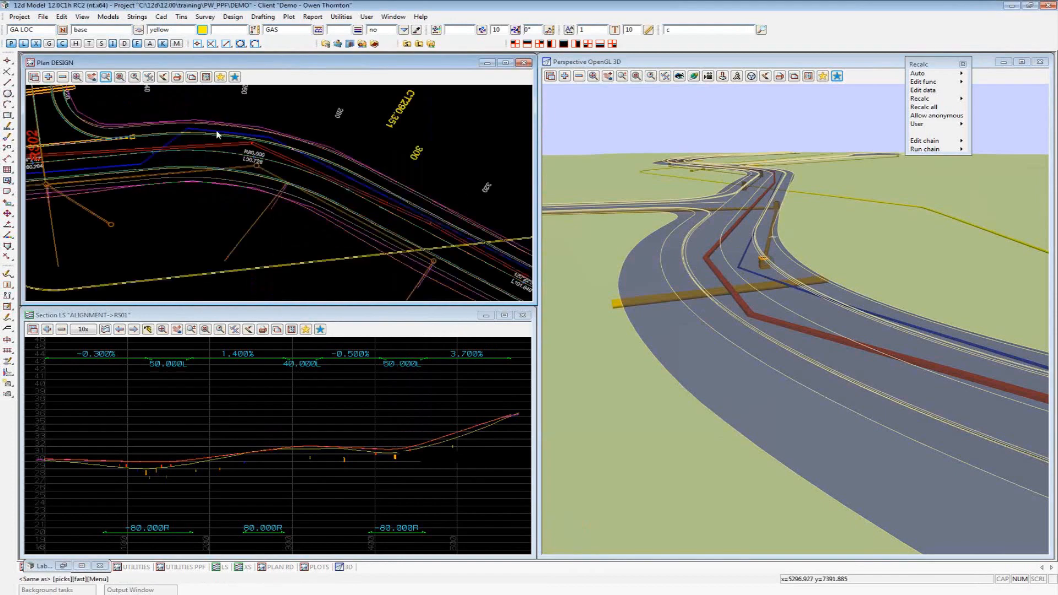
{"action": "scroll", "coordinate": [218, 134], "scroll_direction": "up", "scroll_amount": 5}
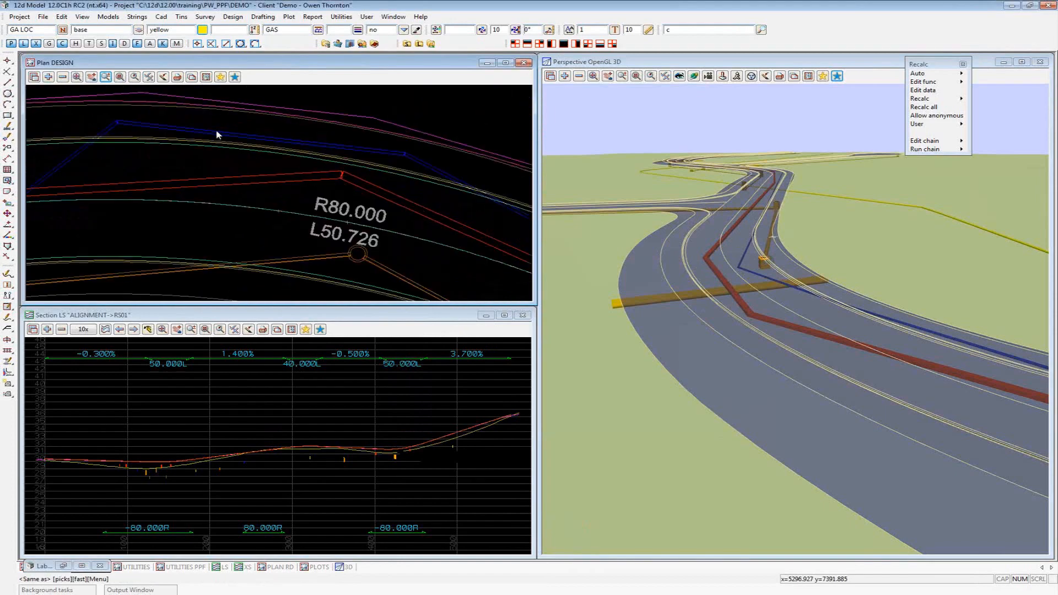
{"action": "scroll", "coordinate": [215, 156], "scroll_direction": "up", "scroll_amount": 5}
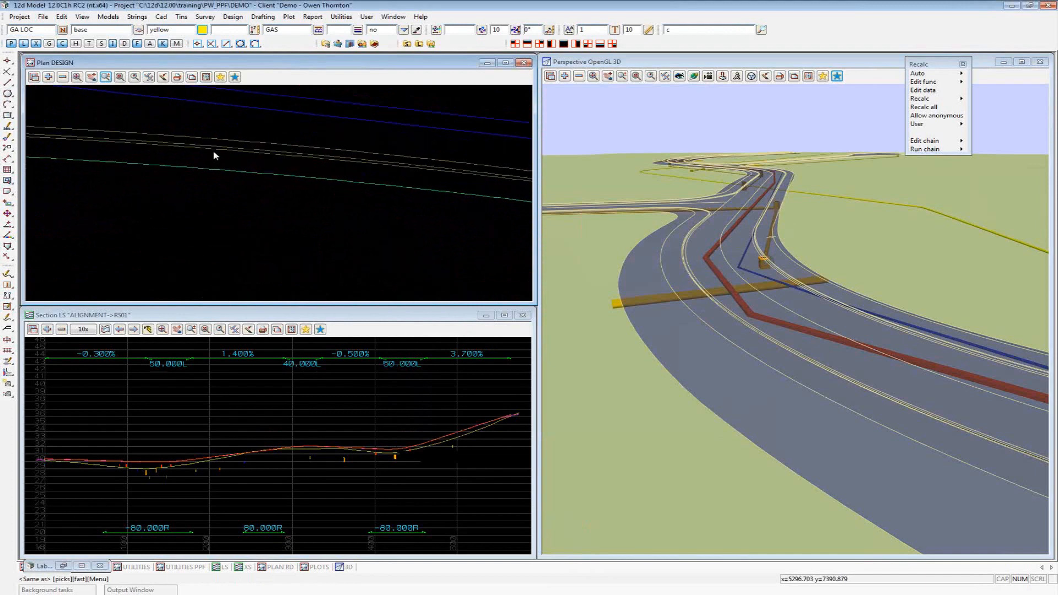
{"action": "left_click", "coordinate": [215, 153]}
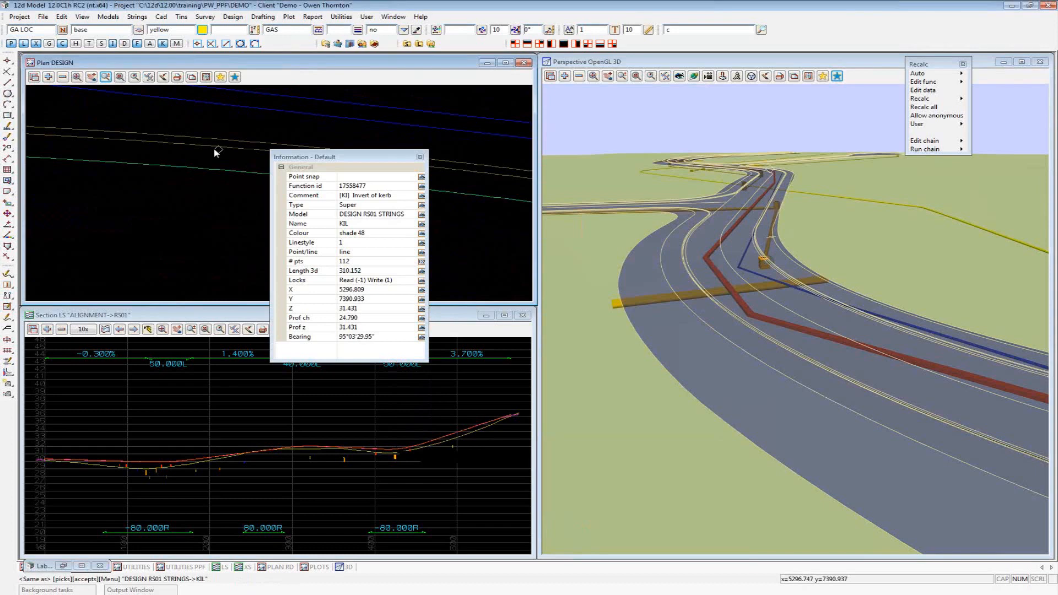
{"action": "middle_click", "coordinate": [215, 153]}
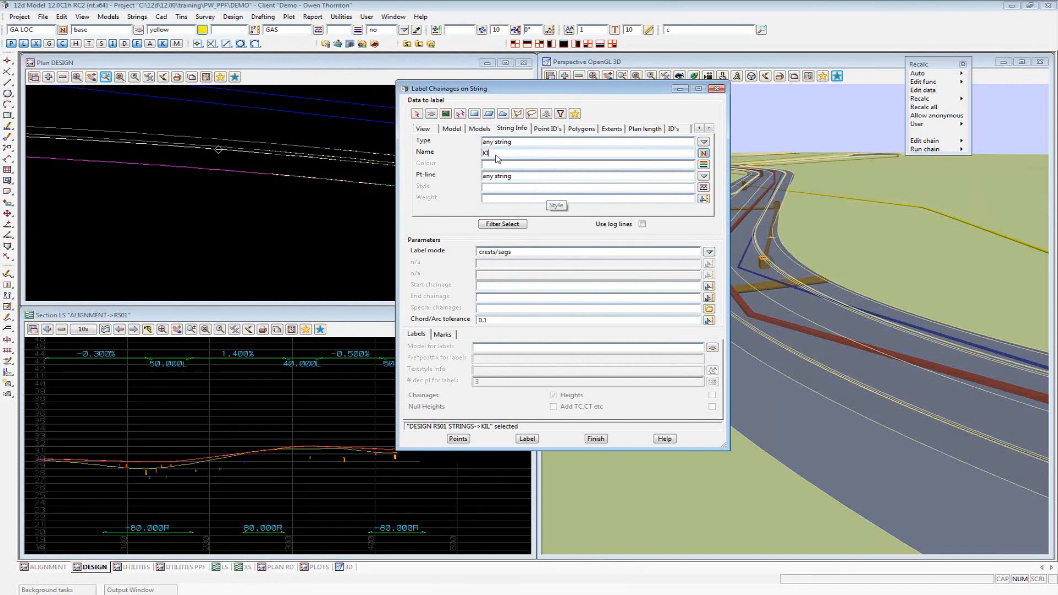
Set the filter's string name to KI*, run the filter selection and move the panel clear of the perspective view
{"action": "type", "text": "*"}
{"action": "left_click", "coordinate": [512, 225]}
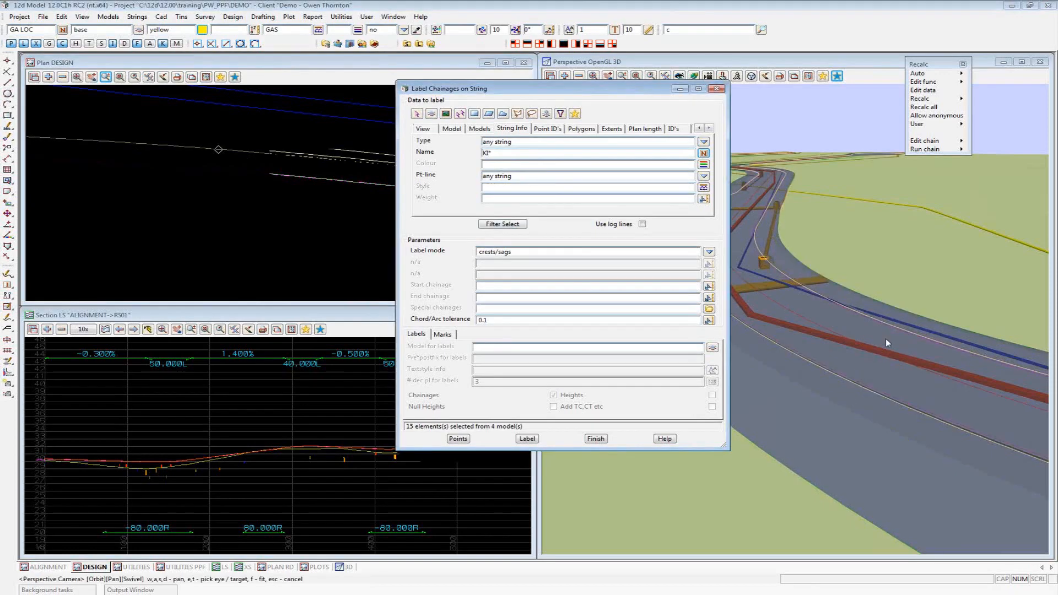
{"action": "left_click", "coordinate": [343, 76]}
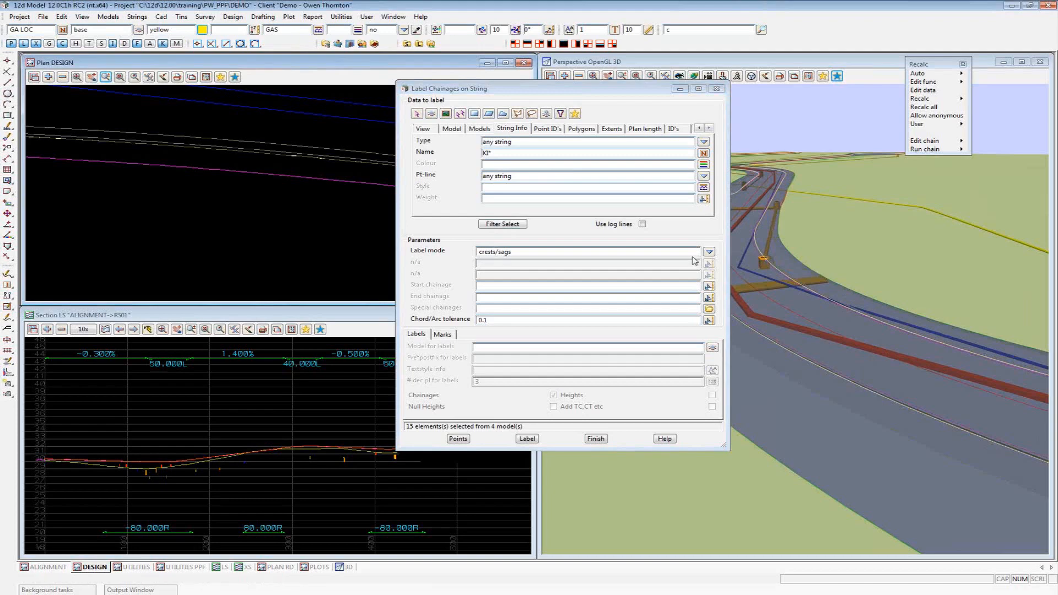
{"action": "left_click", "coordinate": [567, 91]}
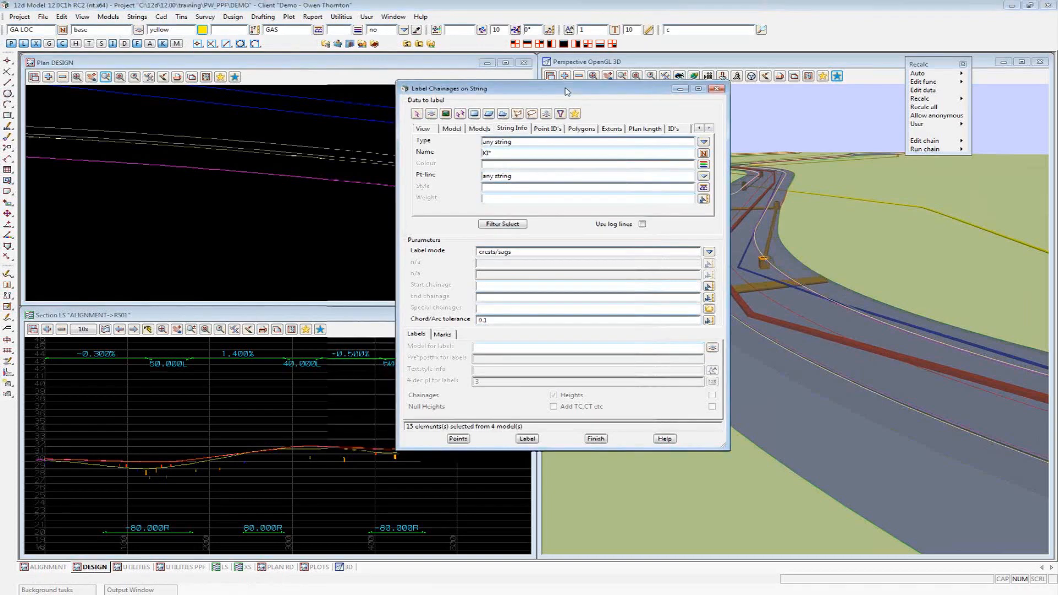
{"action": "left_click_drag", "start_coordinate": [567, 91], "coordinate": [315, 96]}
{"action": "left_click", "coordinate": [860, 76]}
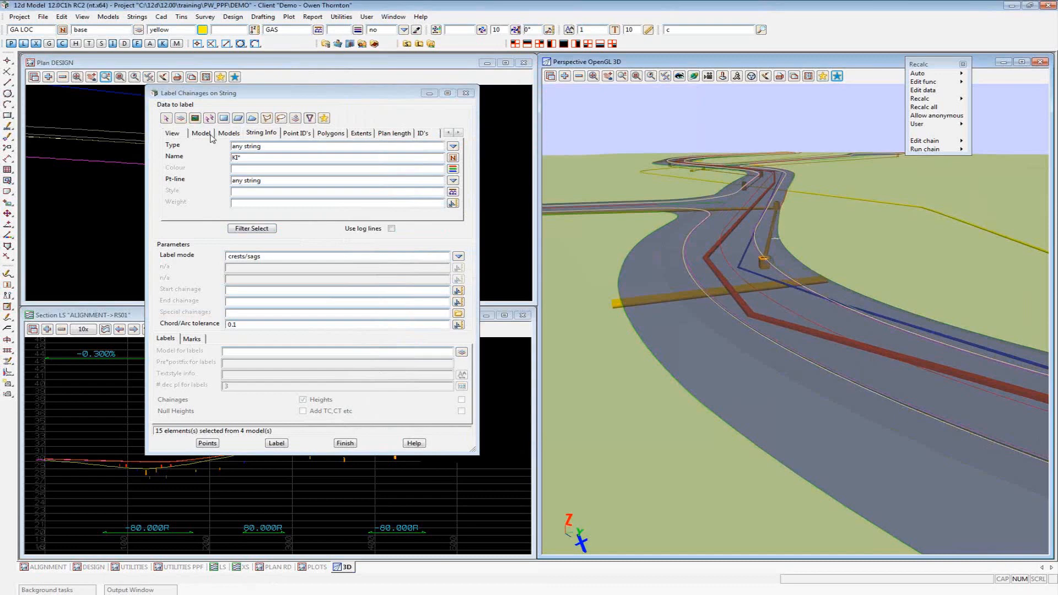
Save the source box filter settings as a favourite file named kerb_inverts
{"action": "left_click", "coordinate": [325, 119]}
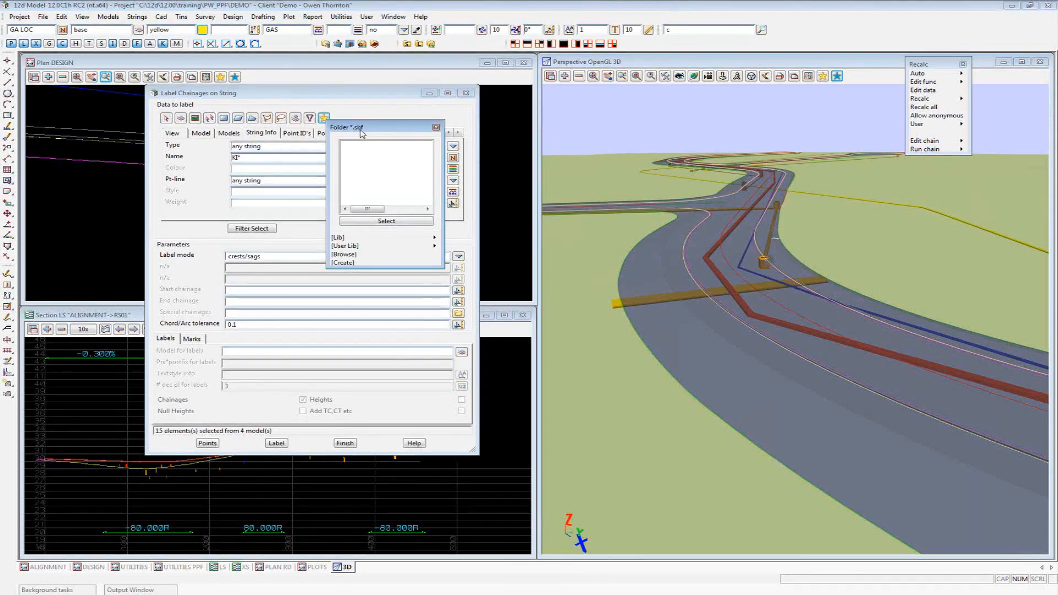
{"action": "left_click", "coordinate": [343, 263]}
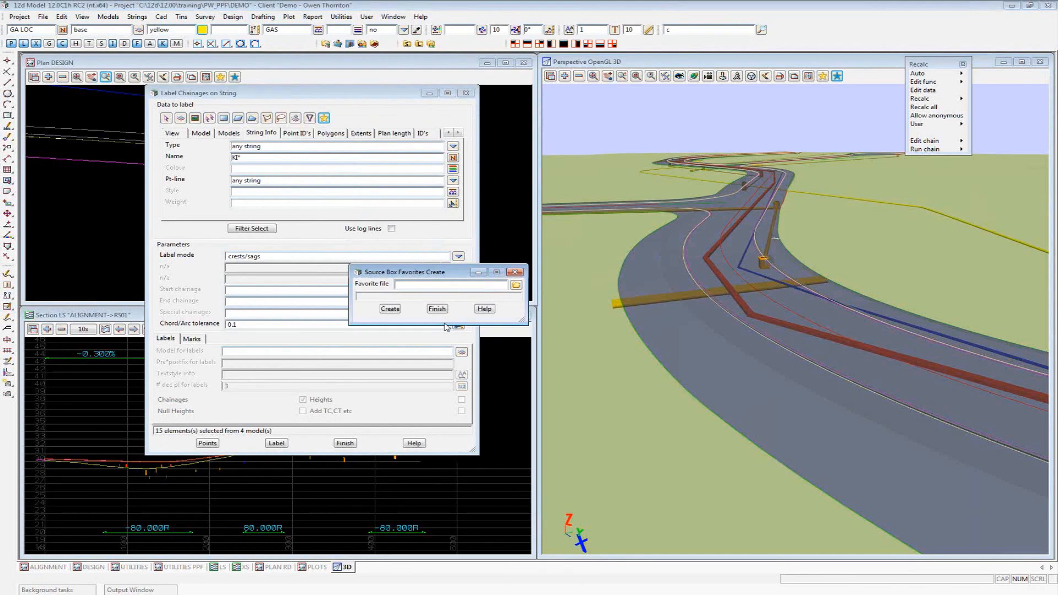
{"action": "type", "text": "kerb_inverts"}
{"action": "key", "text": "Return"}
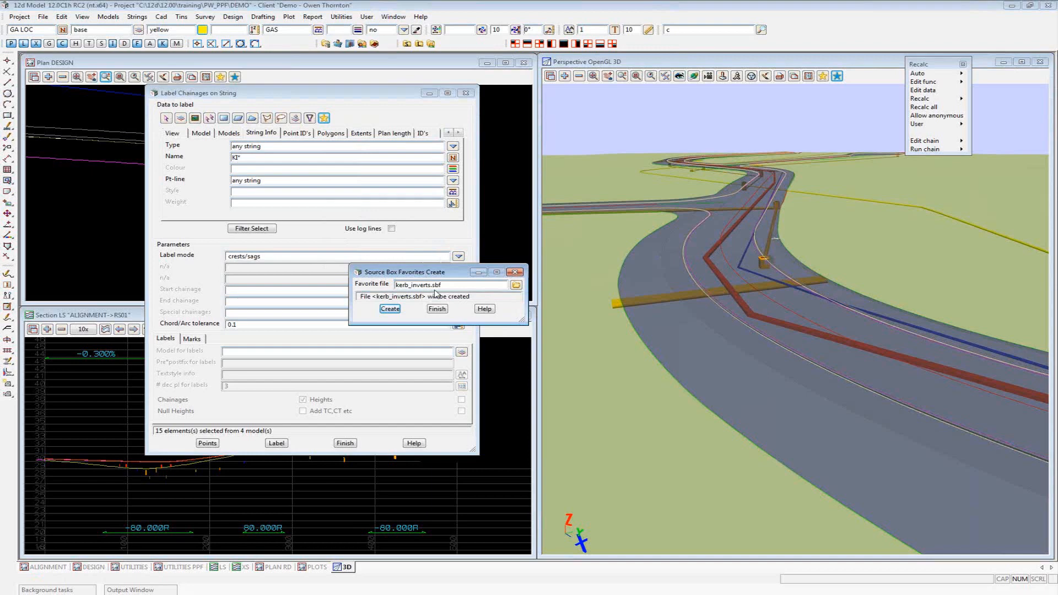
{"action": "left_click", "coordinate": [395, 309]}
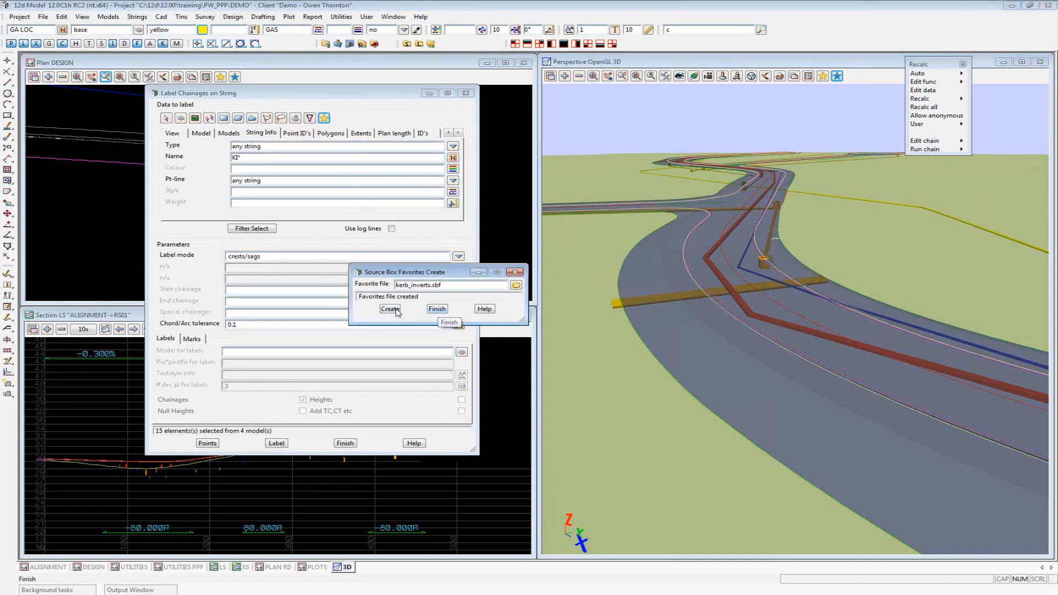
{"action": "key", "text": "Return"}
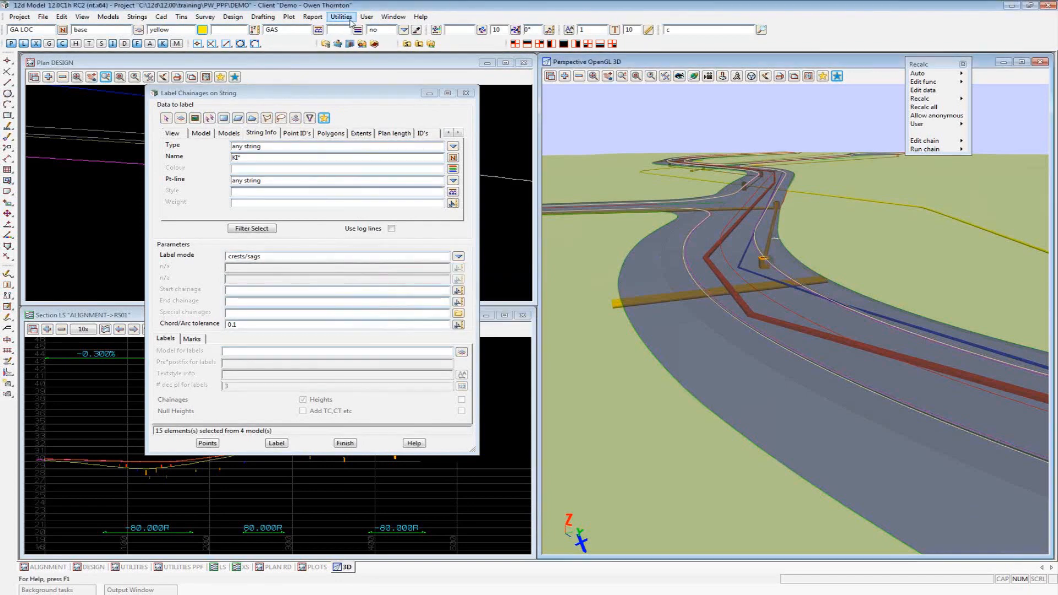
Load the kerb_inverts favourite as the source data of the Change String/Element Info utility and finish without changing anything
{"action": "left_click", "coordinate": [342, 17]}
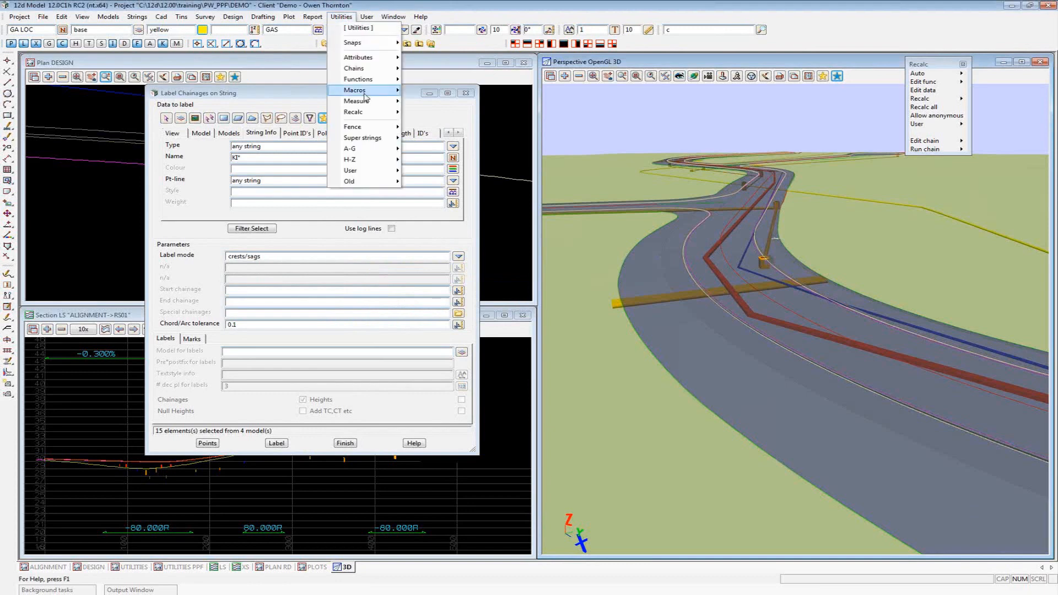
{"action": "left_click", "coordinate": [359, 149]}
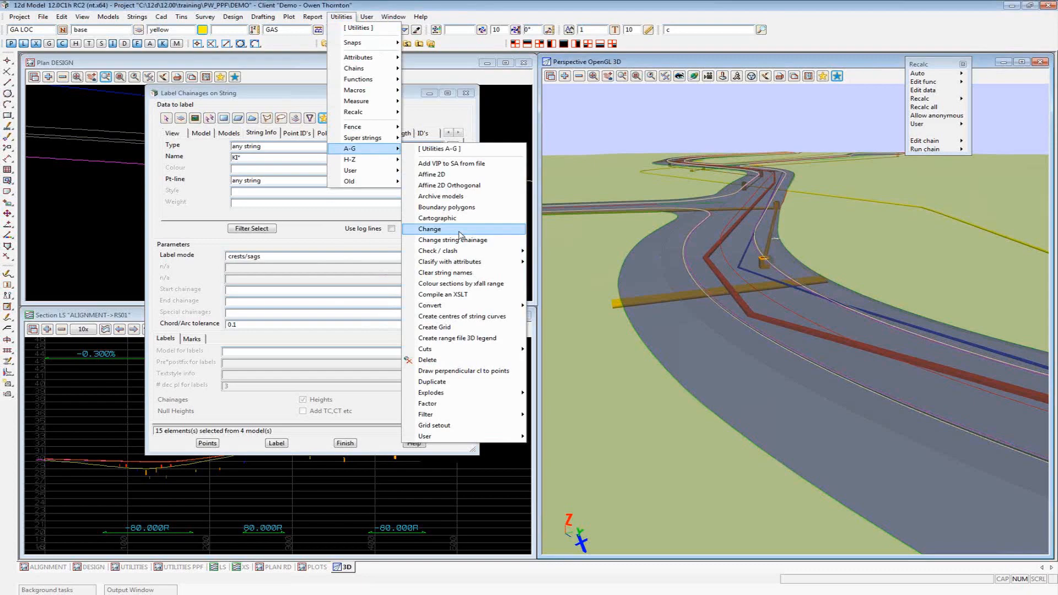
{"action": "left_click", "coordinate": [459, 230]}
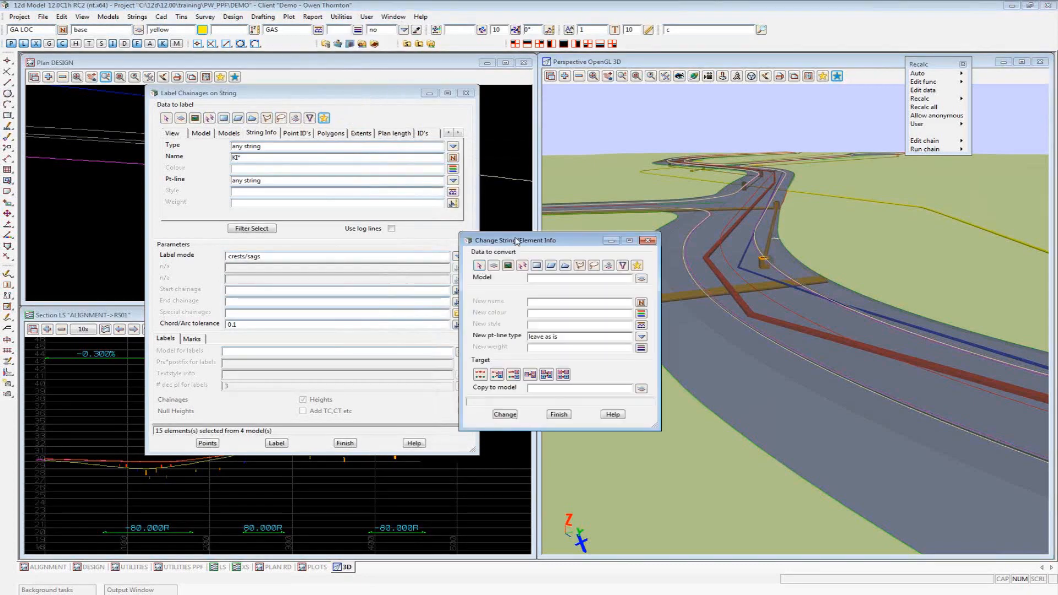
{"action": "left_click_drag", "start_coordinate": [517, 242], "coordinate": [678, 120]}
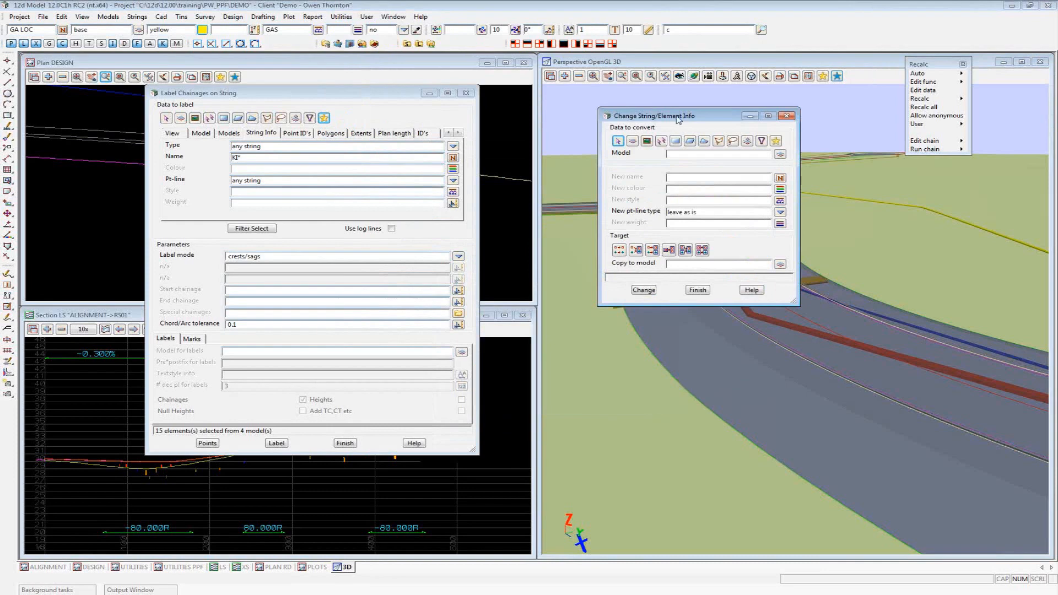
{"action": "left_click", "coordinate": [777, 141]}
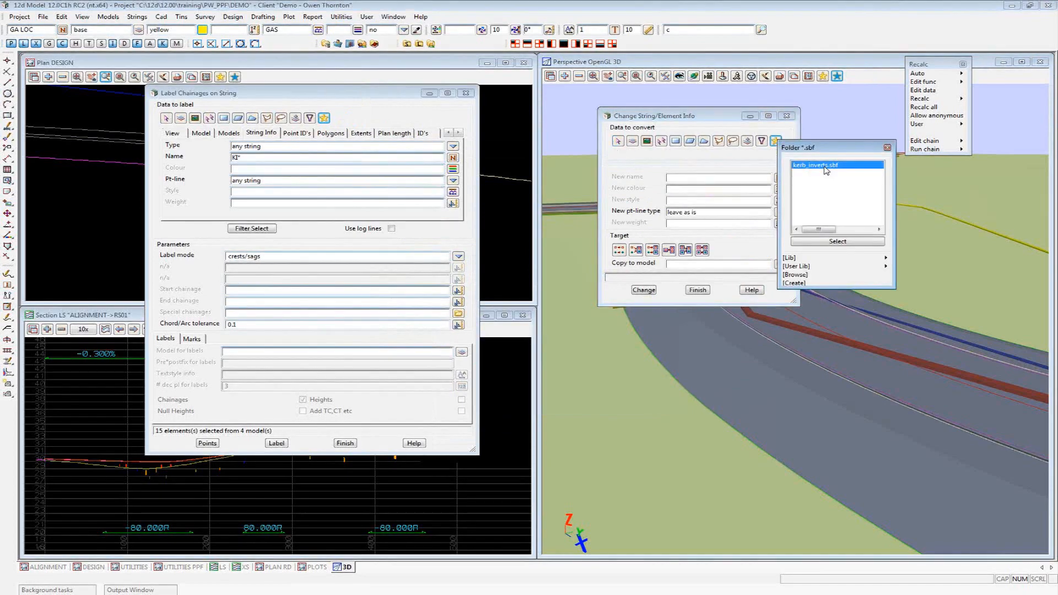
{"action": "double_click", "coordinate": [825, 166]}
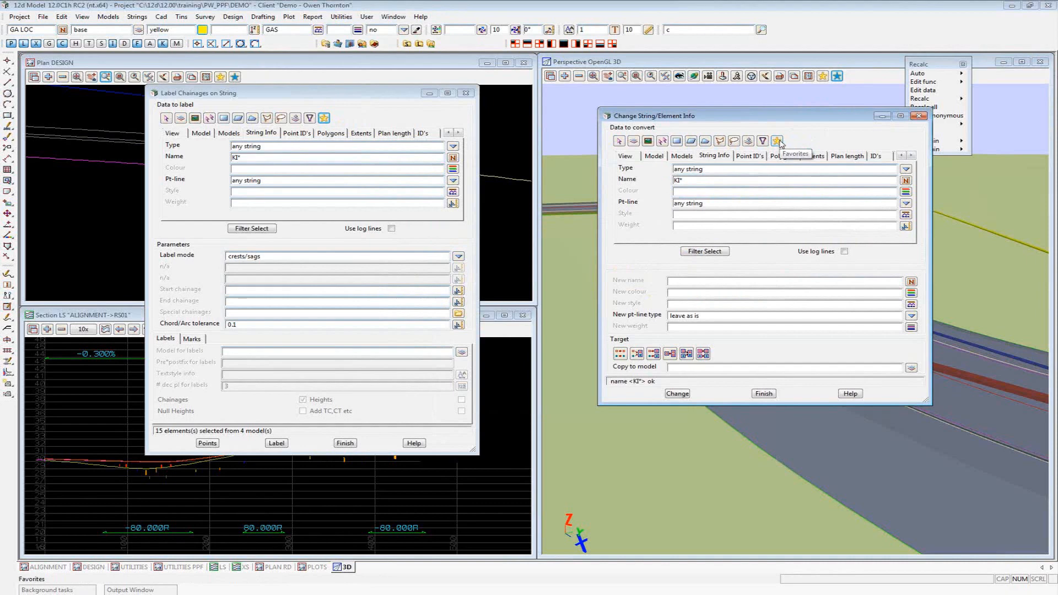
{"action": "left_click", "coordinate": [764, 395]}
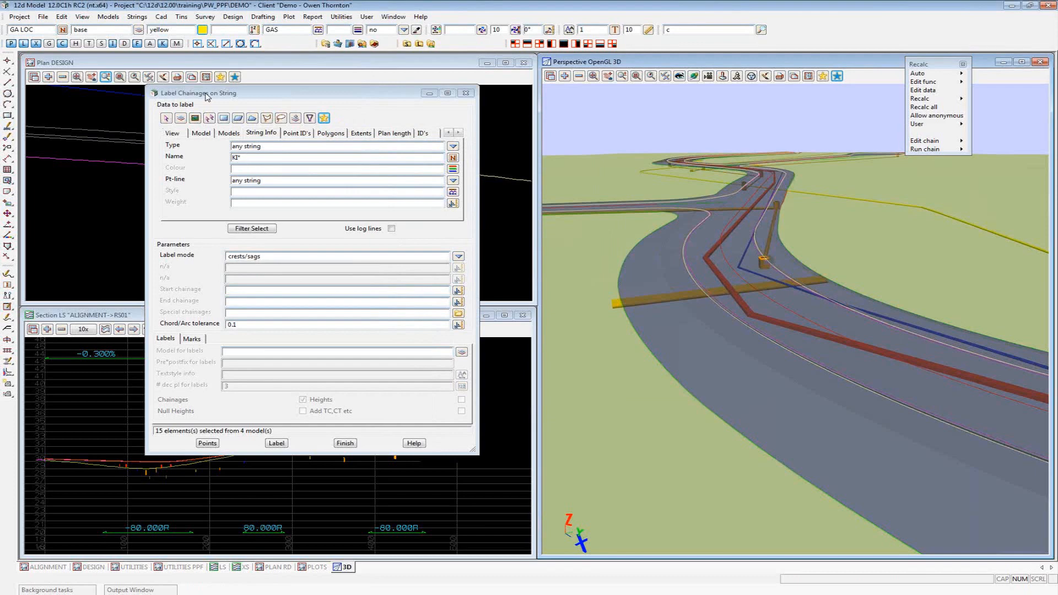
Dump the Label Chainages on String panel as an xml screen layout file named label_crests_sags.slx
{"action": "left_click", "coordinate": [155, 94]}
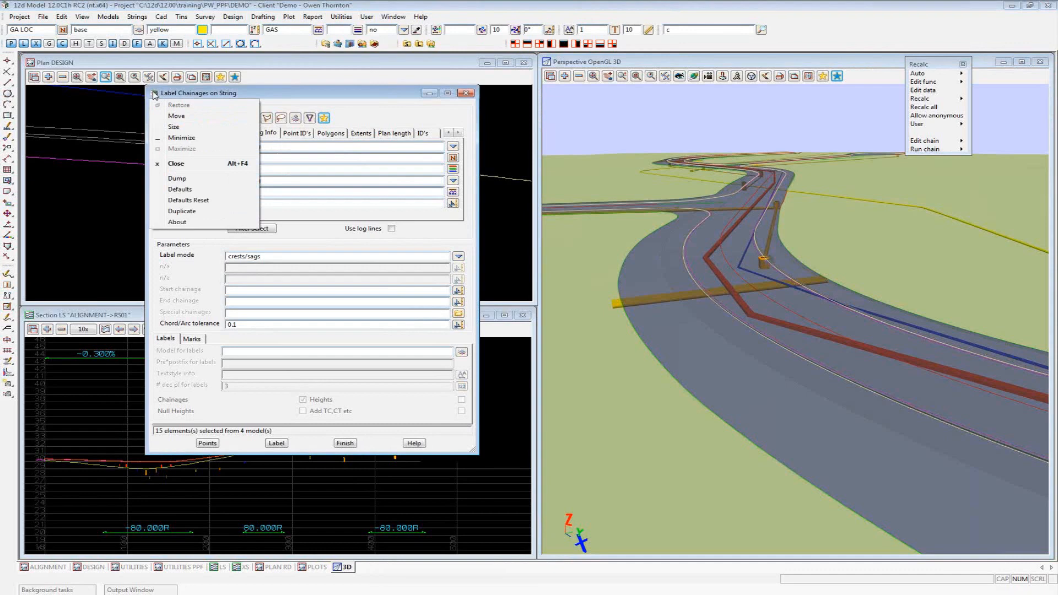
{"action": "left_click", "coordinate": [190, 180]}
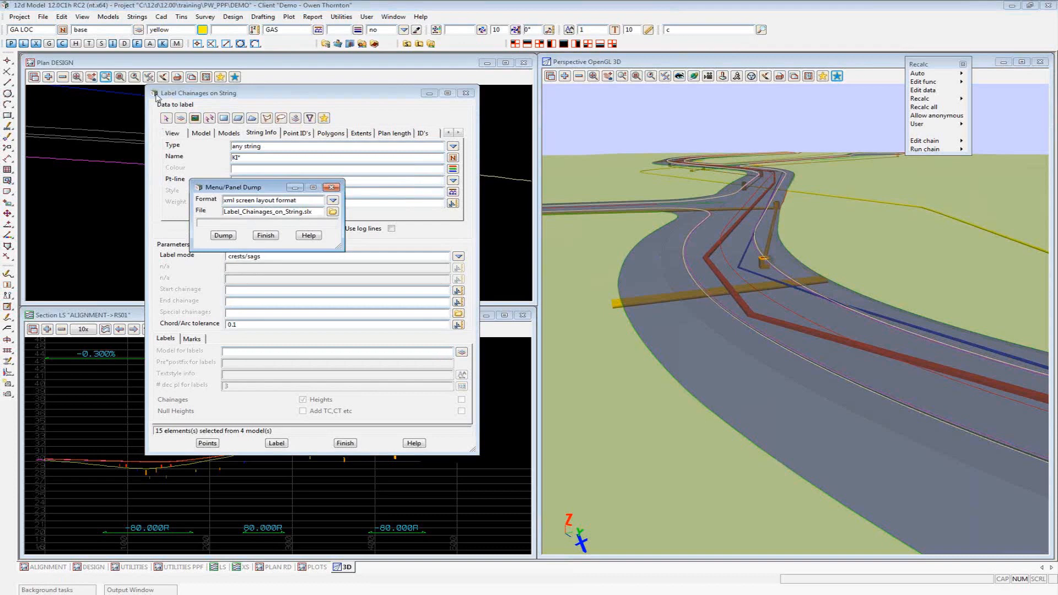
{"action": "left_click_drag", "start_coordinate": [261, 191], "coordinate": [224, 196]}
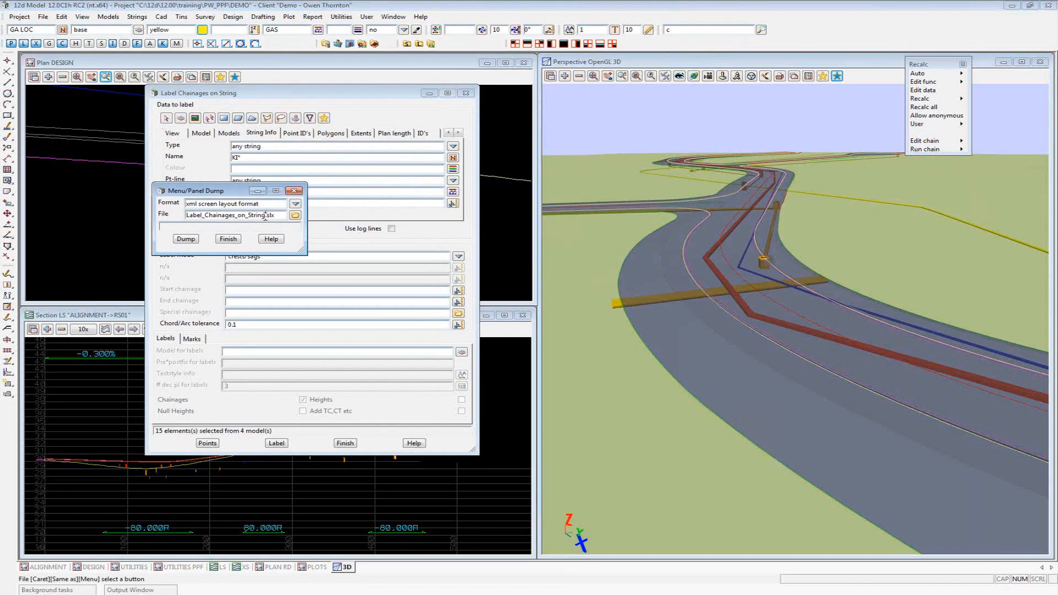
{"action": "left_click_drag", "start_coordinate": [266, 215], "coordinate": [124, 212]}
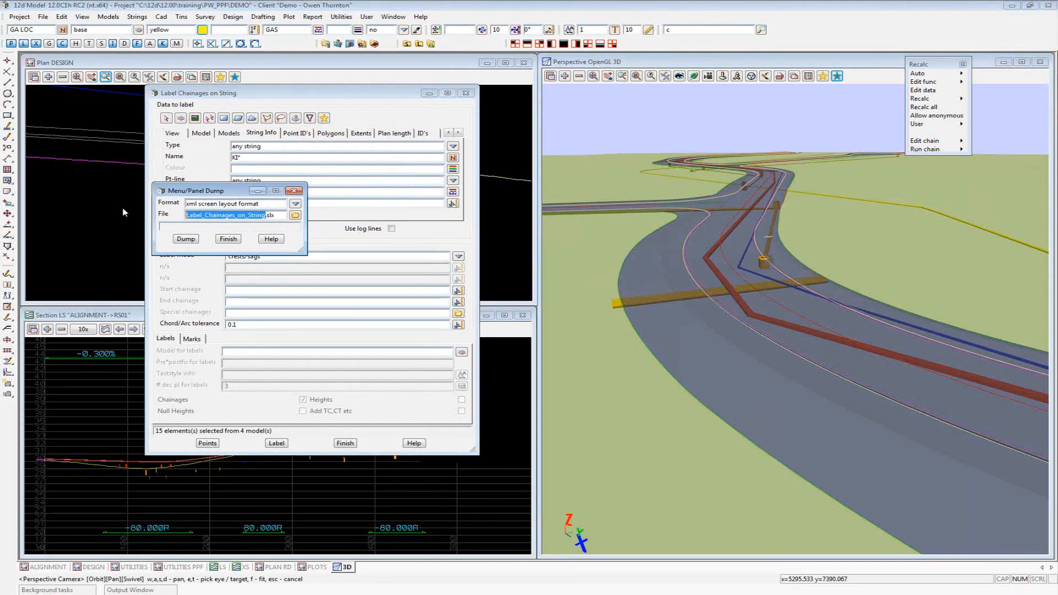
{"action": "type", "text": "label"}
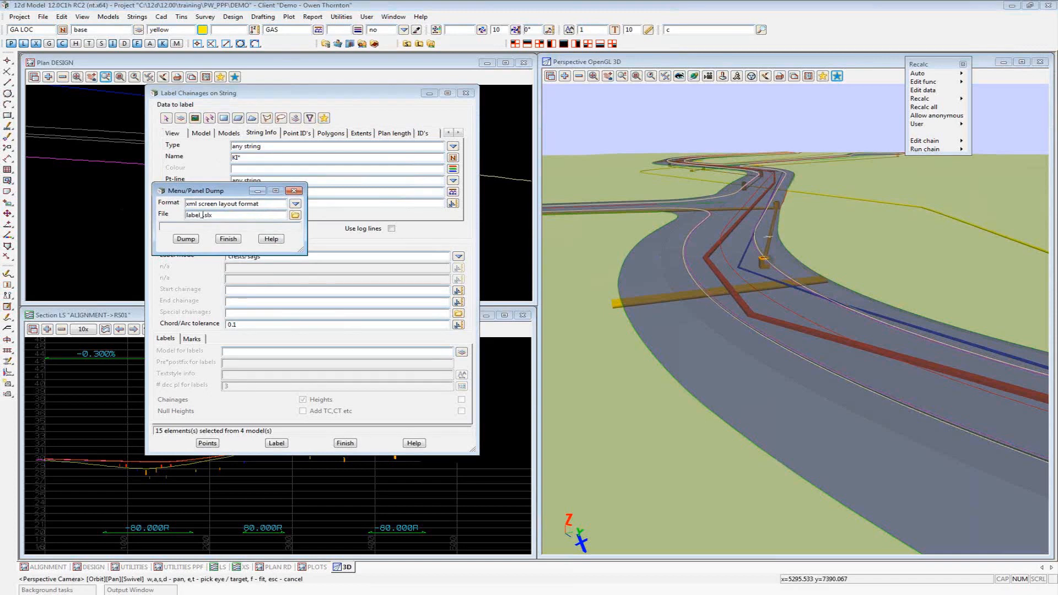
{"action": "type", "text": "_crests_sdags"}
{"action": "key", "text": "BackSpace"}
{"action": "key", "text": "BackSpace"}
{"action": "key", "text": "BackSpace"}
{"action": "key", "text": "BackSpace"}
{"action": "type", "text": "ags"}
{"action": "left_click", "coordinate": [187, 240]}
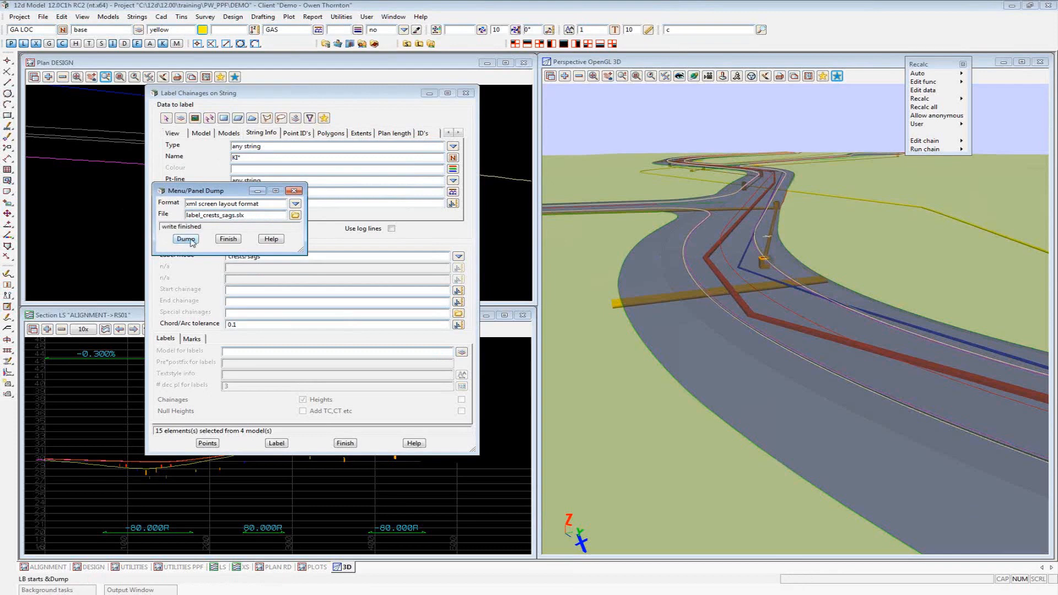
{"action": "left_click", "coordinate": [228, 239]}
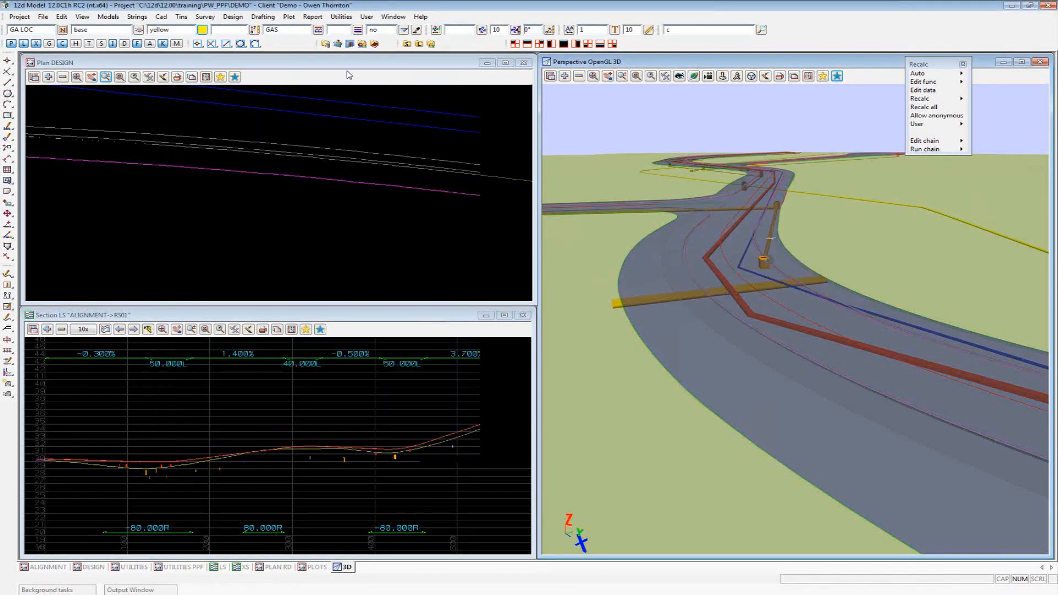
Read in the saved label_crests_sags.slx layout to bring back the filled-in Label Chainages panel
{"action": "left_click", "coordinate": [44, 16]}
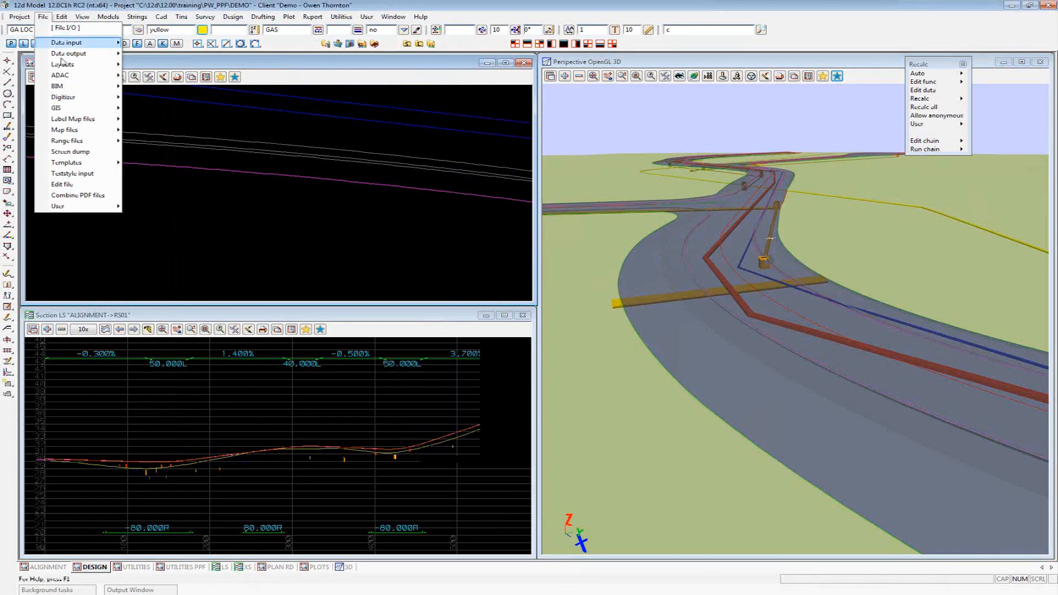
{"action": "mouse_move", "coordinate": [66, 65]}
{"action": "mouse_move", "coordinate": [187, 84]}
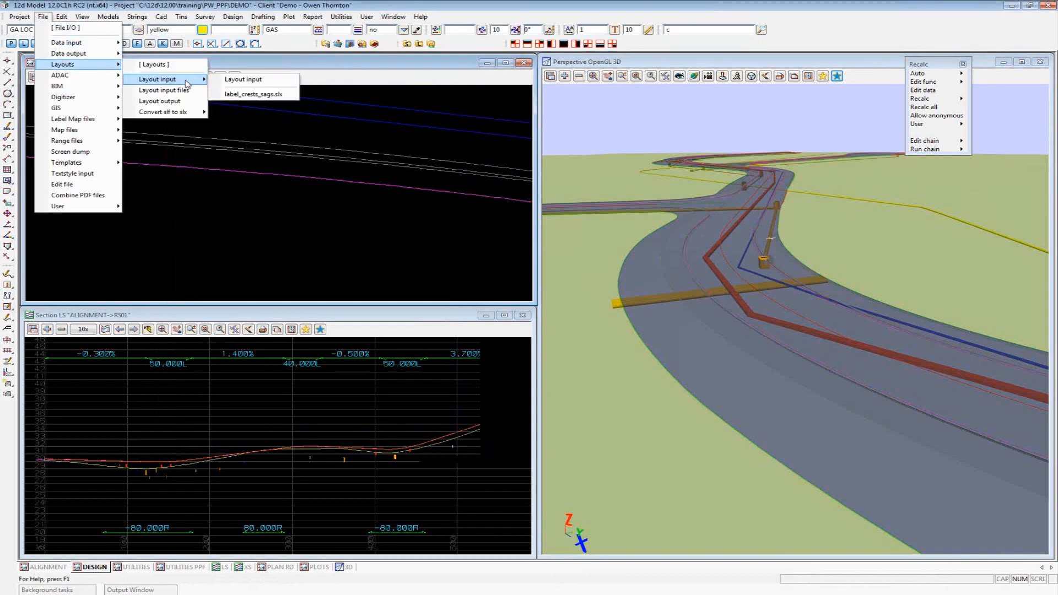
{"action": "left_click", "coordinate": [253, 95]}
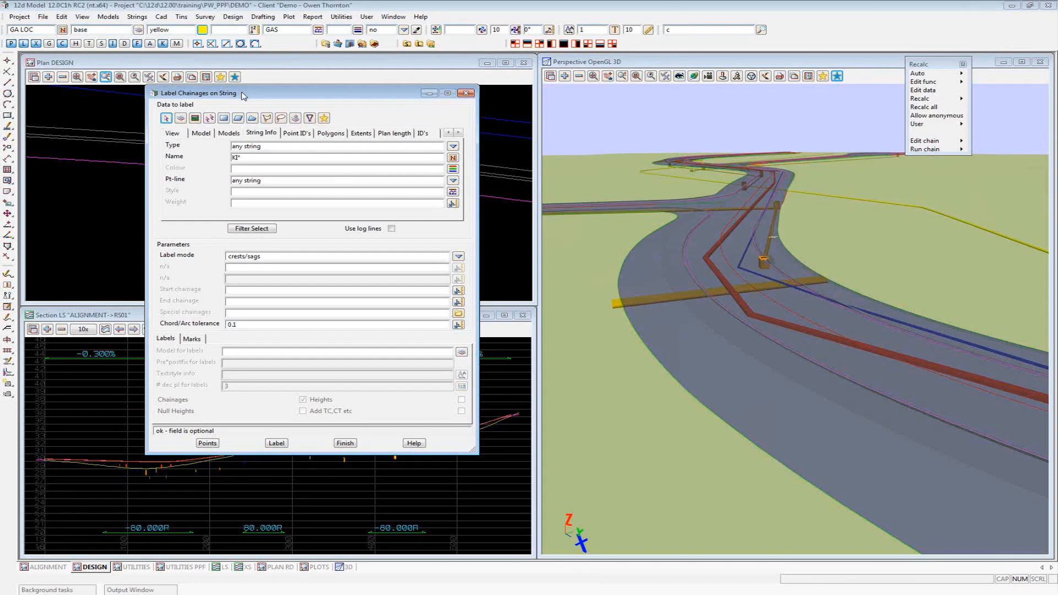
Auto-complete the filter's model name from DE to list the matching DESIGN models, and close the list and panel without labelling
{"action": "left_click", "coordinate": [202, 133]}
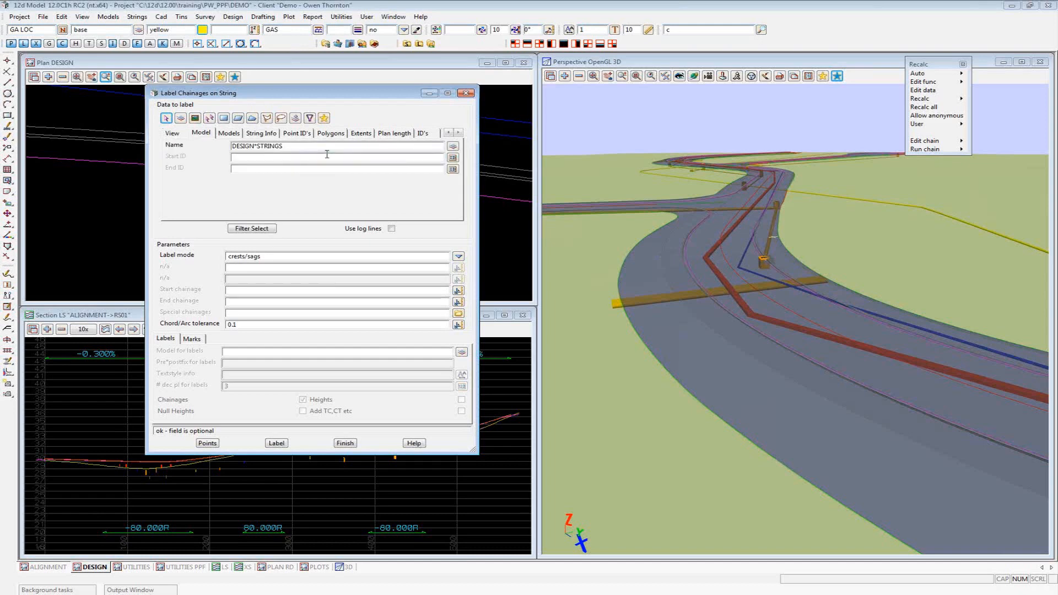
{"action": "left_click_drag", "start_coordinate": [324, 146], "coordinate": [201, 142]}
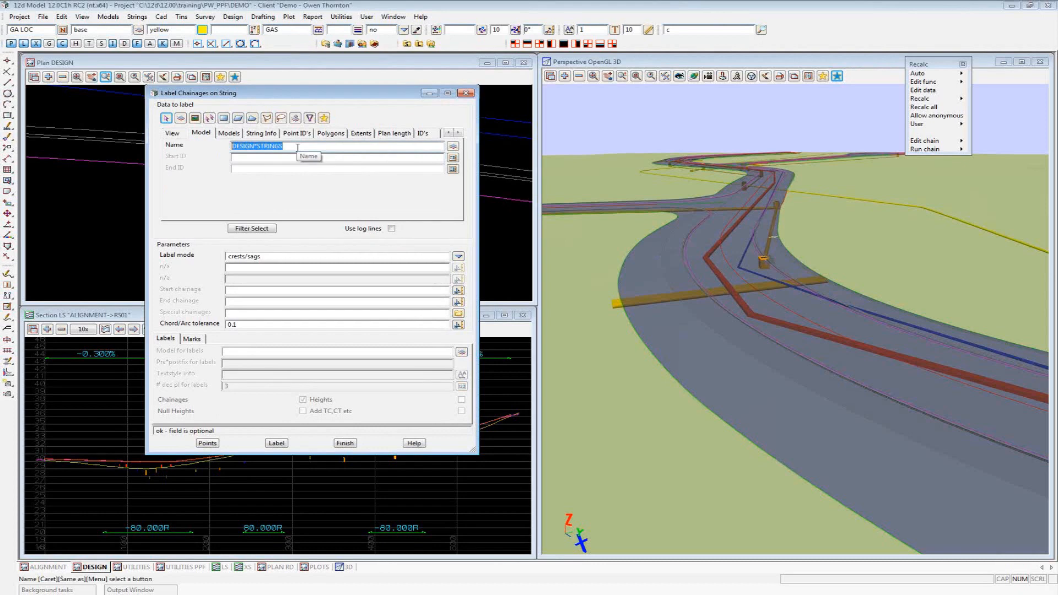
{"action": "key", "text": "Delete"}
{"action": "type", "text": "DE"}
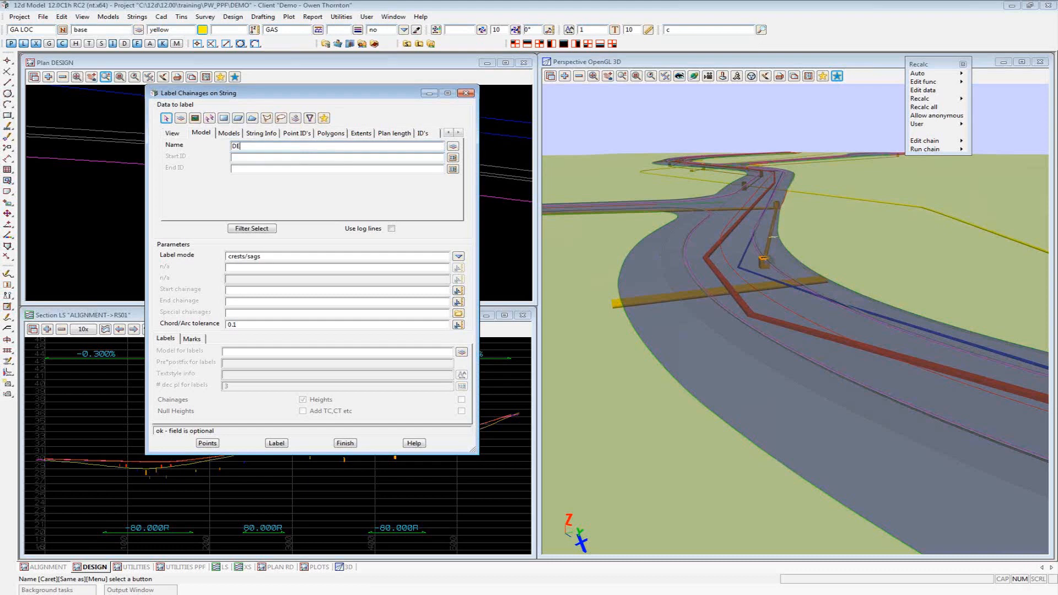
{"action": "key", "text": "Tab"}
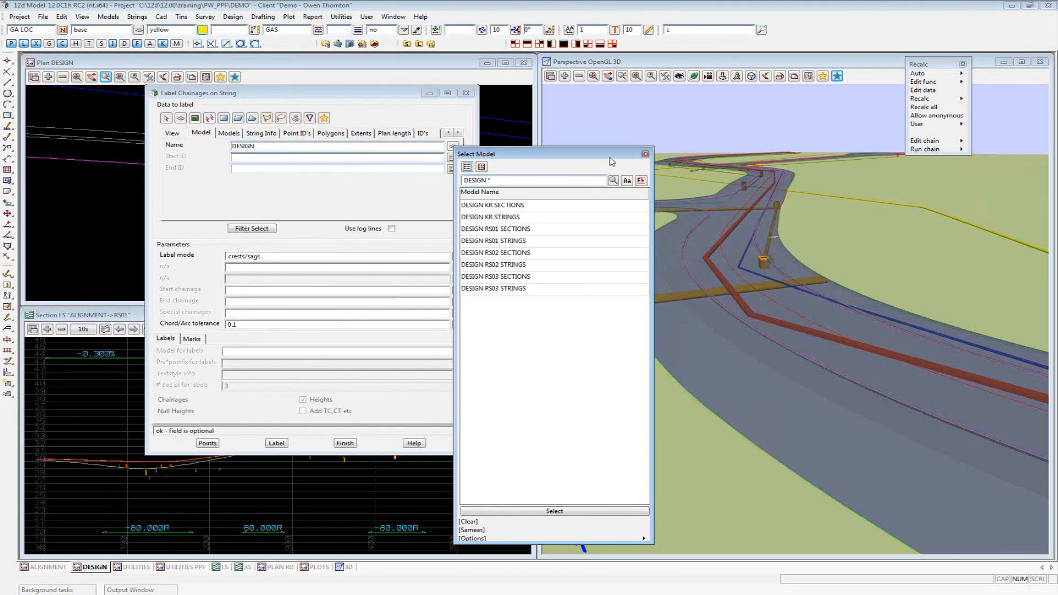
{"action": "left_click", "coordinate": [646, 155]}
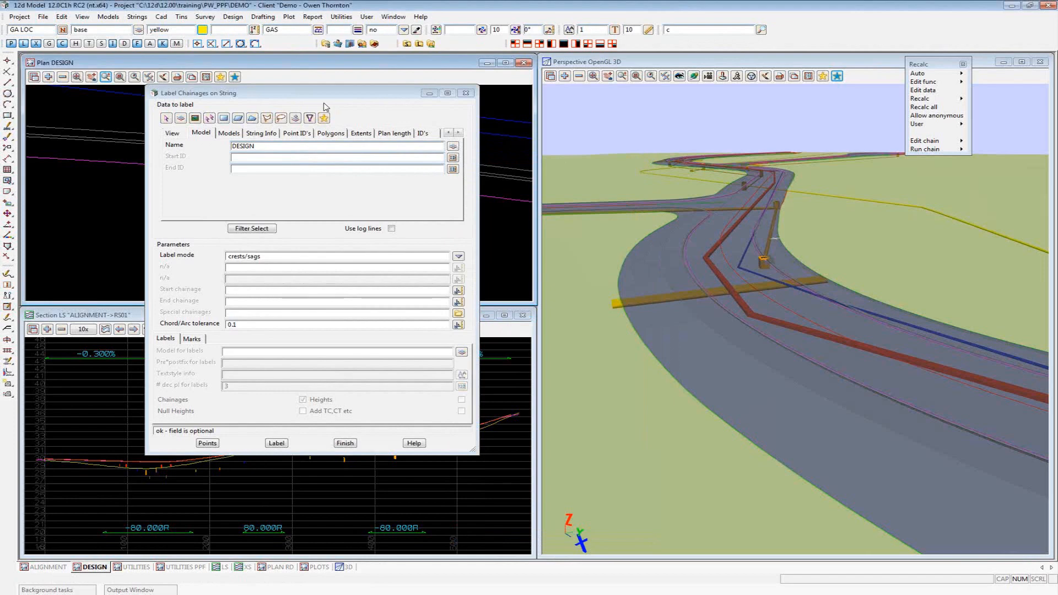
{"action": "left_click", "coordinate": [467, 93]}
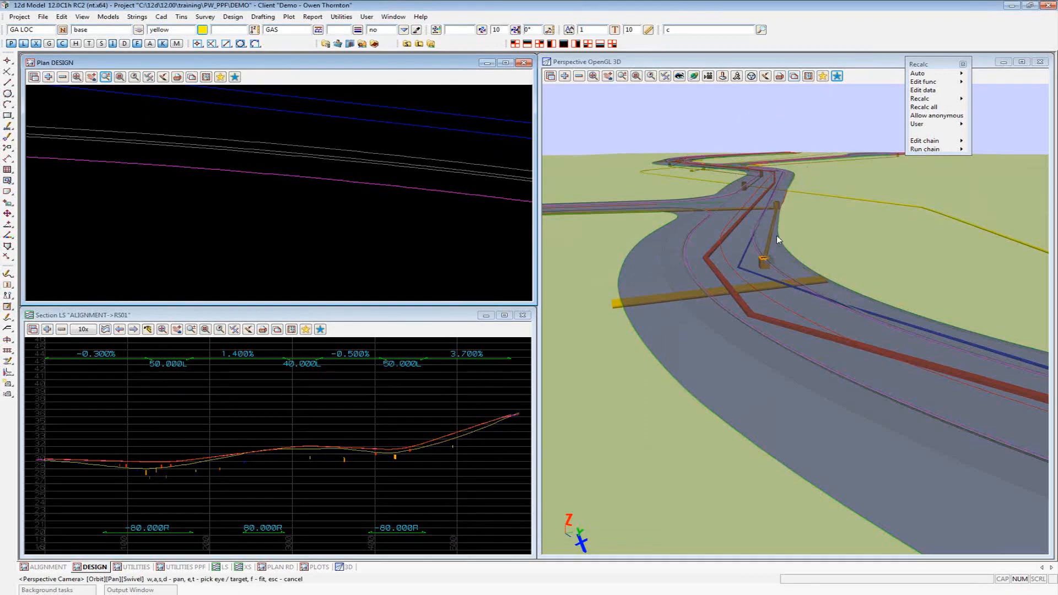
Open the 3D perspective view's properties and look through the colours offered for its background without choosing one
{"action": "left_click", "coordinate": [809, 78]}
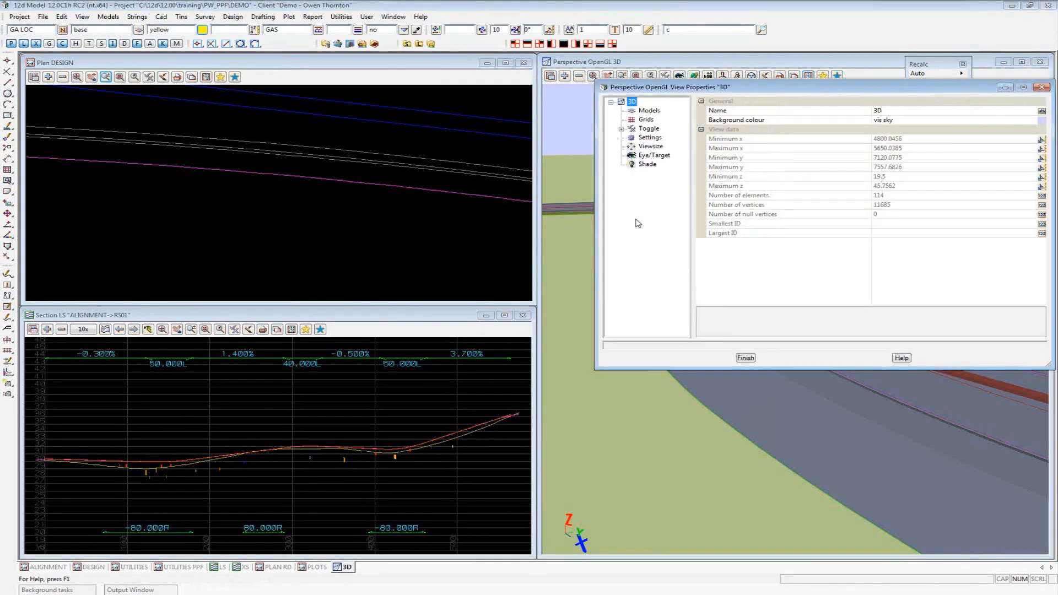
{"action": "left_click_drag", "start_coordinate": [768, 92], "coordinate": [478, 146]}
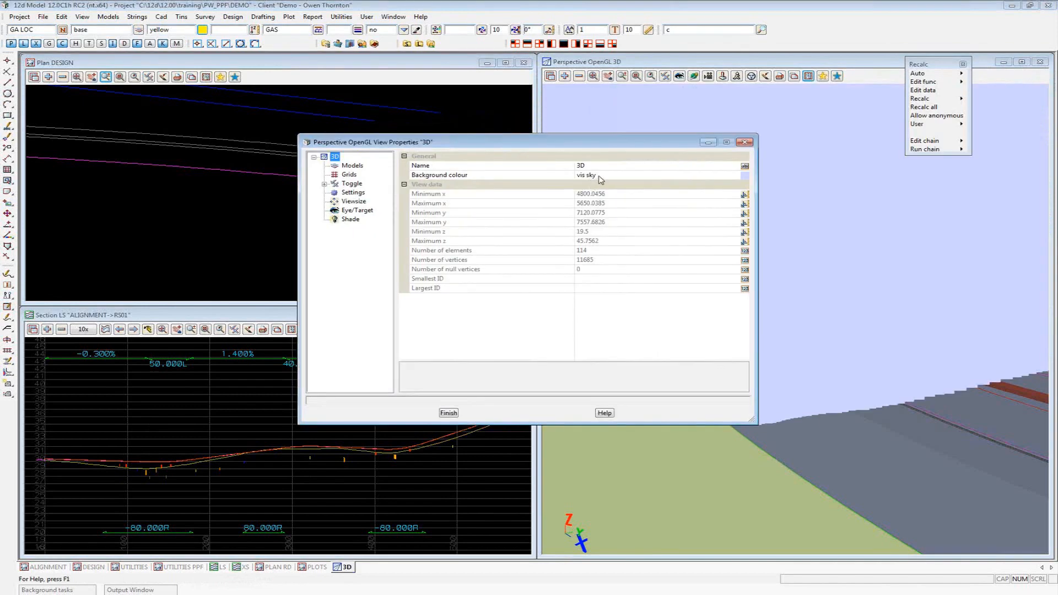
{"action": "left_click", "coordinate": [600, 175]}
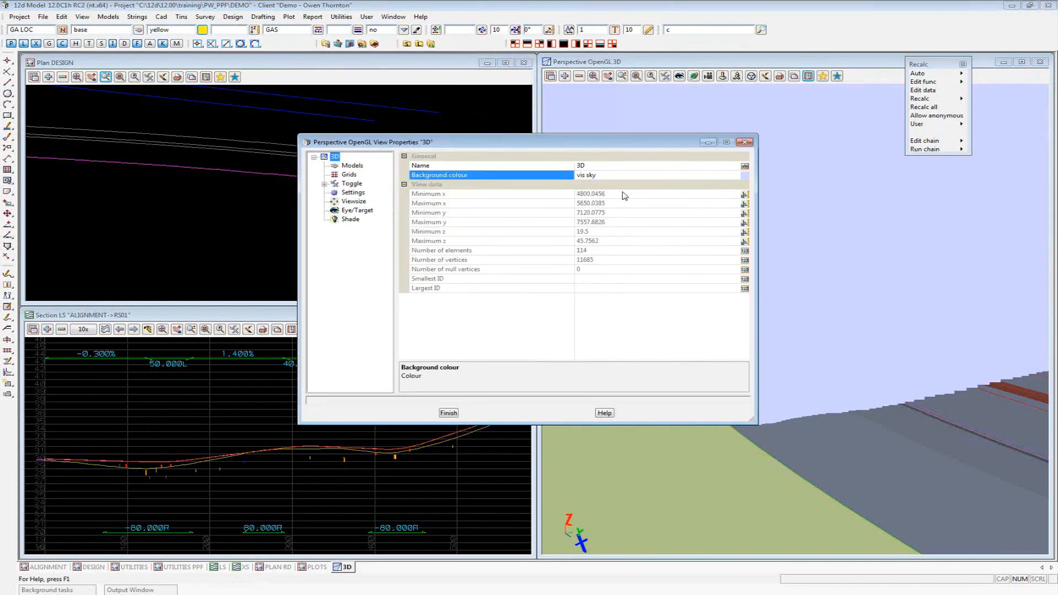
{"action": "left_click", "coordinate": [864, 83]}
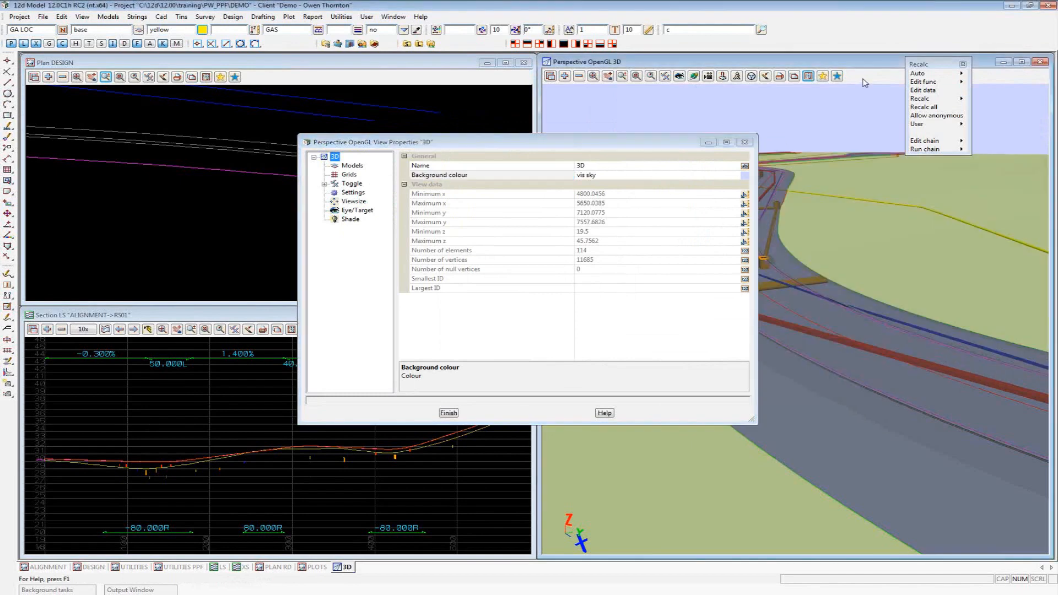
{"action": "left_click", "coordinate": [746, 176]}
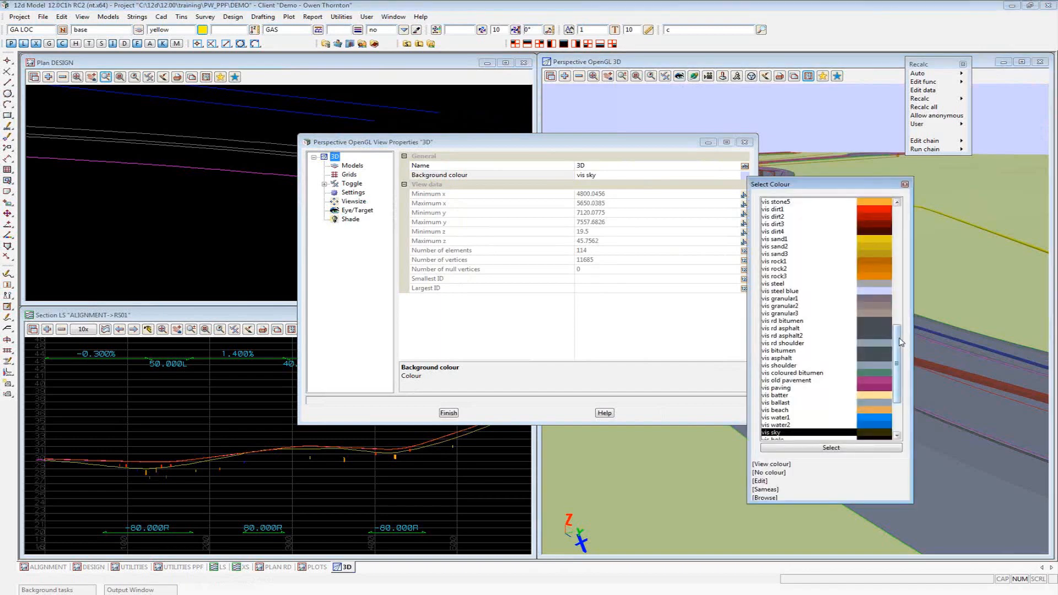
{"action": "left_click_drag", "start_coordinate": [902, 342], "coordinate": [909, 275]}
{"action": "left_click", "coordinate": [905, 185]}
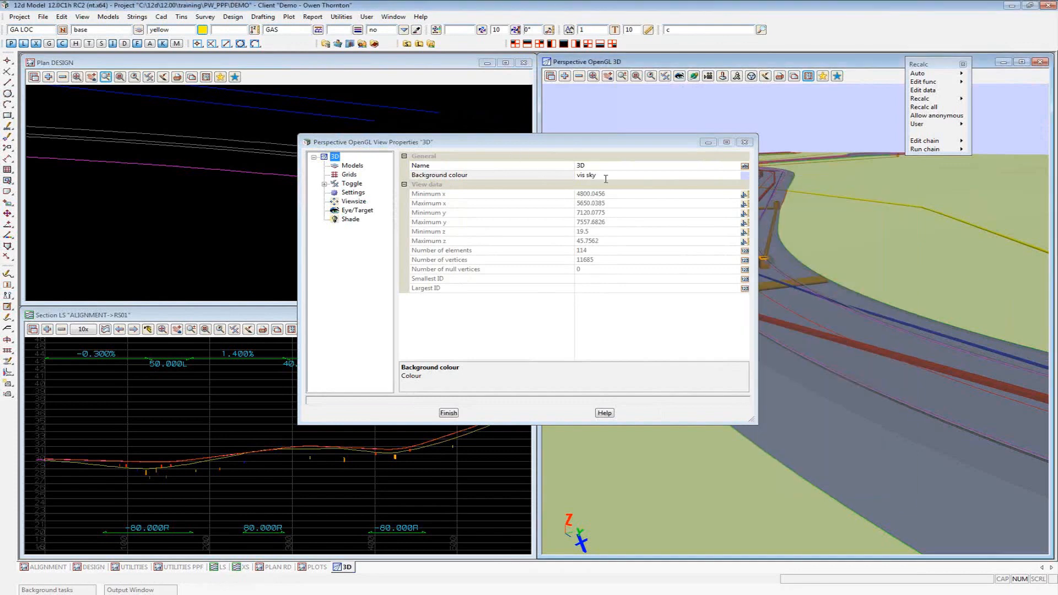
Enter vis as the background colour to list the colours starting with it, and close the list without choosing one
{"action": "left_click", "coordinate": [504, 177]}
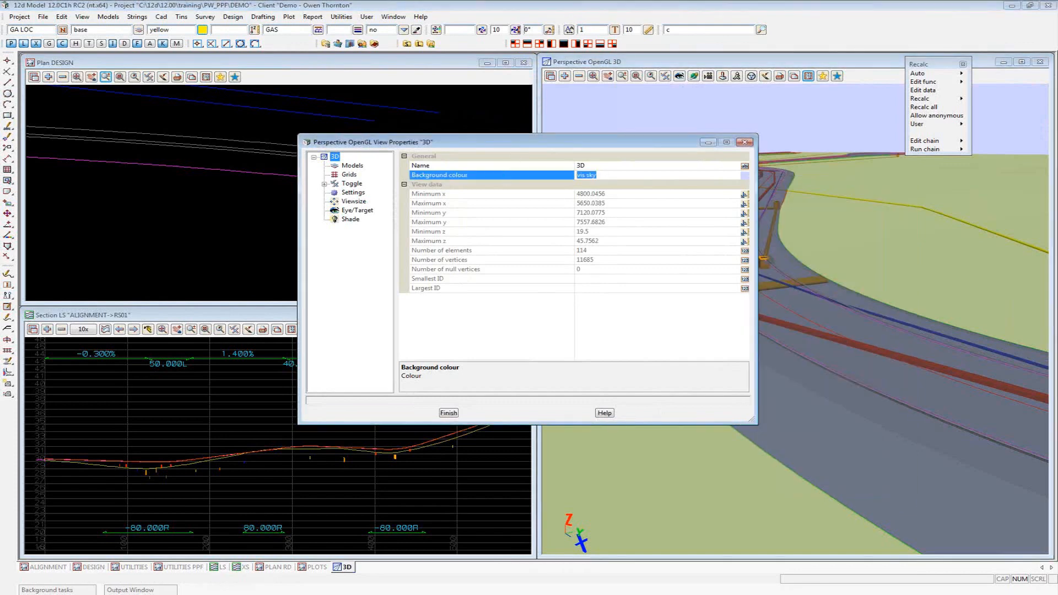
{"action": "type", "text": "vis"}
{"action": "key", "text": "Return"}
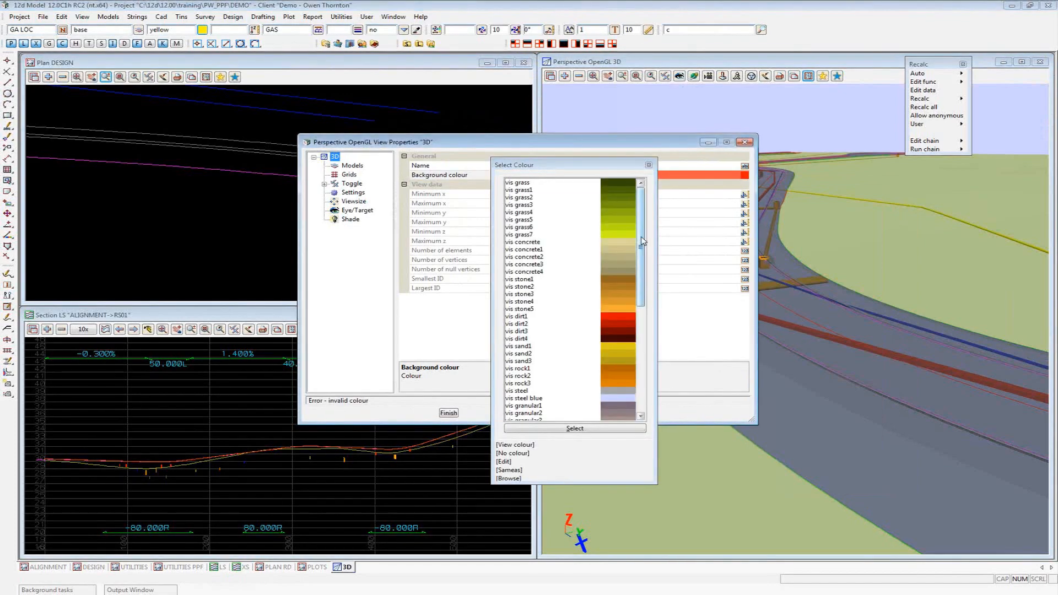
{"action": "mouse_move", "coordinate": [640, 238]}
{"action": "left_mouse_down"}
{"action": "mouse_move", "coordinate": [645, 372]}
{"action": "mouse_move", "coordinate": [645, 231]}
{"action": "left_mouse_up"}
{"action": "left_click", "coordinate": [648, 164]}
Set the 3D view's background colour to blue 056, narrowing the colour list with blu
{"action": "left_click", "coordinate": [615, 176]}
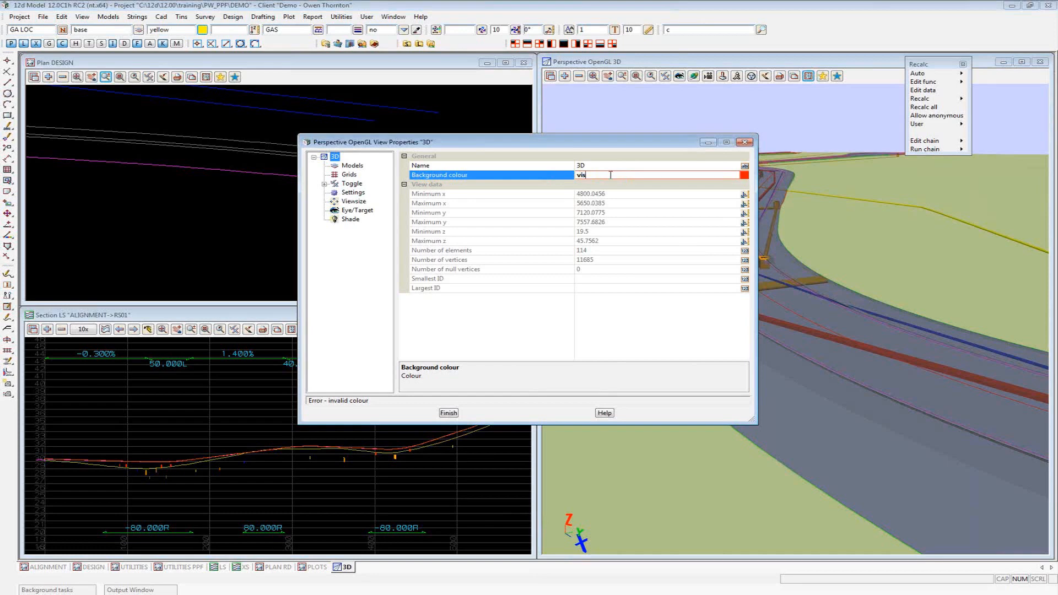
{"action": "left_click_drag", "start_coordinate": [611, 175], "coordinate": [484, 186]}
{"action": "type", "text": "blu"}
{"action": "key", "text": "Return"}
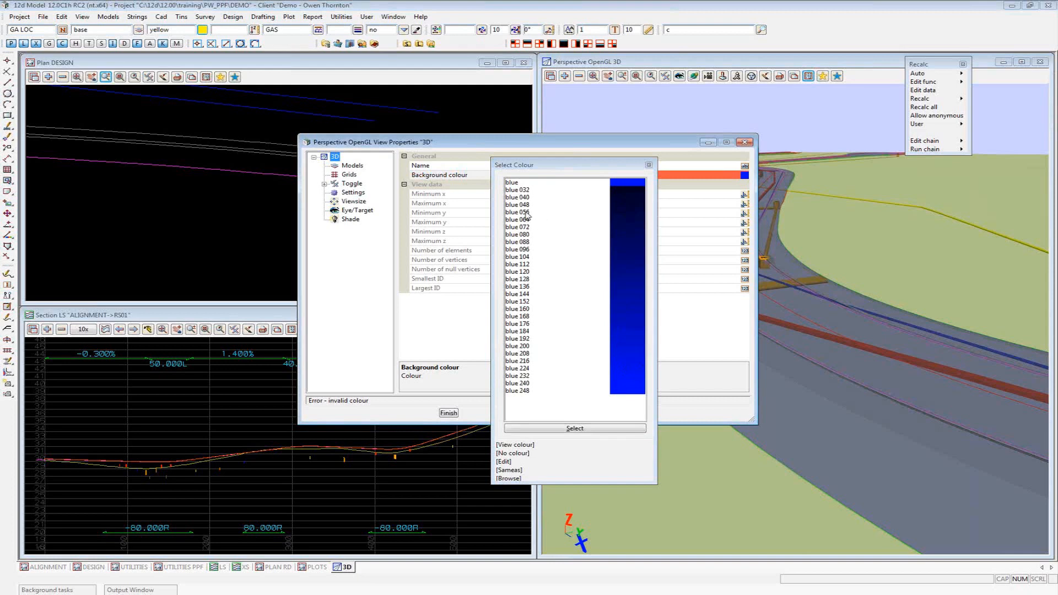
{"action": "left_click", "coordinate": [627, 215]}
{"action": "left_click", "coordinate": [627, 217]}
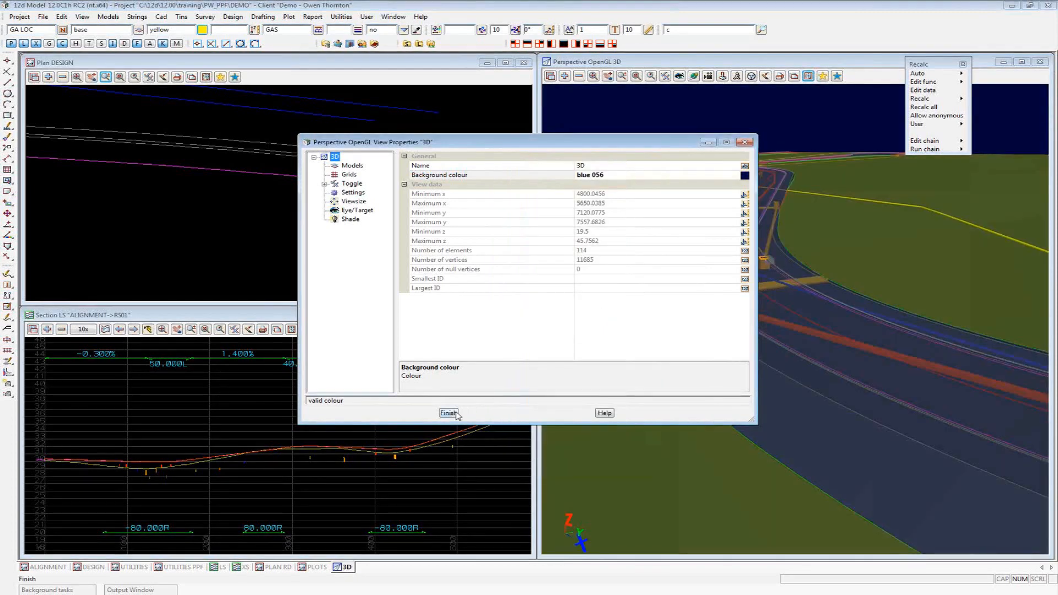
Enter ppf as the 3D view's background colour to list the ppf colours, and close the list without choosing one
{"action": "left_click", "coordinate": [635, 175]}
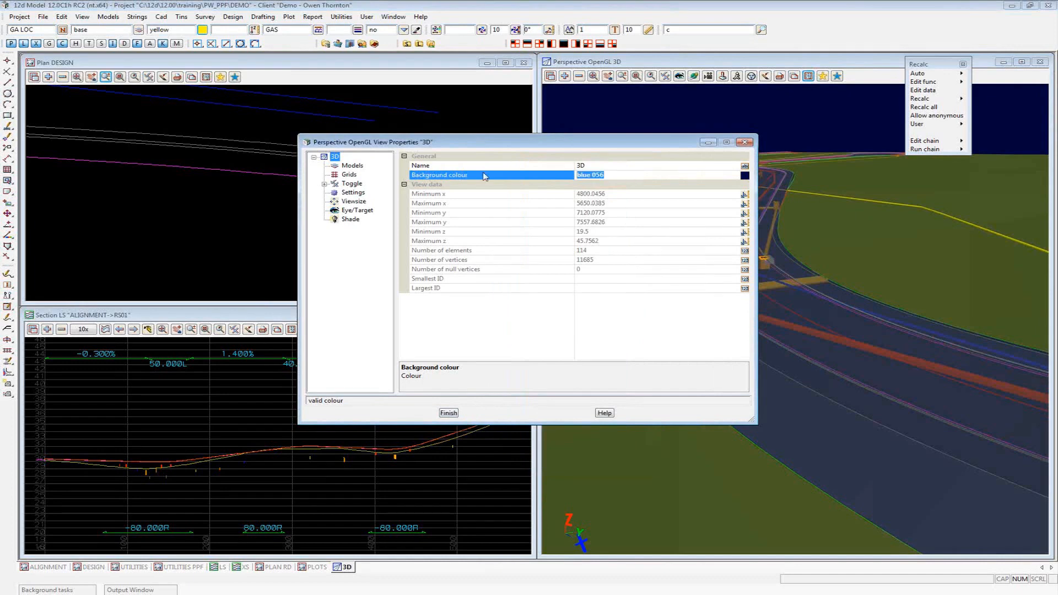
{"action": "type", "text": "ppf"}
{"action": "key", "text": "Return"}
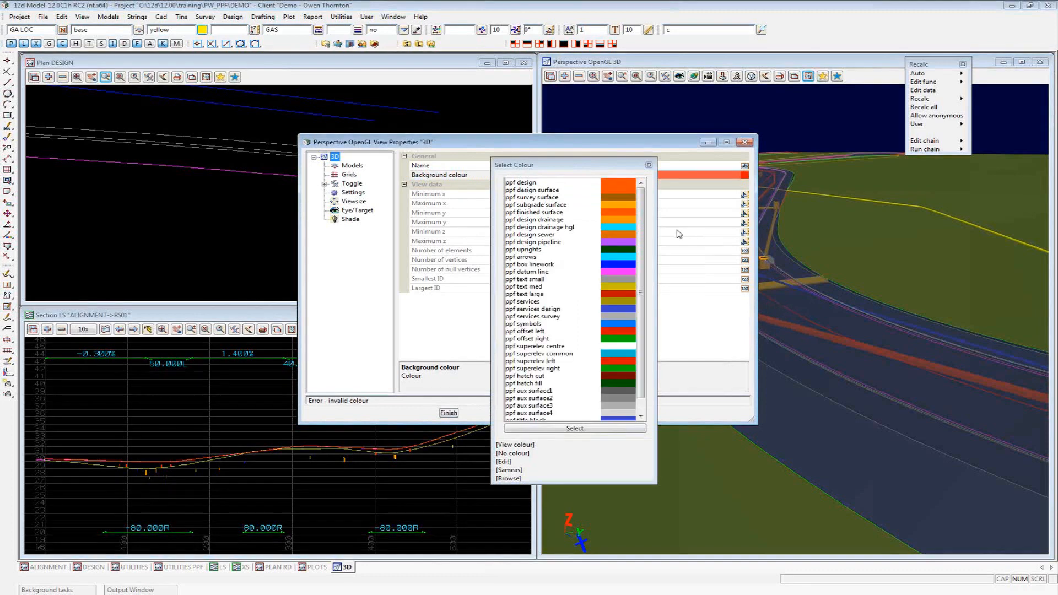
{"action": "left_click", "coordinate": [650, 166]}
Set the 3D view's background colour to a dark blue shade, narrowing the colour list with blue, and finish the view properties
{"action": "left_click", "coordinate": [650, 175]}
{"action": "type", "text": "b"}
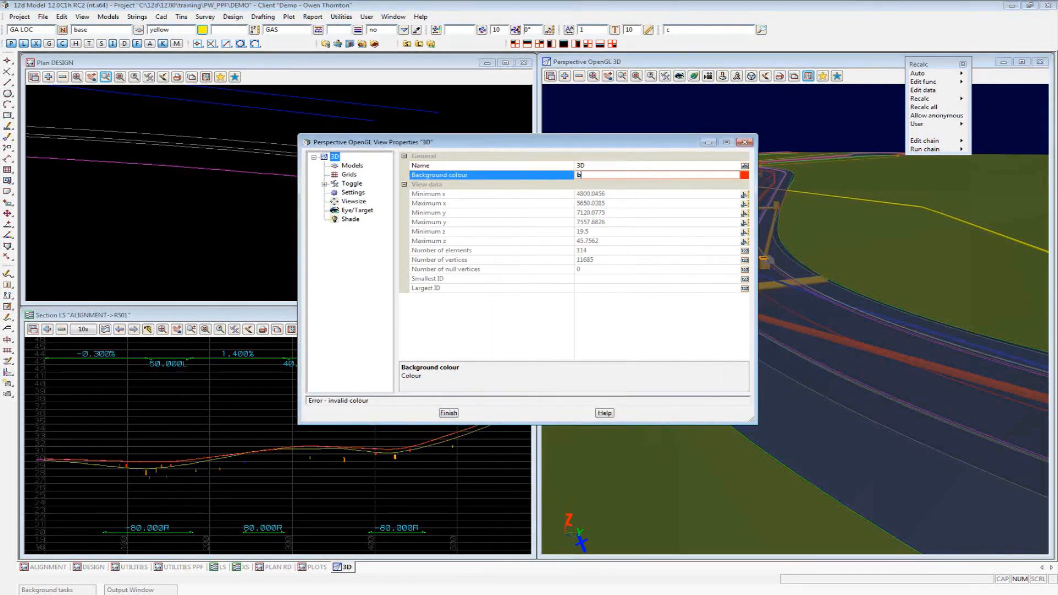
{"action": "type", "text": "lue"}
{"action": "key", "text": "Return"}
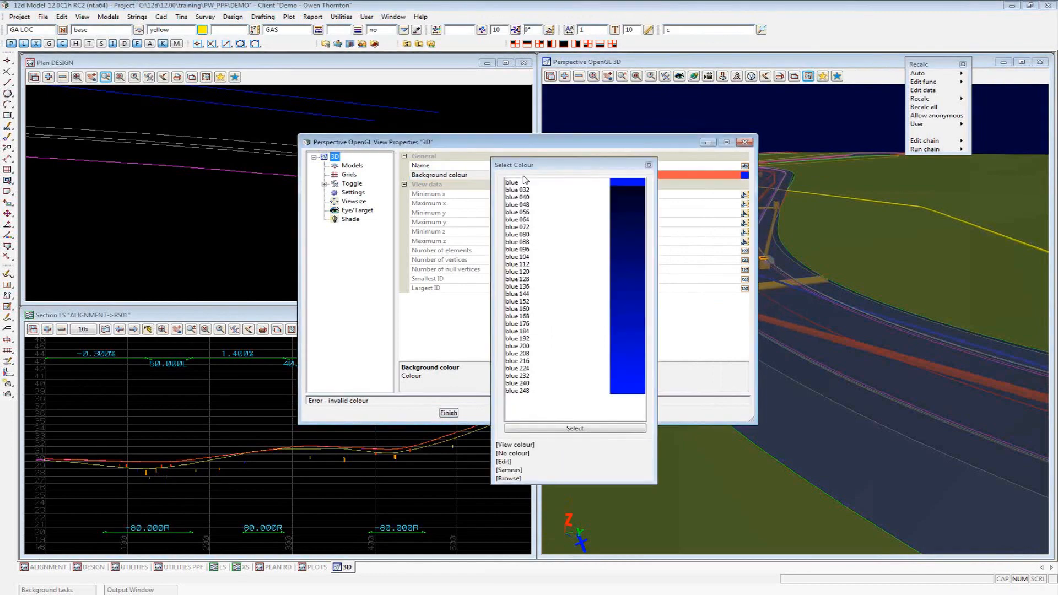
{"action": "double_click", "coordinate": [518, 219]}
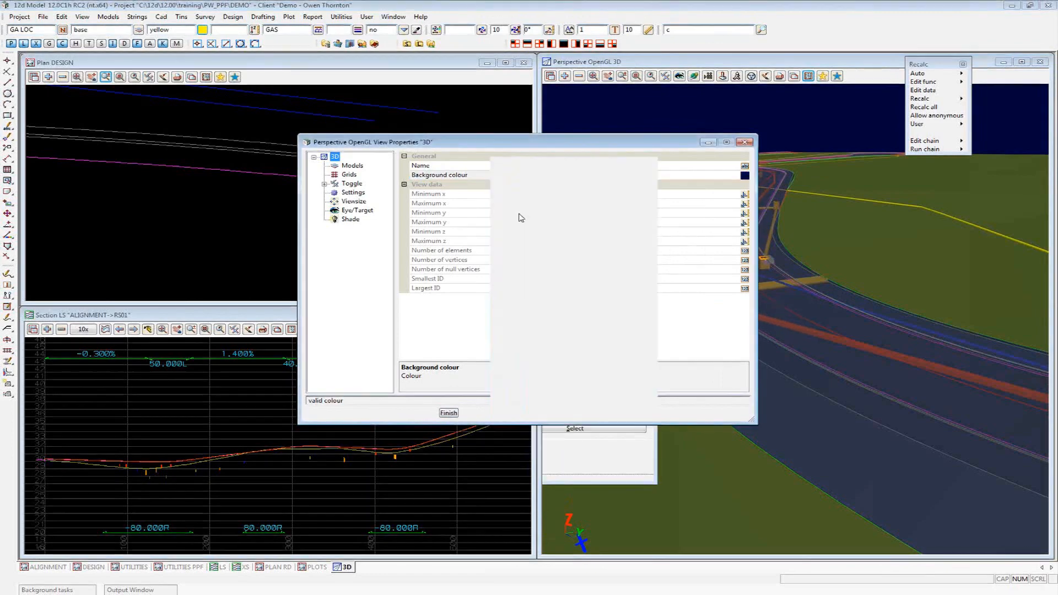
{"action": "left_click", "coordinate": [449, 413]}
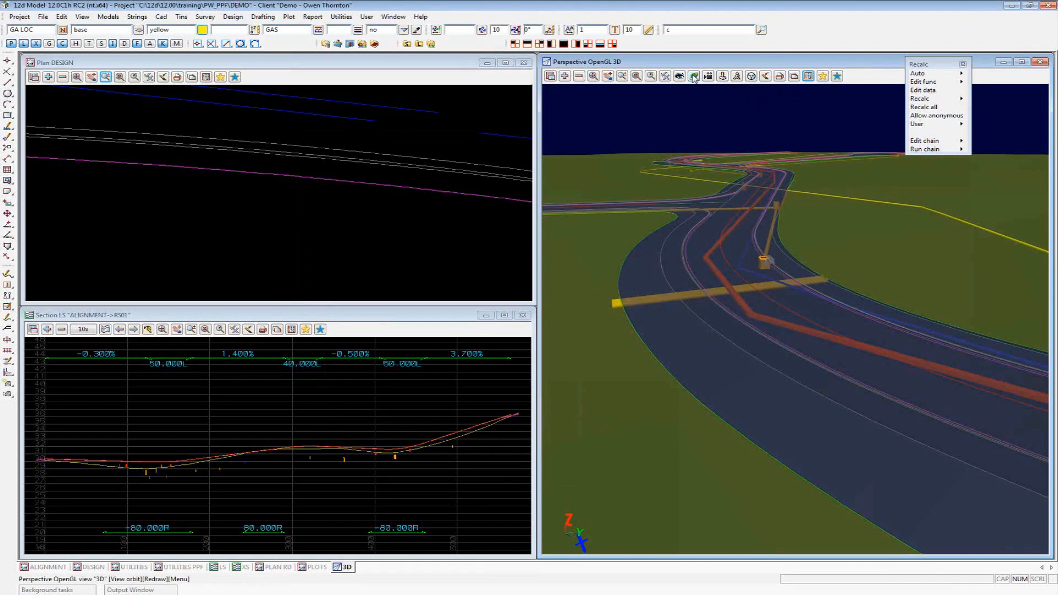
Open the Model Information Table and enlarge it to show all models and their columns up to the updated dates
{"action": "left_click", "coordinate": [116, 20]}
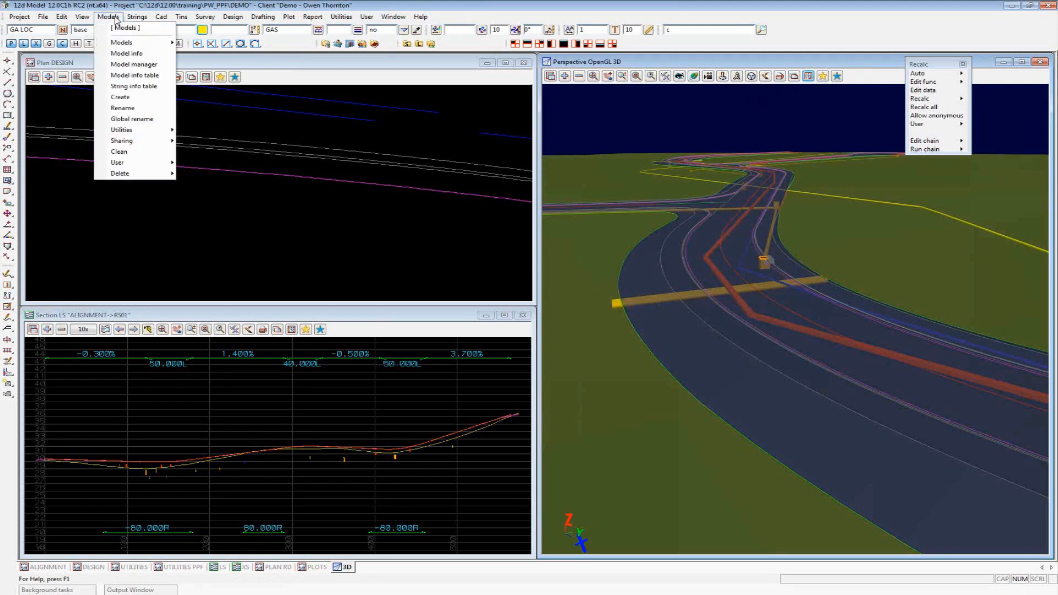
{"action": "left_click", "coordinate": [147, 79]}
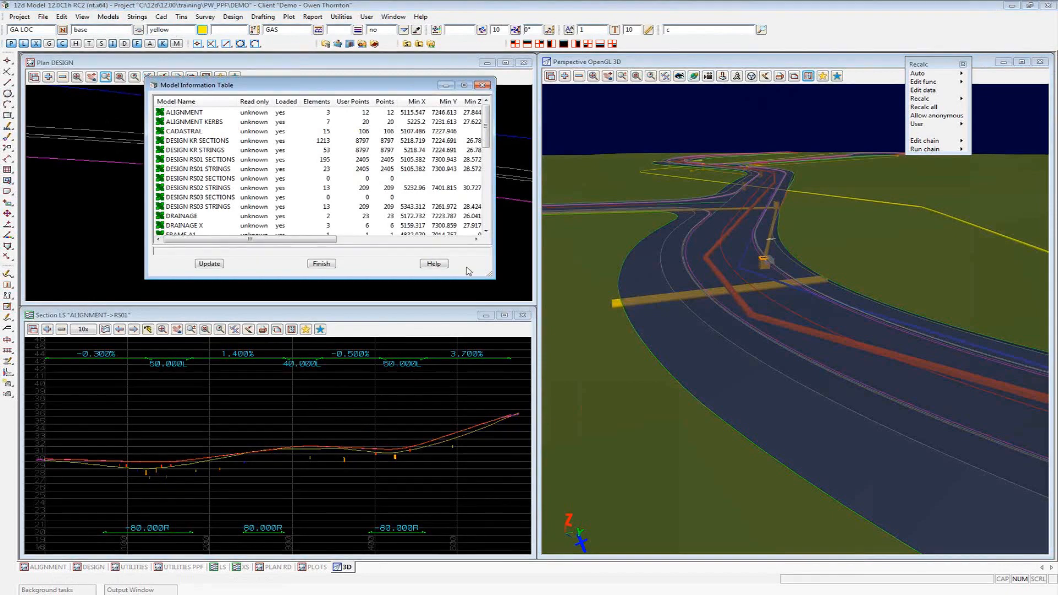
{"action": "left_click_drag", "start_coordinate": [493, 275], "coordinate": [736, 457]}
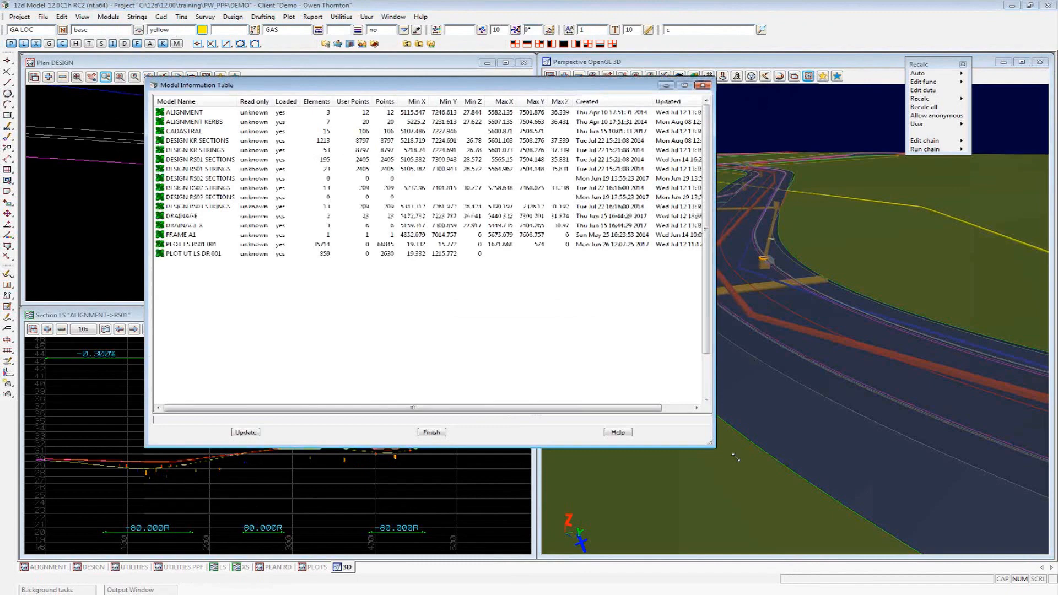
{"action": "left_click_drag", "start_coordinate": [736, 457], "coordinate": [815, 517]}
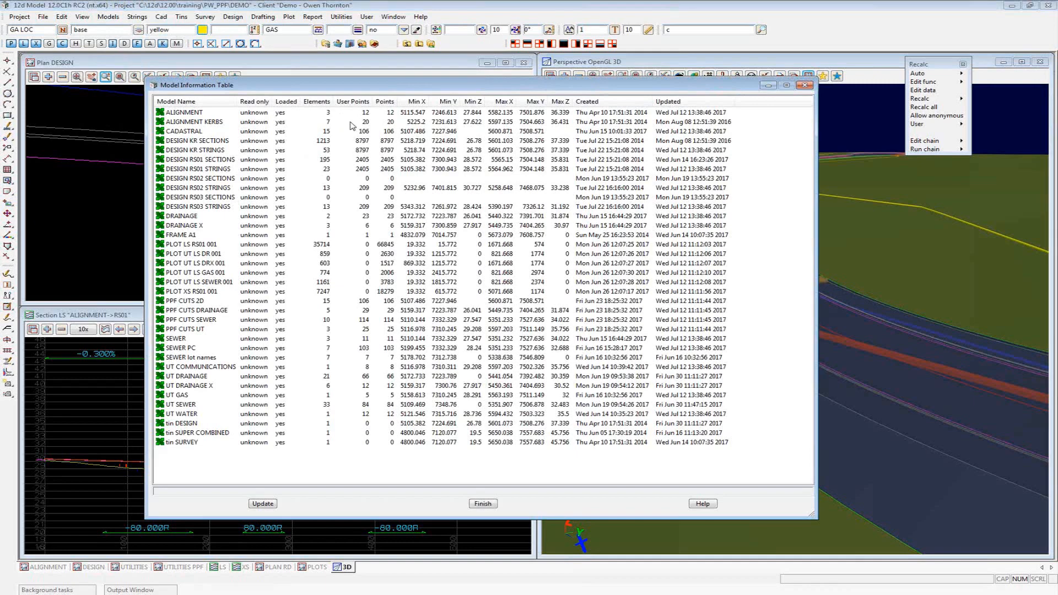
Open the String Information Table for the DRAINAGE model and move both tables aside to uncover the plan view
{"action": "left_click", "coordinate": [188, 219]}
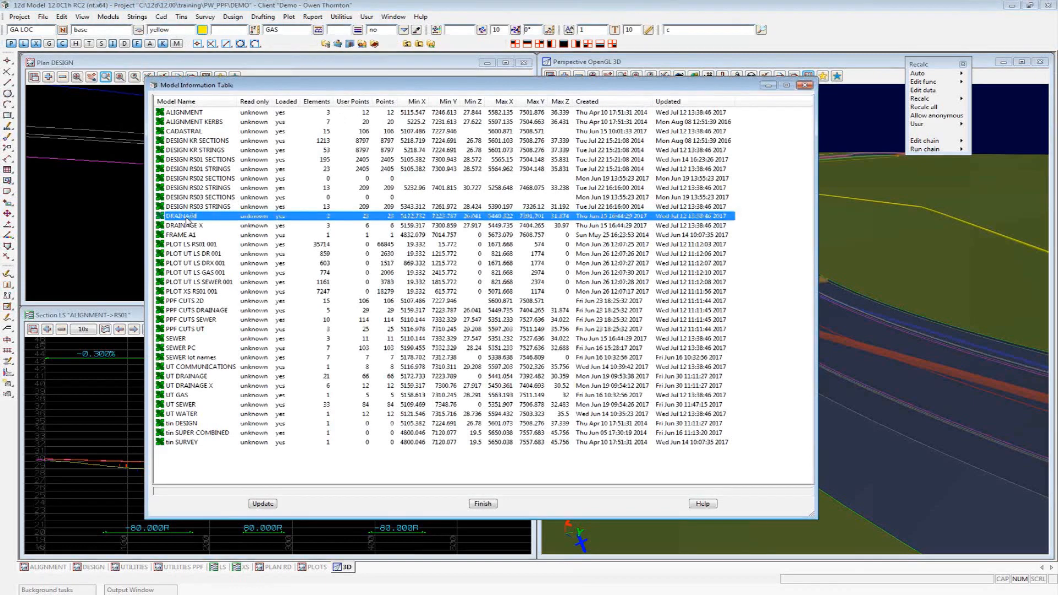
{"action": "double_click", "coordinate": [187, 219]}
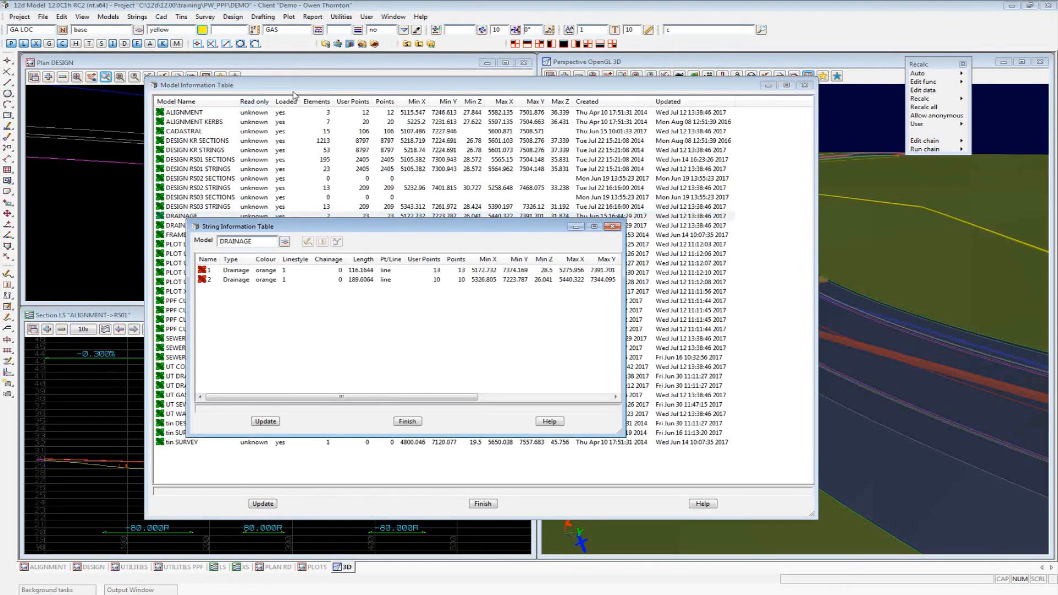
{"action": "left_click", "coordinate": [321, 86]}
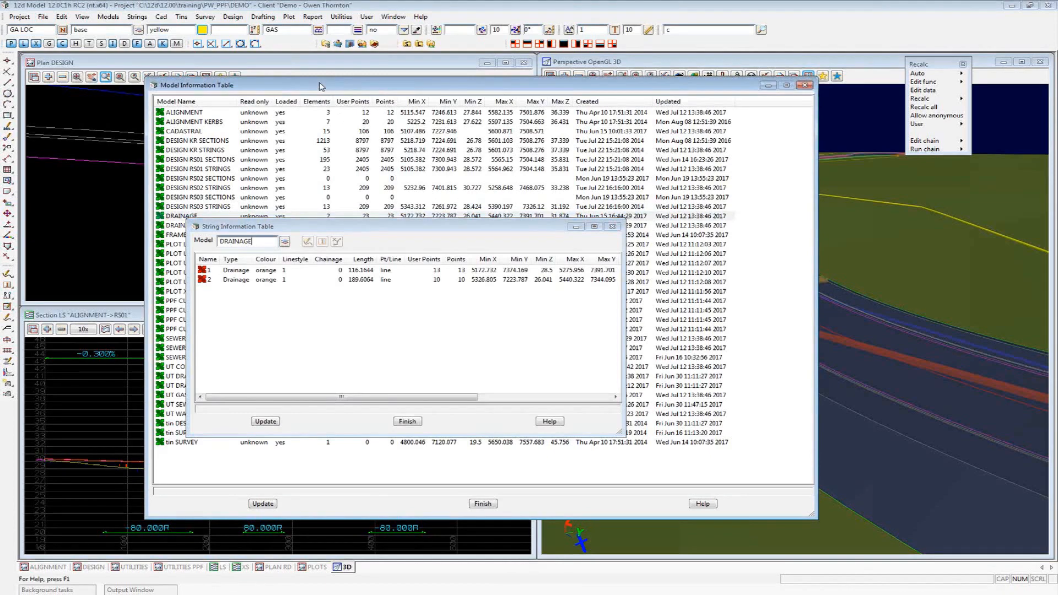
{"action": "left_click_drag", "start_coordinate": [322, 86], "coordinate": [739, 70]}
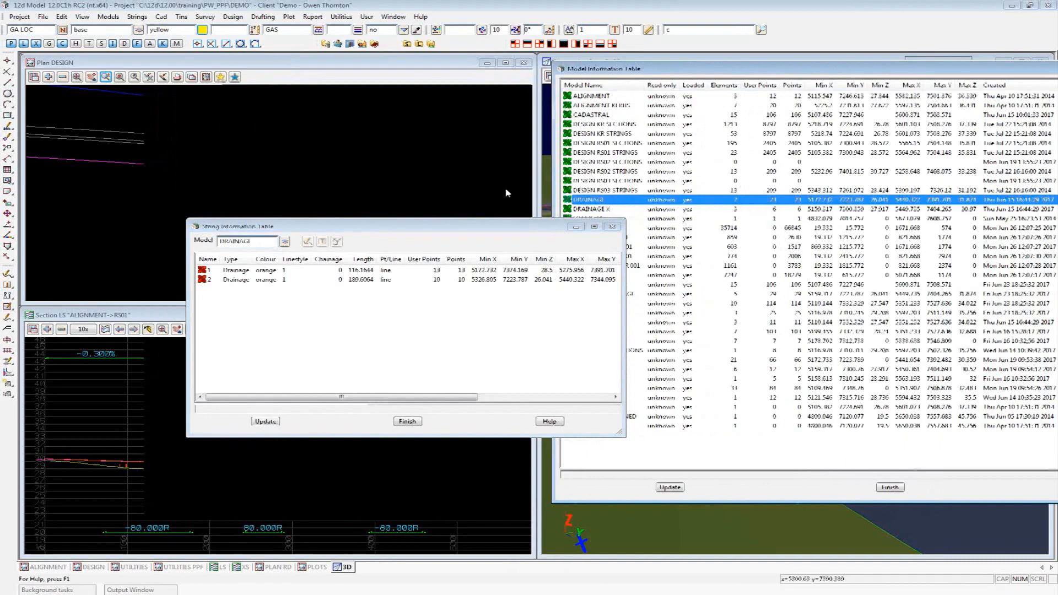
{"action": "left_click_drag", "start_coordinate": [454, 231], "coordinate": [636, 238]}
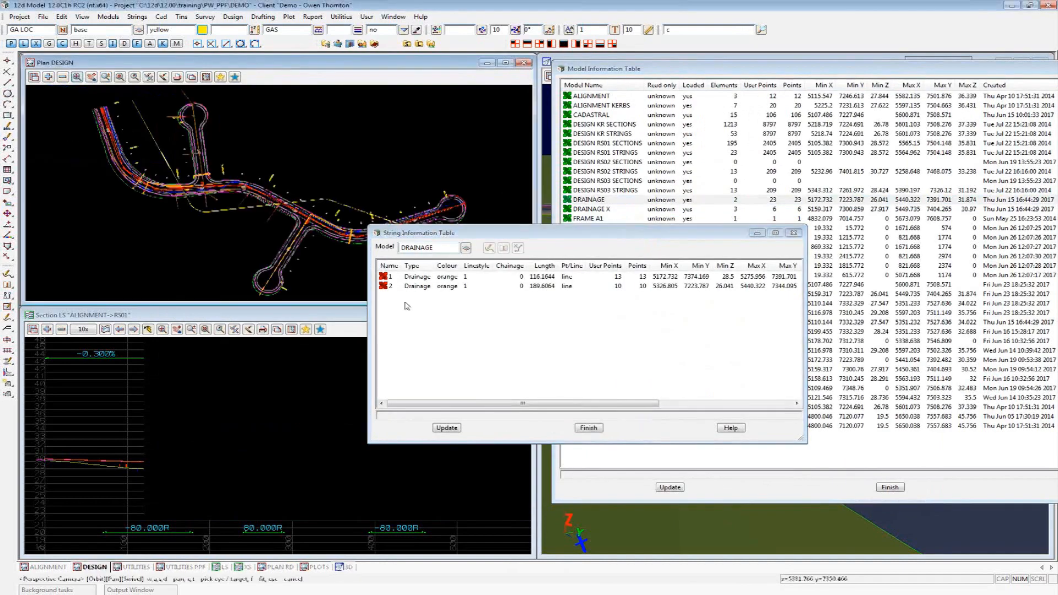
Highlight drainage strings 1 and 2 in the views from the string table, and widen the table to show its date columns
{"action": "left_click", "coordinate": [420, 277]}
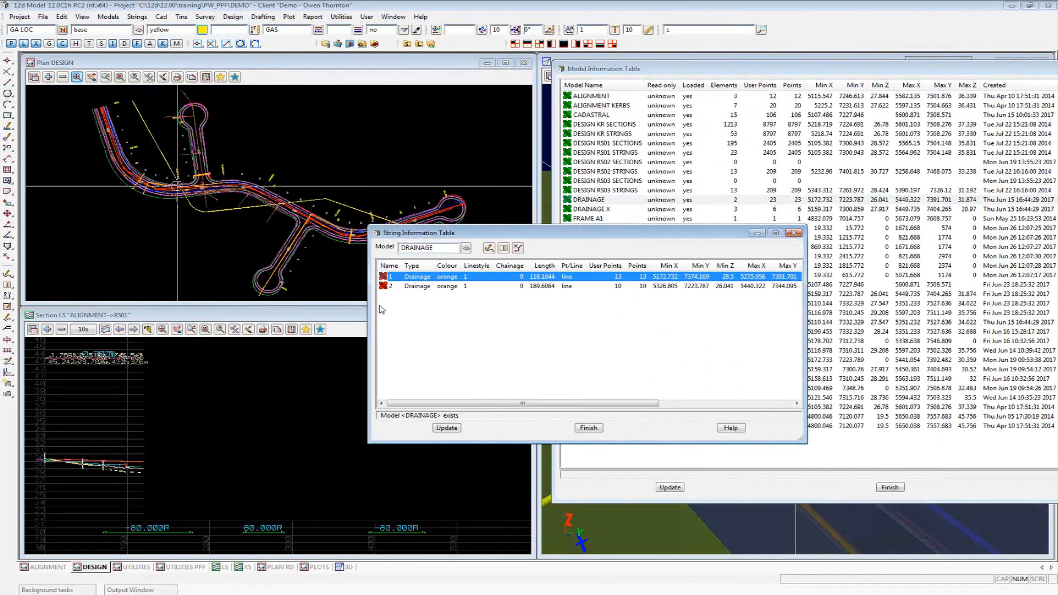
{"action": "left_click", "coordinate": [352, 335]}
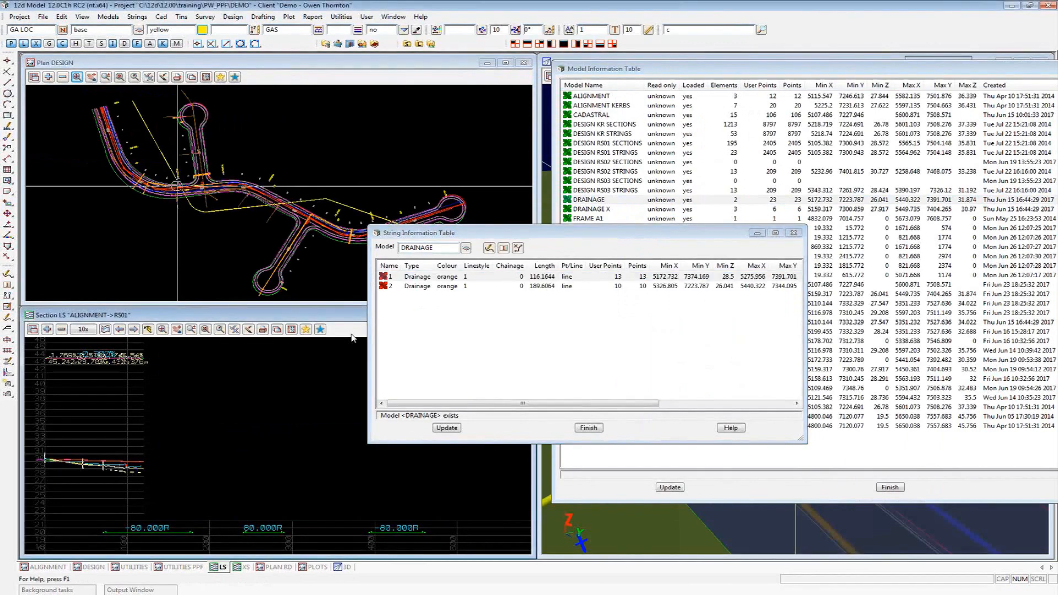
{"action": "left_click", "coordinate": [428, 279]}
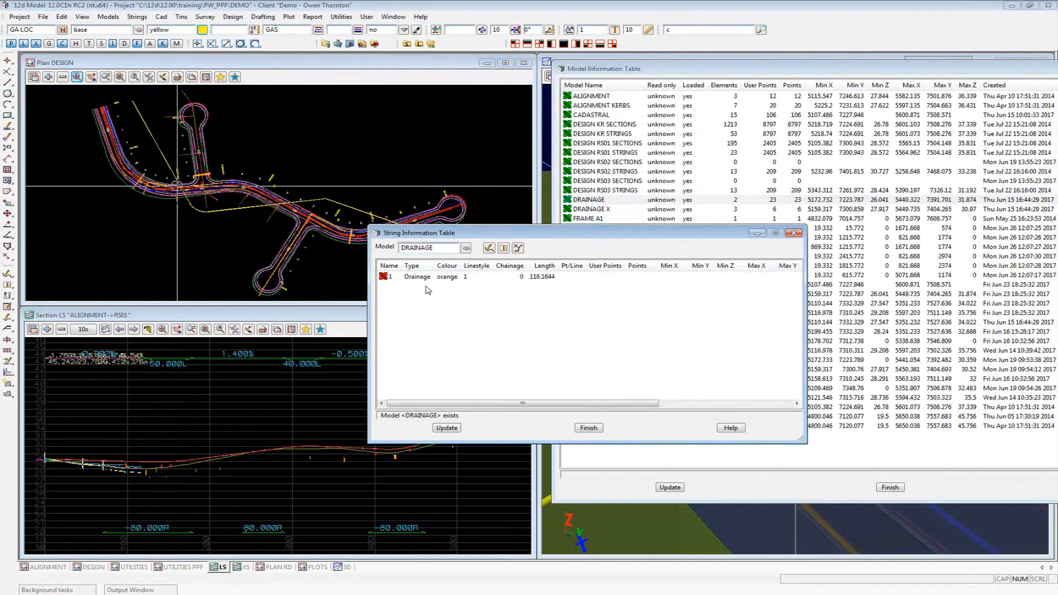
{"action": "left_click", "coordinate": [427, 286]}
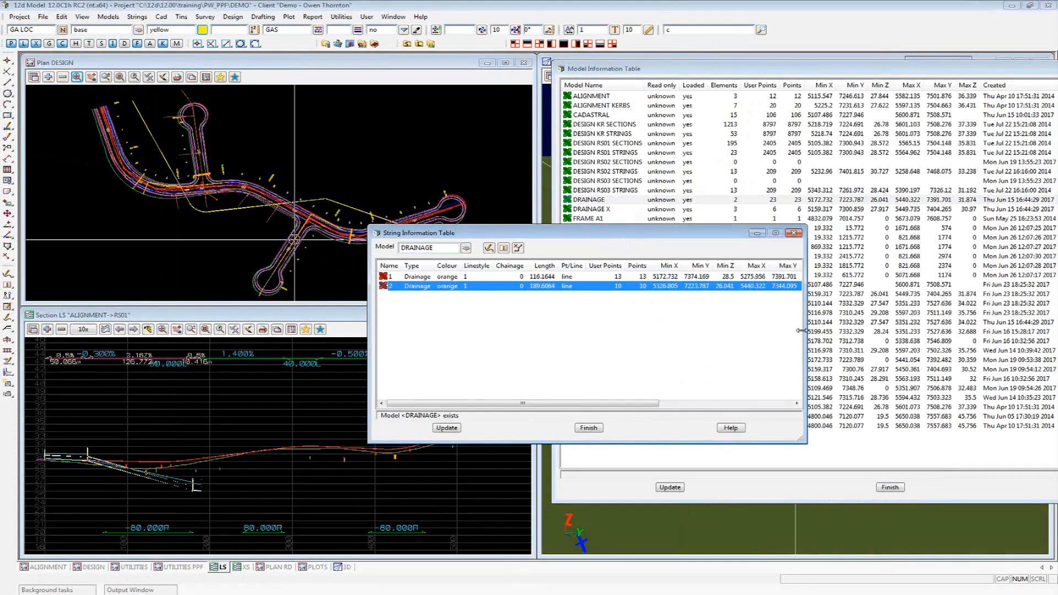
{"action": "left_click_drag", "start_coordinate": [800, 331], "coordinate": [985, 330]}
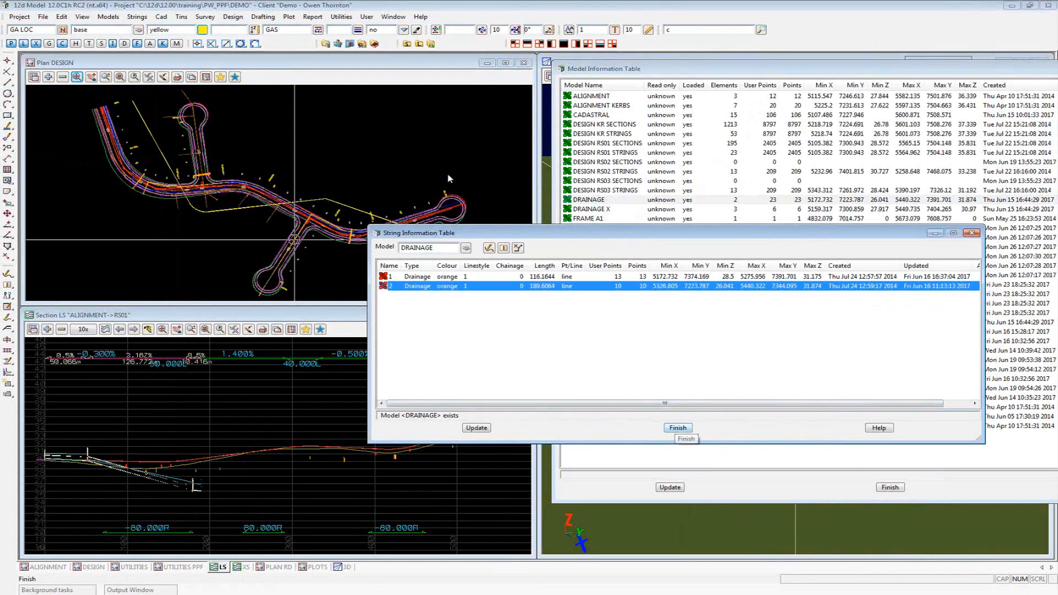
Close the String Information Table and the Model Information Table
{"action": "left_click", "coordinate": [107, 17]}
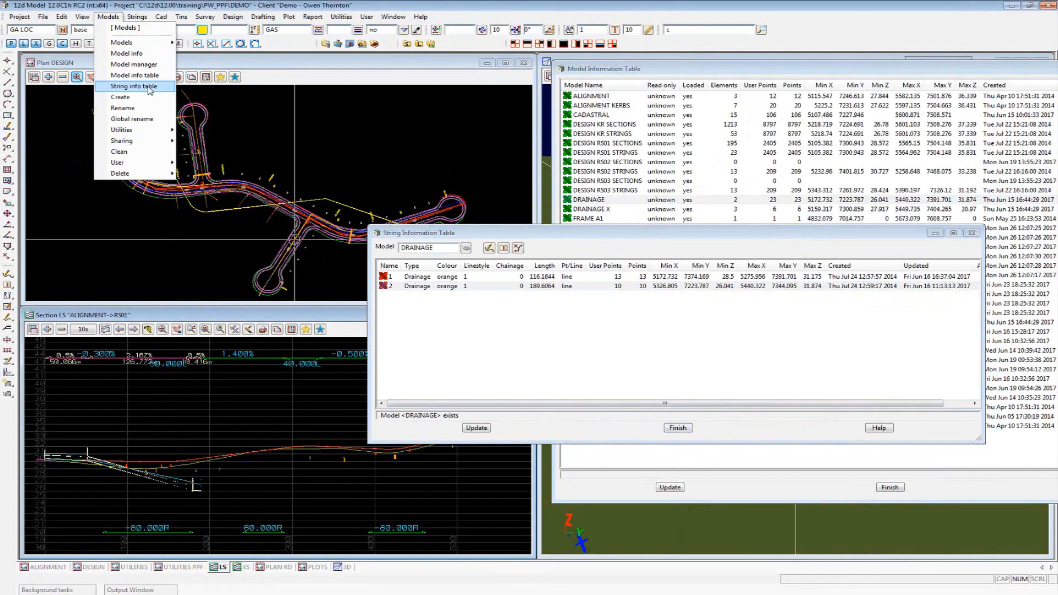
{"action": "left_click", "coordinate": [679, 429]}
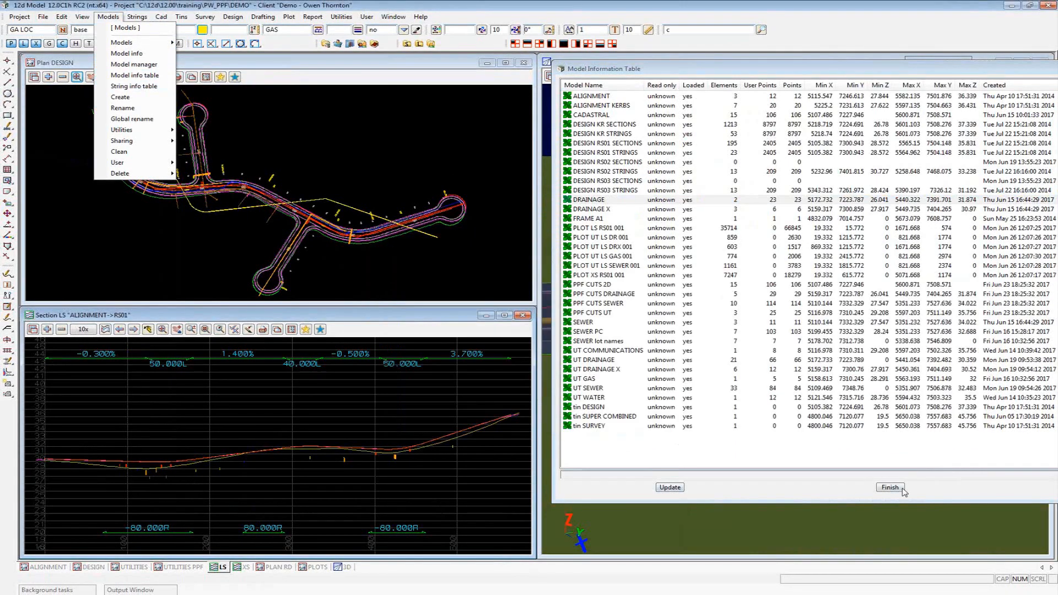
{"action": "left_click", "coordinate": [902, 489]}
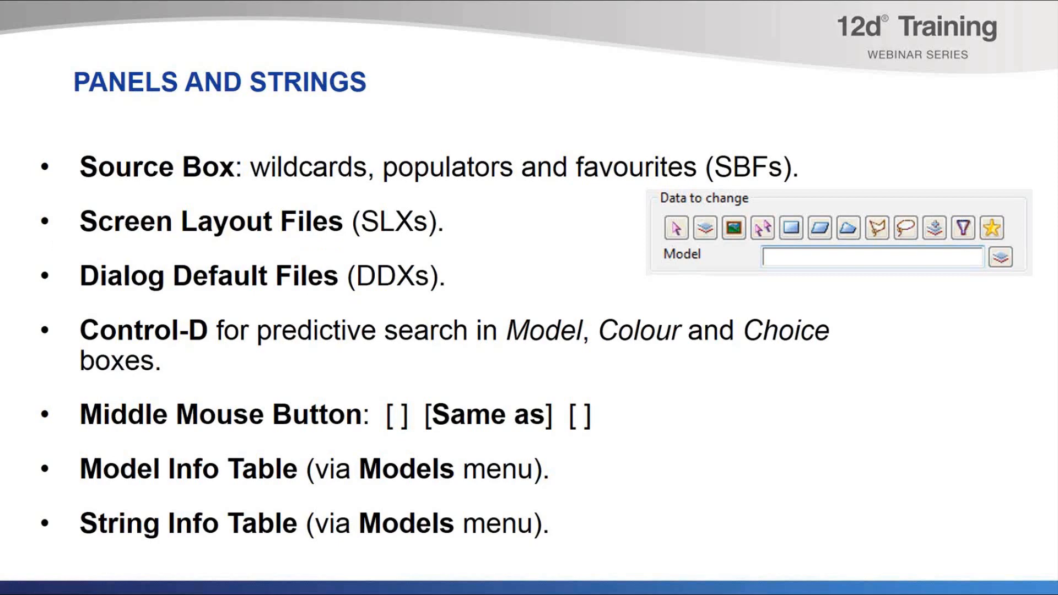
{"action": "key", "text": "Right"}
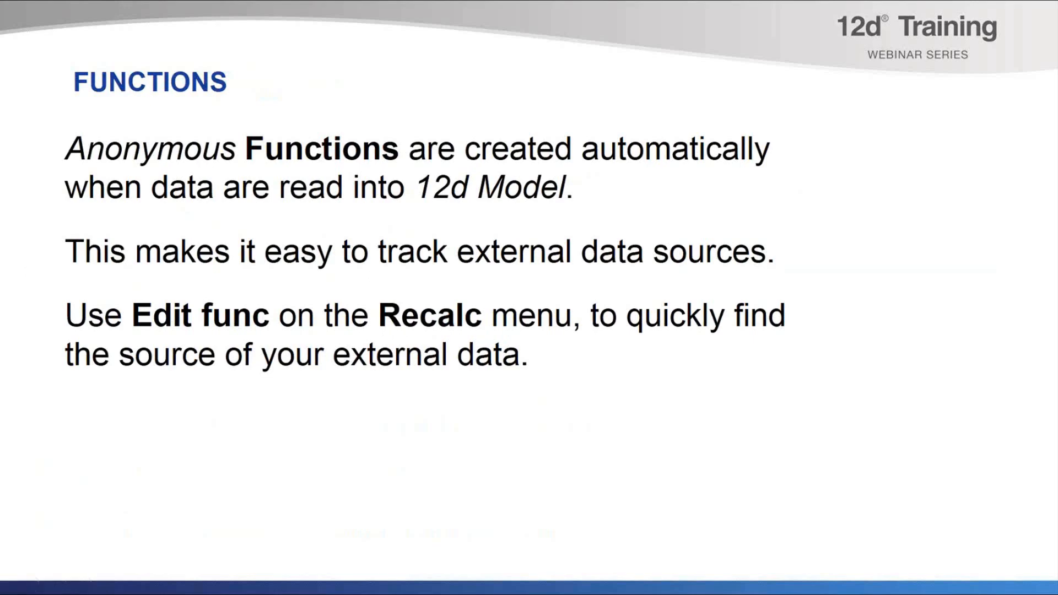
{"action": "key", "text": "alt+Tab"}
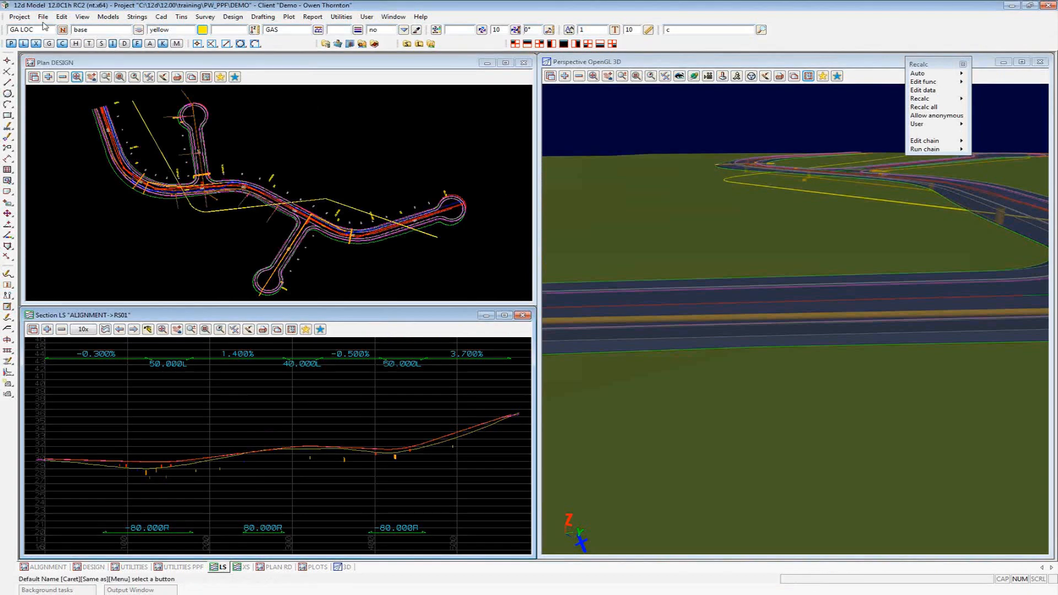
Read the library file DRAINAGE BCC GULLY TYPE A DRAWINGS.12da into the project as 12d archive data, and close the reading panel
{"action": "left_click", "coordinate": [42, 18]}
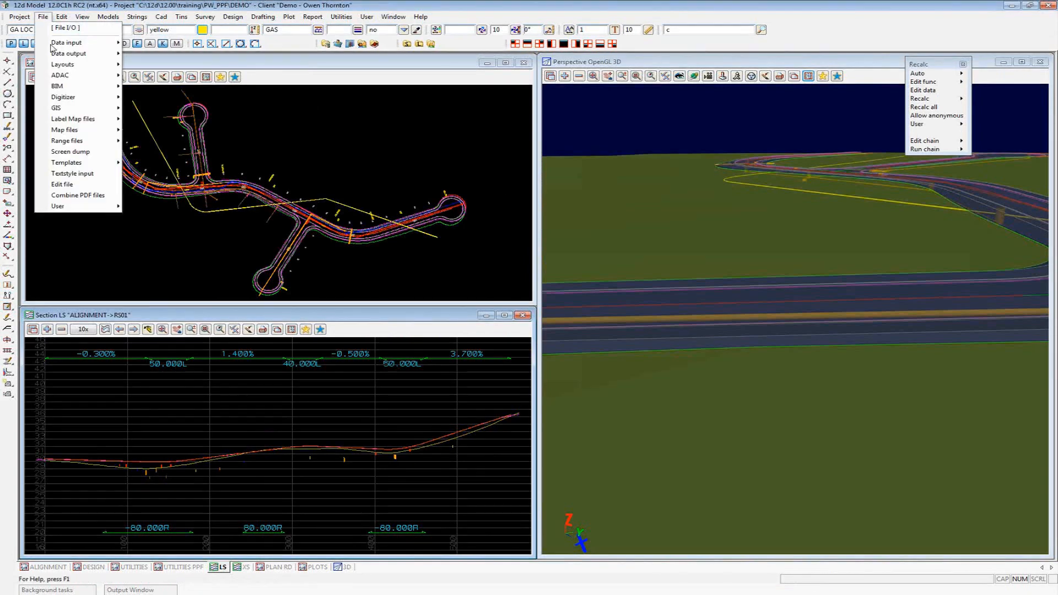
{"action": "mouse_move", "coordinate": [66, 42]}
{"action": "mouse_move", "coordinate": [156, 59]}
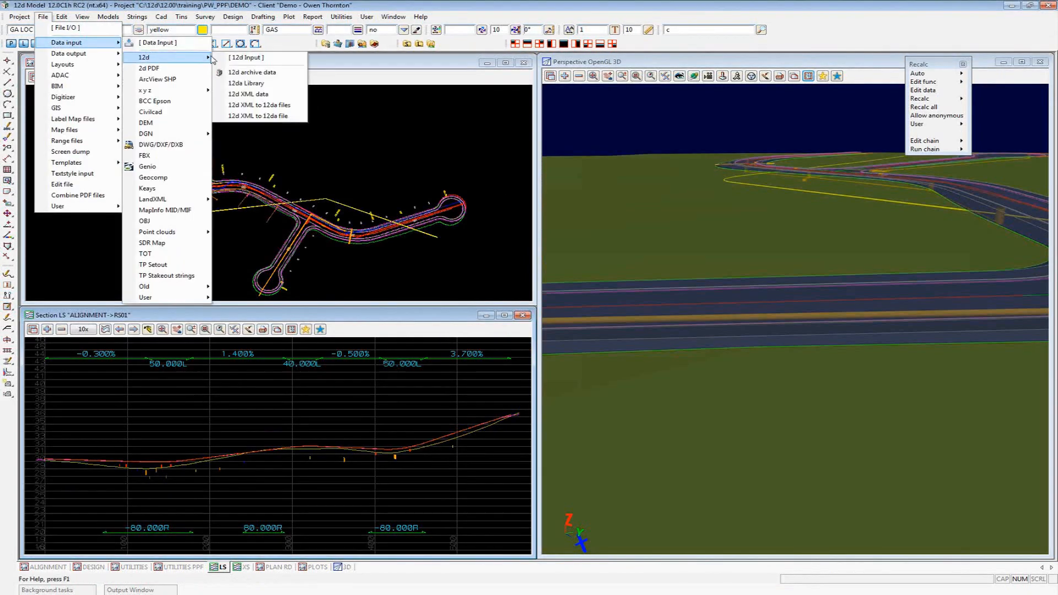
{"action": "left_click", "coordinate": [261, 73]}
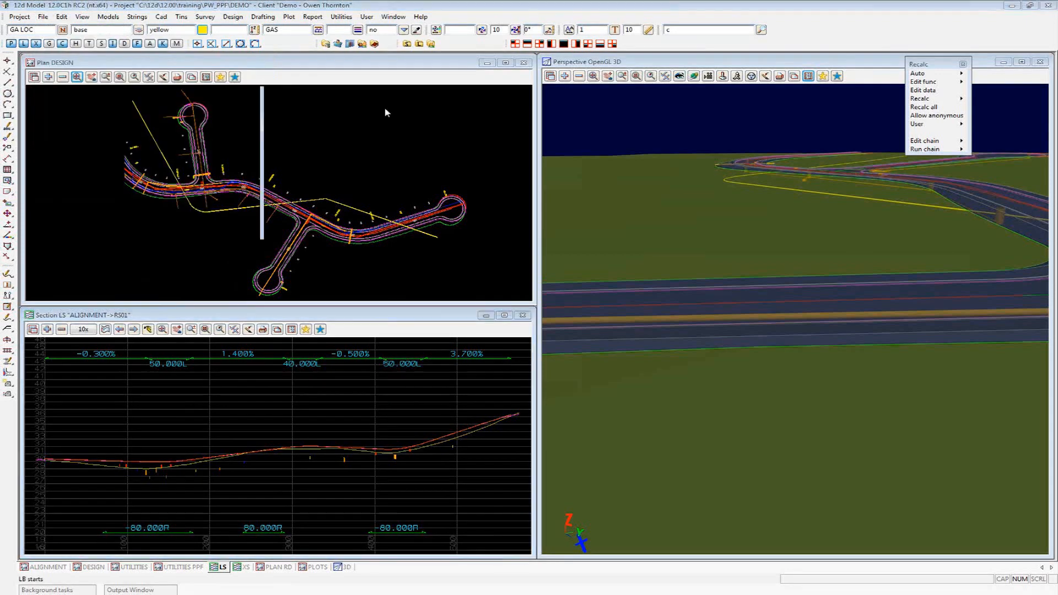
{"action": "left_click", "coordinate": [432, 109]}
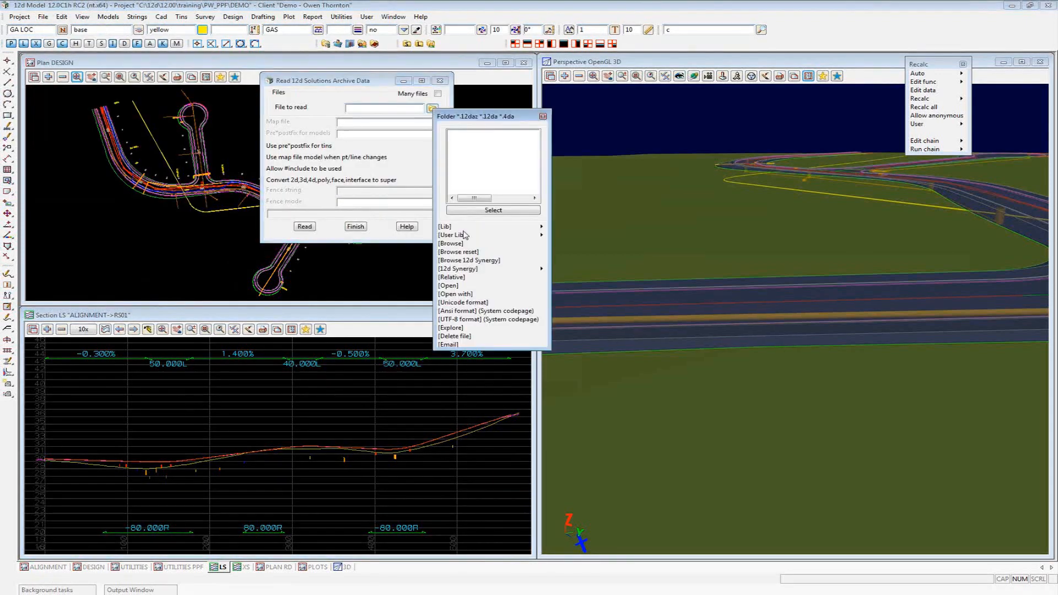
{"action": "mouse_move", "coordinate": [543, 231]}
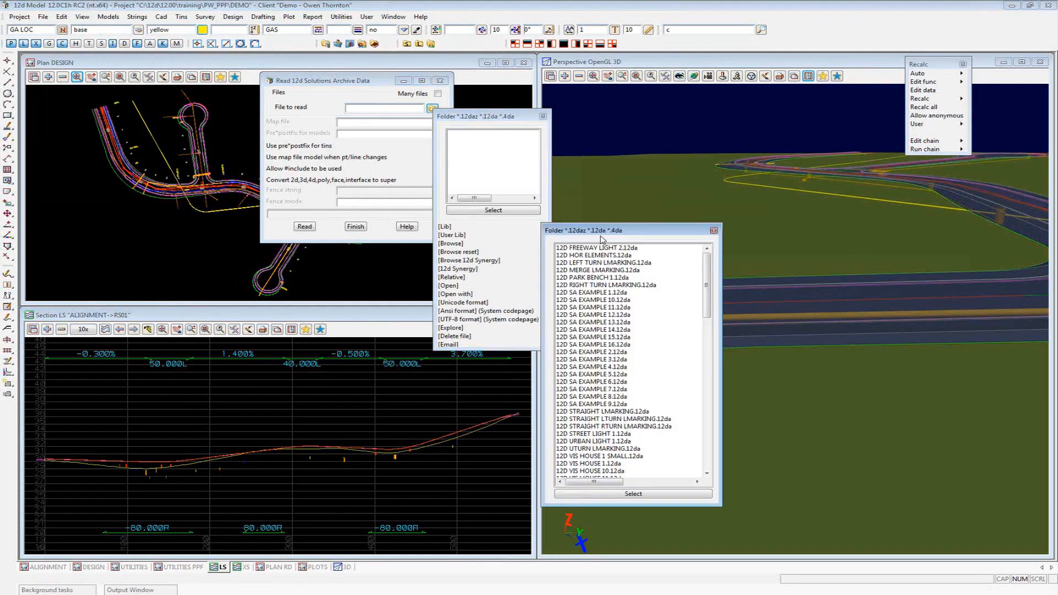
{"action": "left_click_drag", "start_coordinate": [710, 278], "coordinate": [717, 388]}
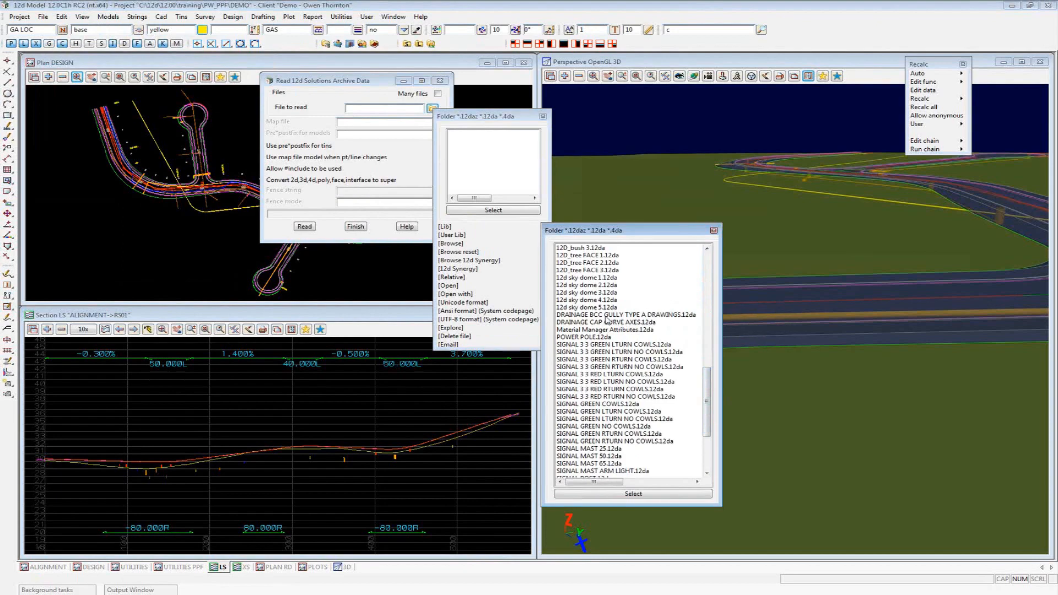
{"action": "double_click", "coordinate": [606, 317]}
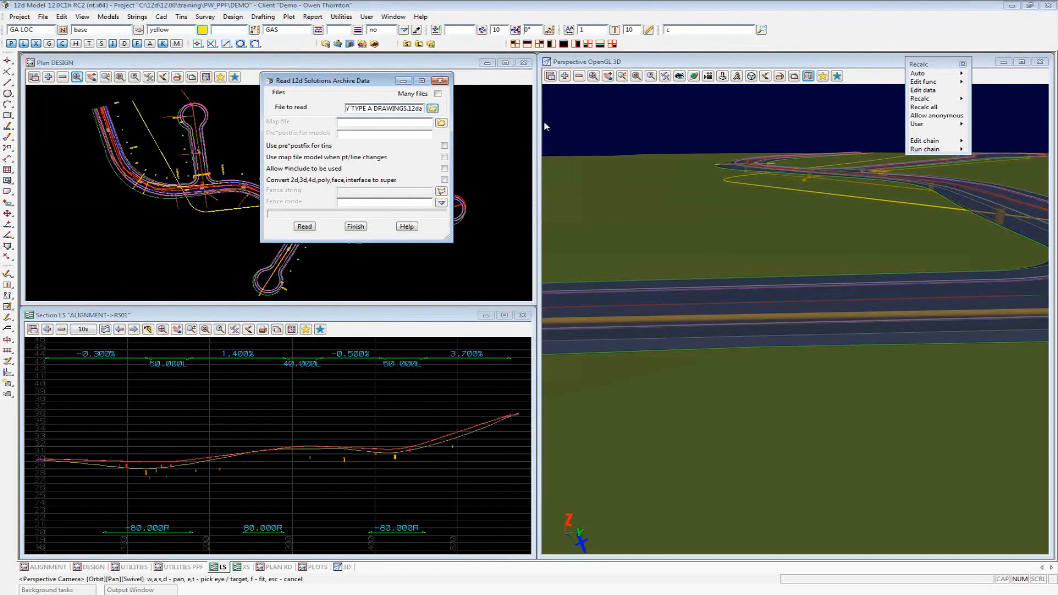
{"action": "left_click", "coordinate": [304, 227]}
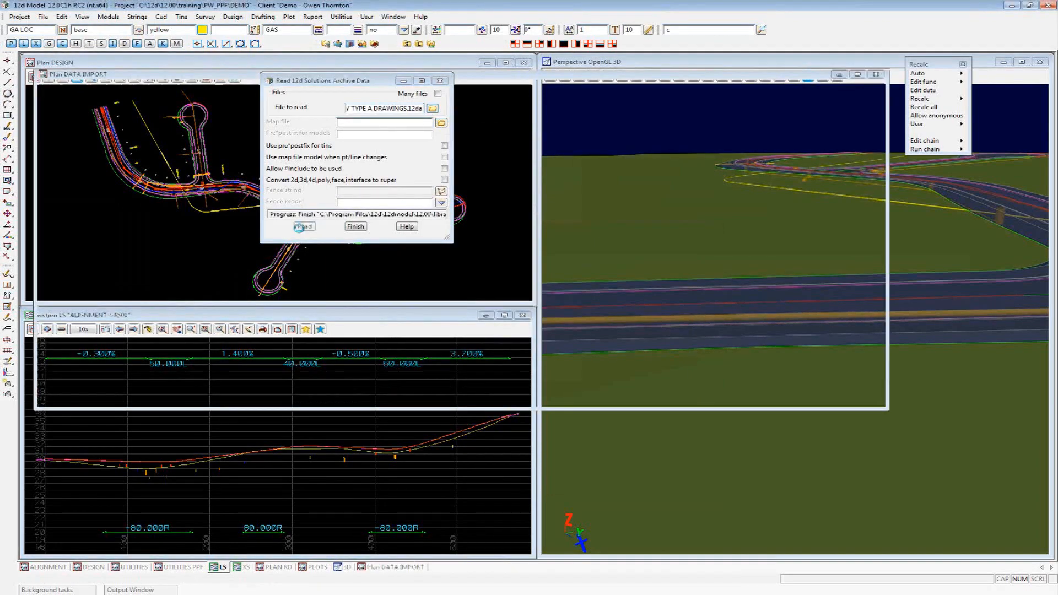
{"action": "left_click", "coordinate": [440, 81]}
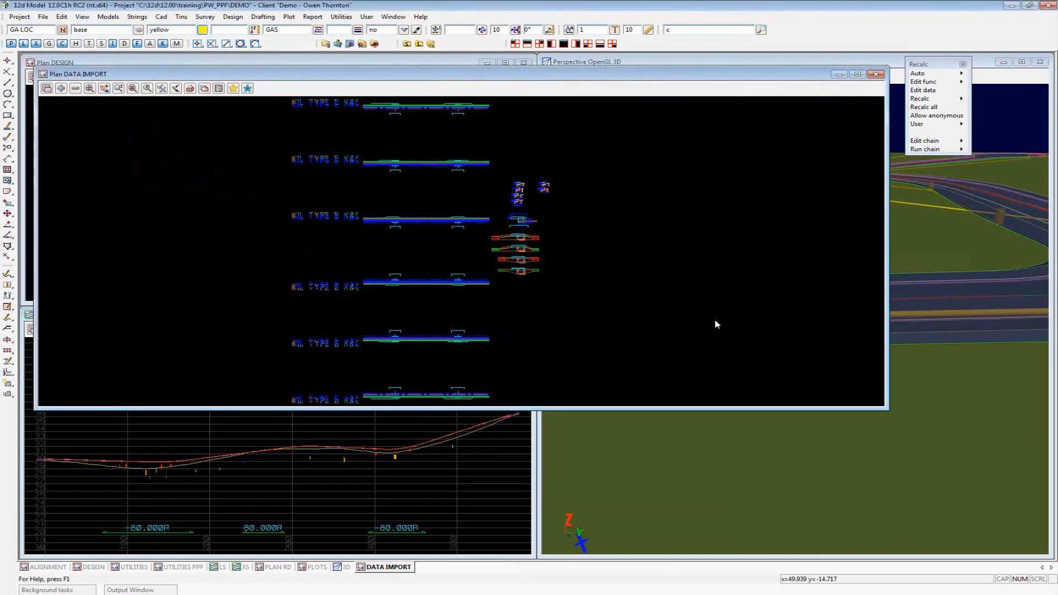
List the models shown in the DATA IMPORT plan view and zoom in on the LIL Type E and Type D kerb details
{"action": "left_click", "coordinate": [70, 88]}
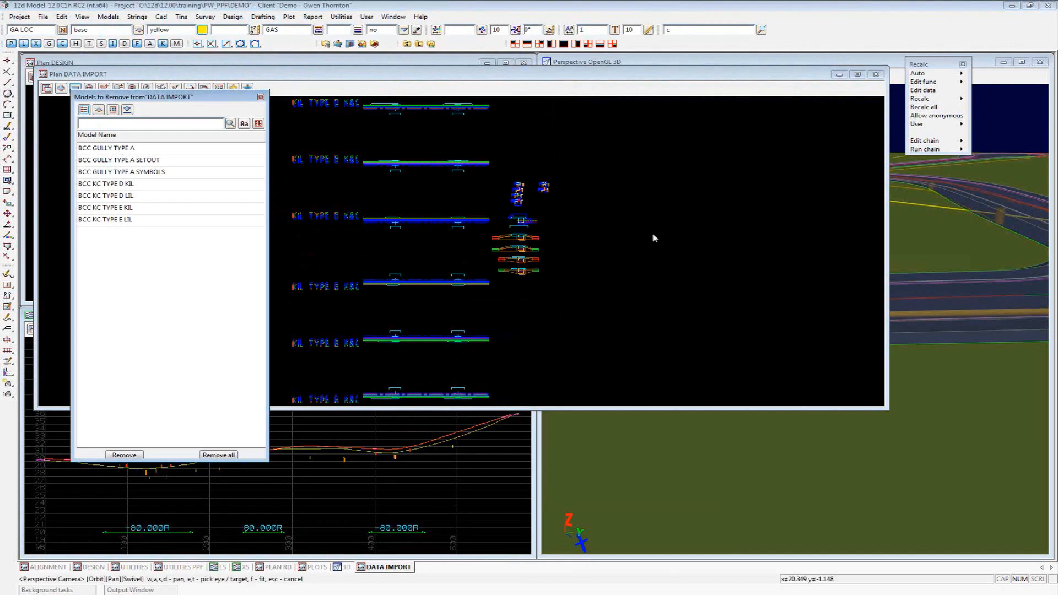
{"action": "left_click_drag", "start_coordinate": [116, 97], "coordinate": [90, 119]}
{"action": "left_click", "coordinate": [118, 89]}
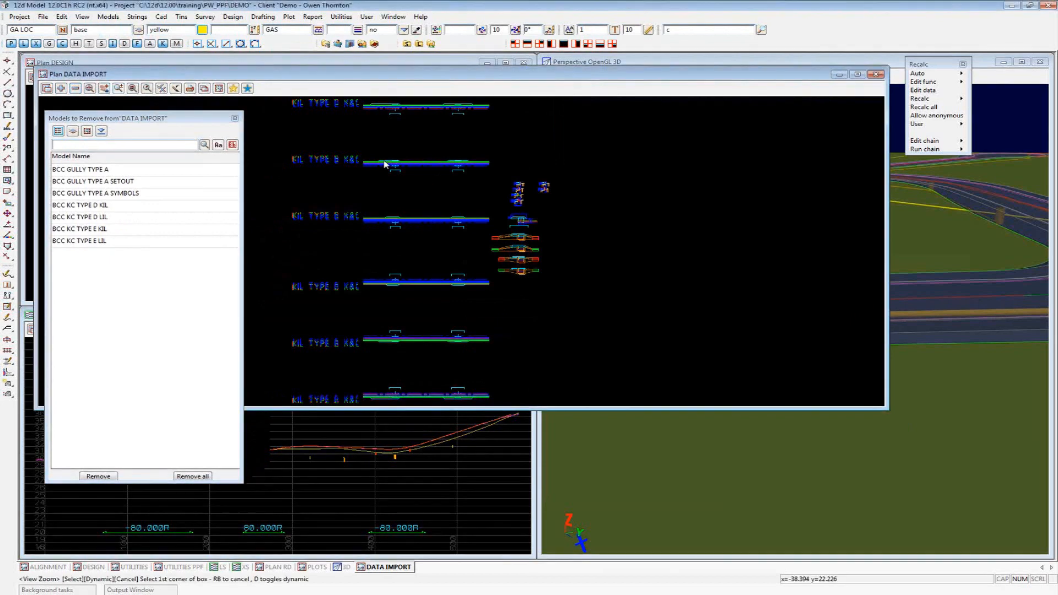
{"action": "left_click_drag", "start_coordinate": [502, 188], "coordinate": [539, 212]}
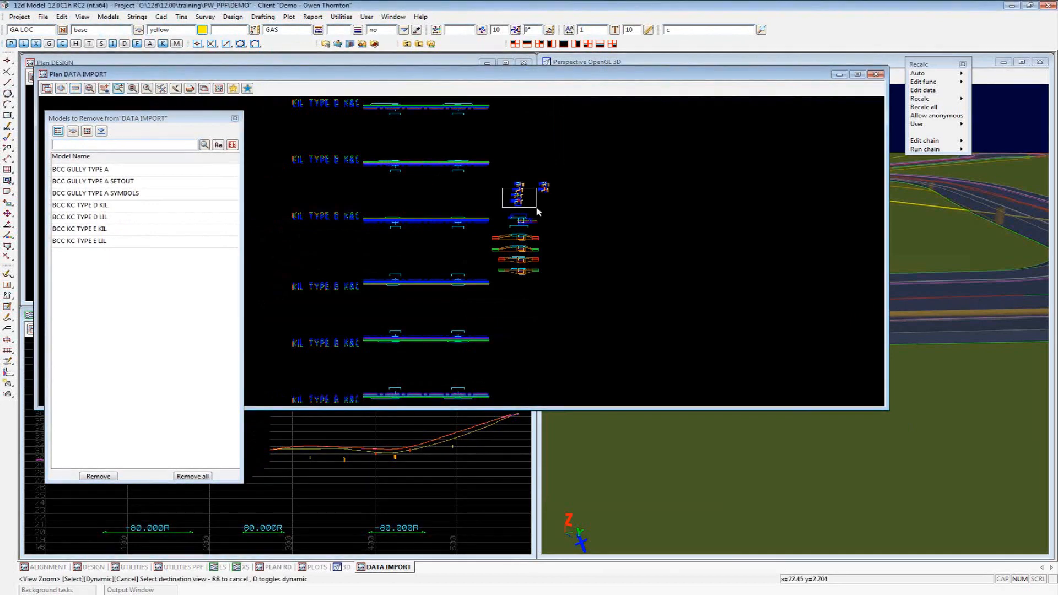
{"action": "left_click", "coordinate": [538, 209]}
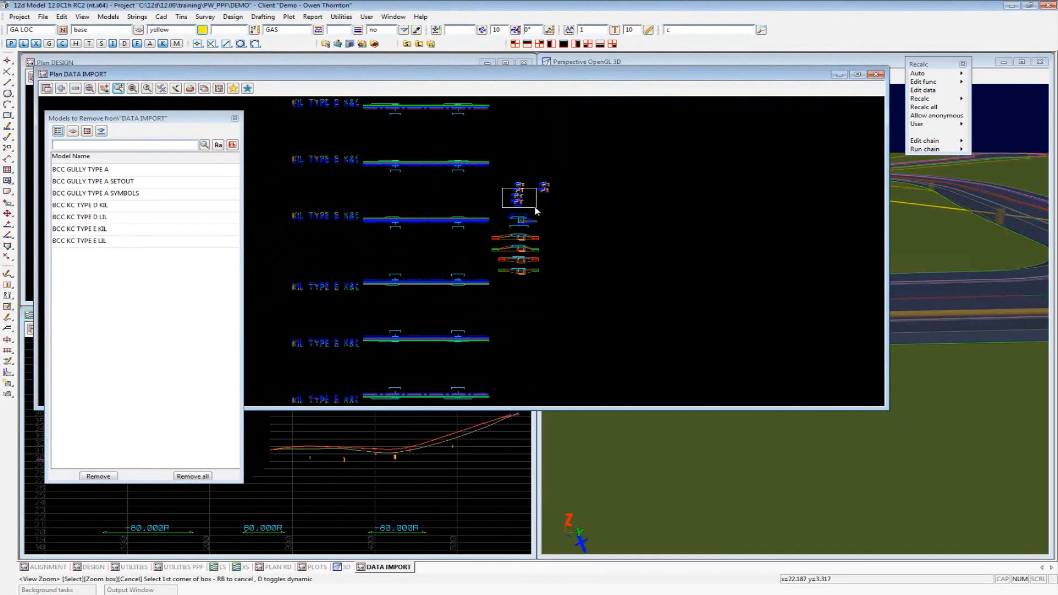
{"action": "left_click", "coordinate": [120, 88]}
{"action": "left_click", "coordinate": [120, 89]}
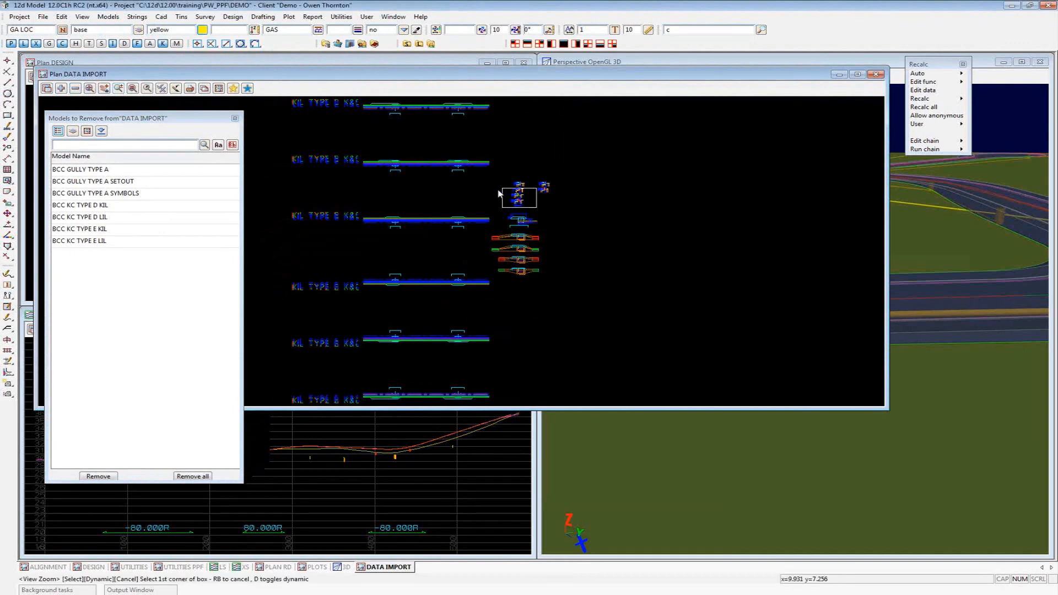
{"action": "left_click", "coordinate": [543, 215]}
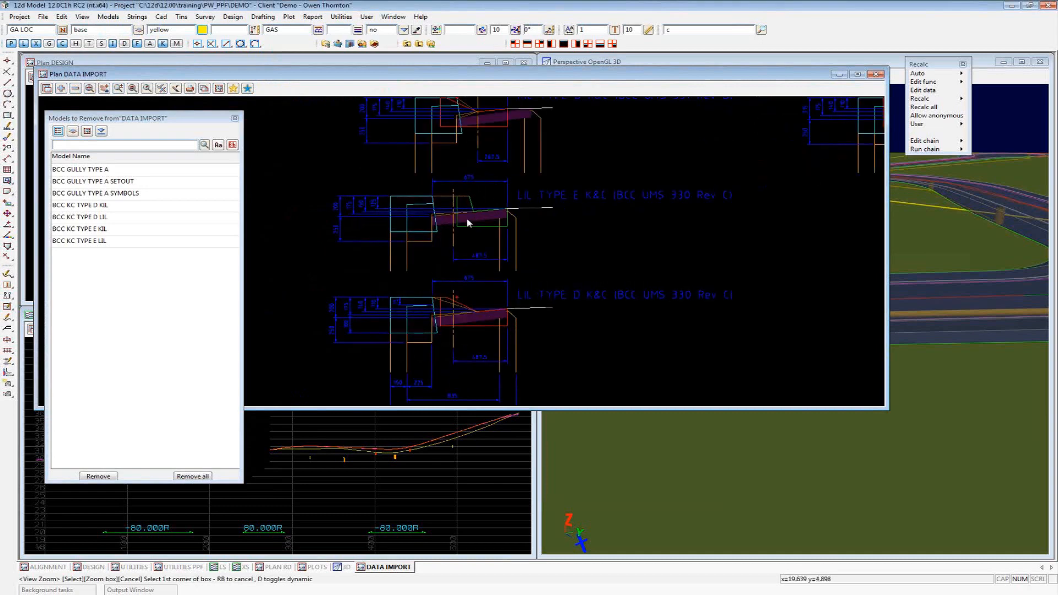
{"action": "left_click", "coordinate": [235, 118]}
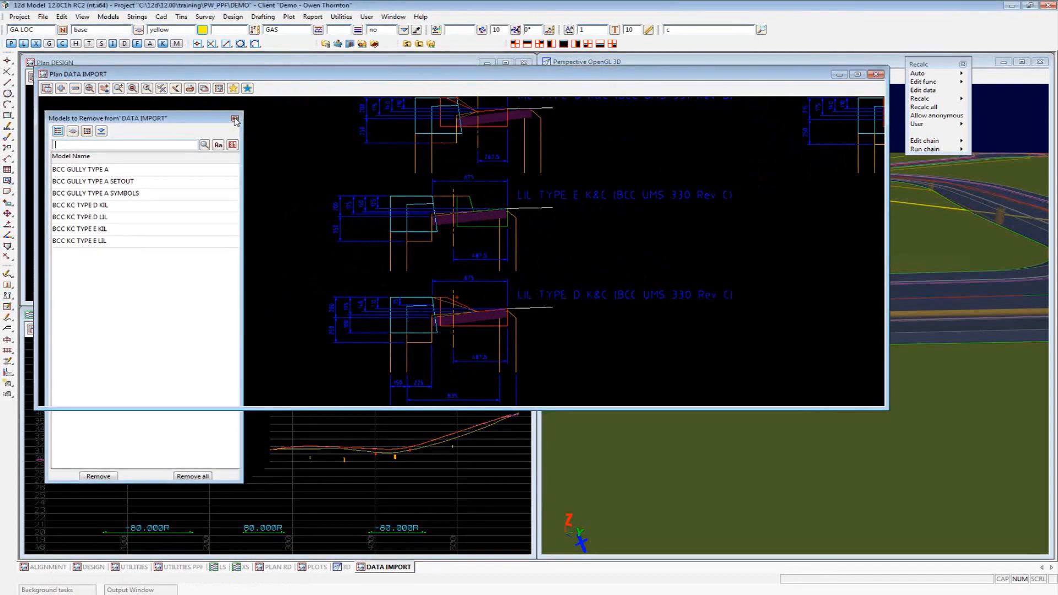
Run a String Inquire on the upper horizontal dimension of the LIL Type E detail to examine its function information
{"action": "key", "text": "F2"}
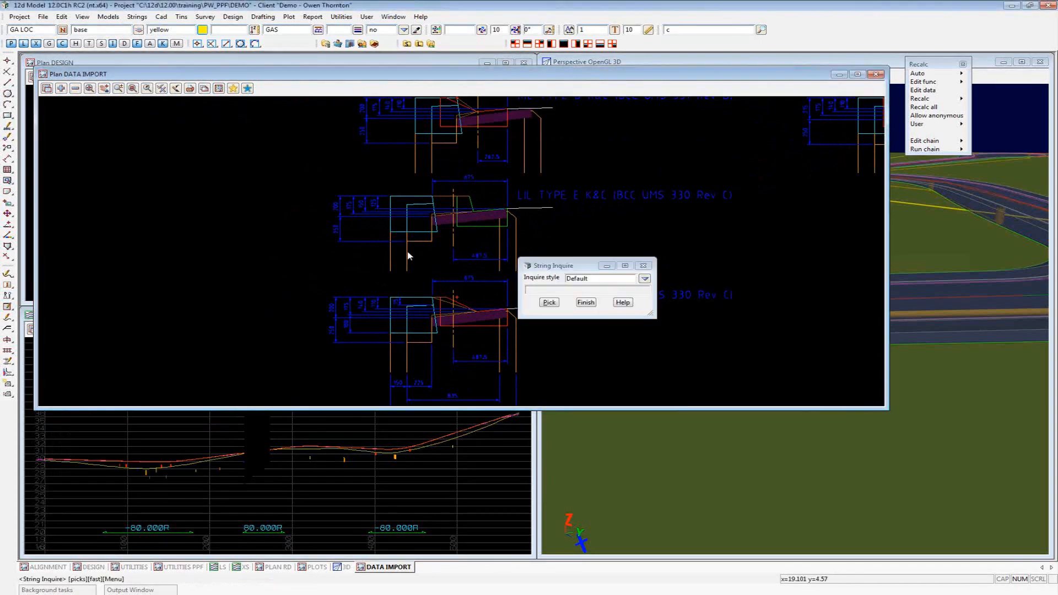
{"action": "left_click", "coordinate": [448, 183]}
{"action": "left_click", "coordinate": [449, 183]}
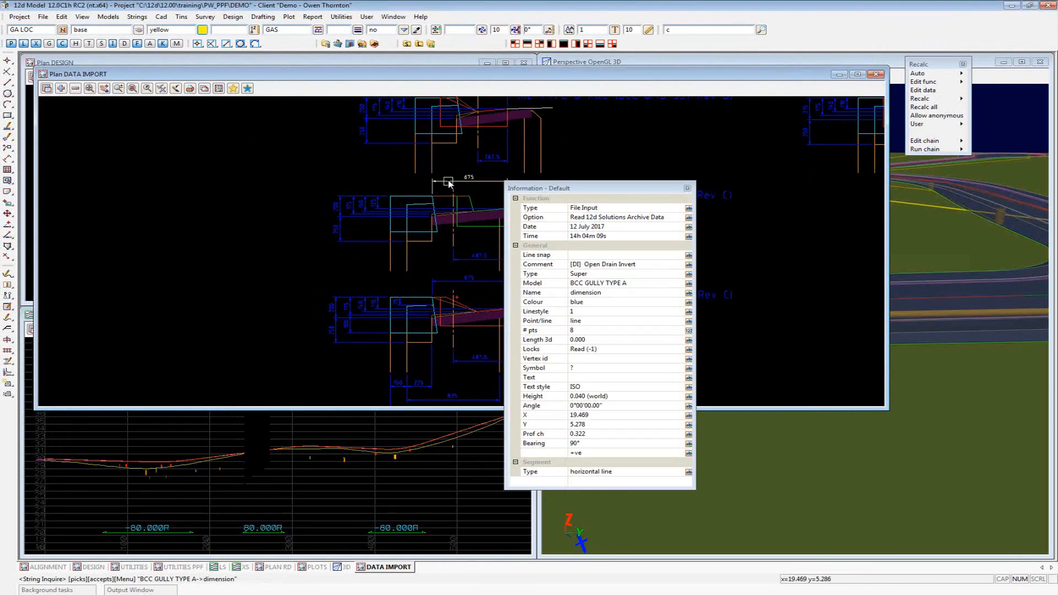
{"action": "left_click", "coordinate": [464, 183]}
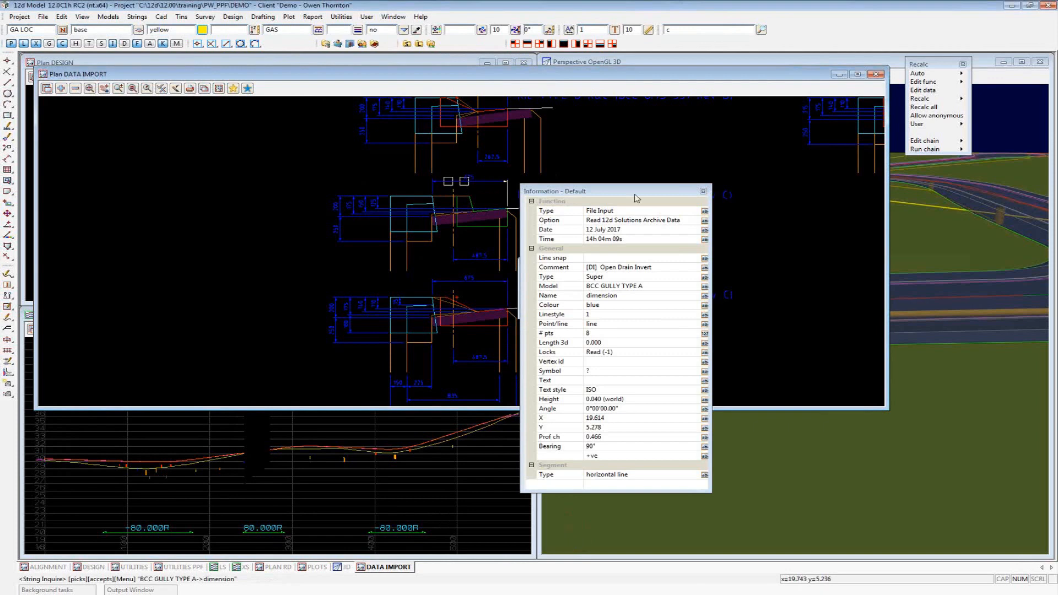
{"action": "left_click", "coordinate": [592, 295]}
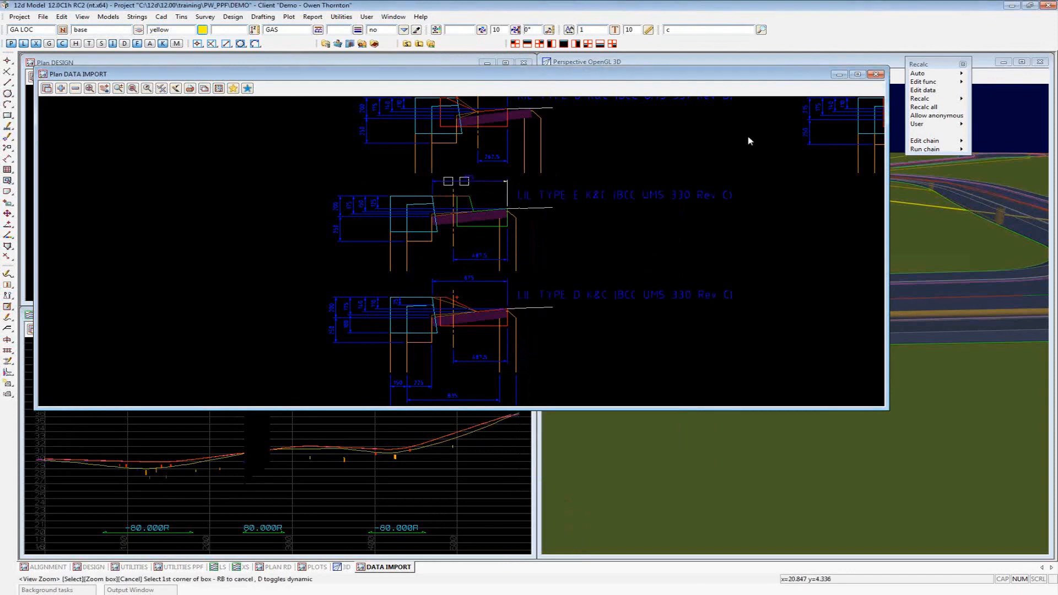
View the list of functions available for editing, close it, and locate the Recalc commands among the utilities
{"action": "left_click", "coordinate": [962, 83]}
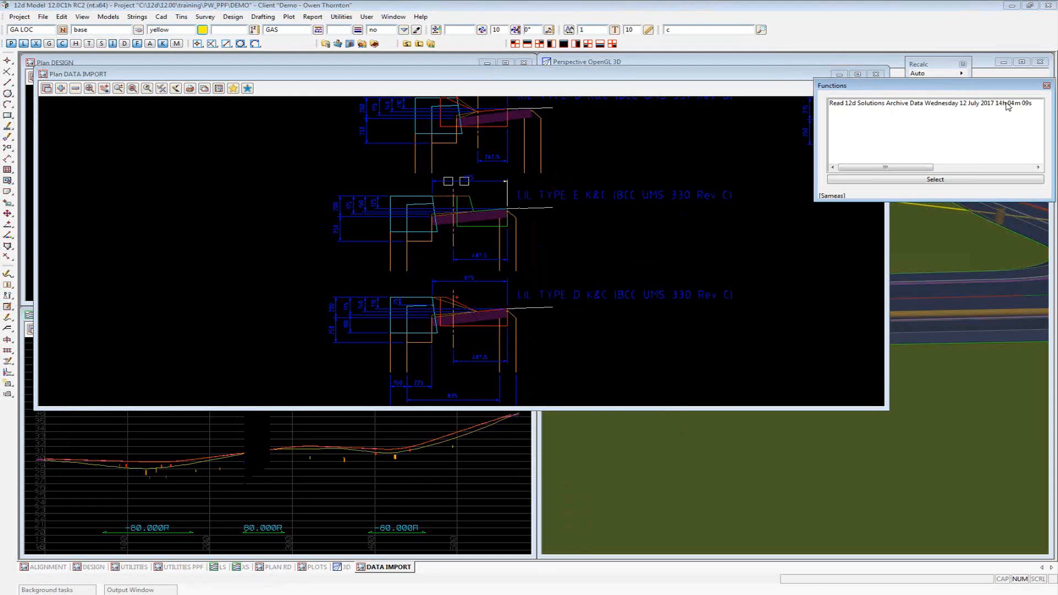
{"action": "left_click", "coordinate": [1047, 85]}
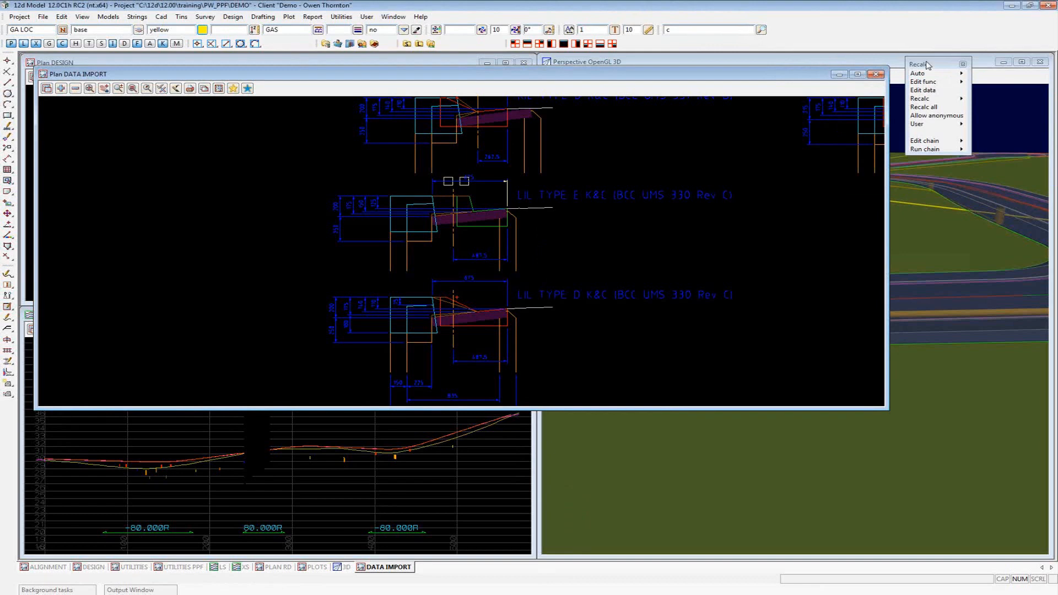
{"action": "left_click", "coordinate": [341, 16]}
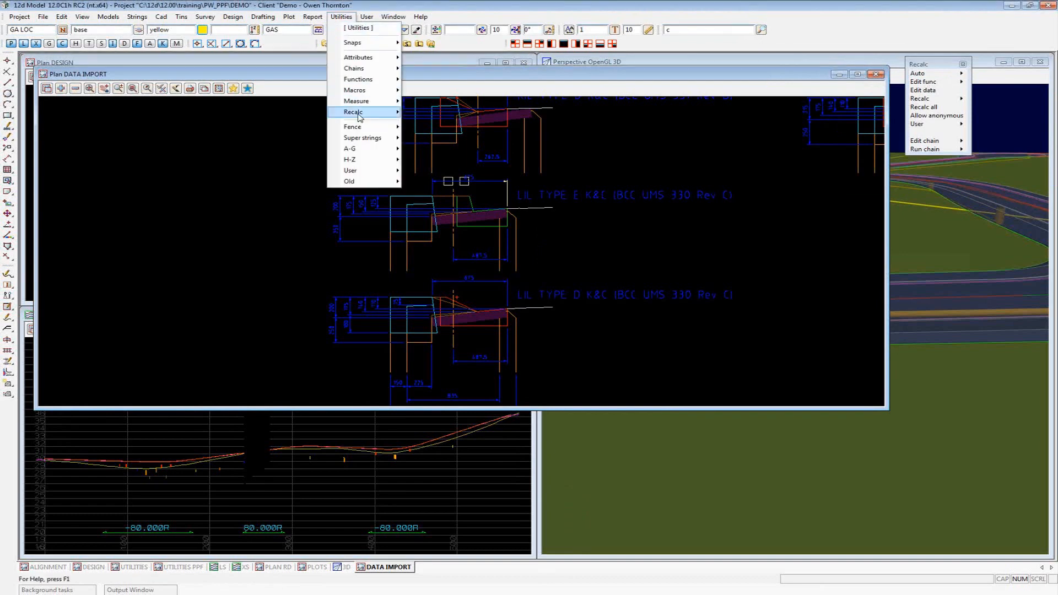
{"action": "mouse_move", "coordinate": [359, 113]}
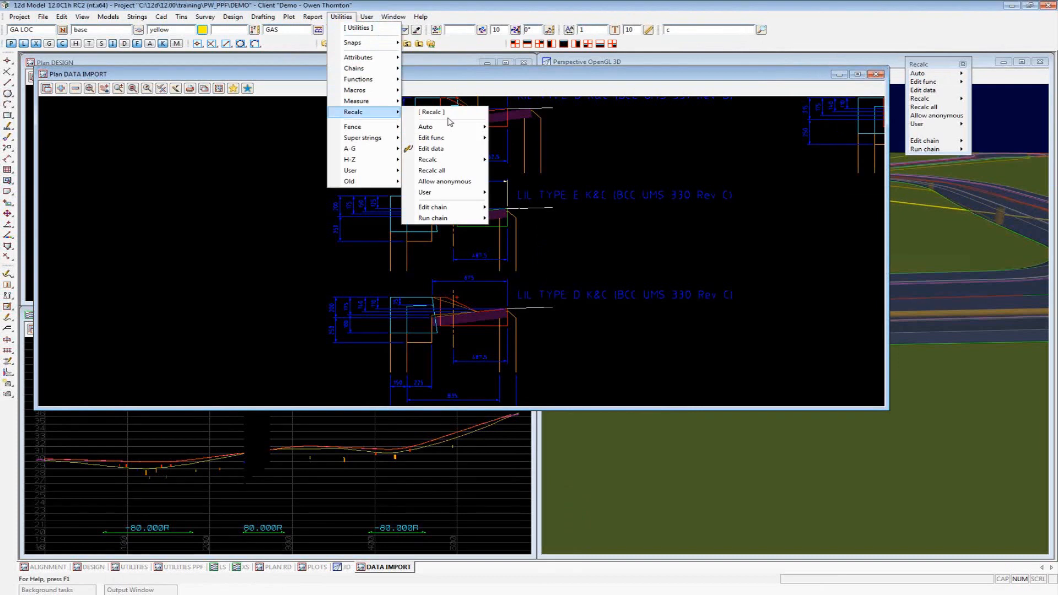
{"action": "left_click", "coordinate": [943, 66]}
Open the import function behind the LIL Type D detail's upper dimension, widen its panel to read the source file name, and close it
{"action": "left_click", "coordinate": [927, 82]}
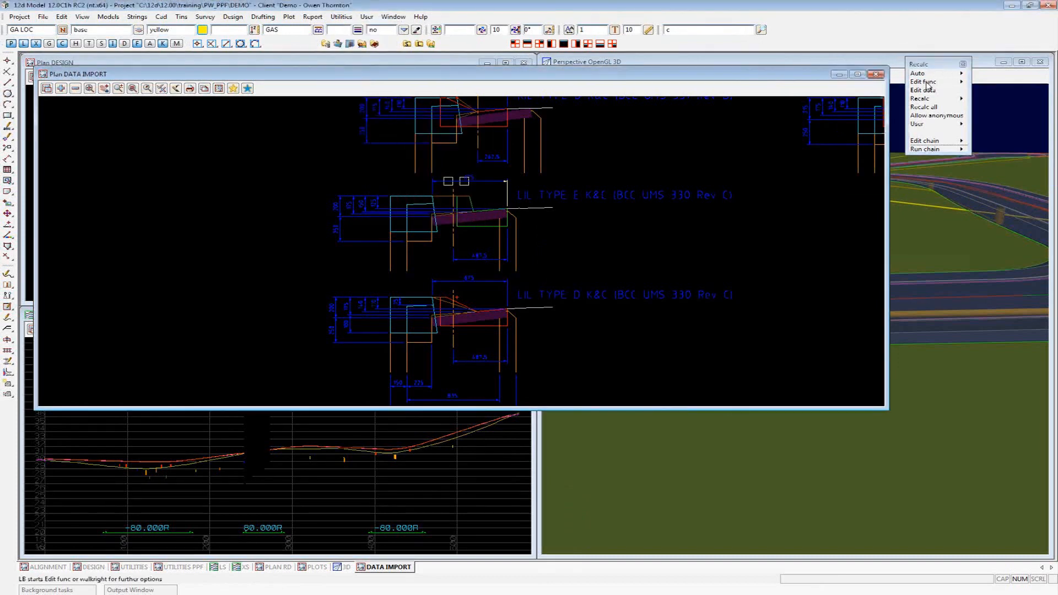
{"action": "left_click", "coordinate": [506, 283]}
{"action": "left_click", "coordinate": [507, 283]}
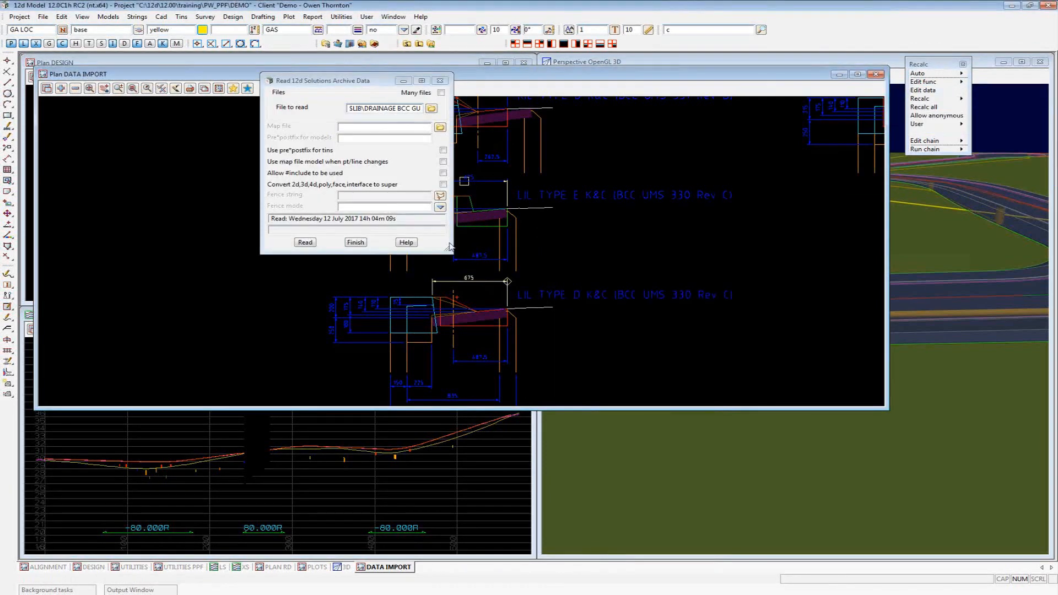
{"action": "left_click_drag", "start_coordinate": [447, 249], "coordinate": [561, 343]}
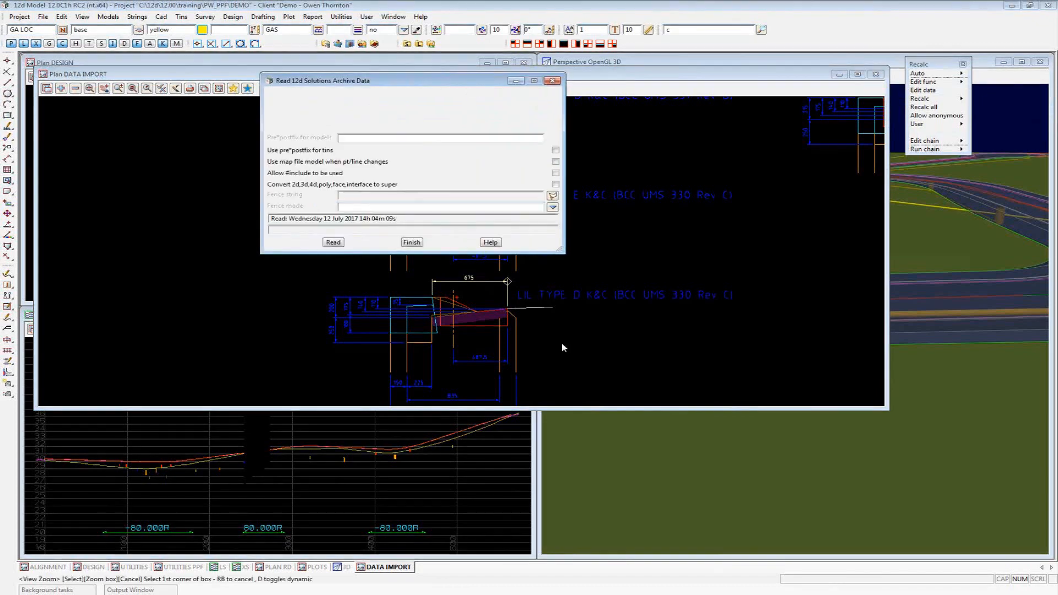
{"action": "left_click_drag", "start_coordinate": [512, 111], "coordinate": [348, 110]}
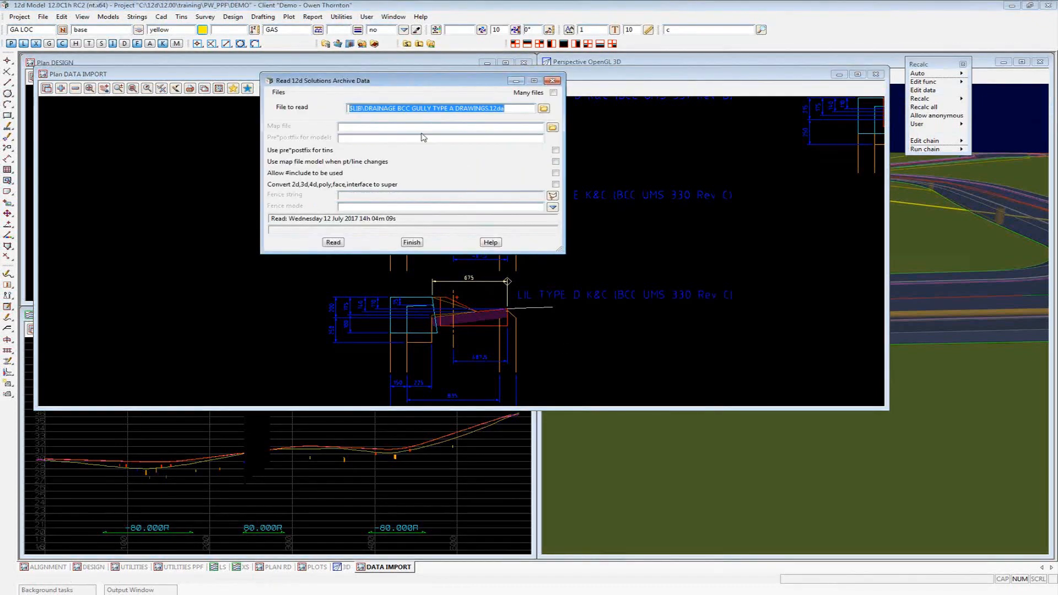
{"action": "left_click", "coordinate": [411, 242]}
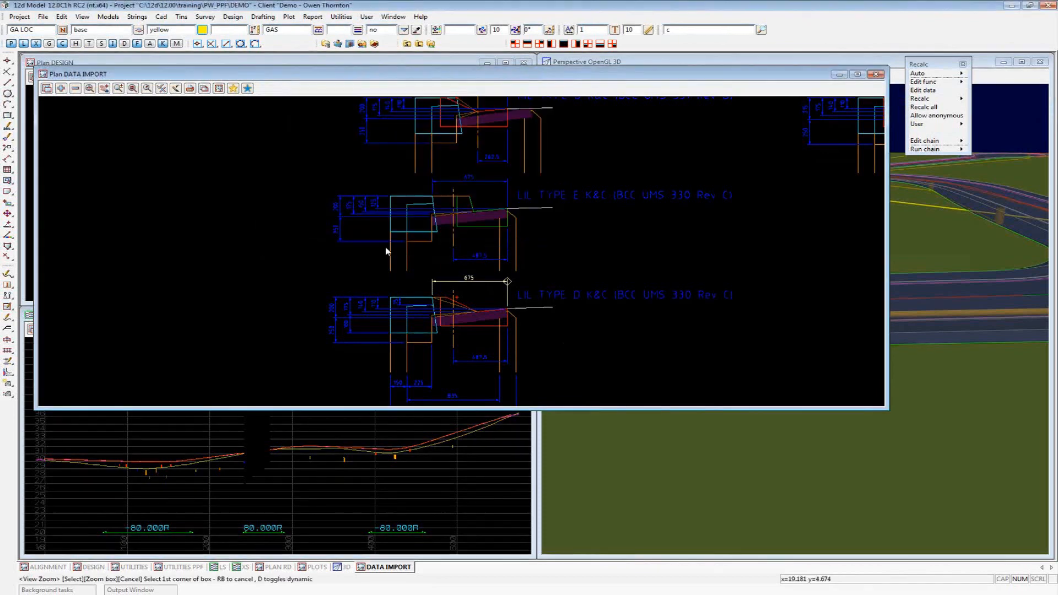